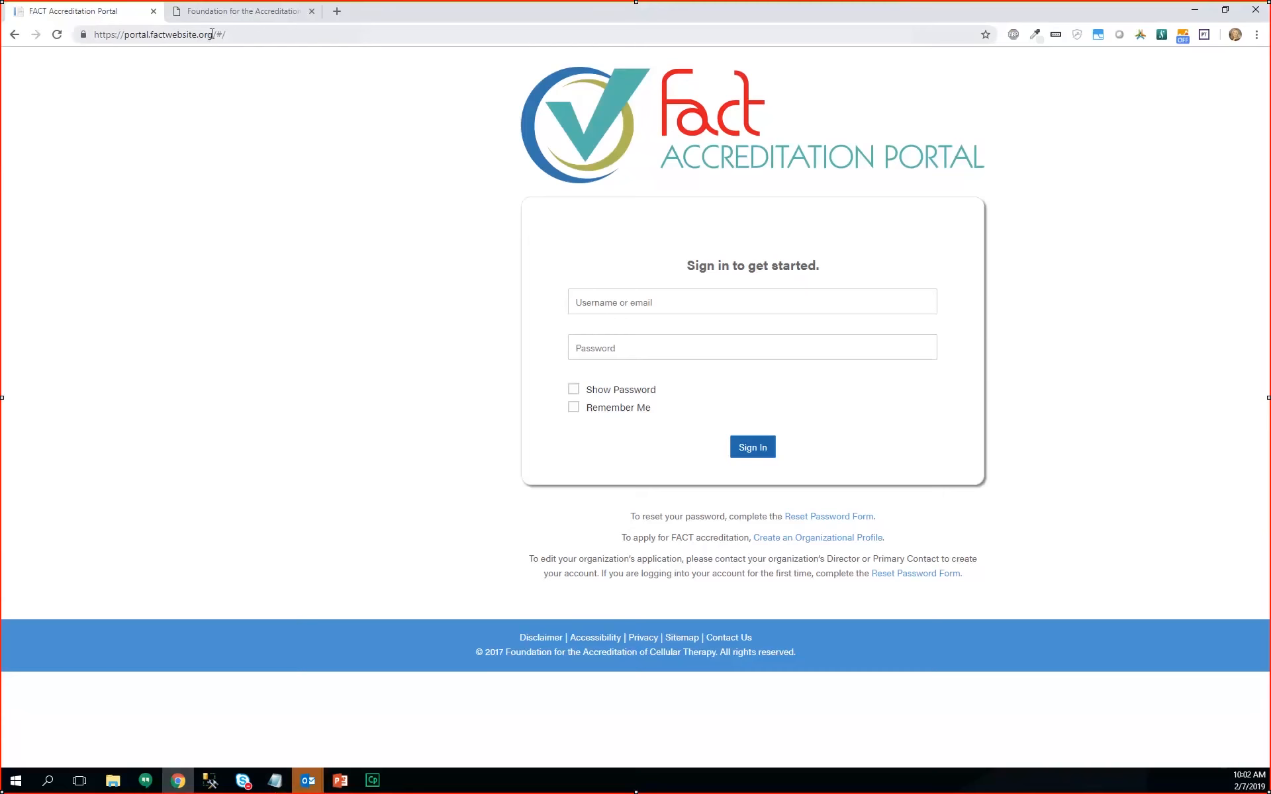
- Switch from the portal sign-in tab to the FACT homepage at factwebsite.org
left_click(212, 34)
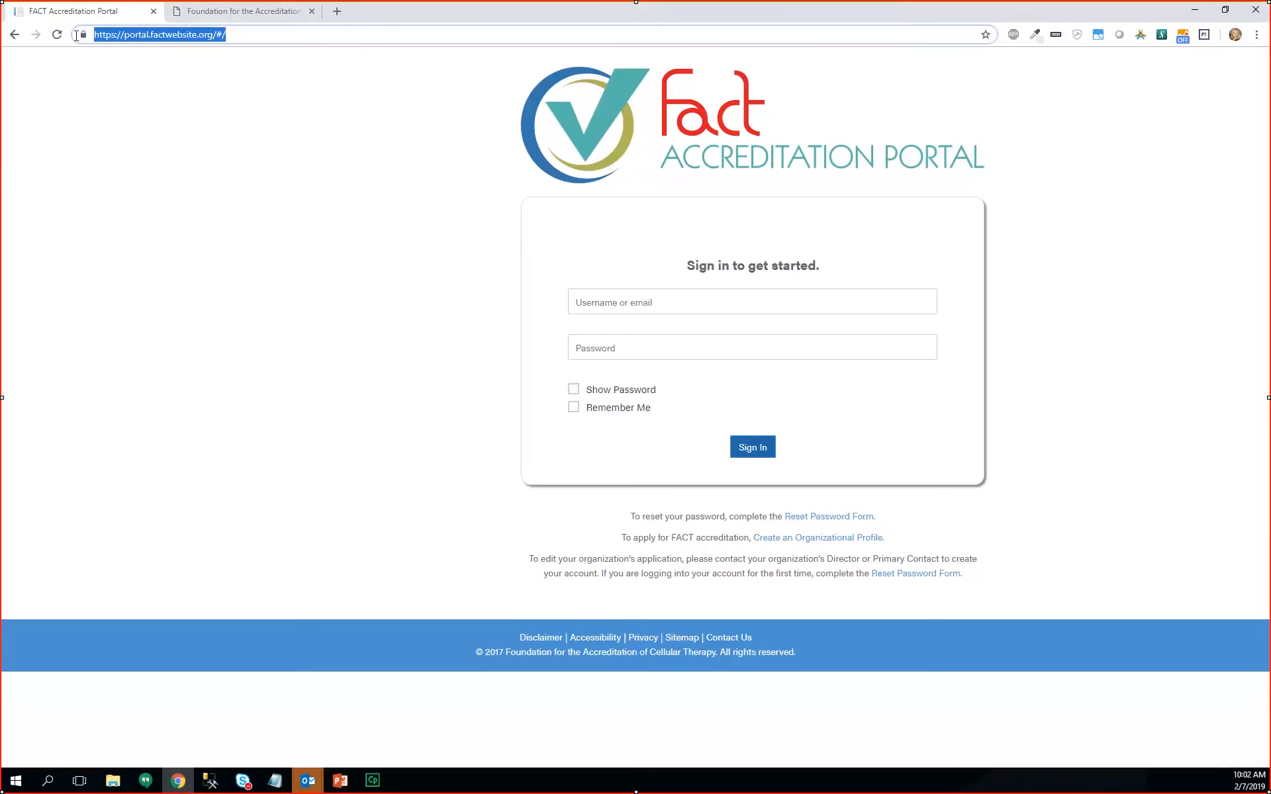
left_click(212, 14)
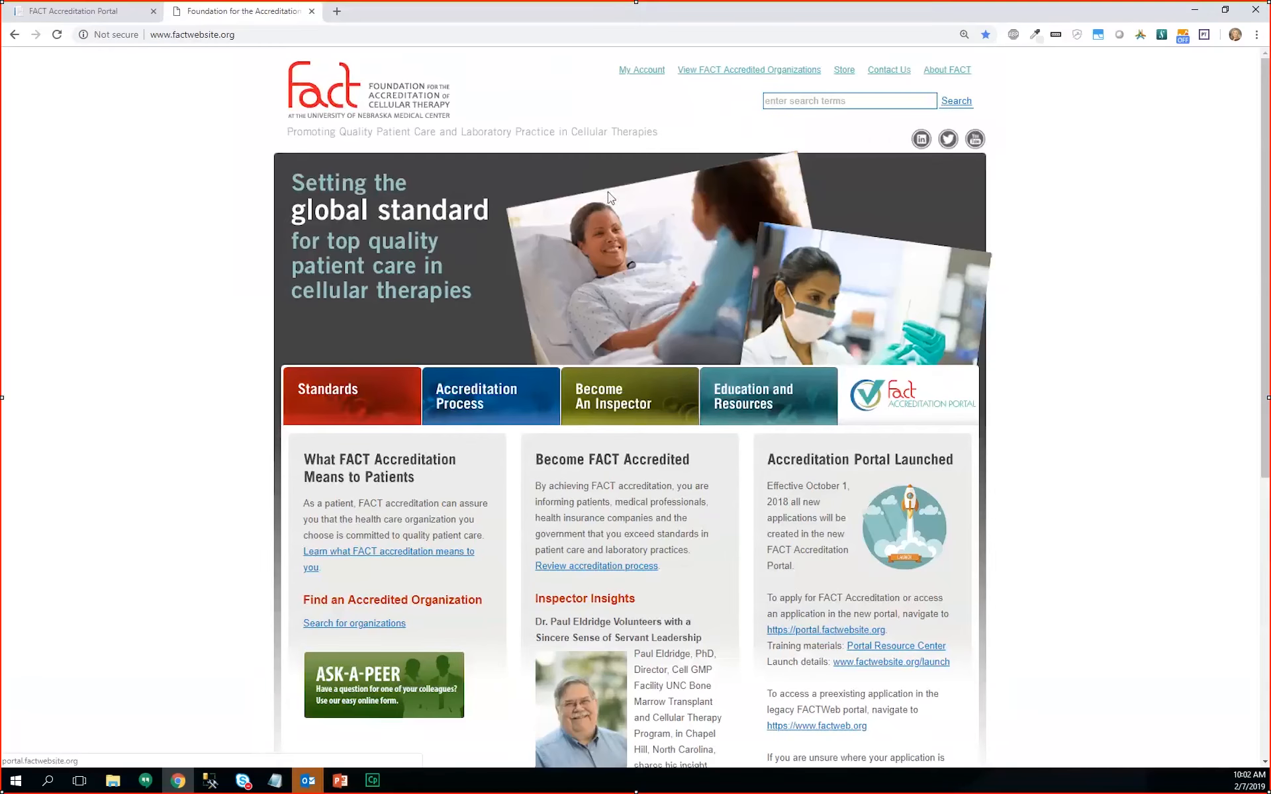
- Go through Education and Resources and the Portal Resource Center to the applicant training page
left_click(639, 71)
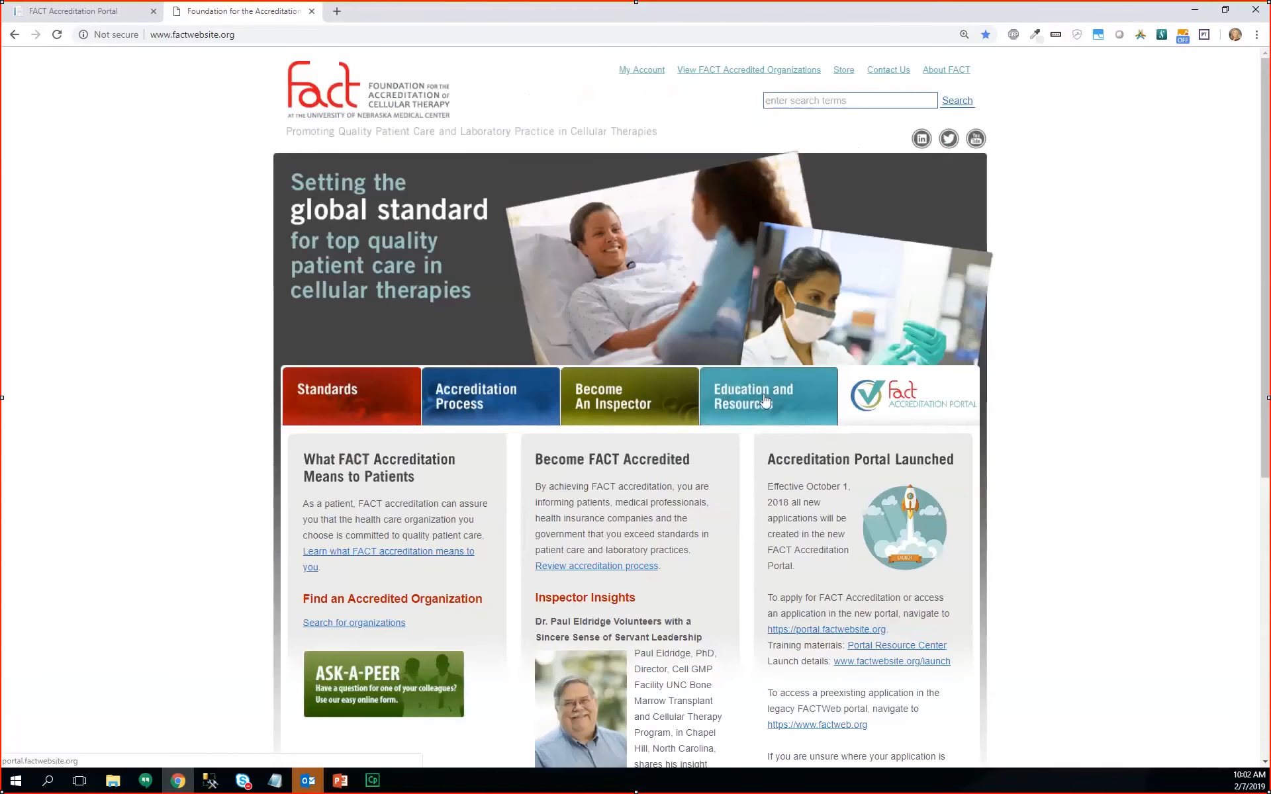
left_click(737, 416)
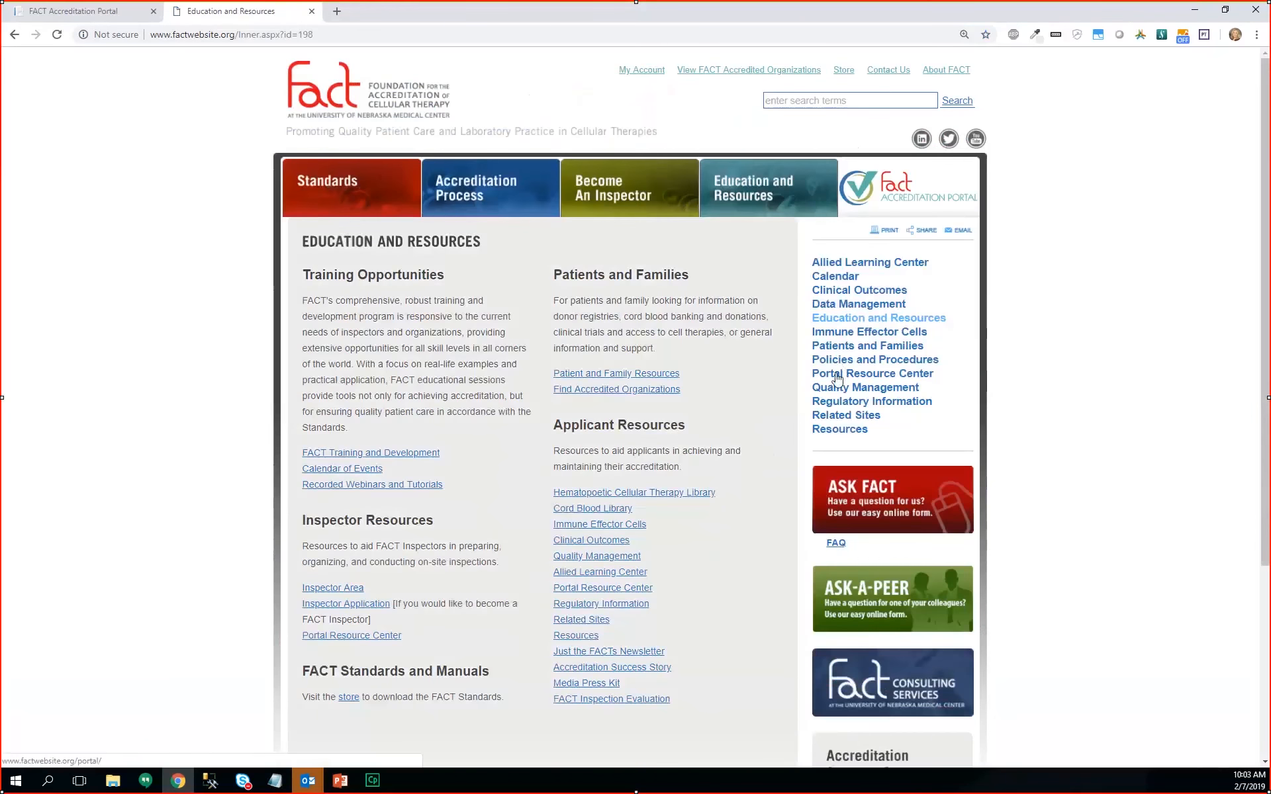
left_click(837, 376)
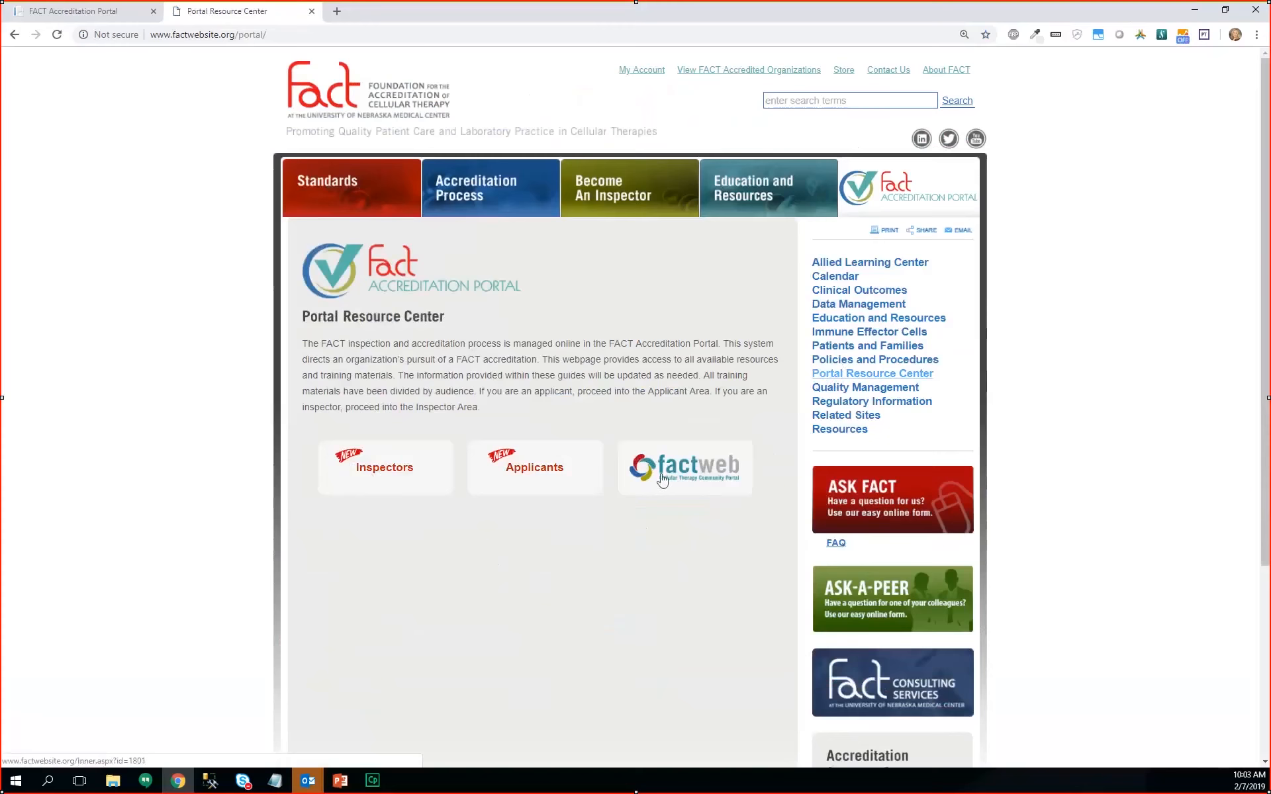
left_click(683, 463)
- Scroll through the applicant Quick Guides, then return to the portal sign-in tab
scroll(347, 253, "down", 6)
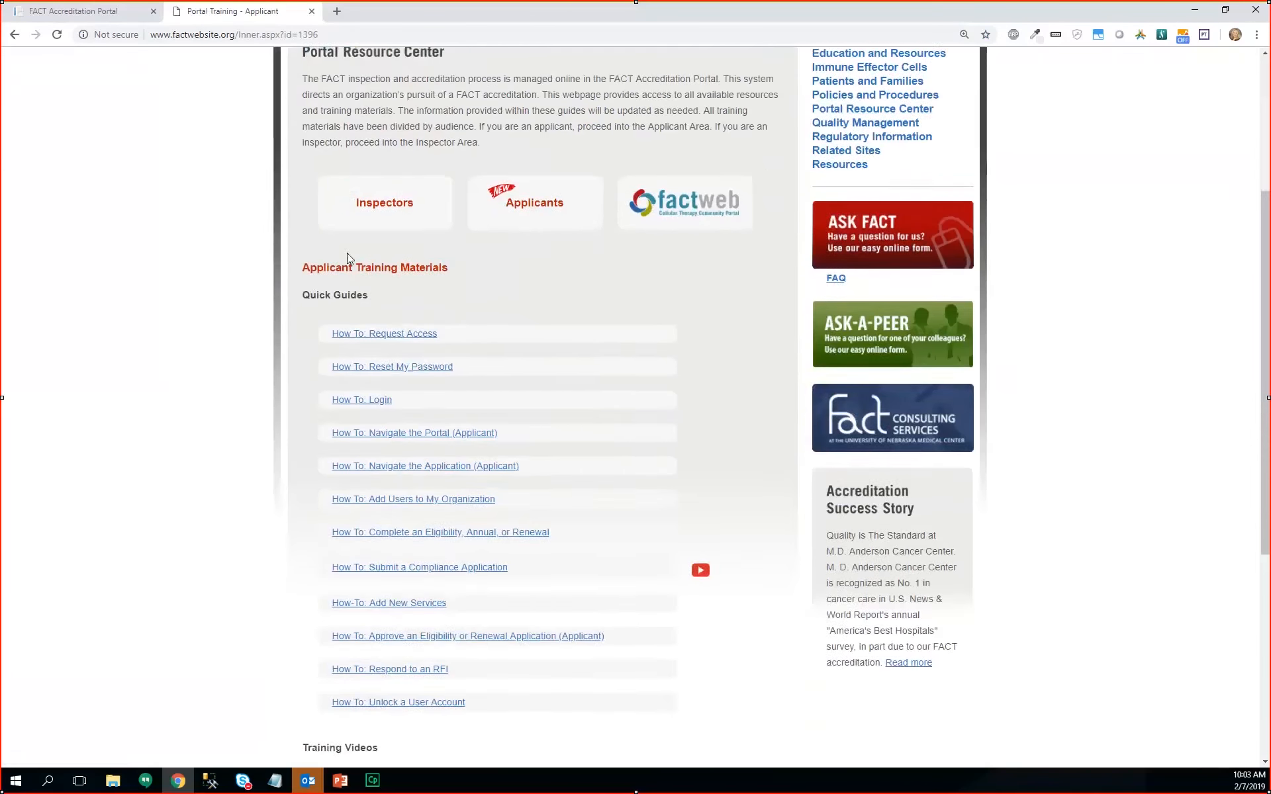
scroll(585, 412, "down", 2)
scroll(600, 605, "up", 2)
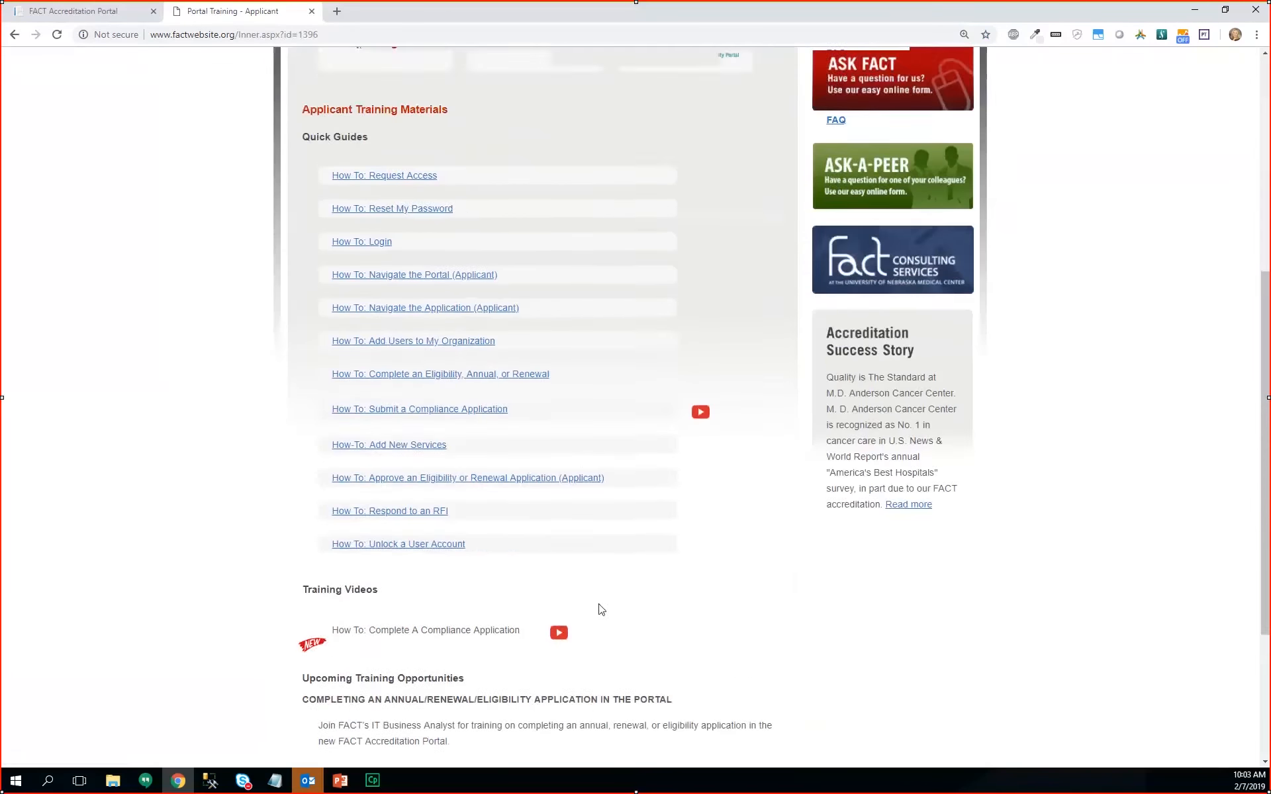
scroll(601, 605, "up", 6)
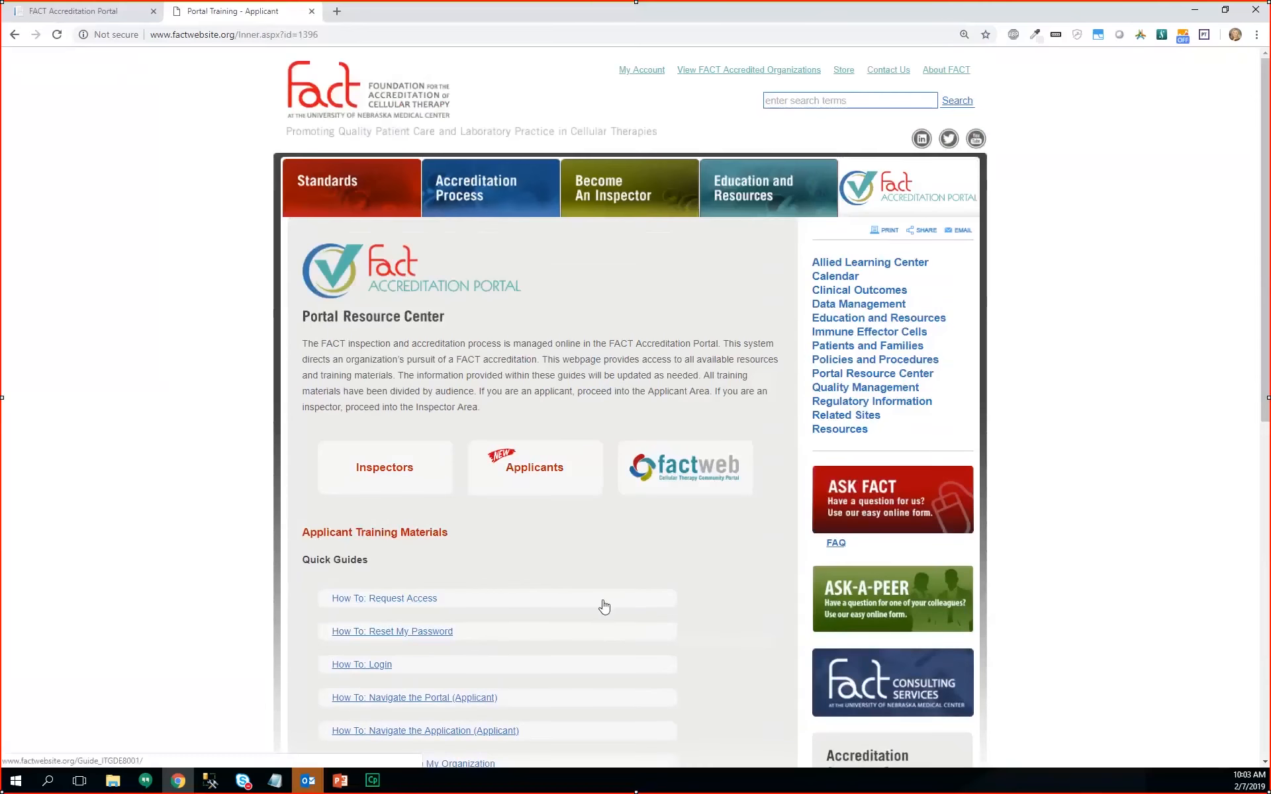
left_click(102, 18)
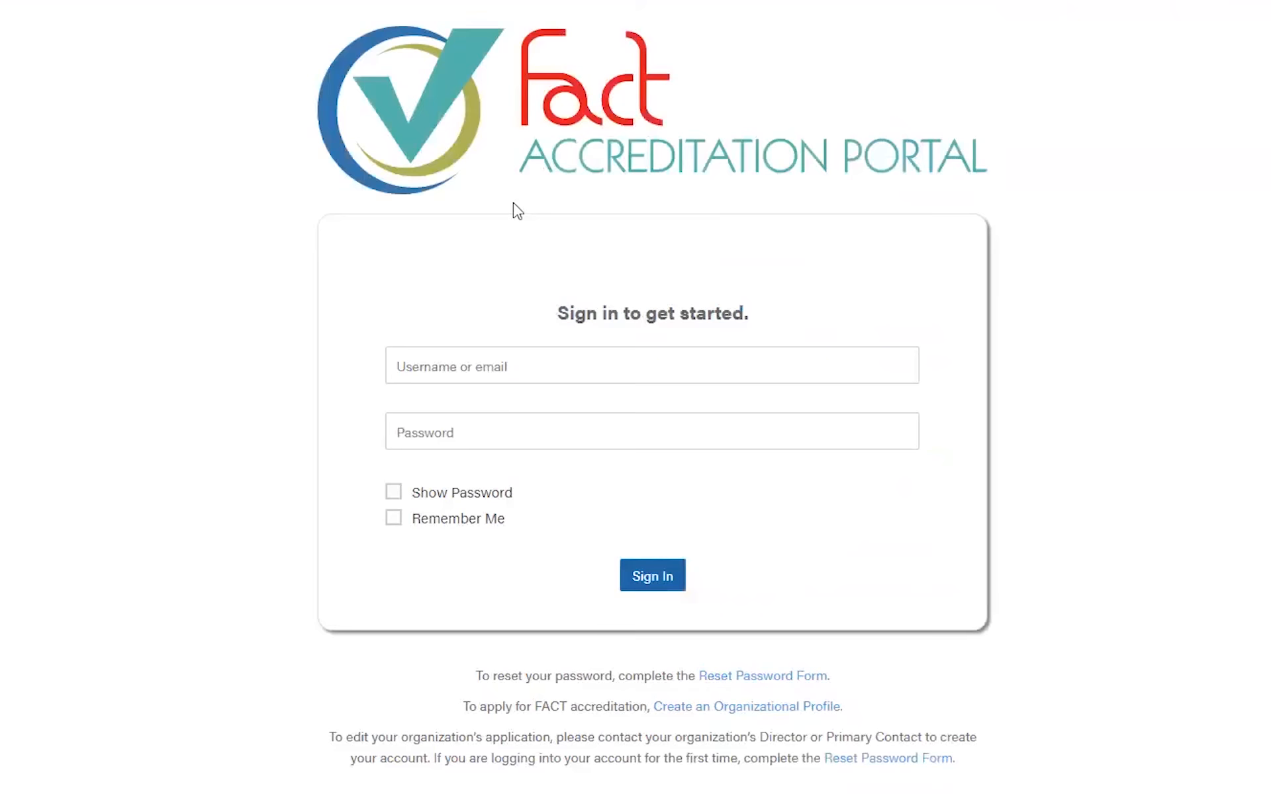
- Submit the Reset Password Form with the account's e-mail address, correcting its final letter
left_click(473, 364)
left_click_drag(481, 676, 678, 680)
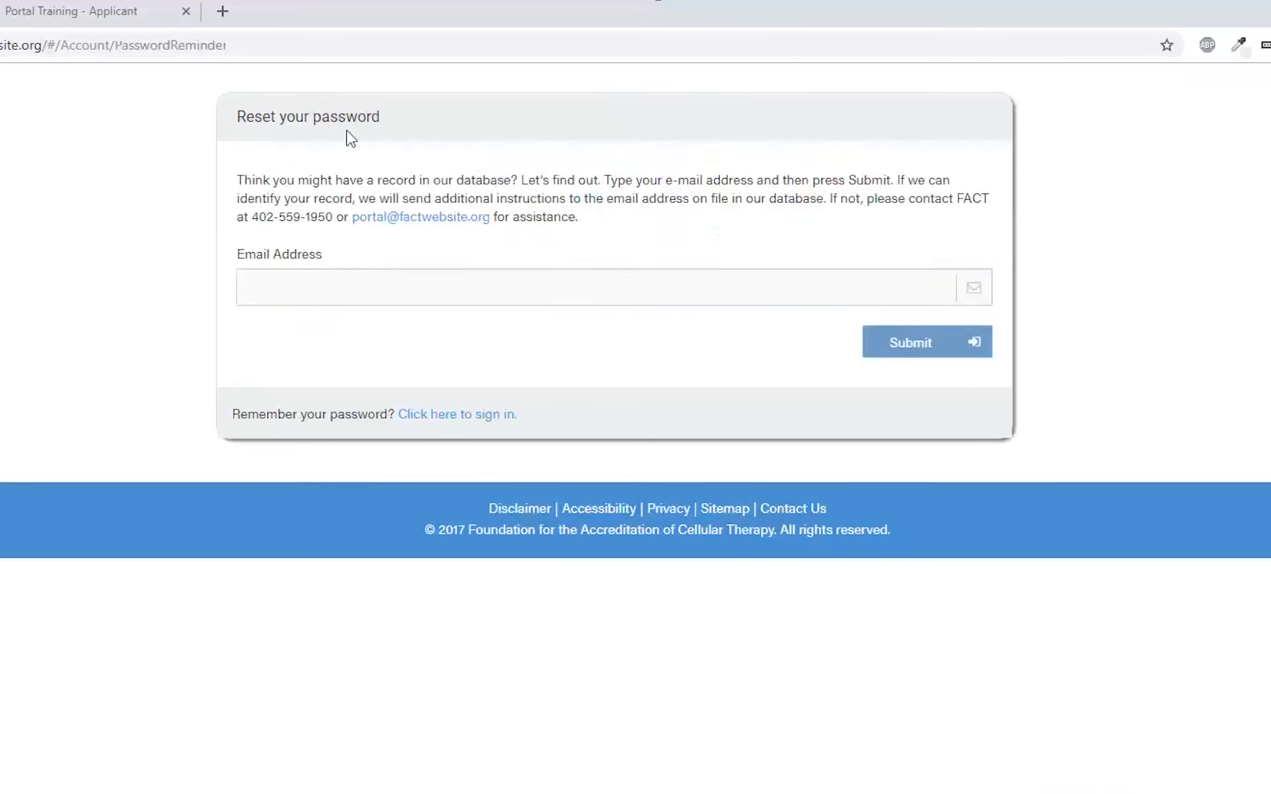
left_click(306, 295)
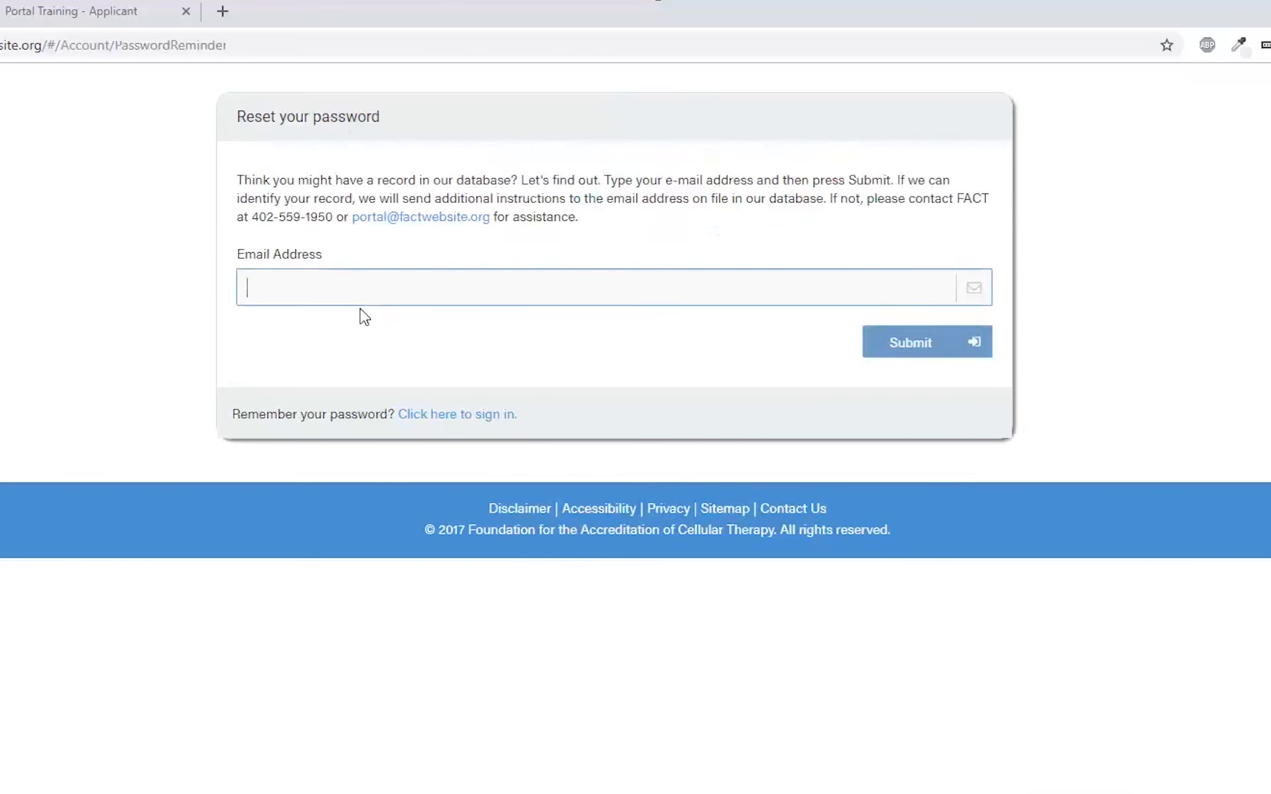
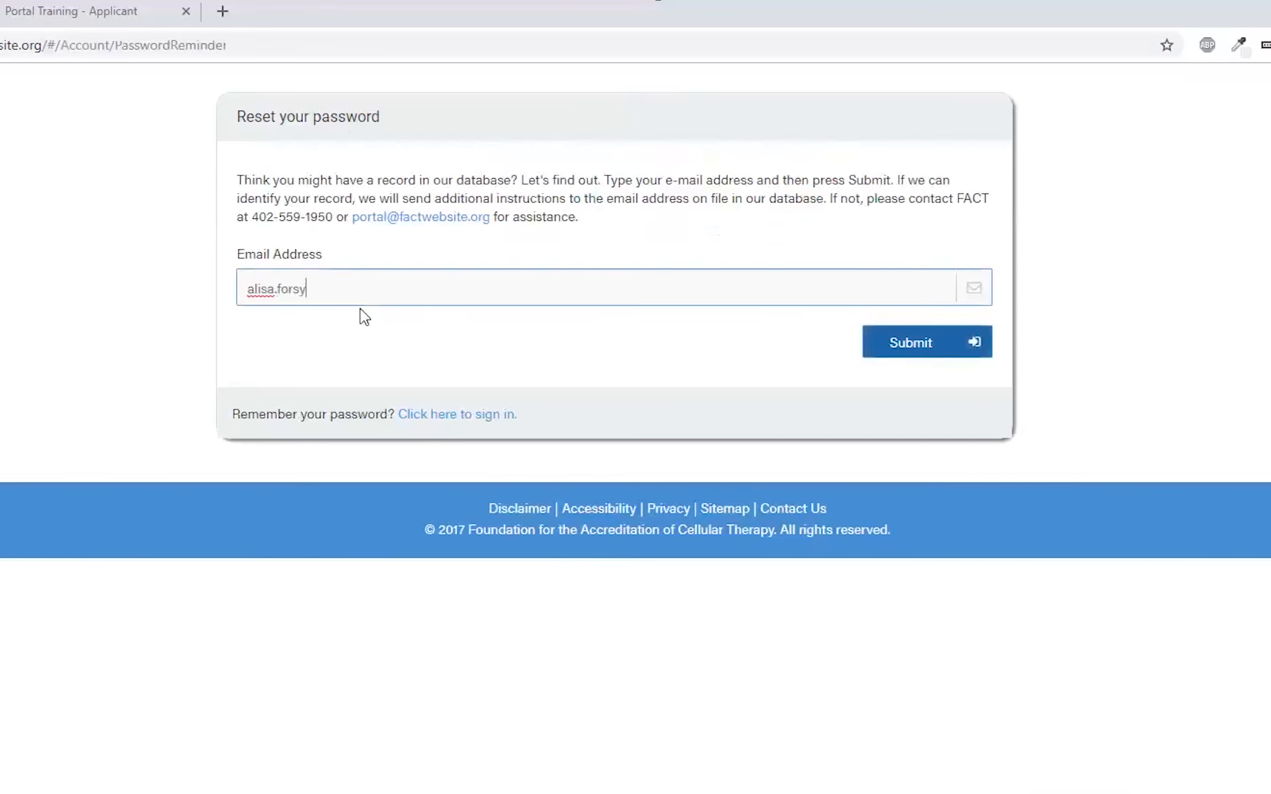
type("u")
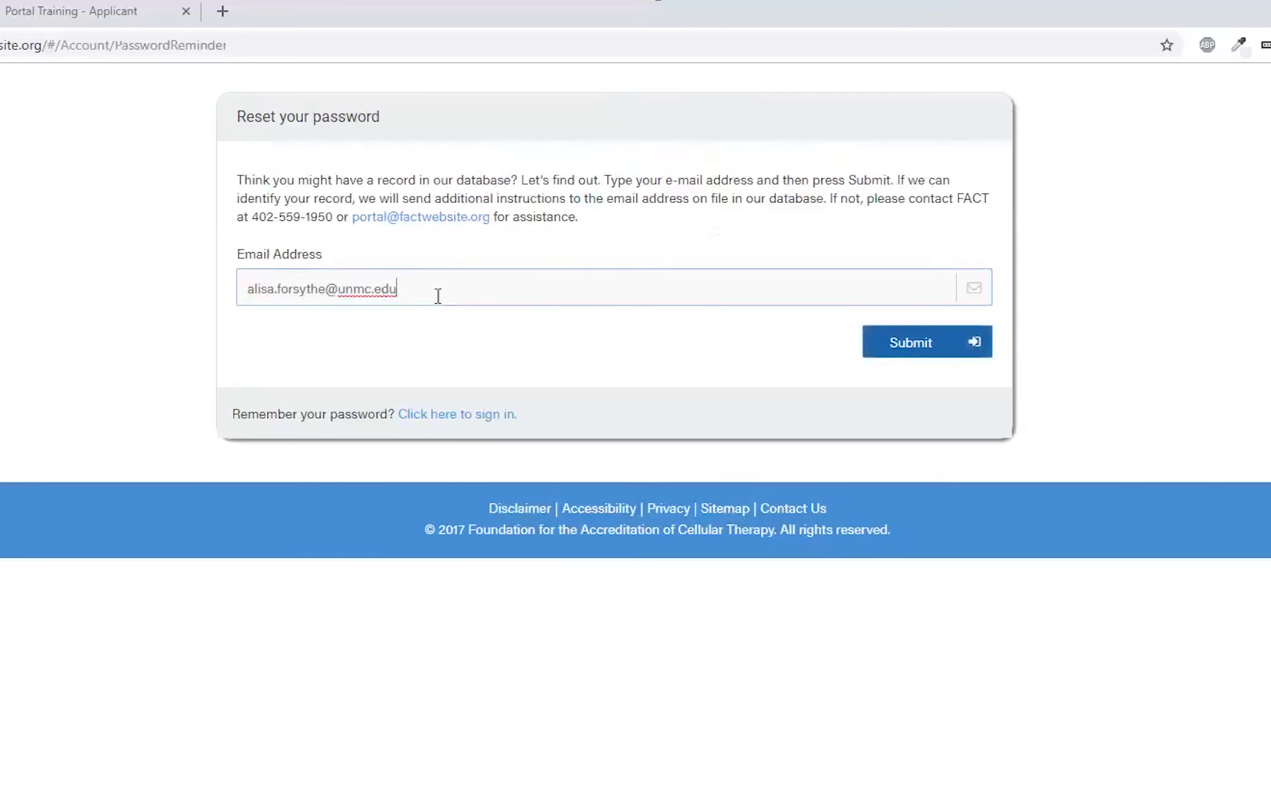
left_click(908, 354)
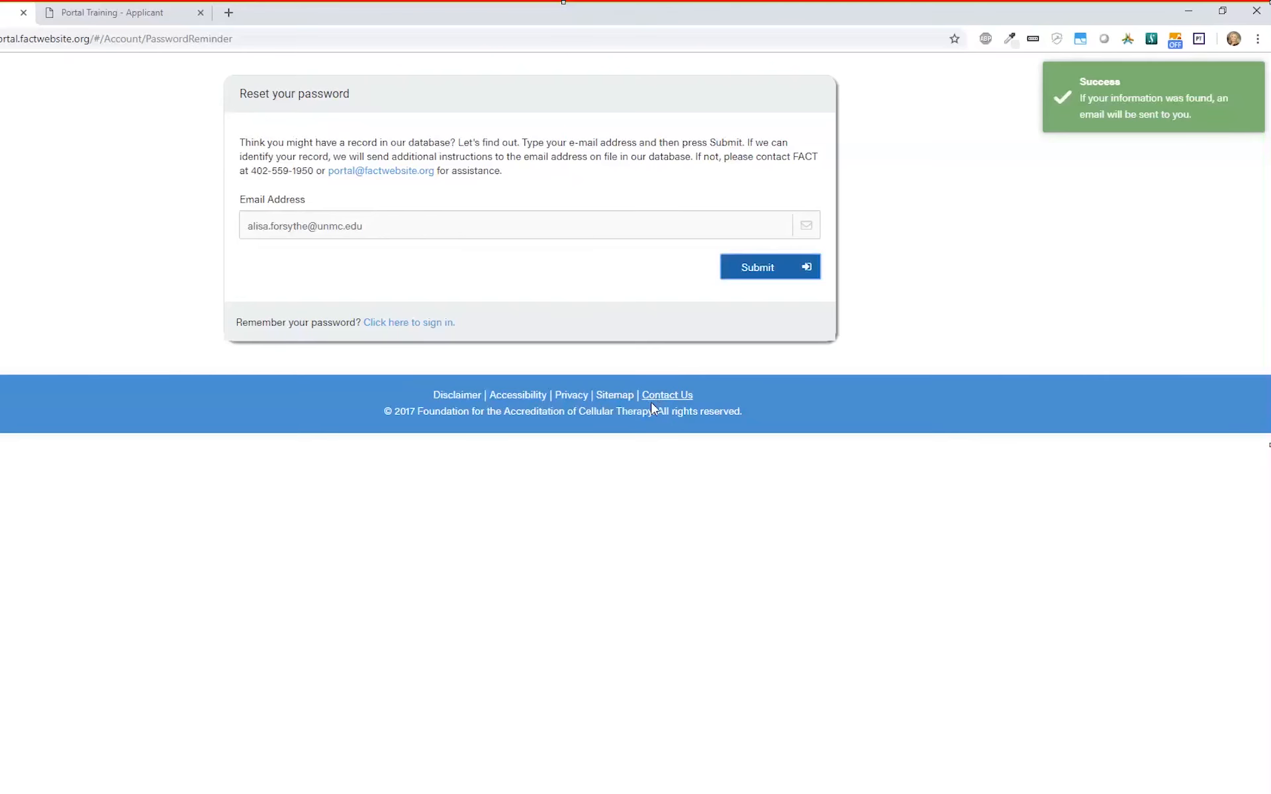
left_click_drag(386, 227, 201, 301)
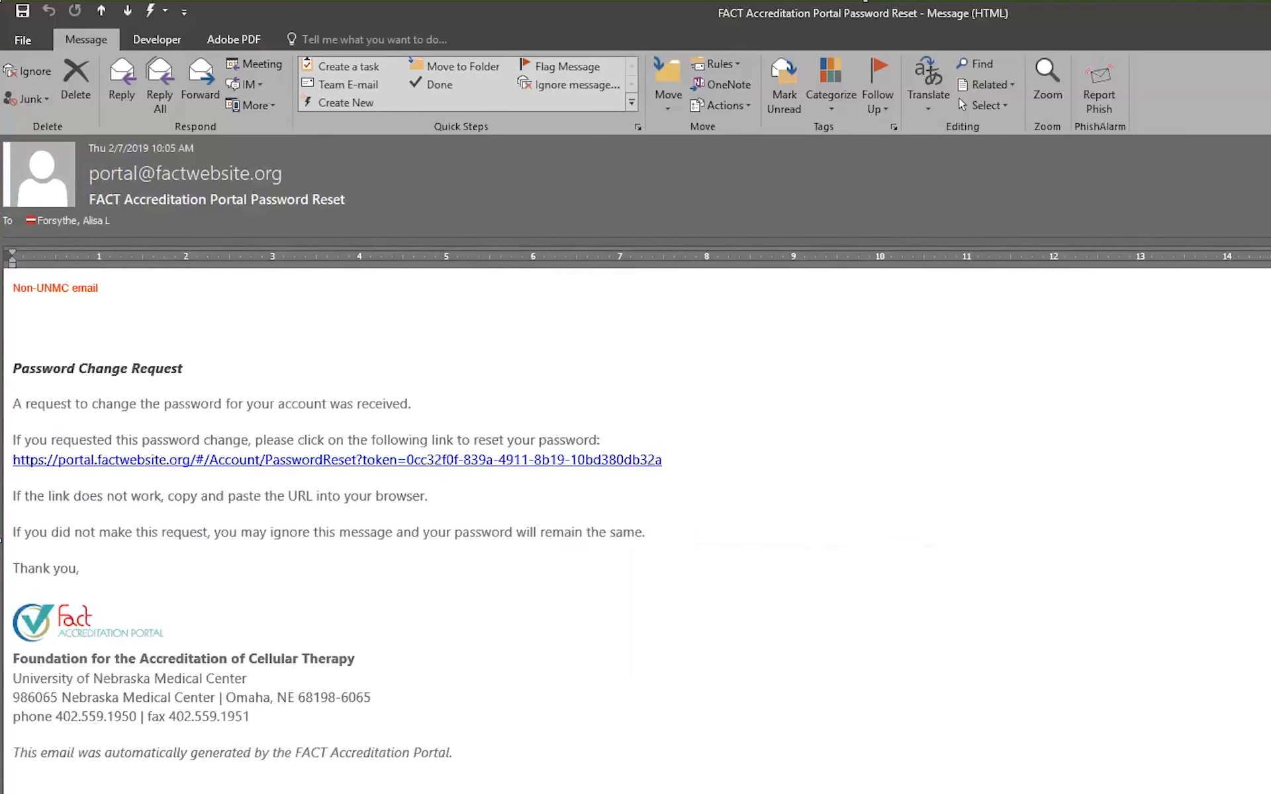
- Follow the reset link in the FACT Password Reset email to open the portal's reset page
left_click_drag(92, 174, 283, 175)
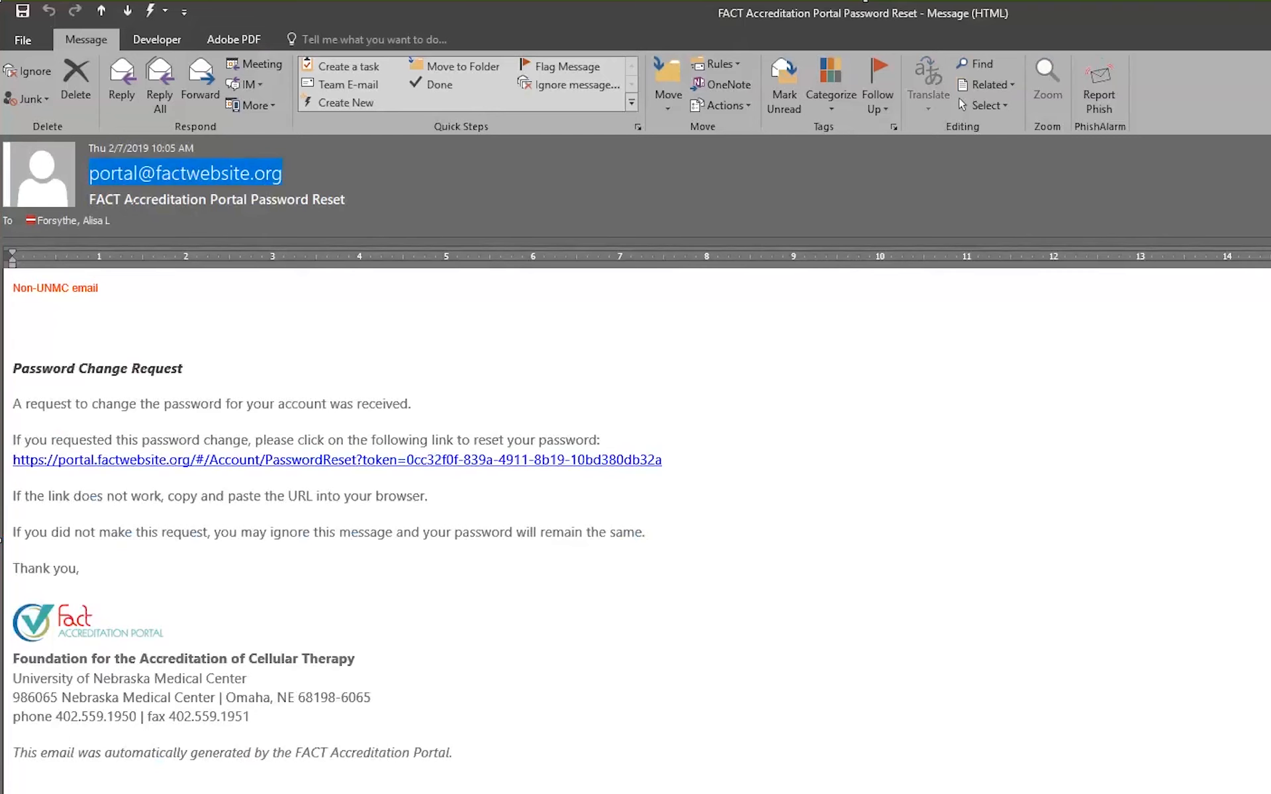
mouse_move(115, 174)
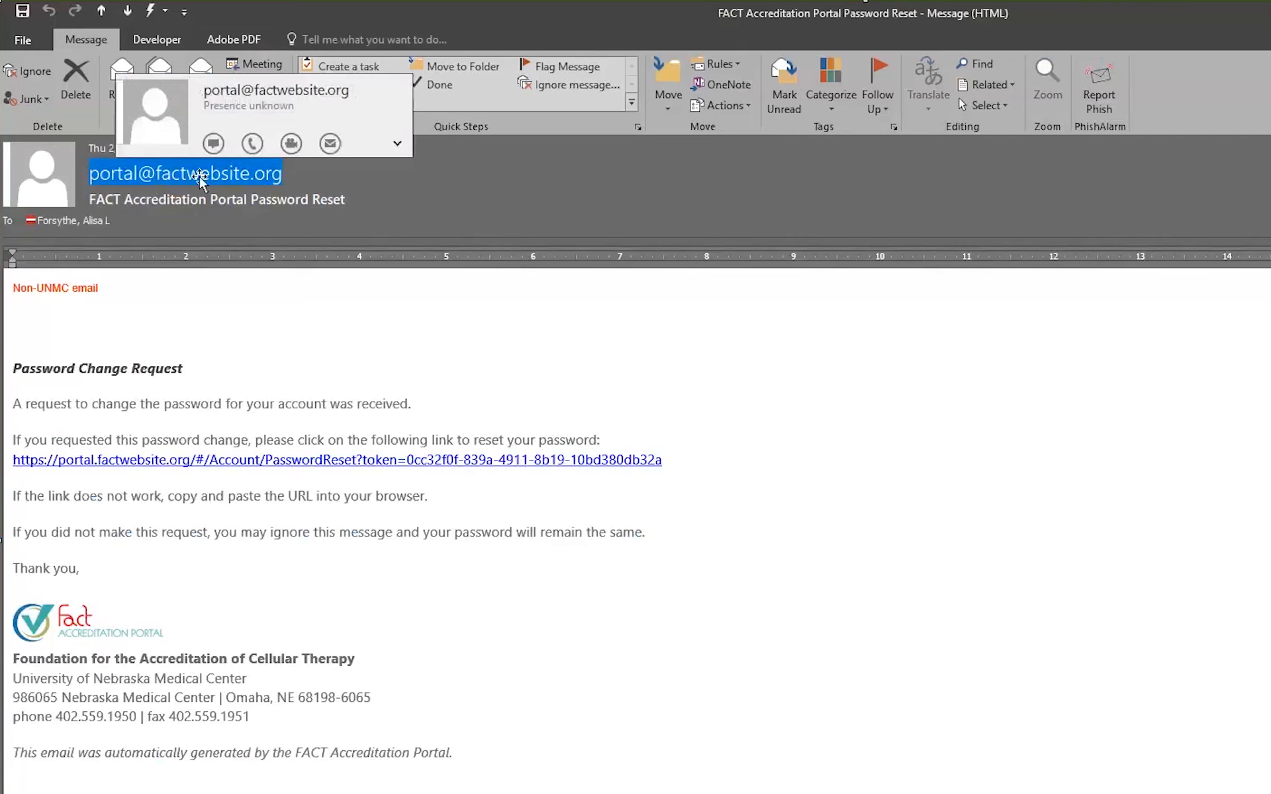
left_click(14, 371)
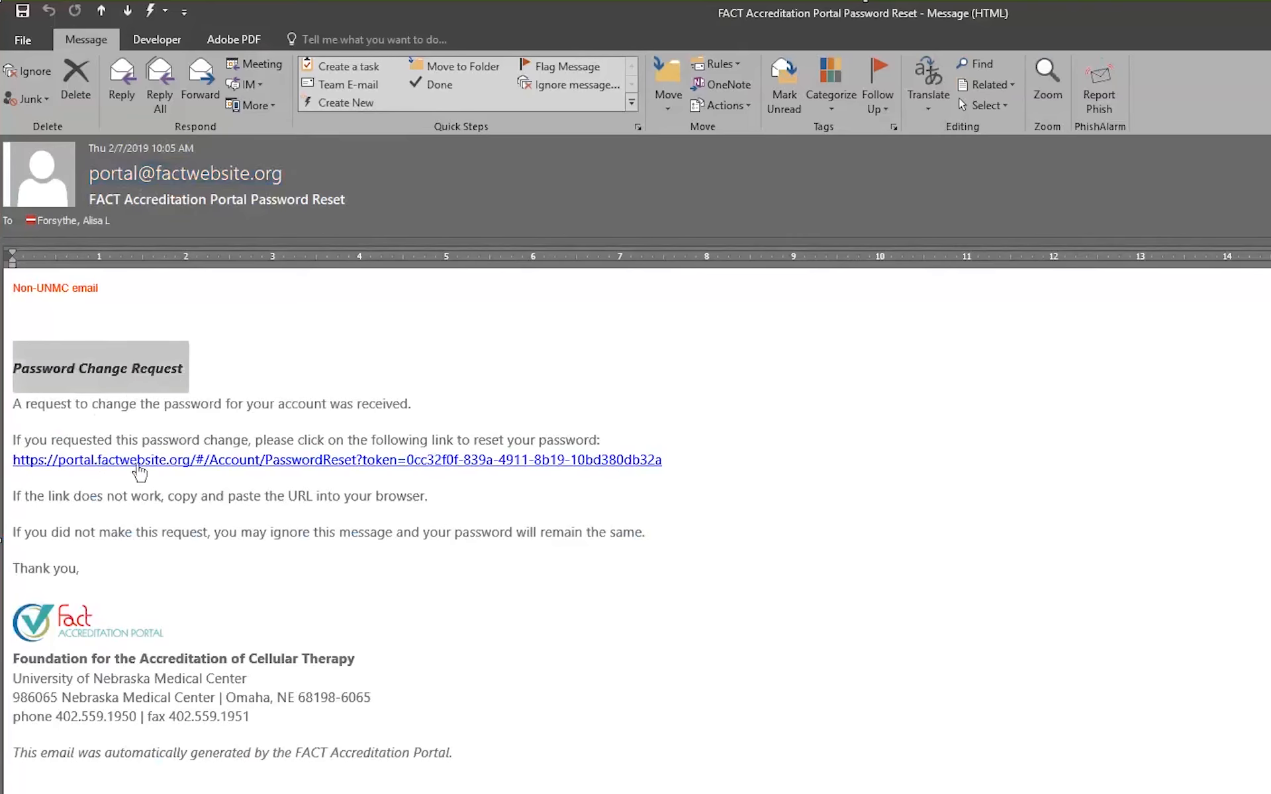
mouse_move(143, 473)
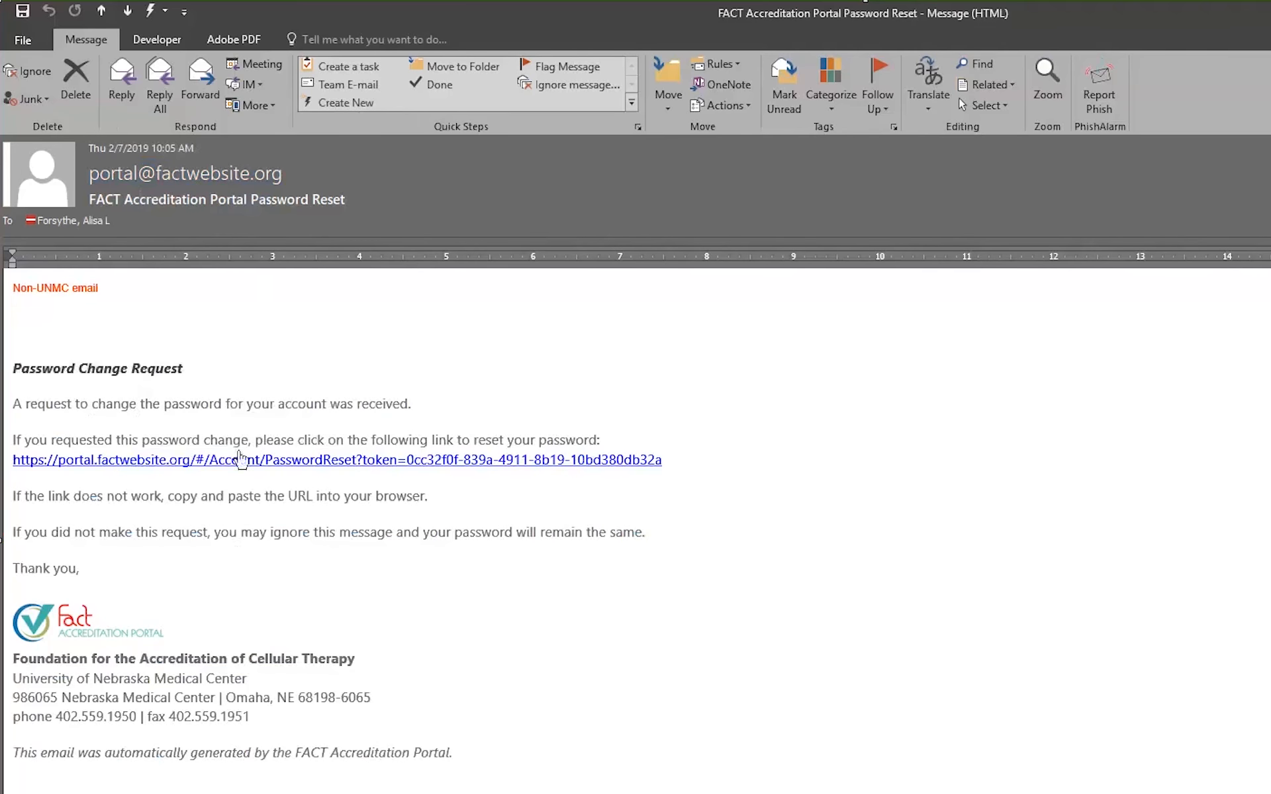
left_click(239, 464)
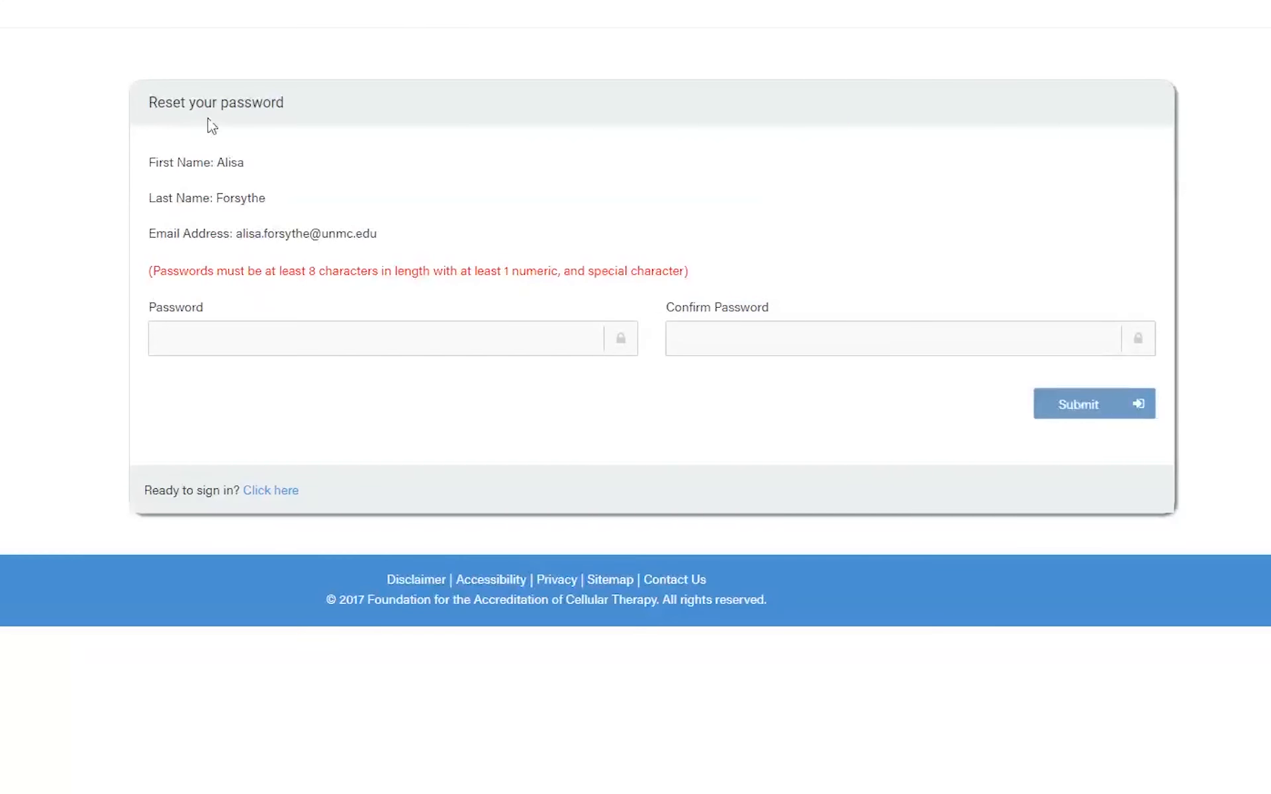
- Enter a new password in the Password field of the reset form
left_click_drag(184, 162, 264, 206)
left_click(263, 207)
left_click(176, 329)
left_click_drag(199, 232, 400, 237)
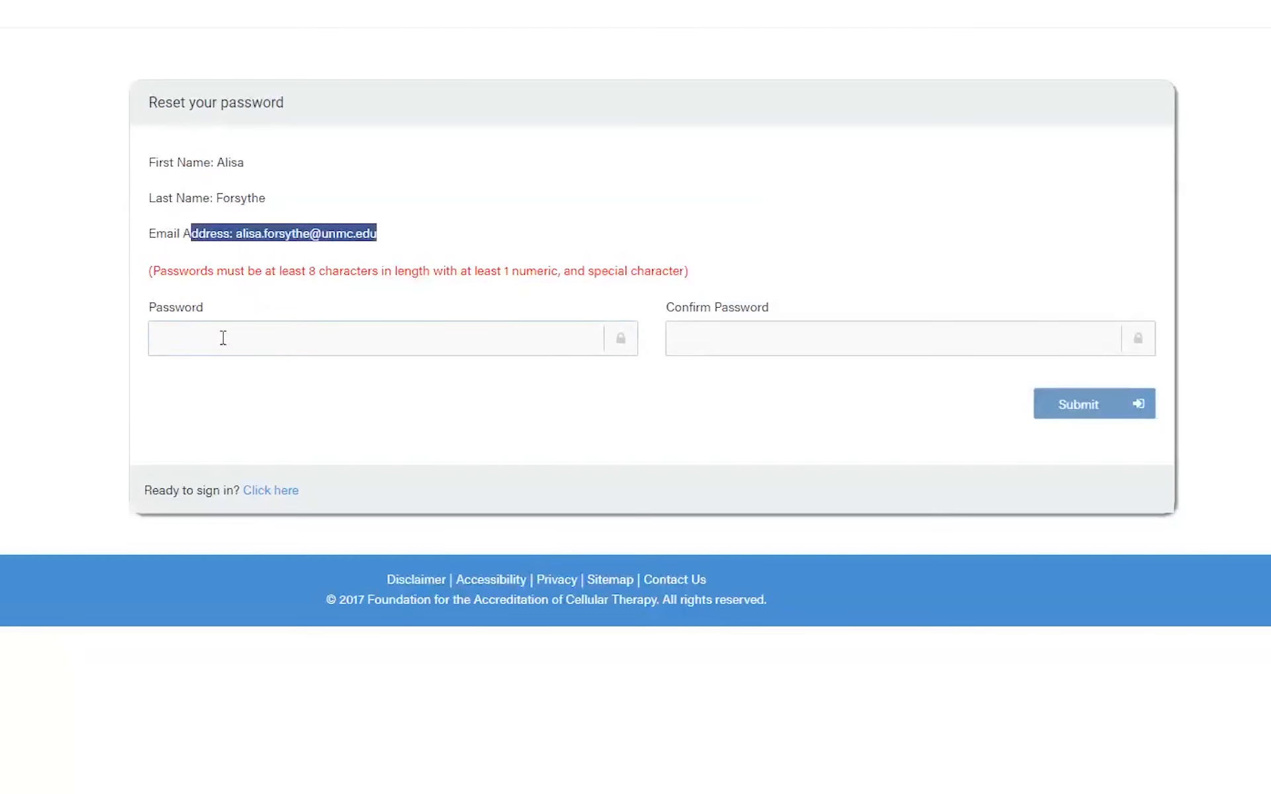
left_click(223, 338)
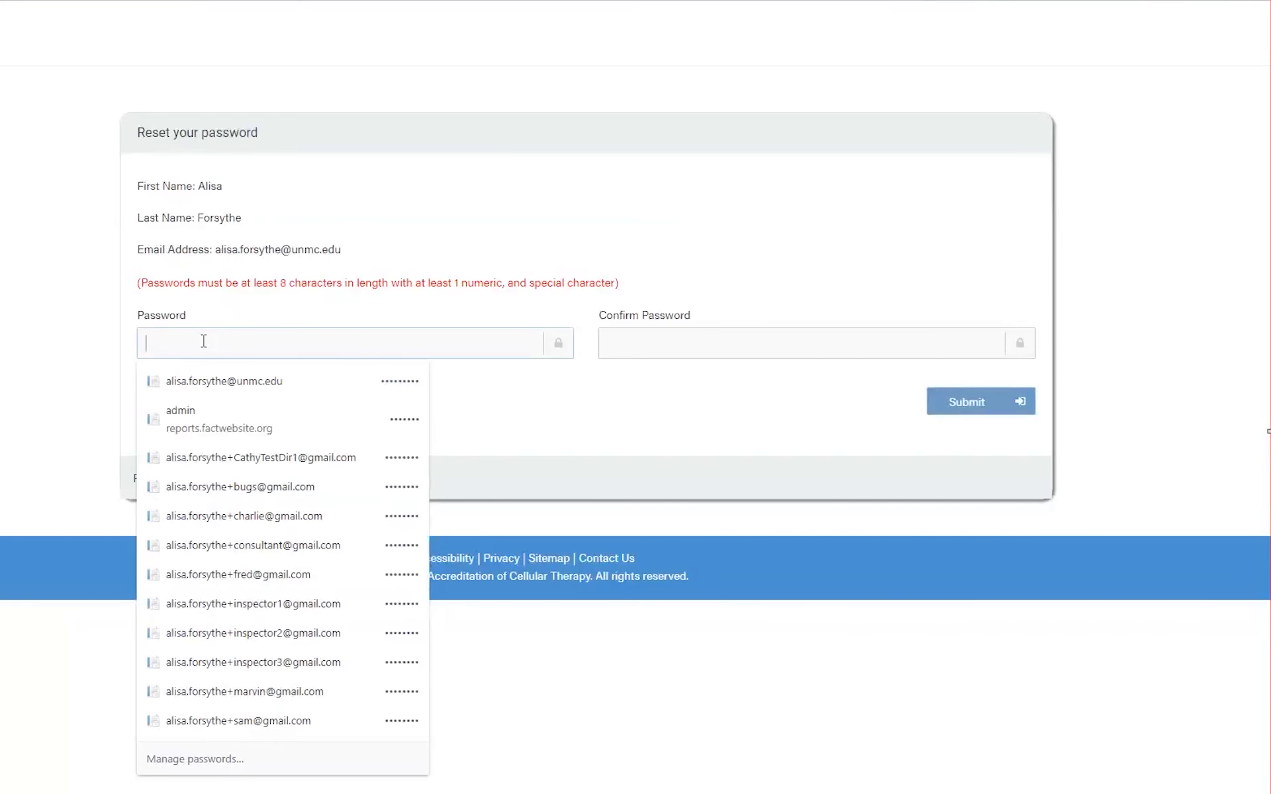
type("•••••••••")
key("Tab")
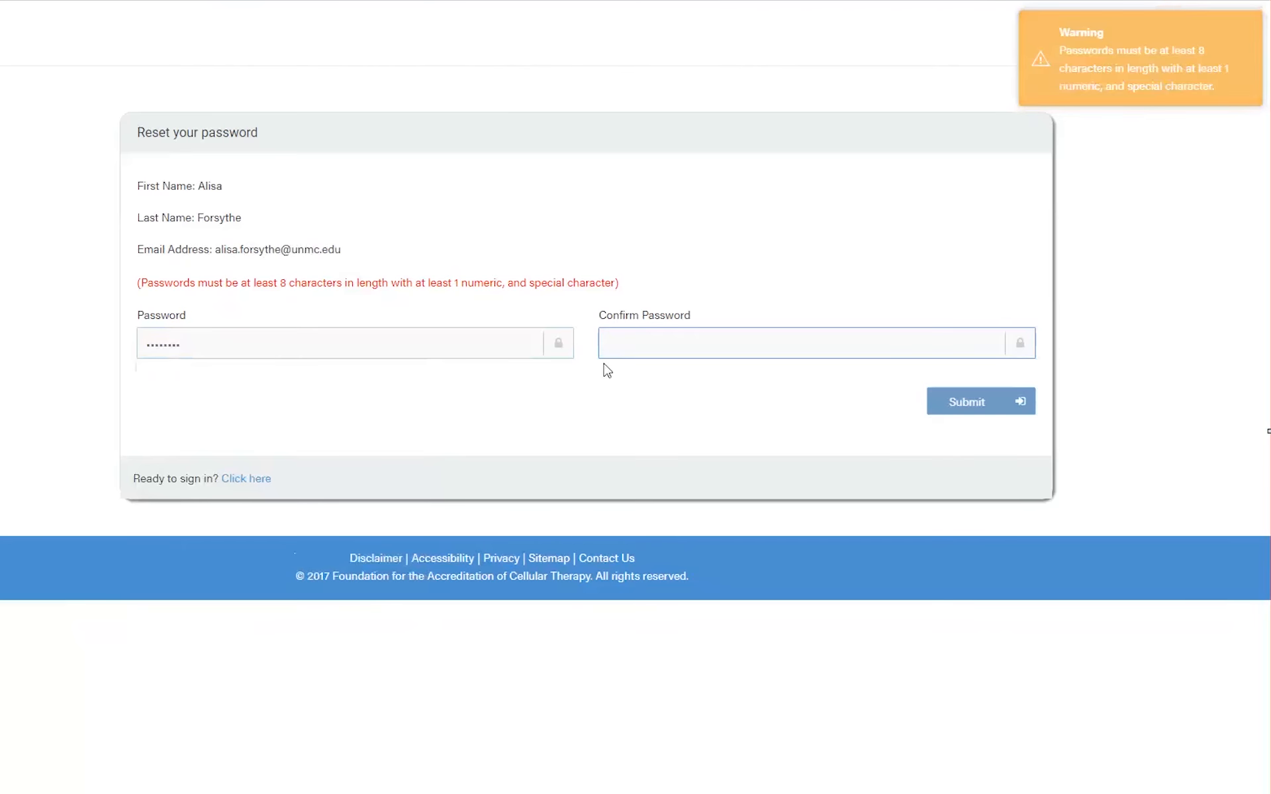
- Retype the password and its confirmation to meet the rules, then save the new password
double_click(218, 338)
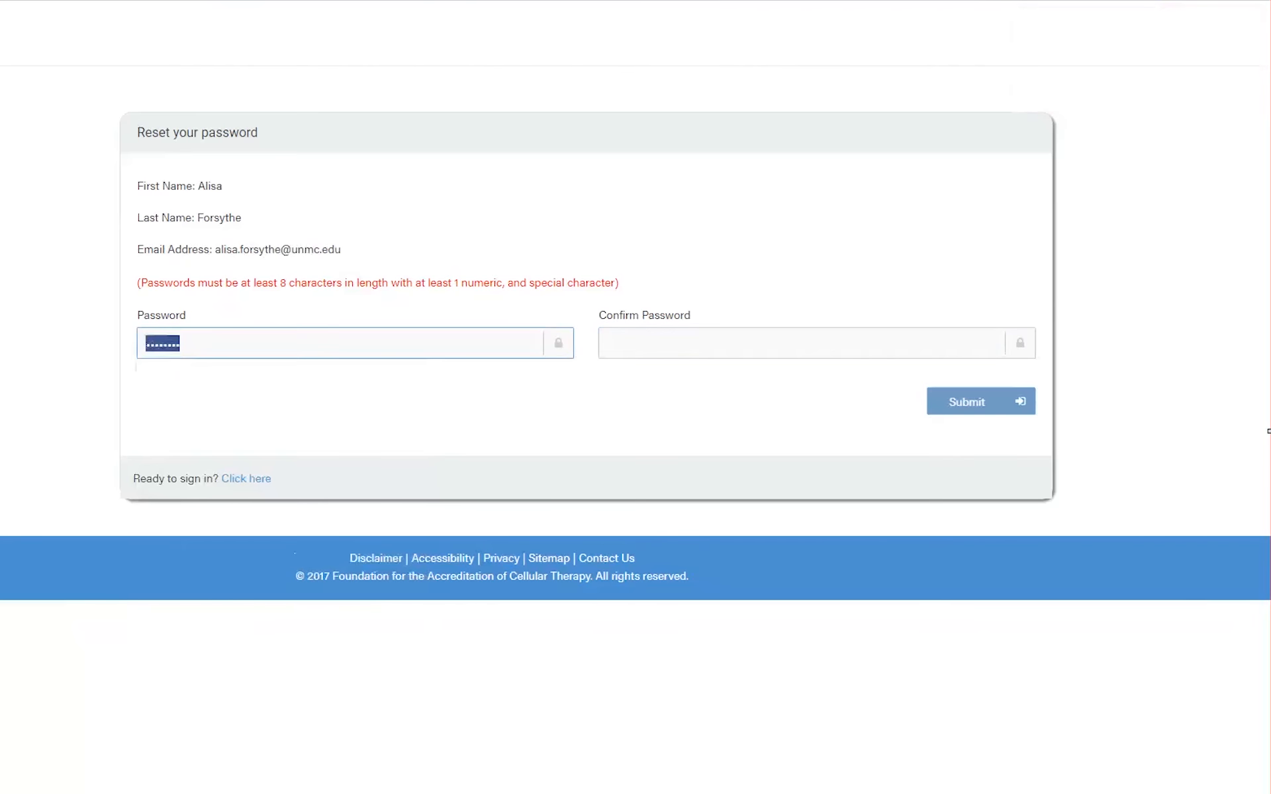
type("•••••••••")
key("Tab")
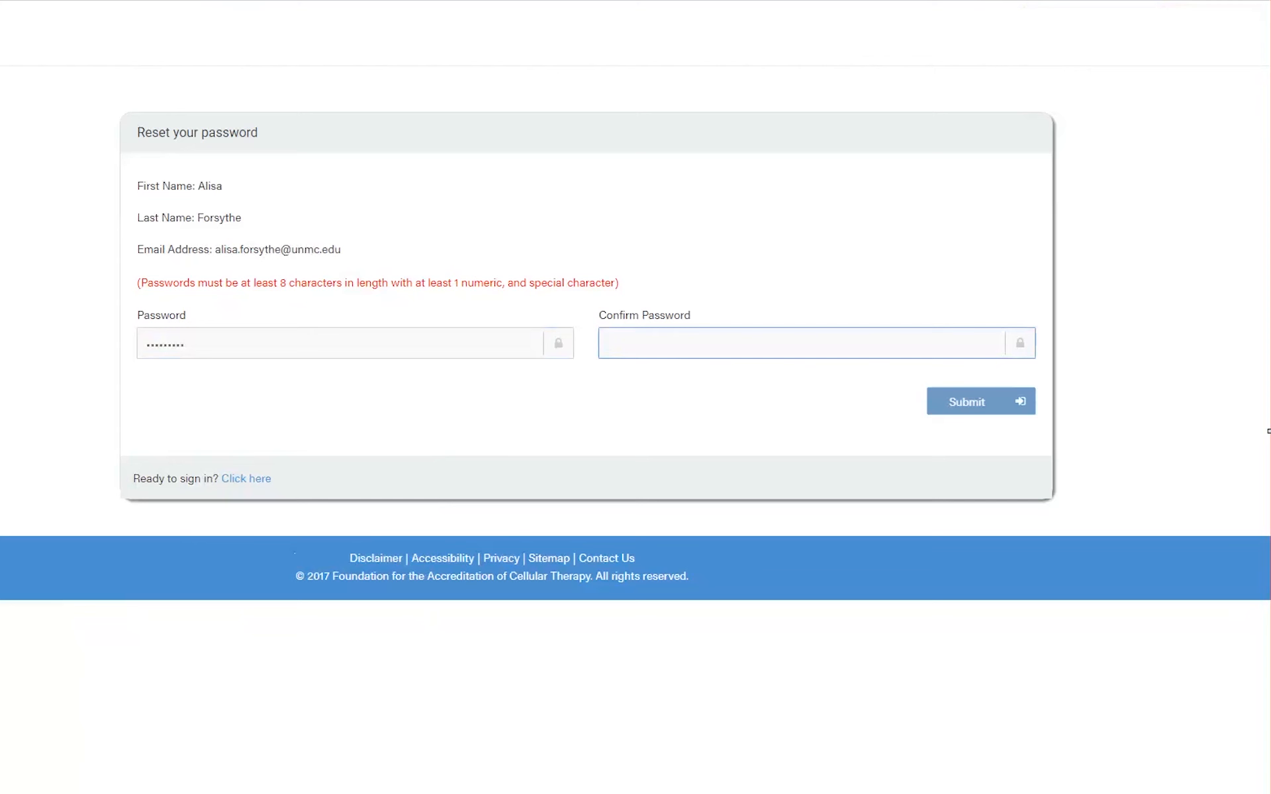
type("********")
left_click_drag(747, 337, 508, 336)
type("*********")
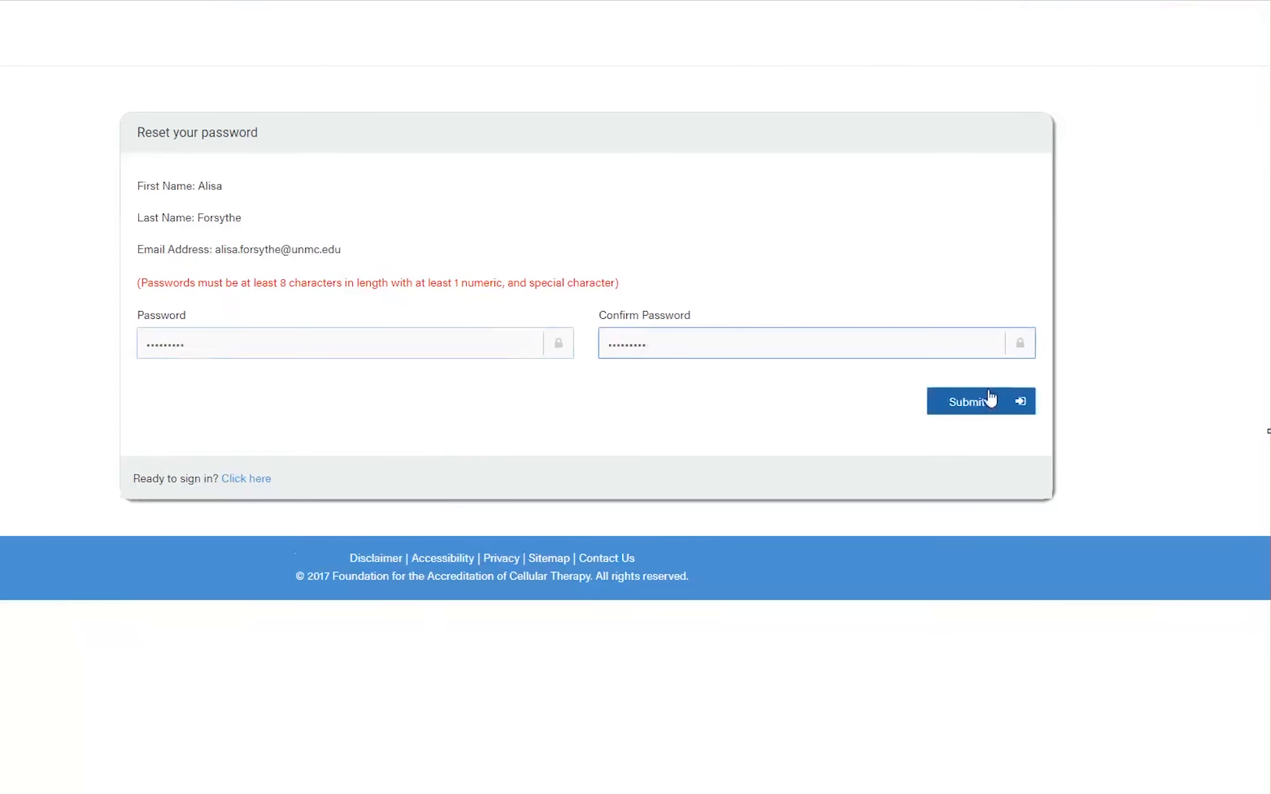
left_click(968, 412)
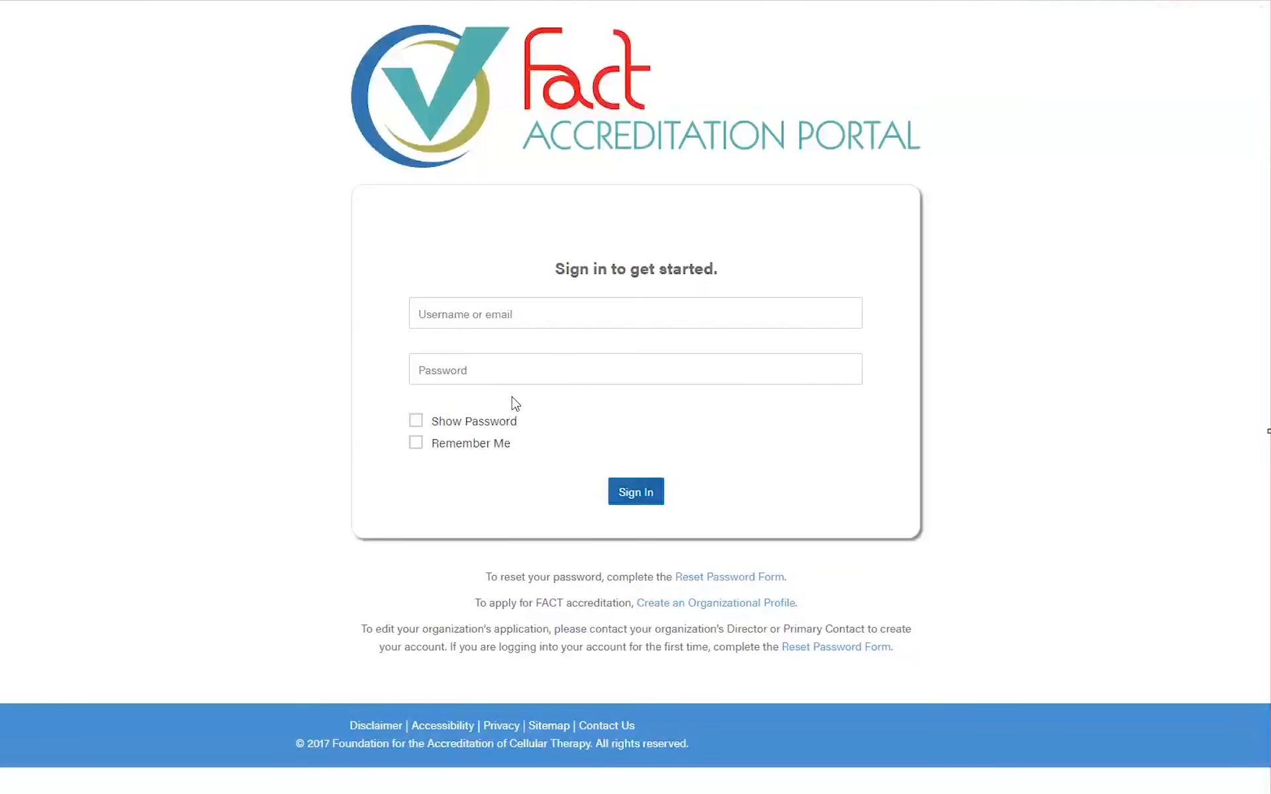
left_click(471, 314)
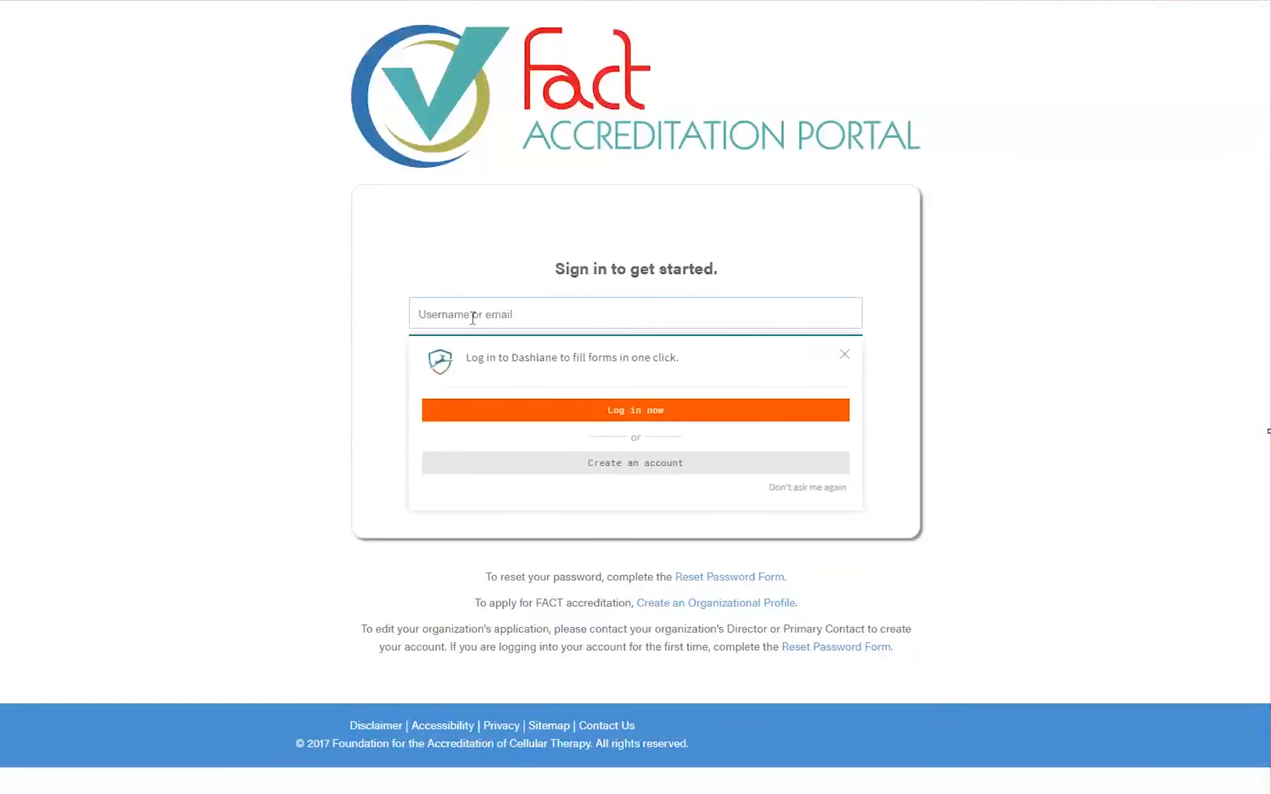
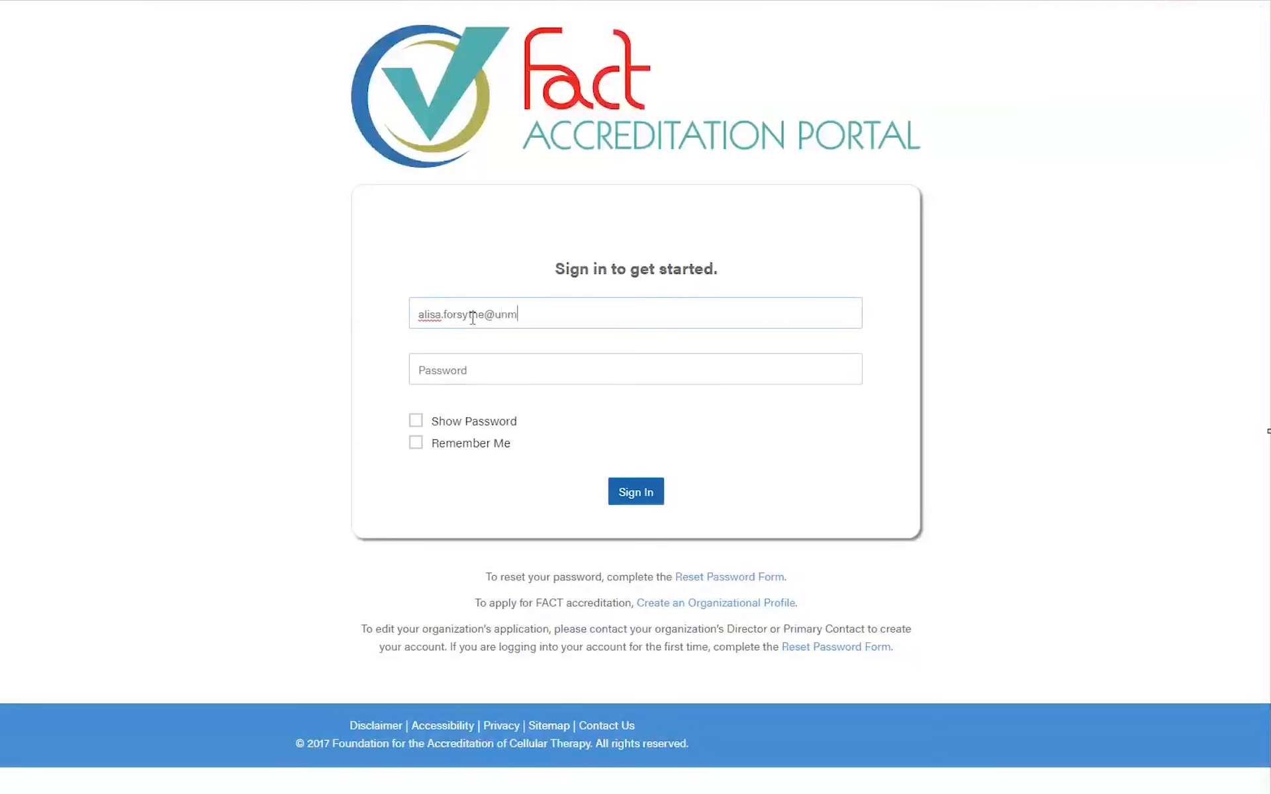
key("Tab")
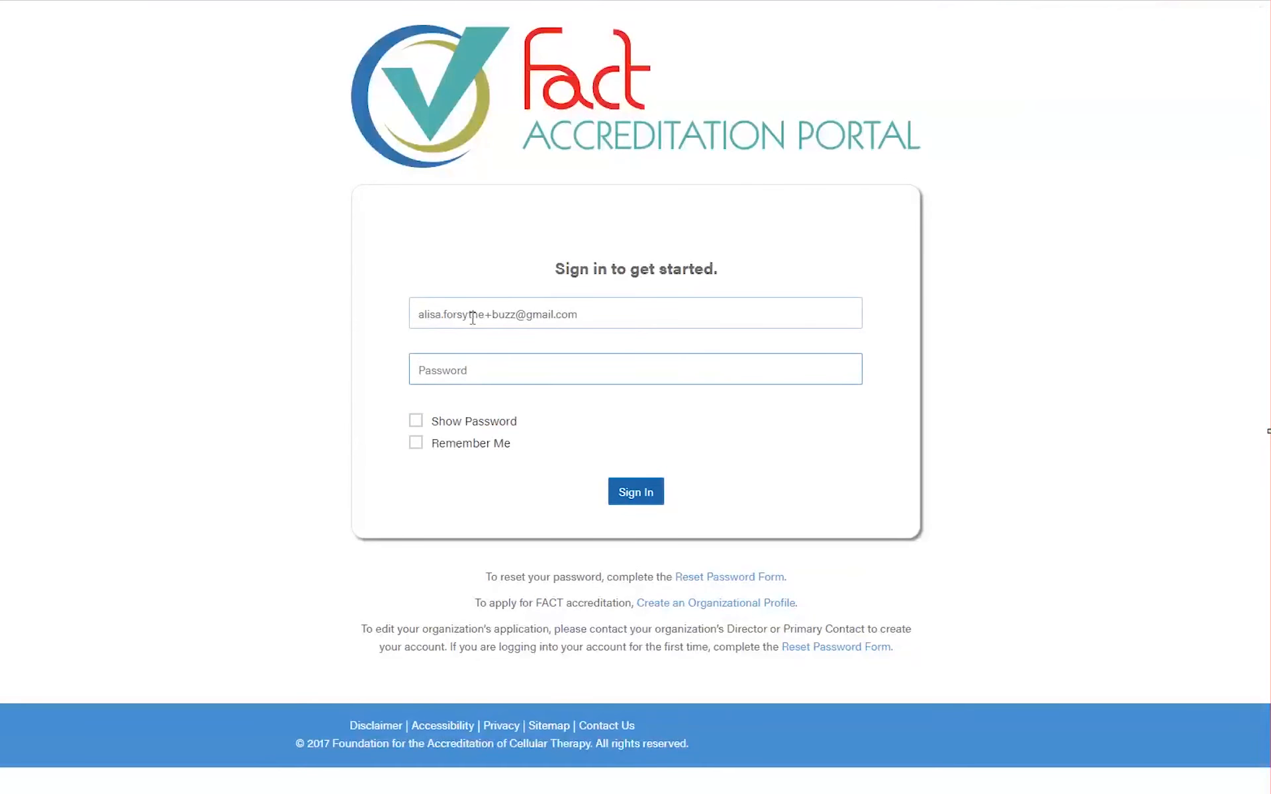
left_click(416, 421)
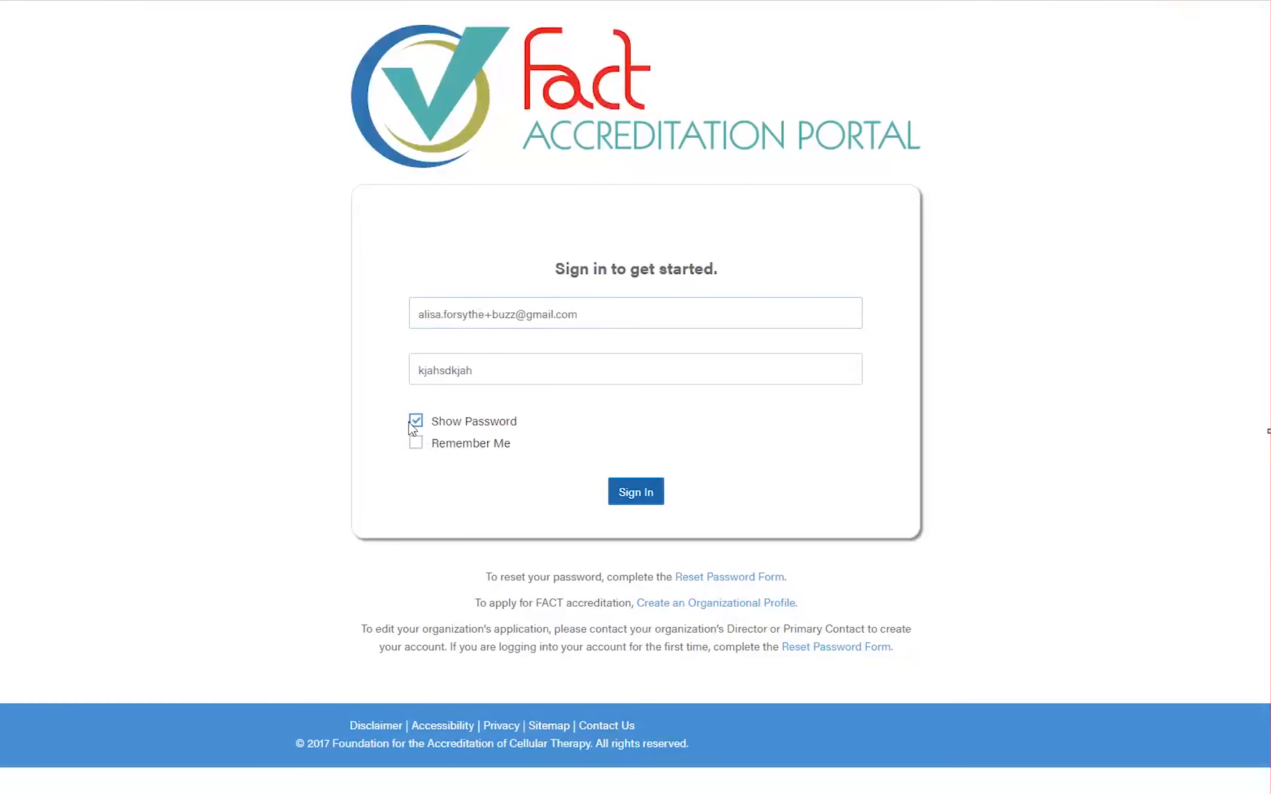
double_click(498, 369)
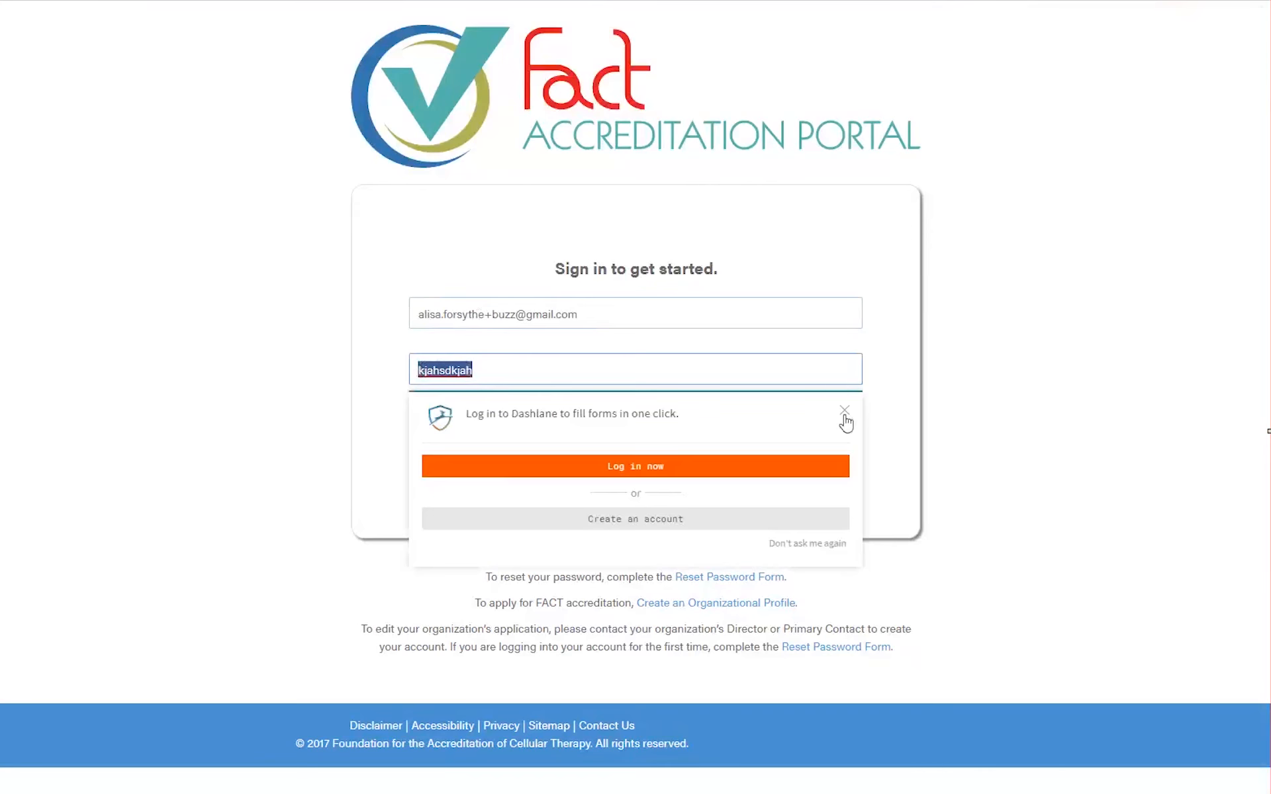
left_click(845, 413)
left_click(419, 443)
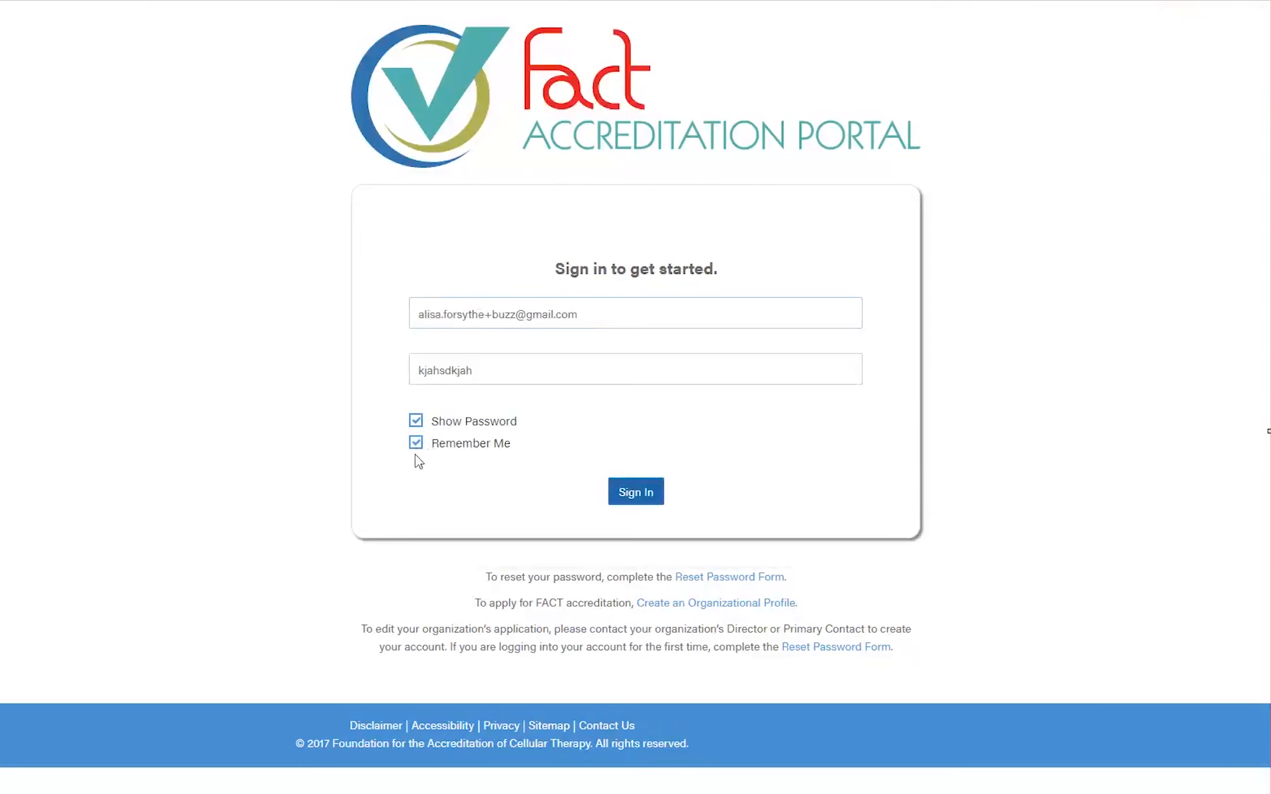
left_click_drag(609, 304, 380, 306)
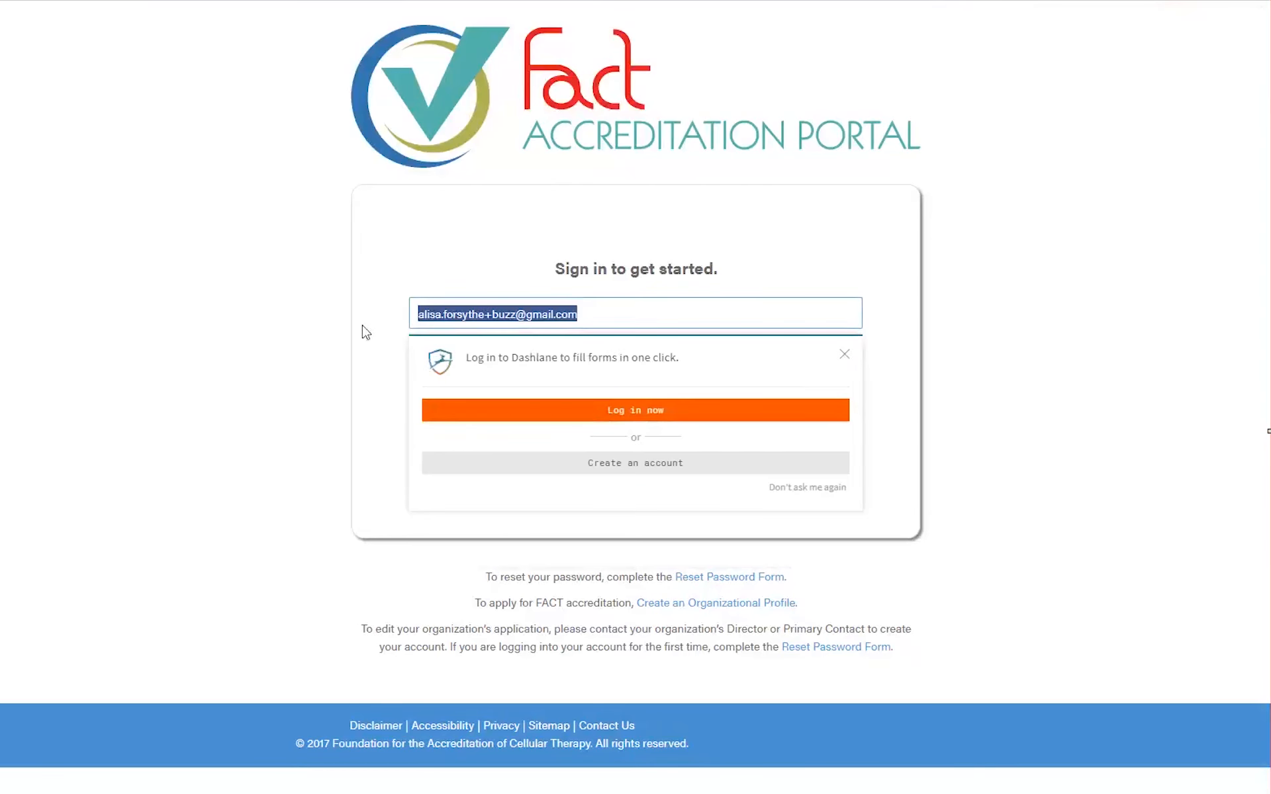
left_click(845, 356)
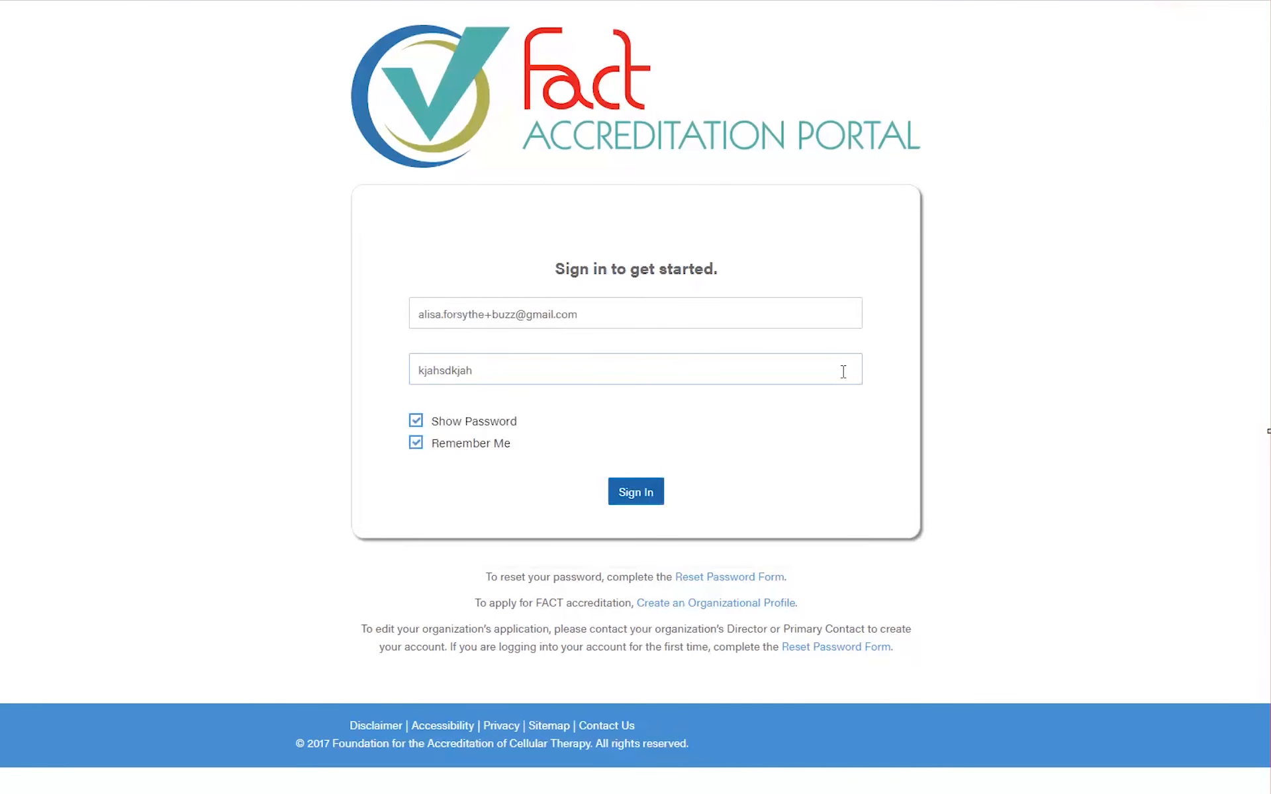
left_click(416, 443)
left_click(454, 421)
double_click(439, 371)
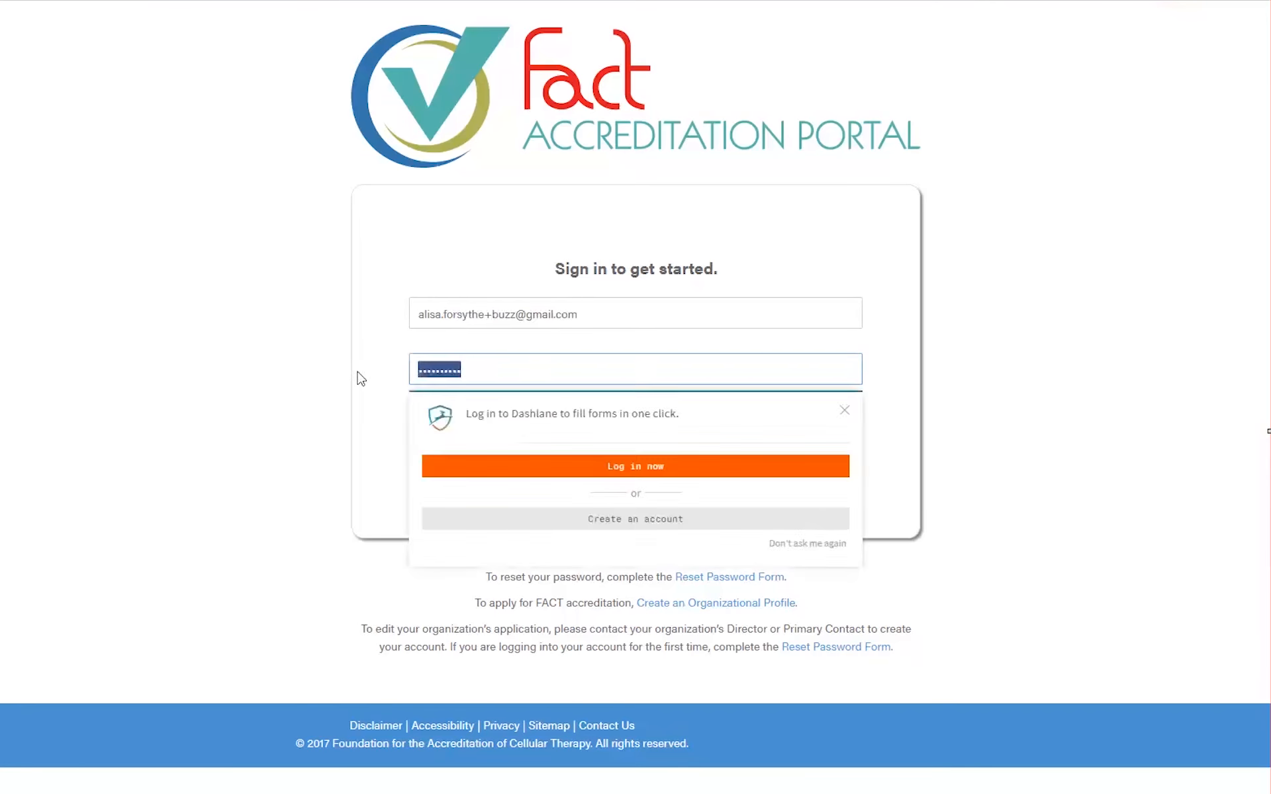
key("BackSpace")
left_click(124, 504)
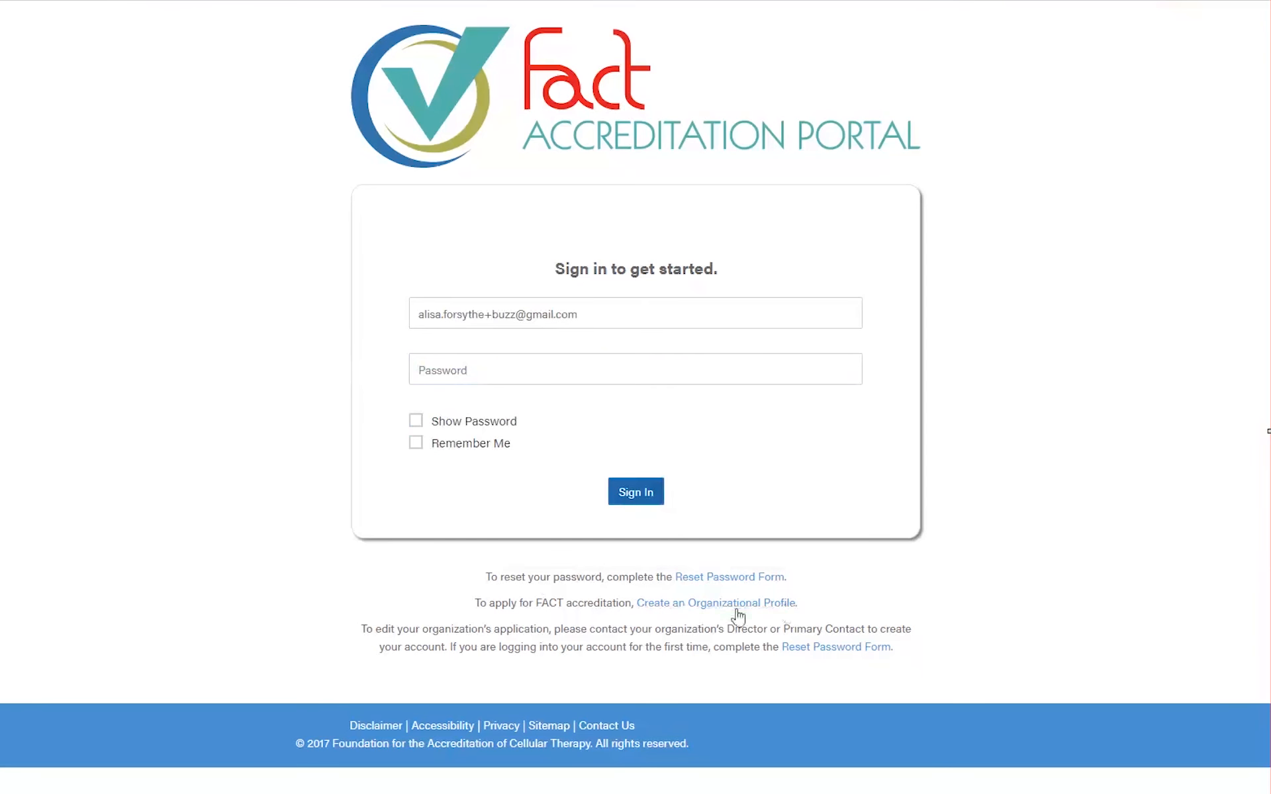
- View the Create an Organizational Profile form, scrolling down and back up through it
left_click(736, 606)
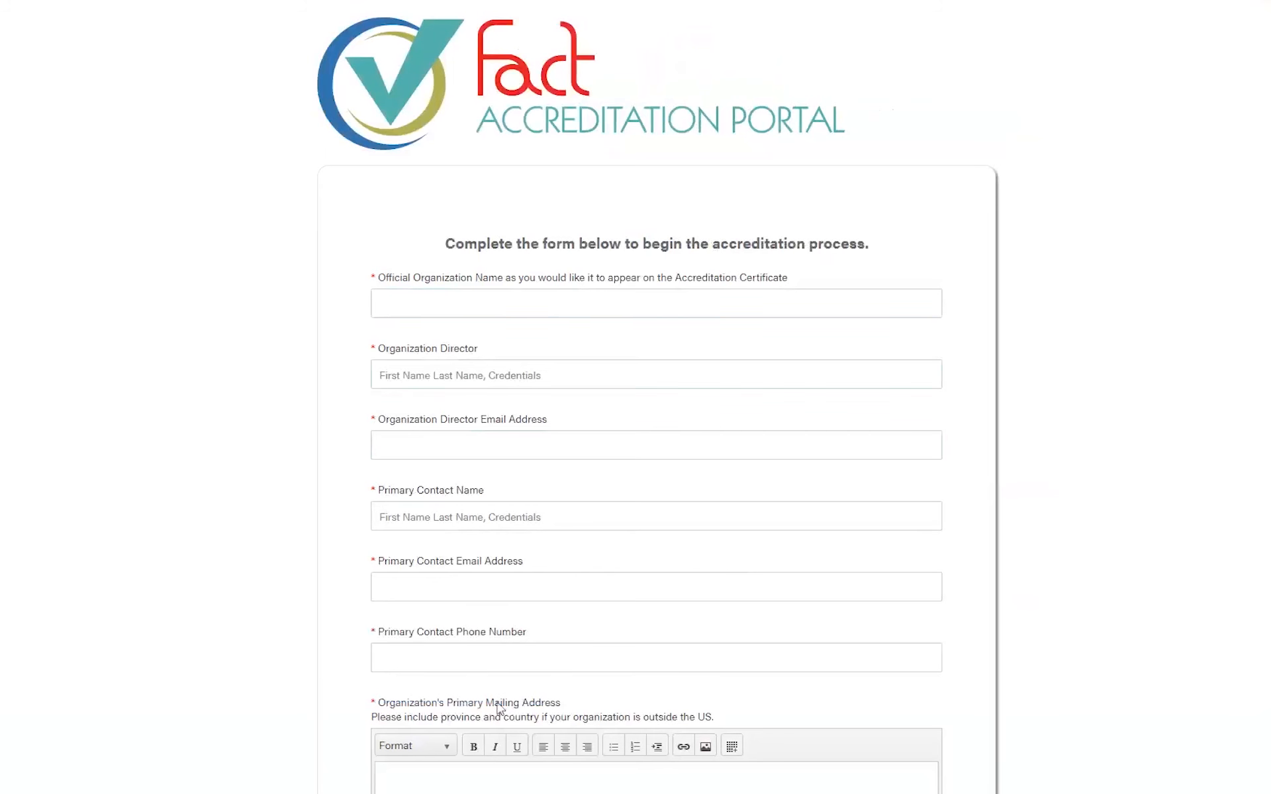
scroll(457, 577, "down", 2)
scroll(464, 580, "down", 6)
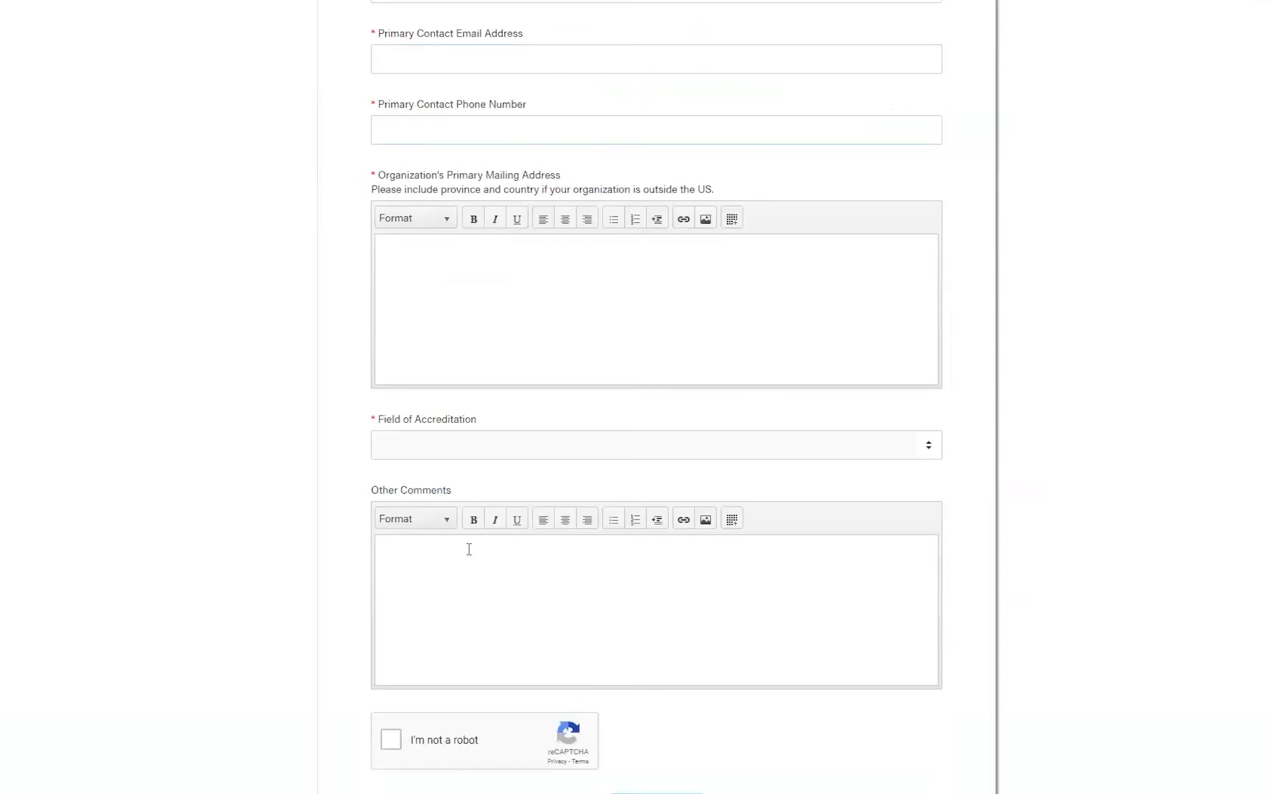
scroll(468, 550, "up", 5)
scroll(469, 549, "up", 4)
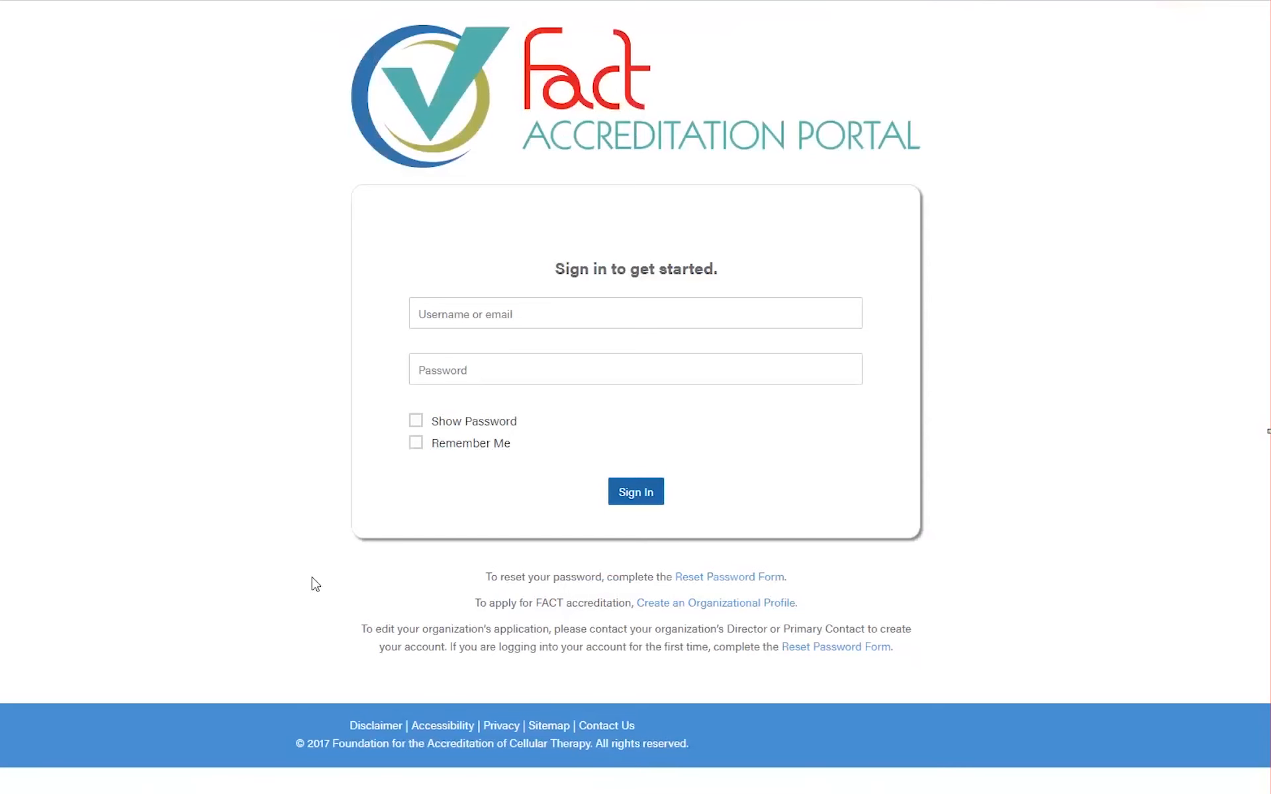
- Sign in to the portal with the account's e-mail address and password
left_click(473, 316)
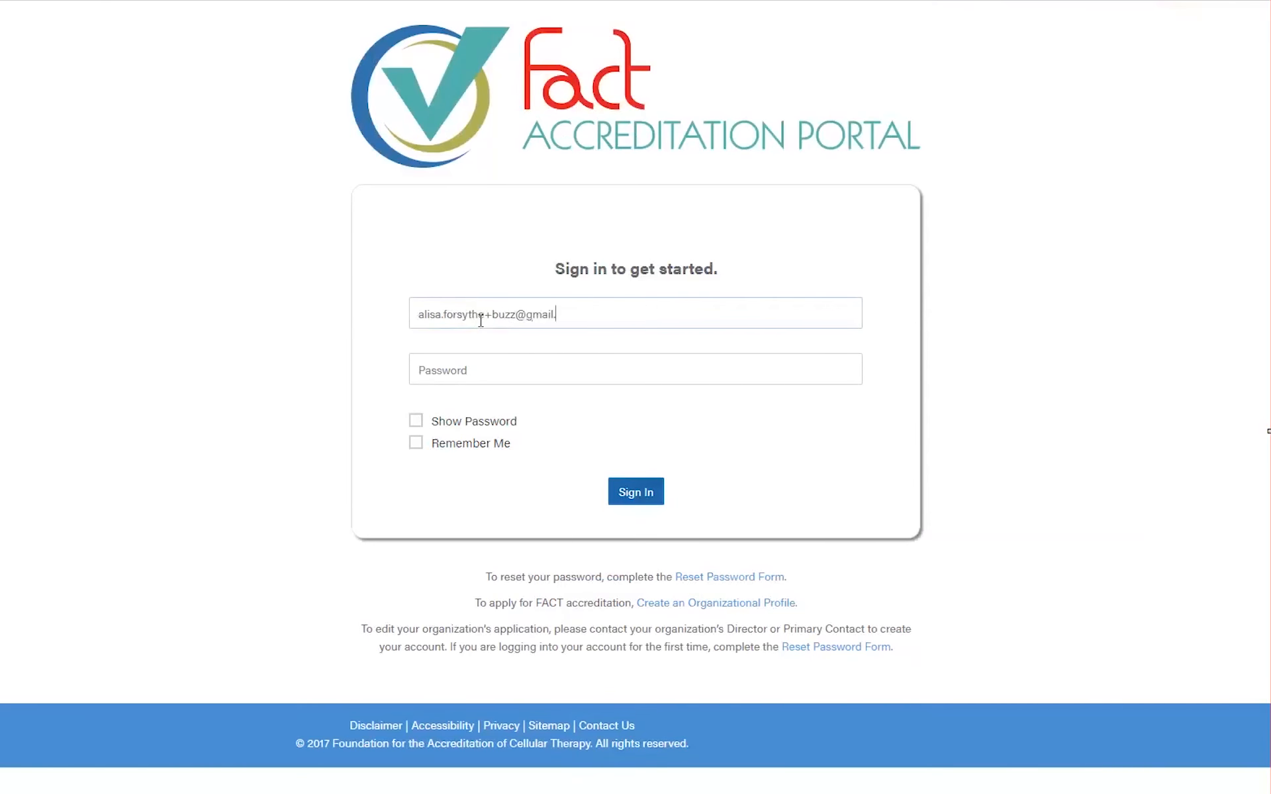
key("Tab")
type("****")
key("Return")
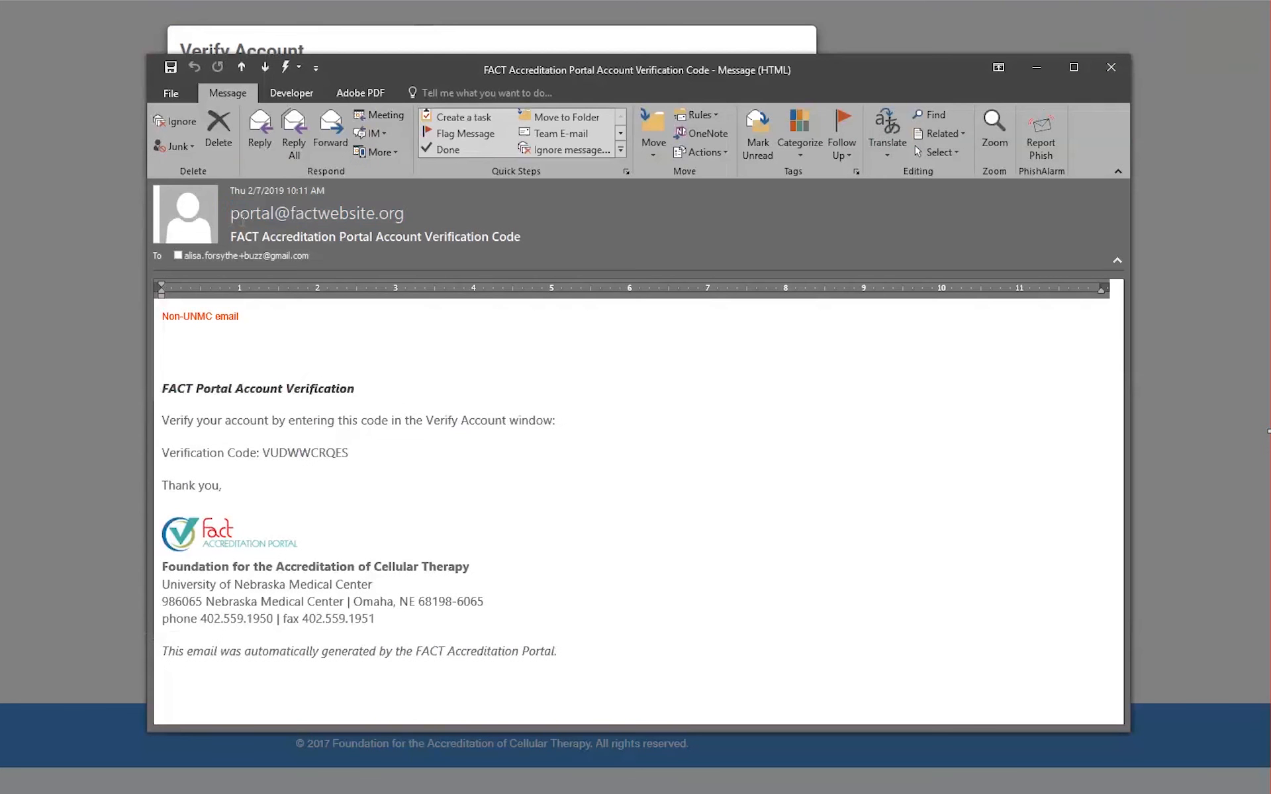
- Copy the verification code from the Outlook message body
double_click(303, 212)
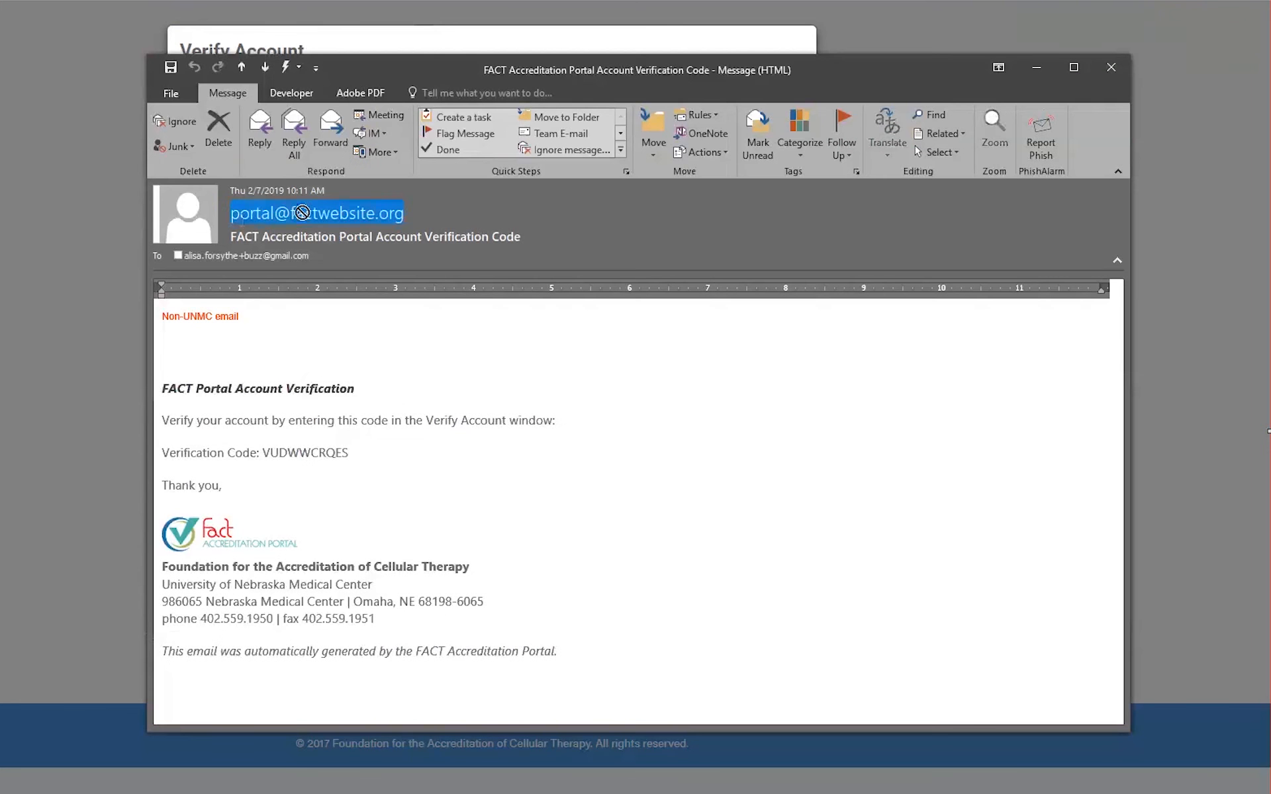
left_click(279, 457)
double_click(280, 453)
left_click(280, 452)
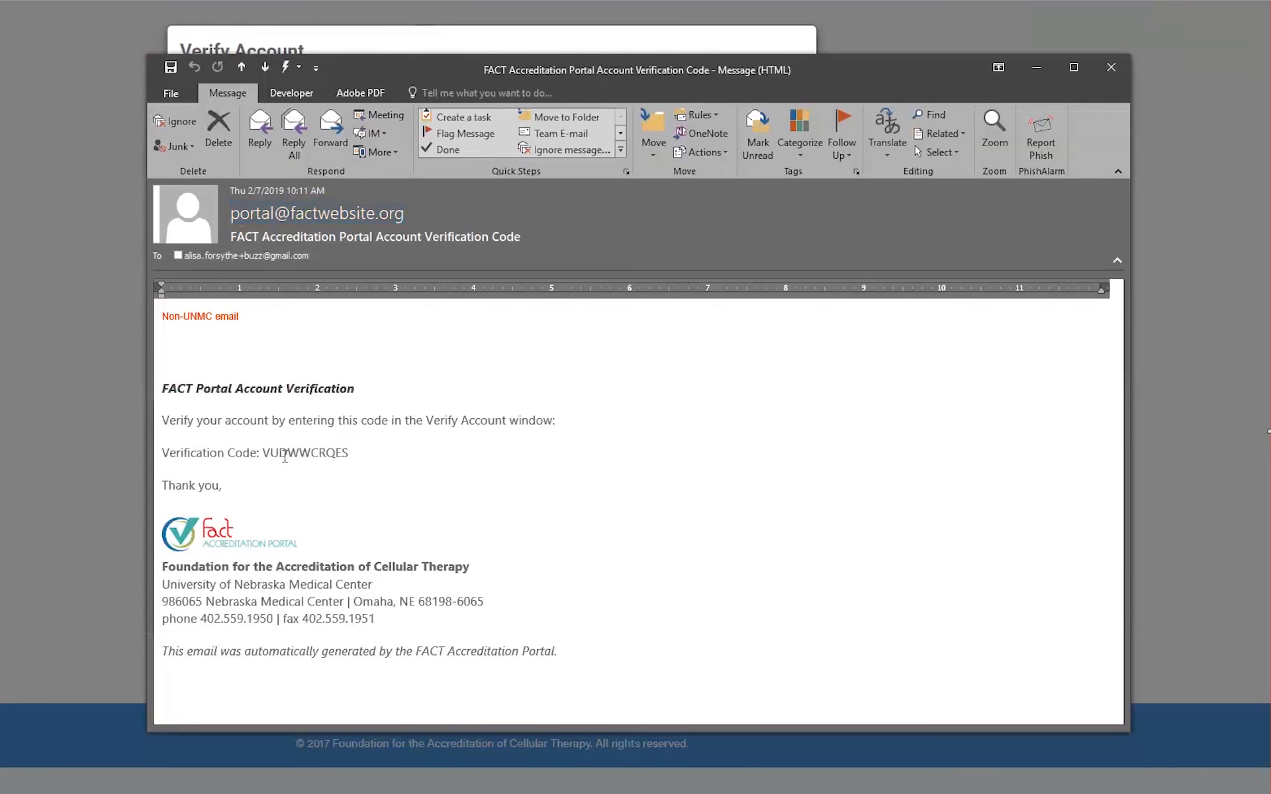
double_click(281, 453)
right_click(285, 456)
left_click(317, 465)
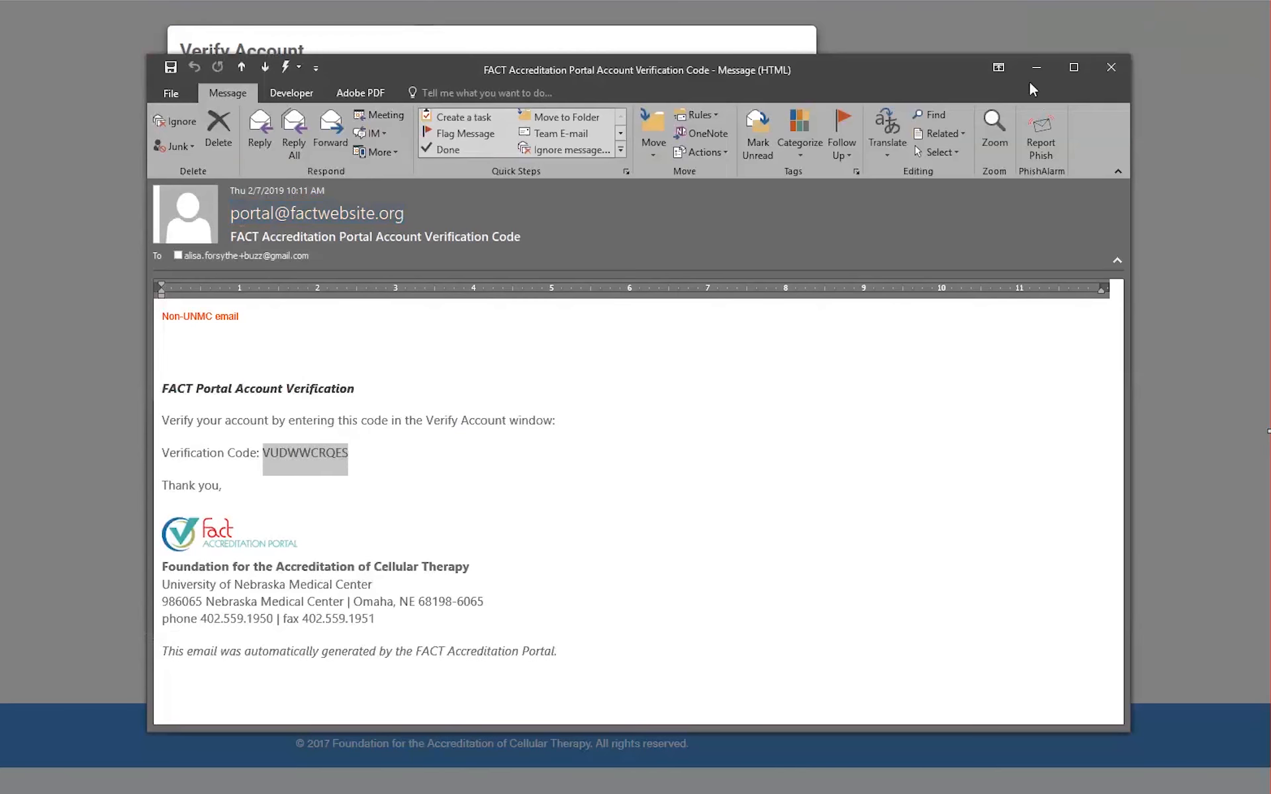
- Paste the code into the portal's Verify Account Code field and submit it
left_click(1036, 67)
right_click(325, 170)
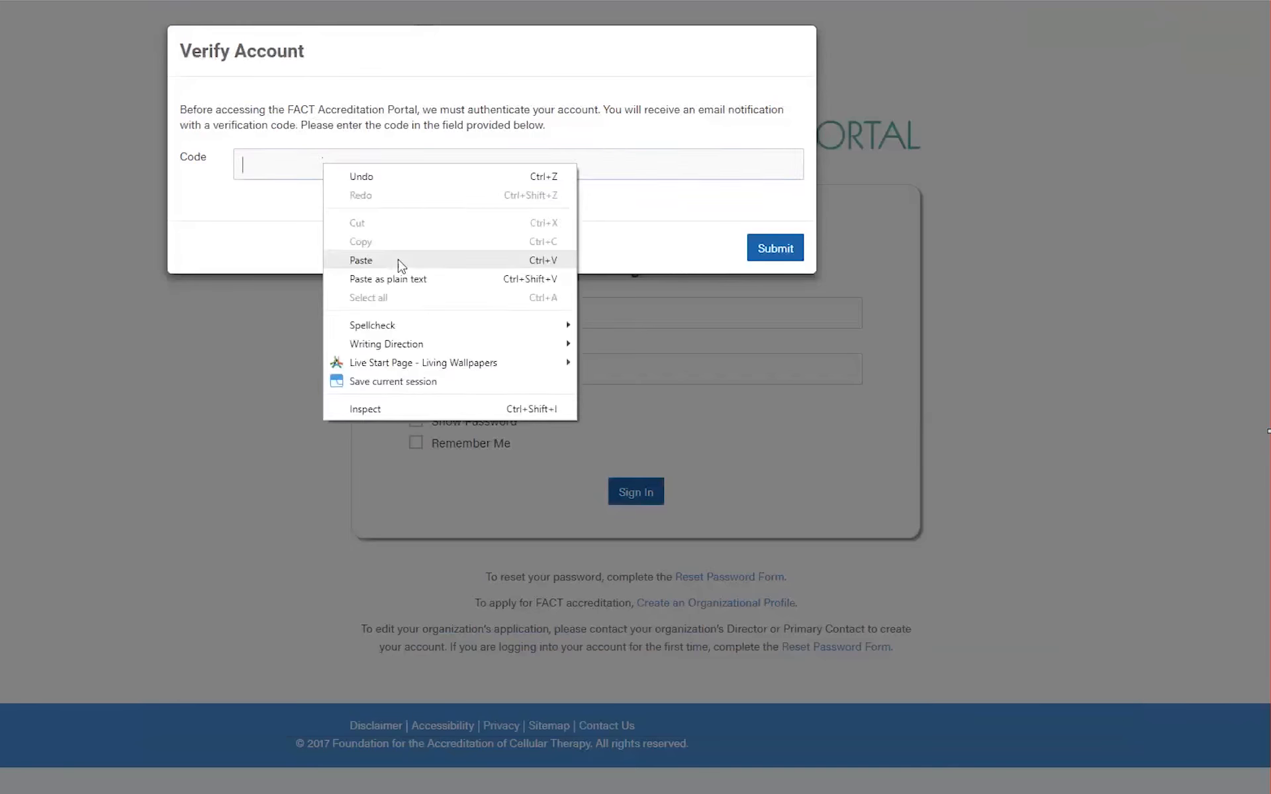
left_click(401, 261)
left_click(768, 249)
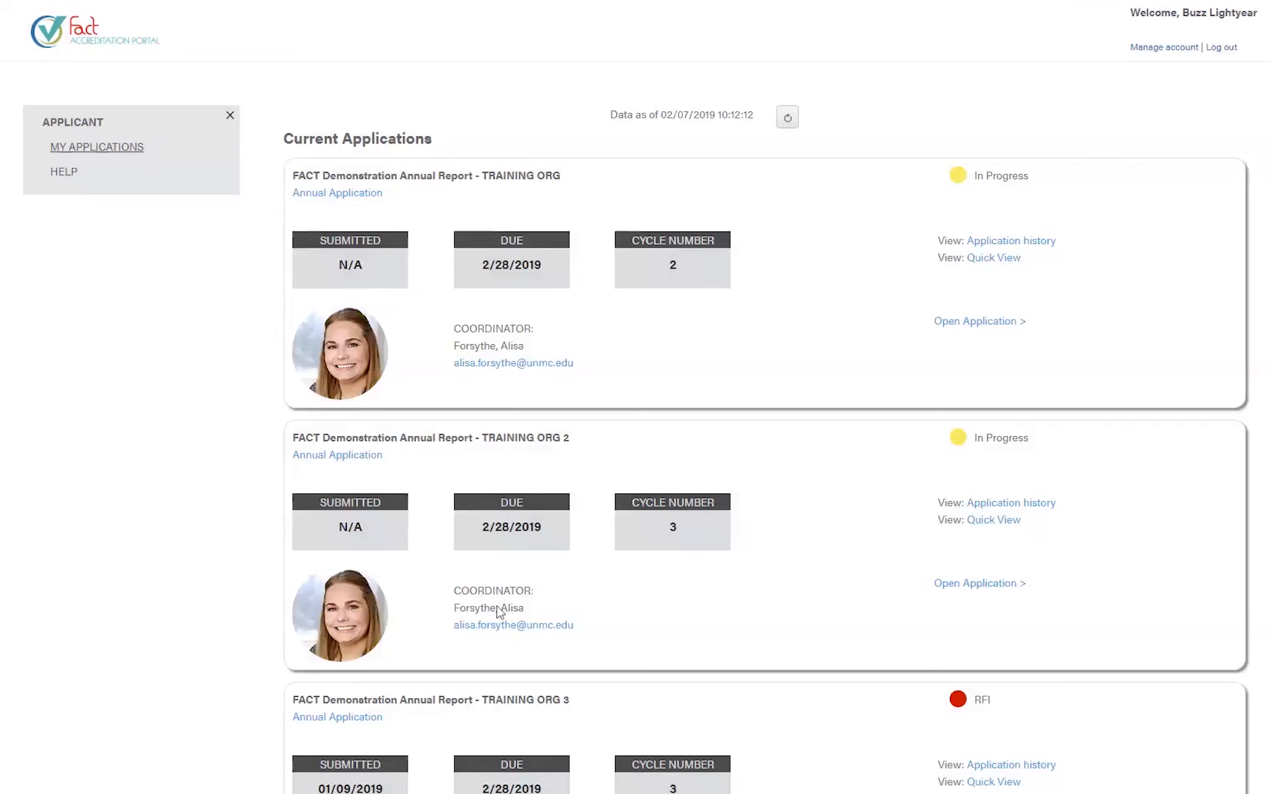
left_click_drag(443, 142, 258, 200)
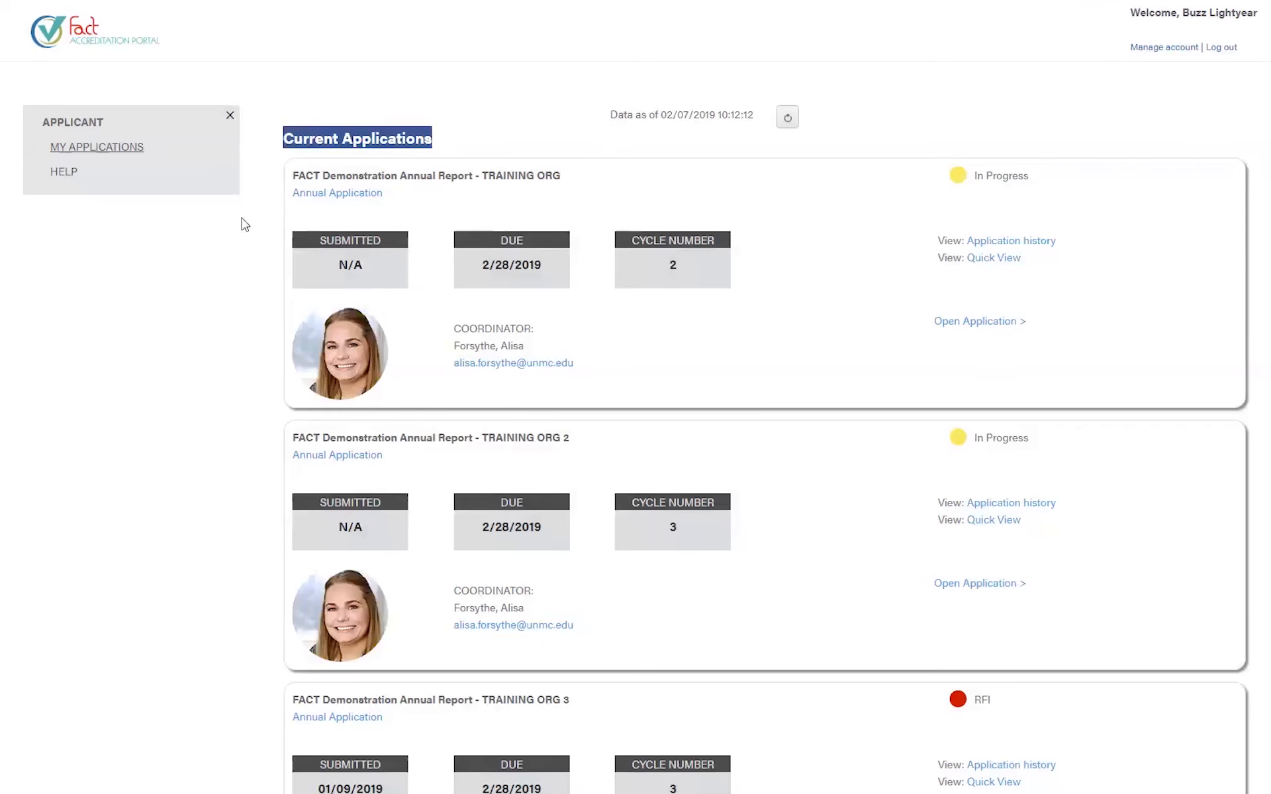
left_click_drag(1245, 51, 1171, 14)
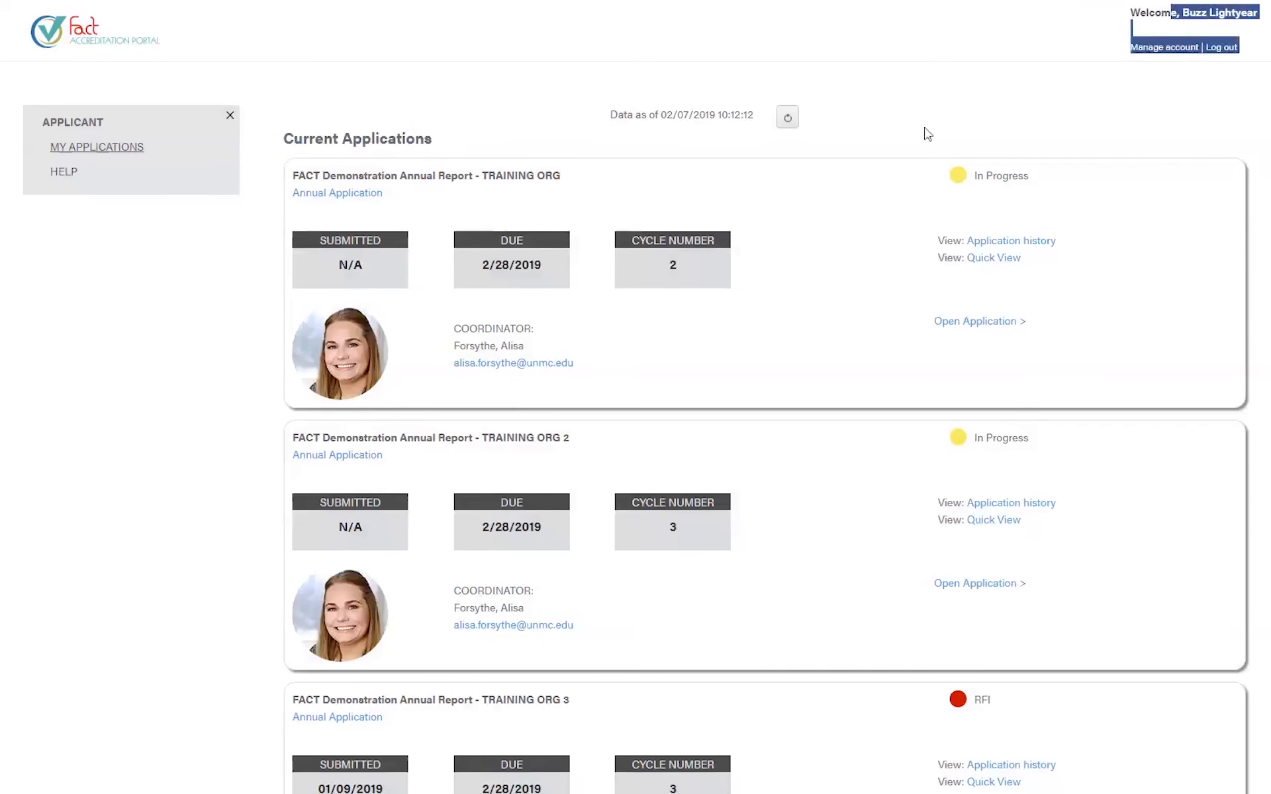
left_click(664, 162)
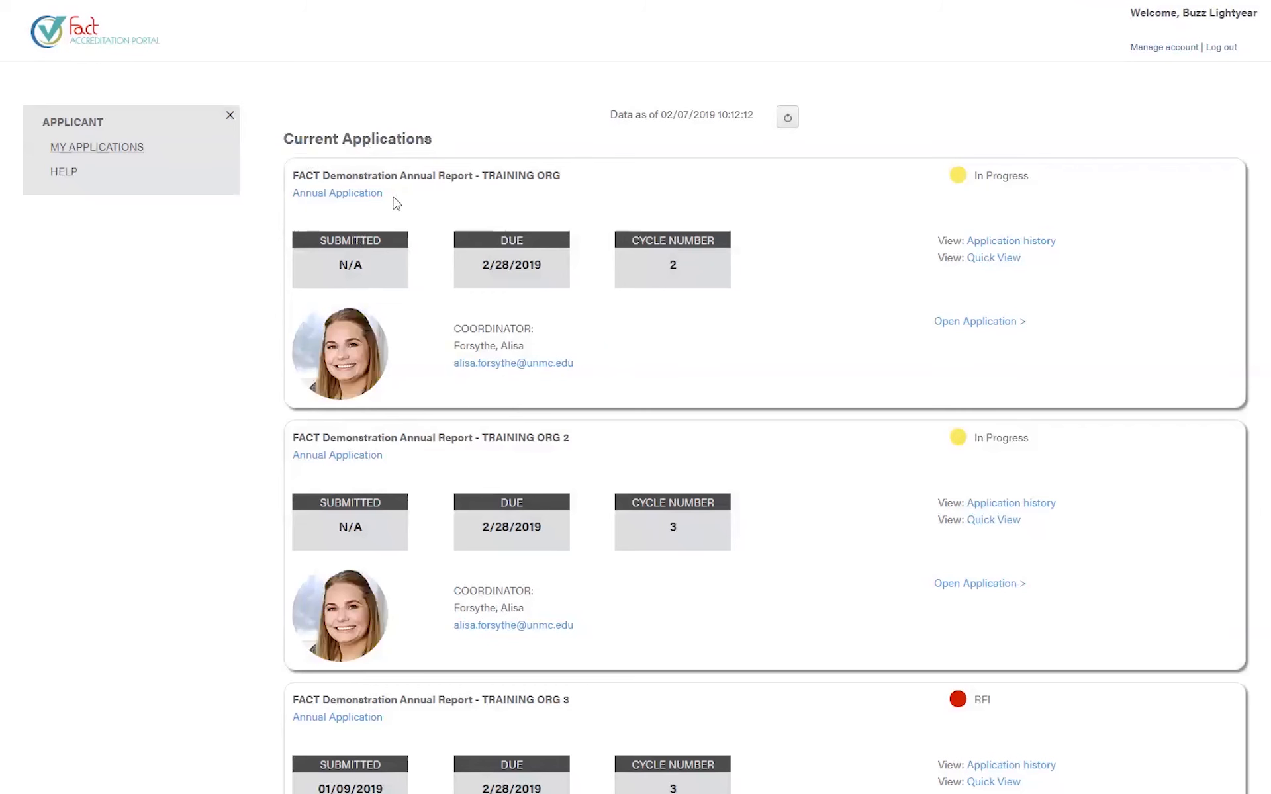
left_click_drag(394, 200, 293, 193)
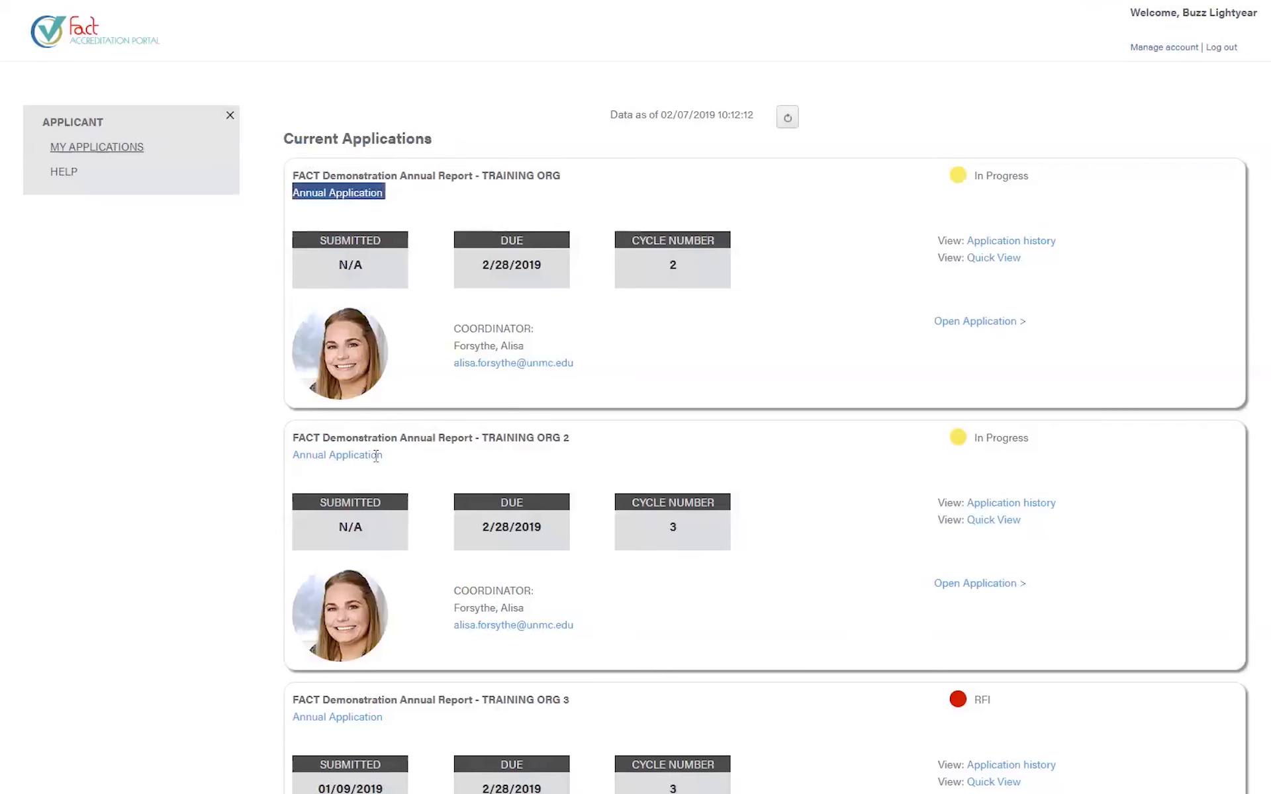
left_click_drag(396, 463, 292, 456)
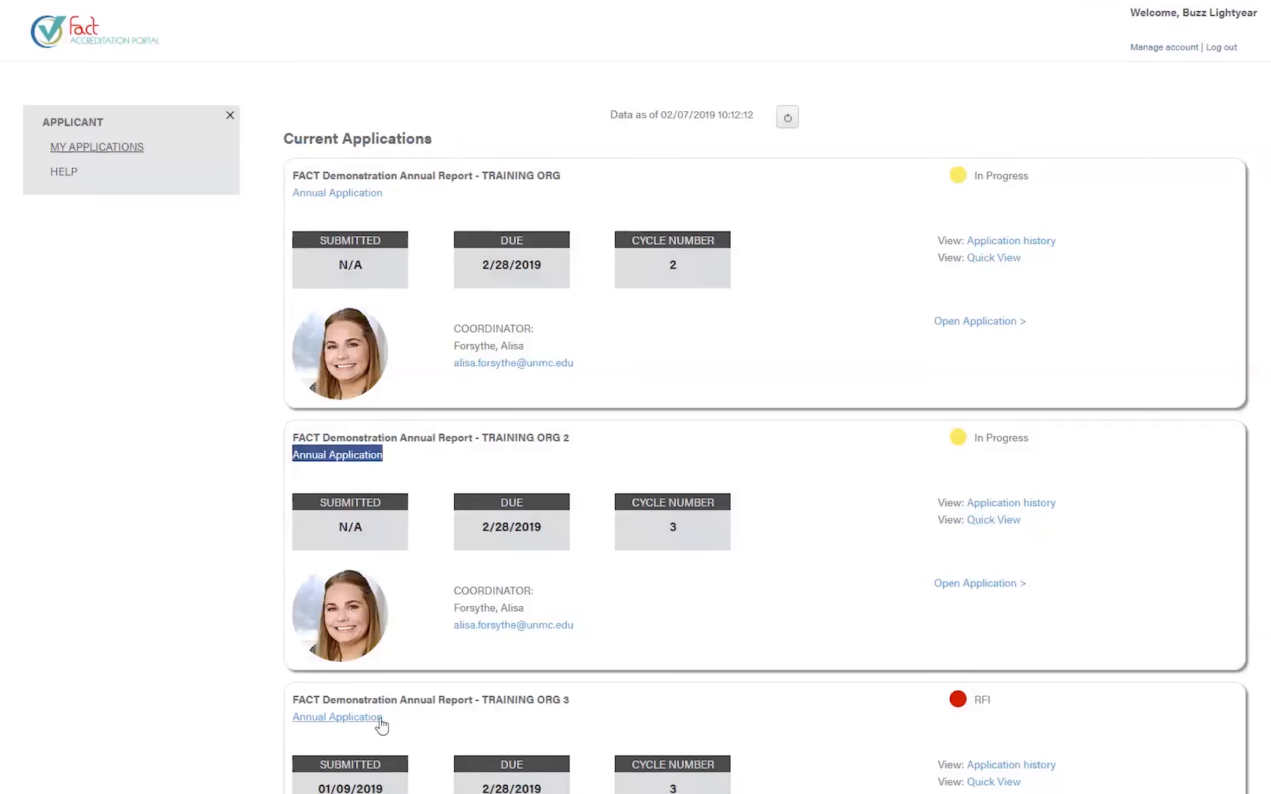
left_click_drag(576, 701, 470, 697)
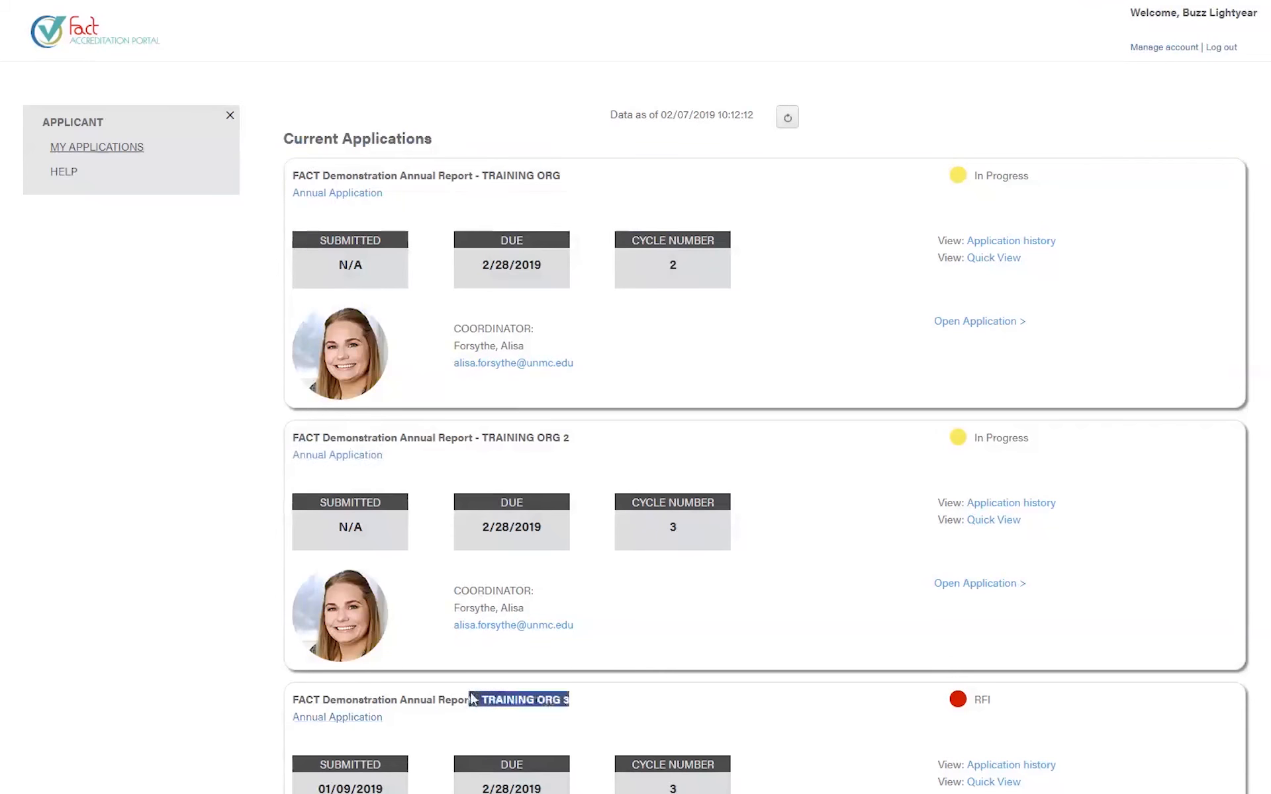
left_click_drag(571, 438, 463, 438)
left_click_drag(567, 176, 489, 181)
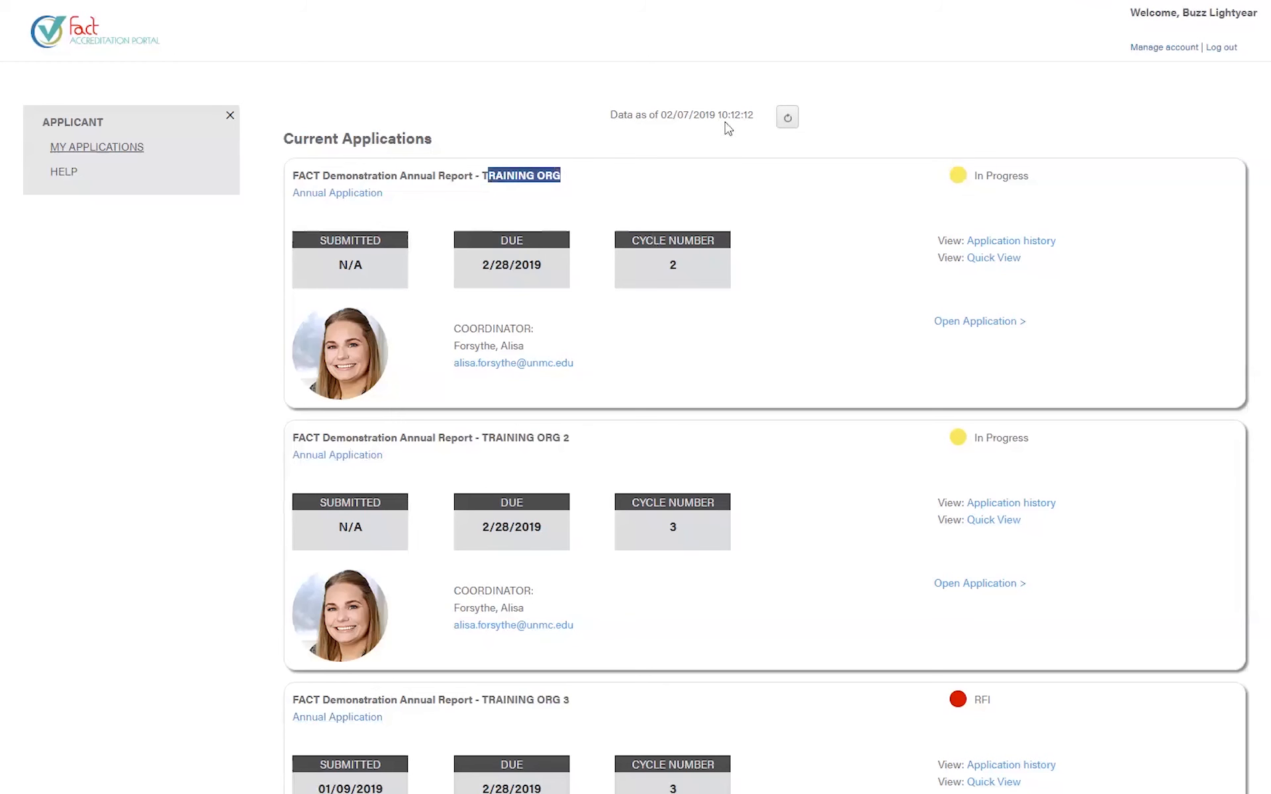
left_click(622, 198)
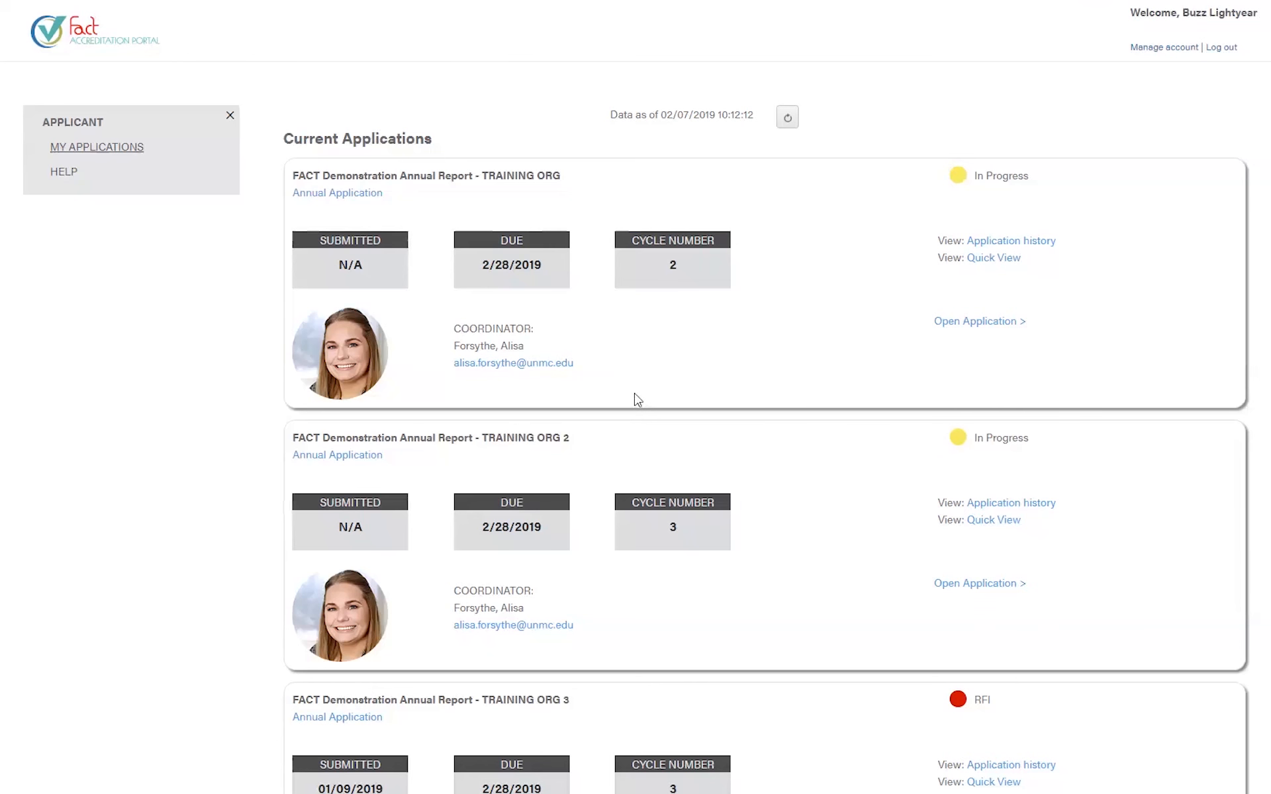
key("ctrl+plus")
key("ctrl+plus")
key("ctrl+plus")
key("ctrl+plus")
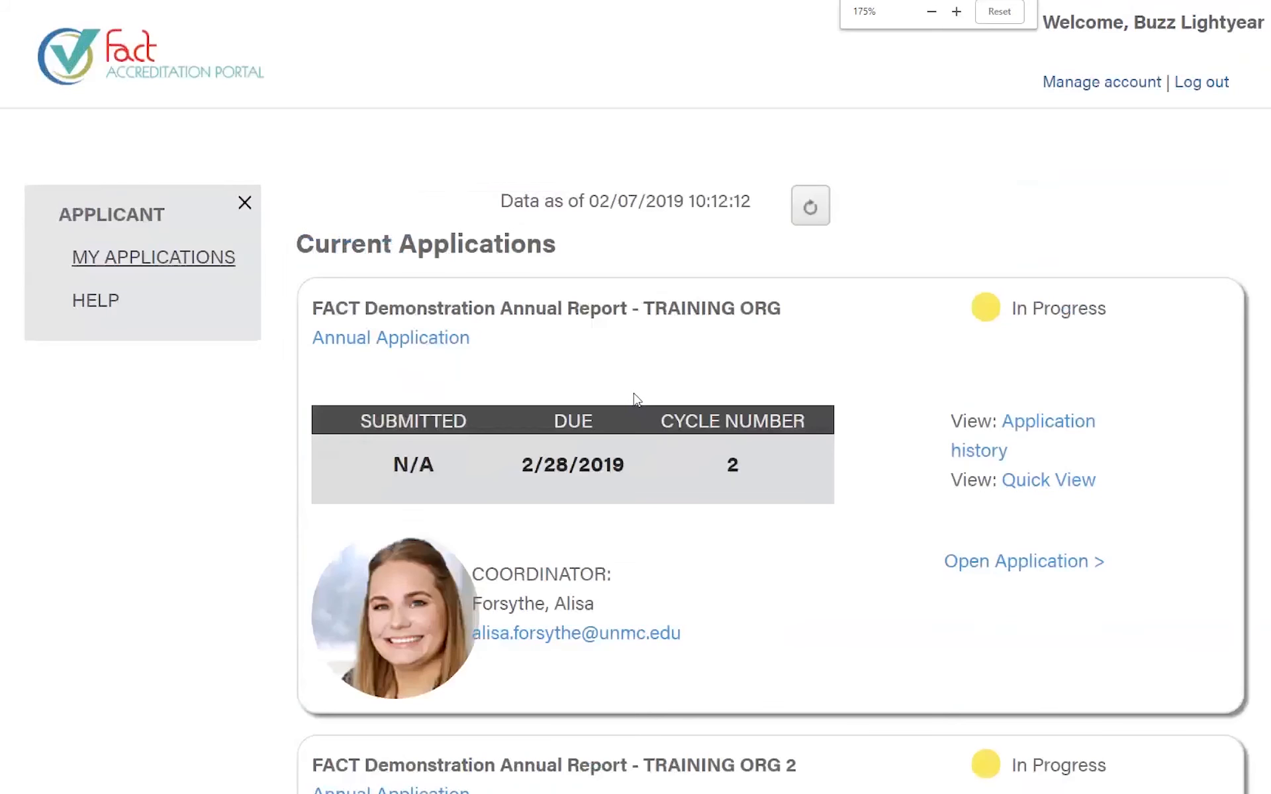
key("ctrl+minus")
key("ctrl+minus")
key("ctrl+minus")
key("ctrl+minus")
key("ctrl+plus")
key("ctrl+plus")
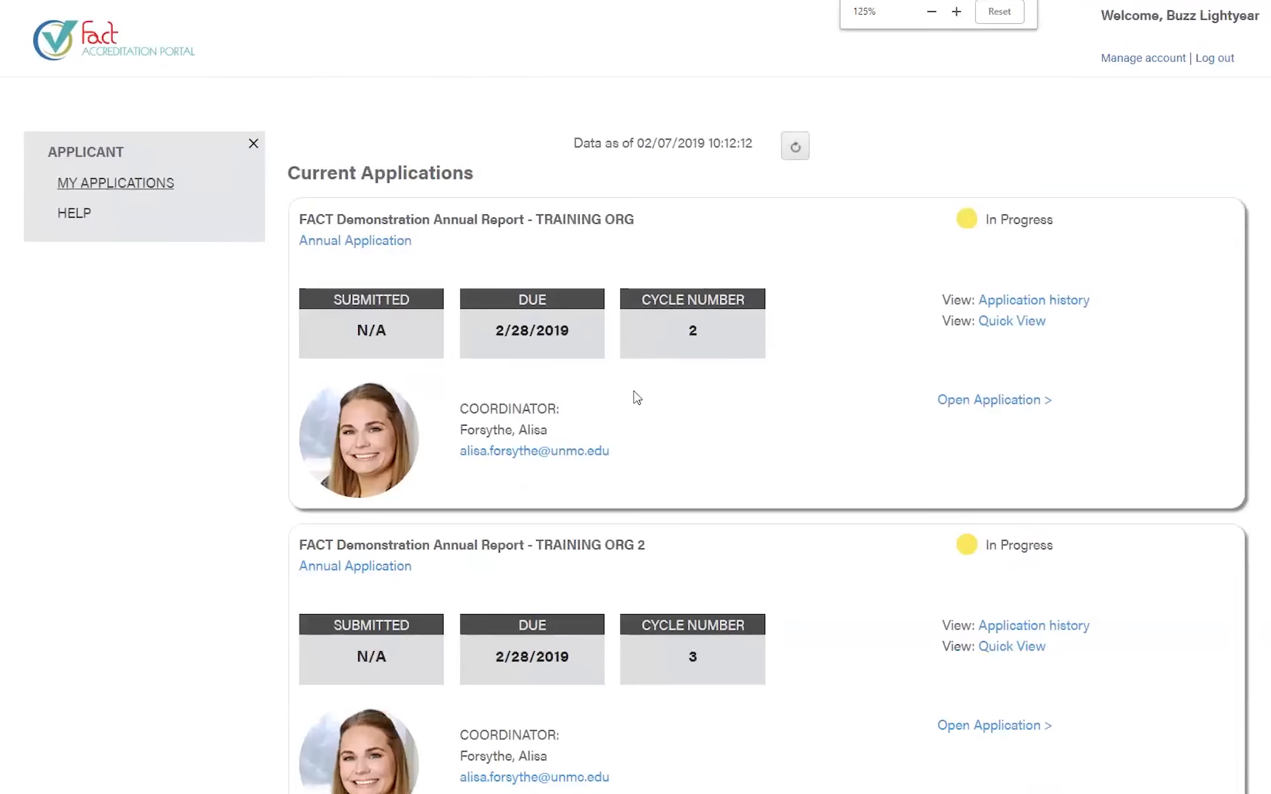
key("ctrl+minus")
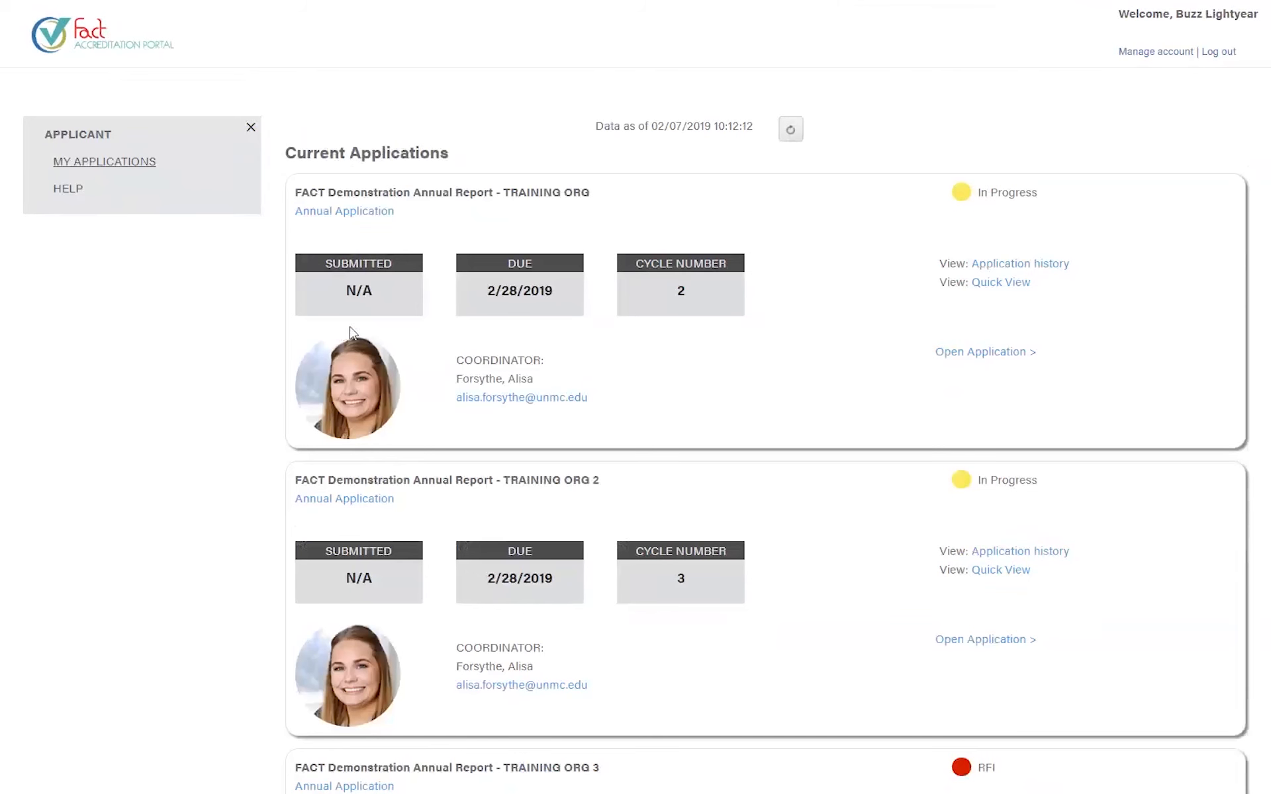
left_click_drag(591, 193, 293, 199)
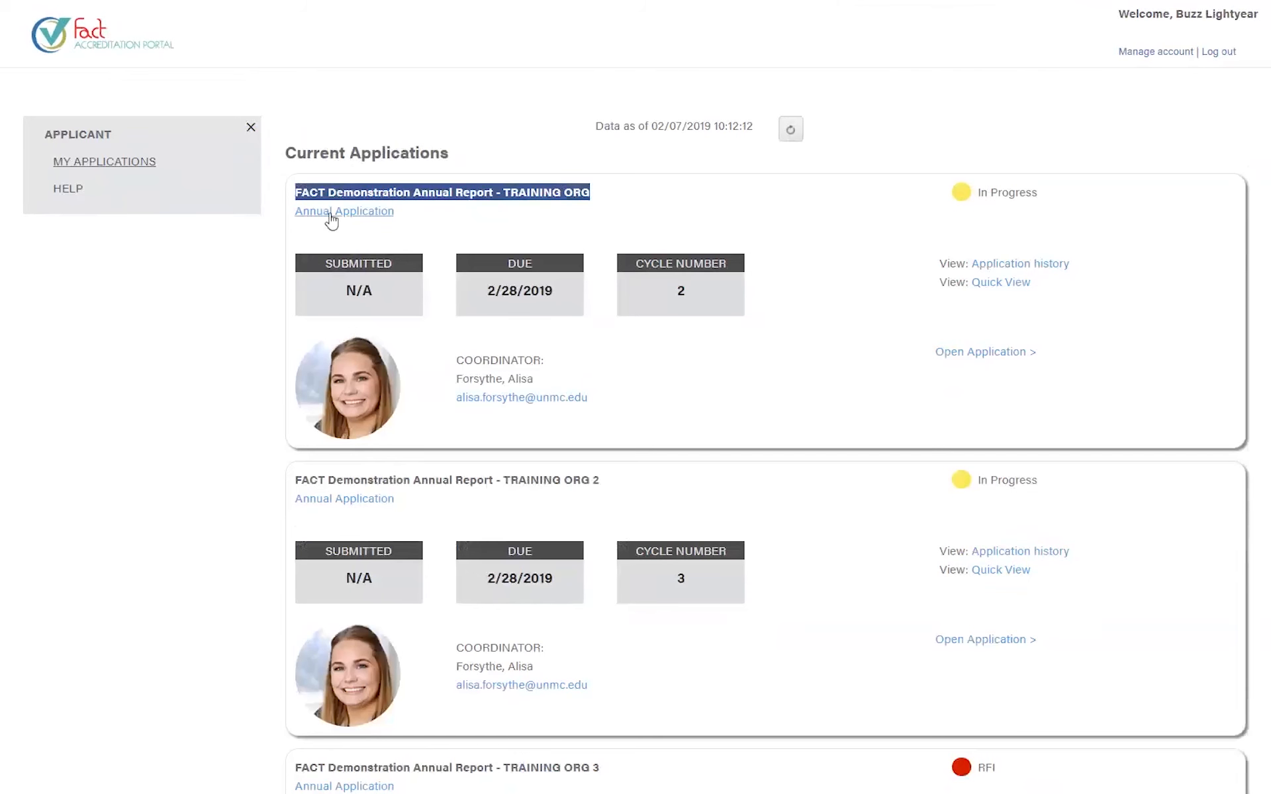
left_click_drag(323, 266, 423, 277)
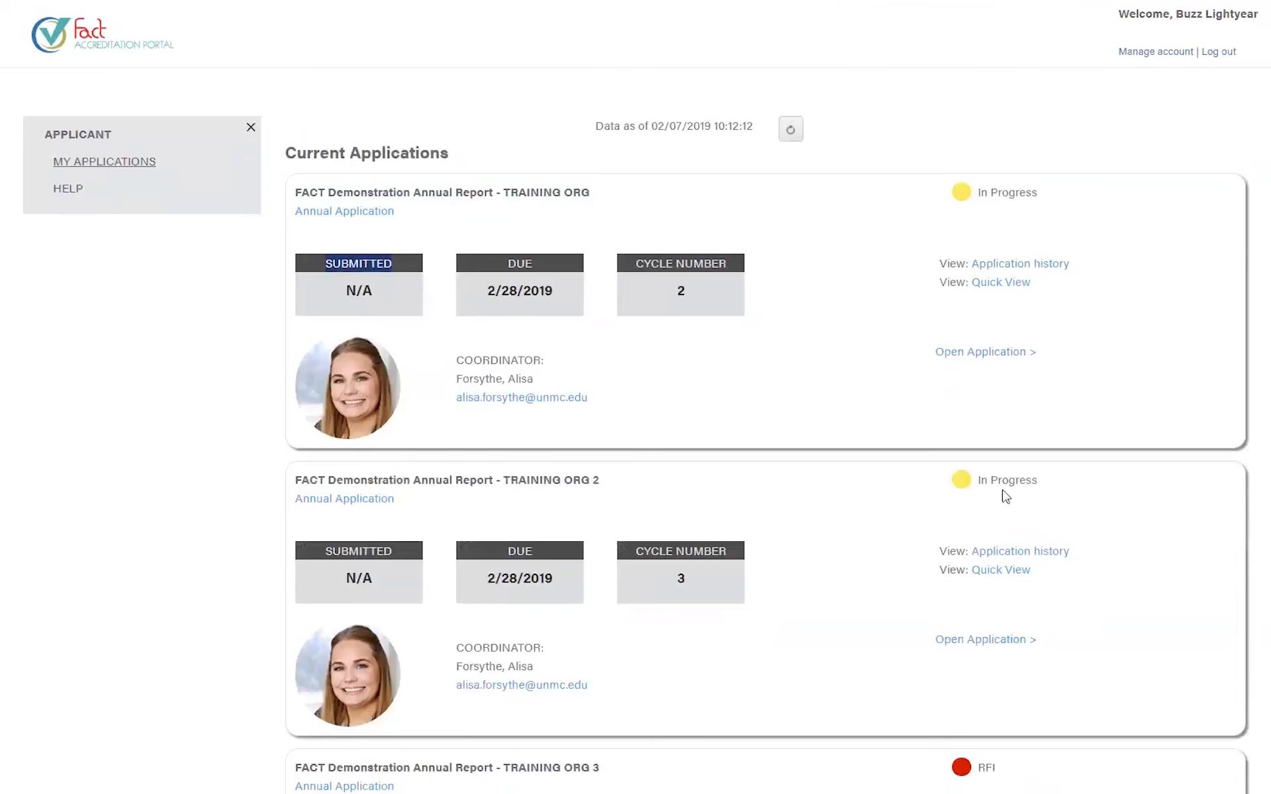
left_click_drag(344, 291, 374, 291)
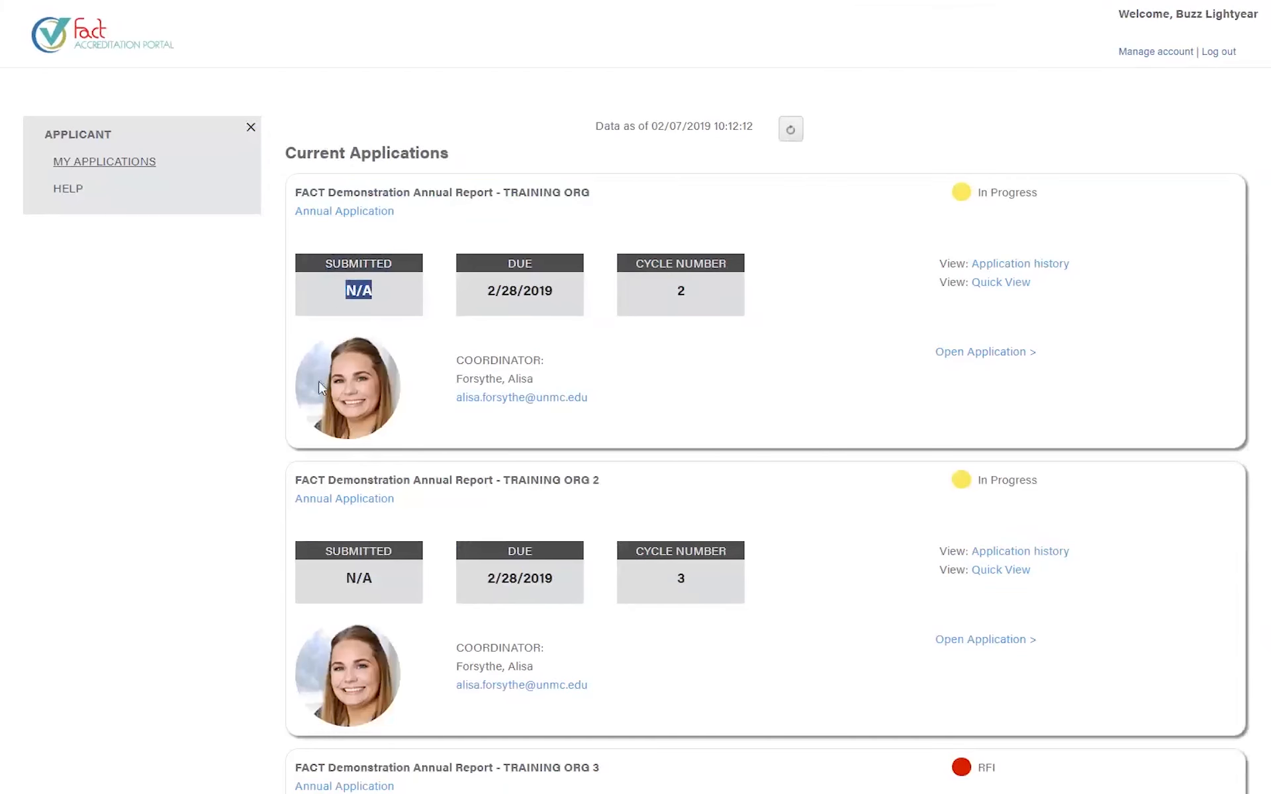
scroll(379, 372, "down", 5)
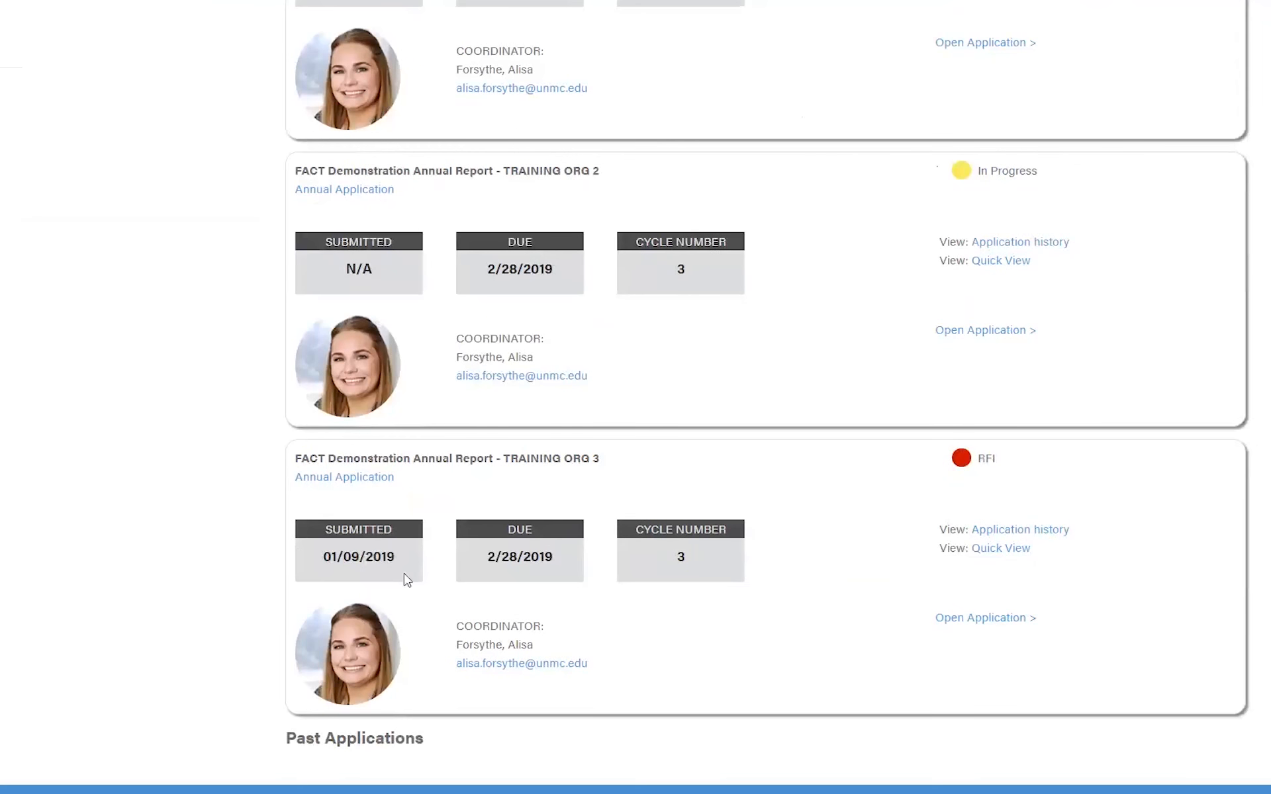
left_click_drag(395, 558, 308, 554)
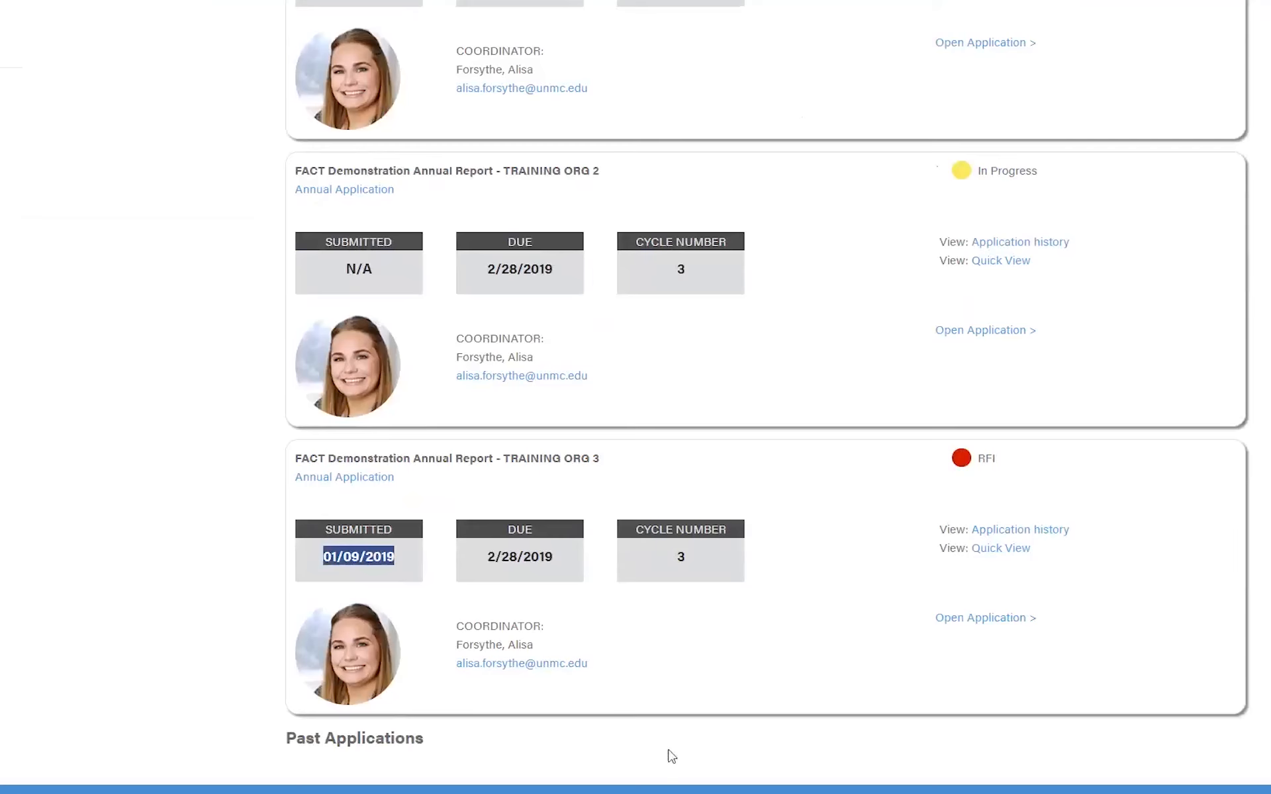
scroll(688, 507, "up", 5)
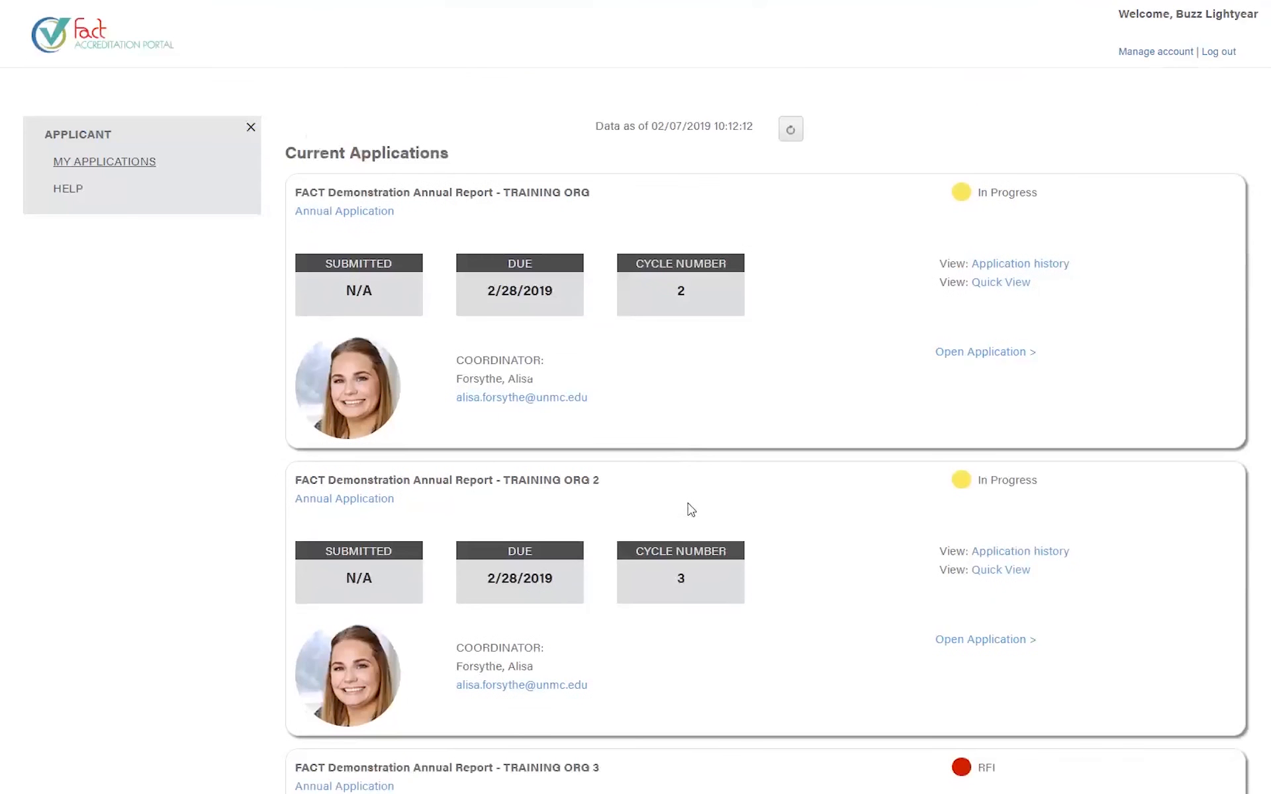
left_click_drag(562, 294, 460, 290)
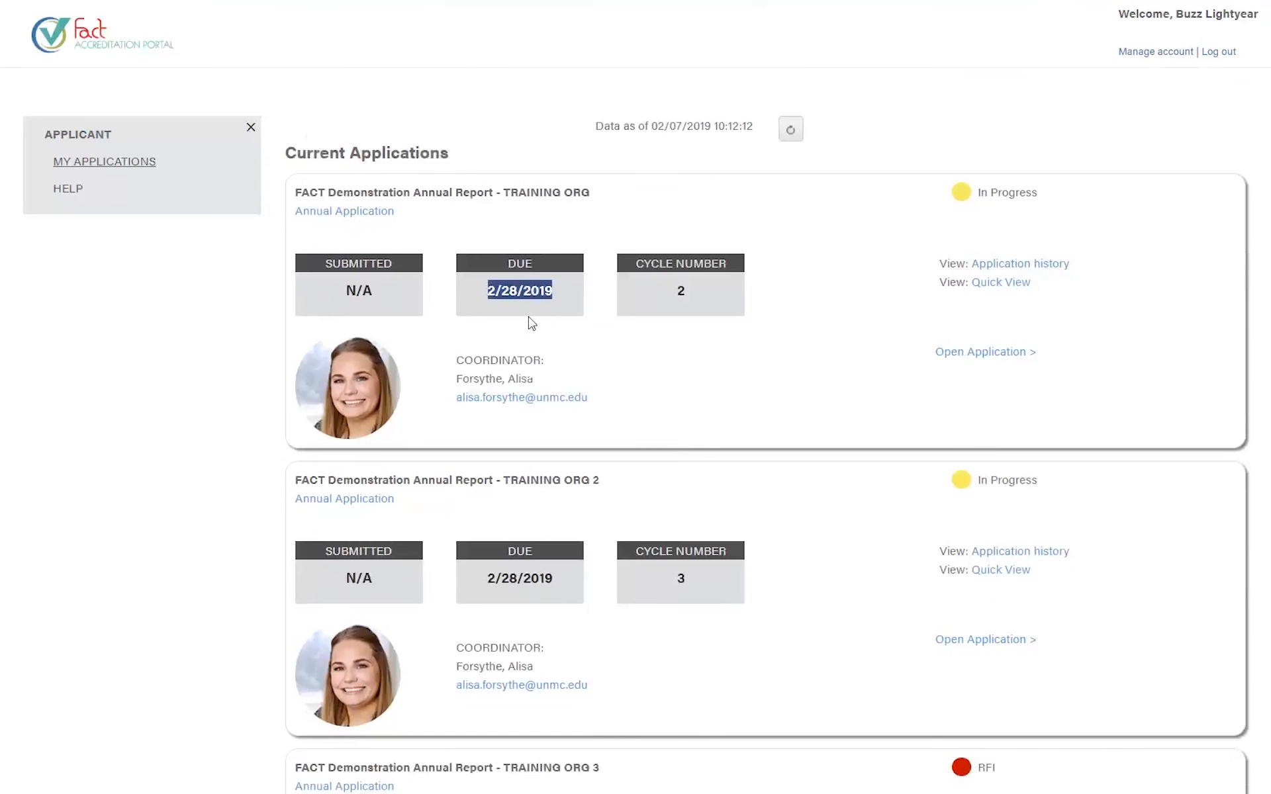
left_click_drag(725, 264, 653, 273)
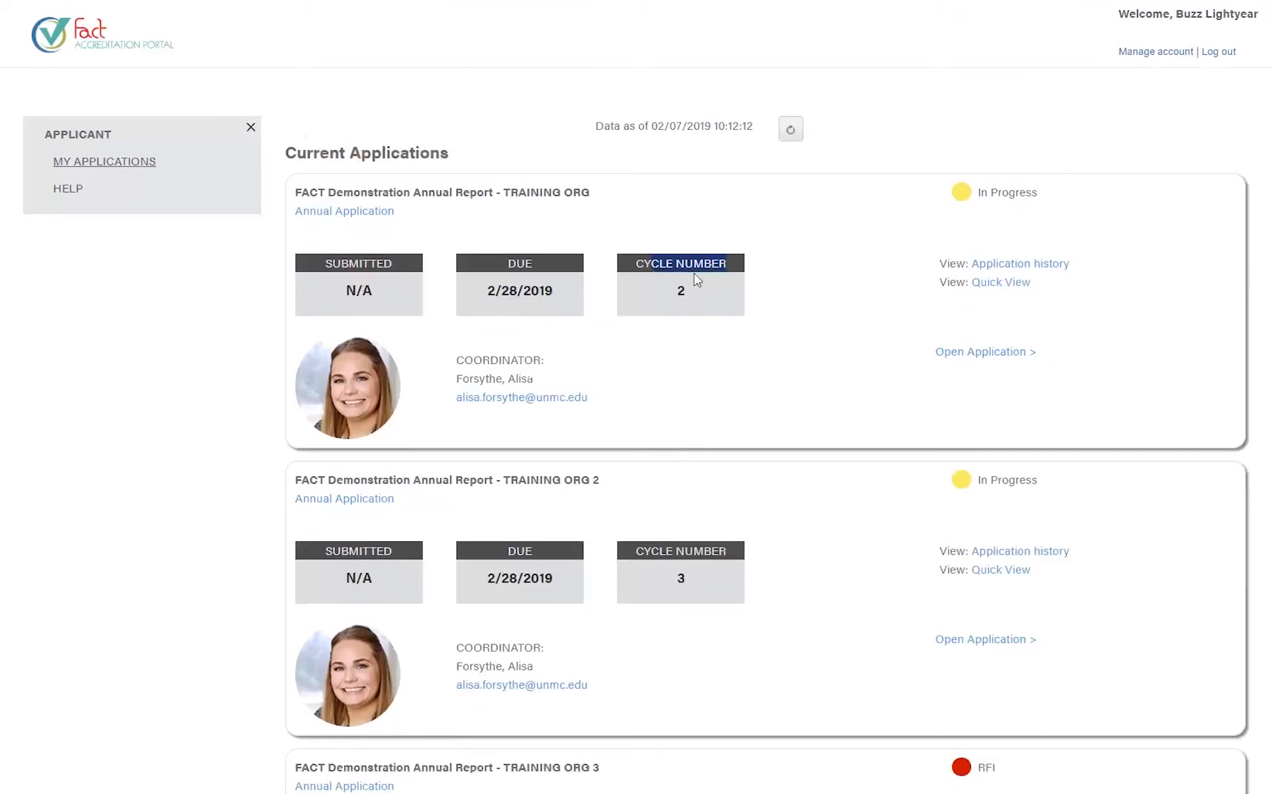
left_click(814, 269)
left_click_drag(700, 304, 640, 268)
left_click(672, 350)
left_click_drag(456, 375, 534, 381)
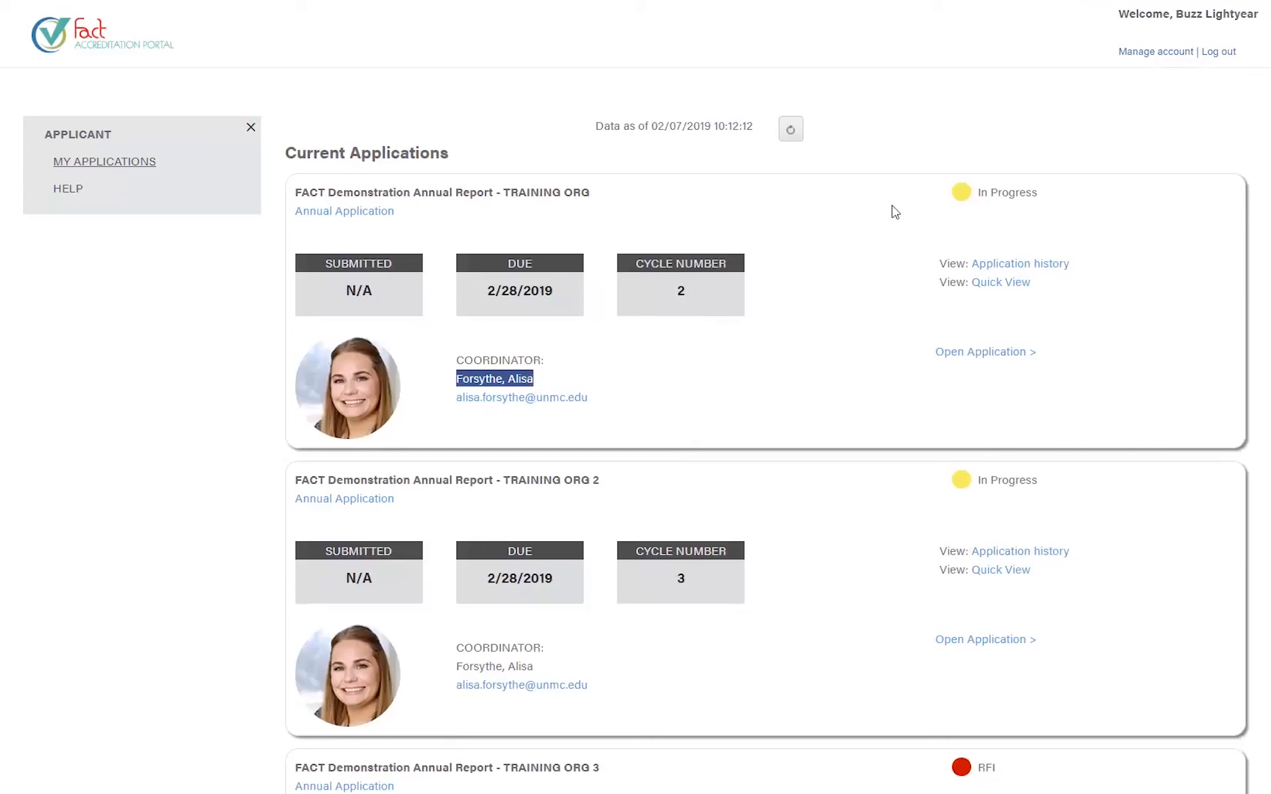
left_click_drag(1045, 197, 965, 196)
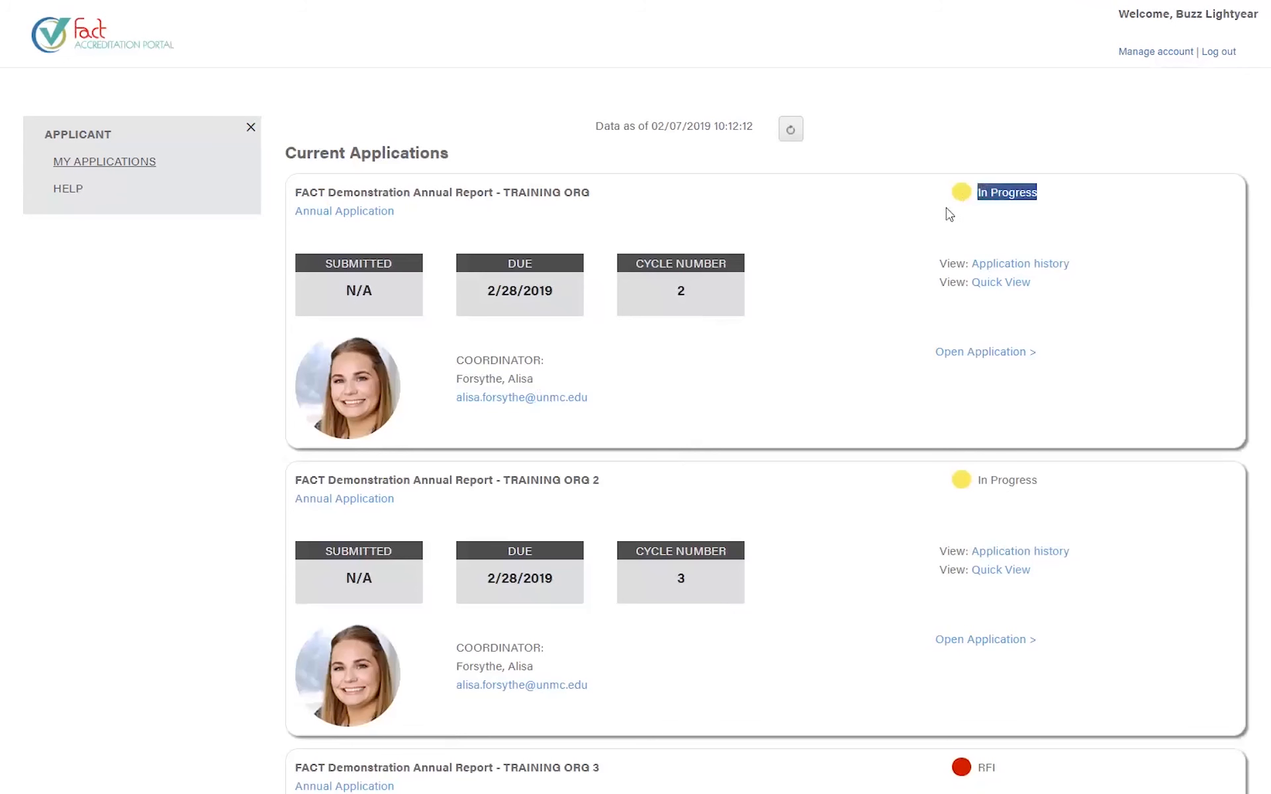
left_click(983, 208)
scroll(977, 211, "down", 3)
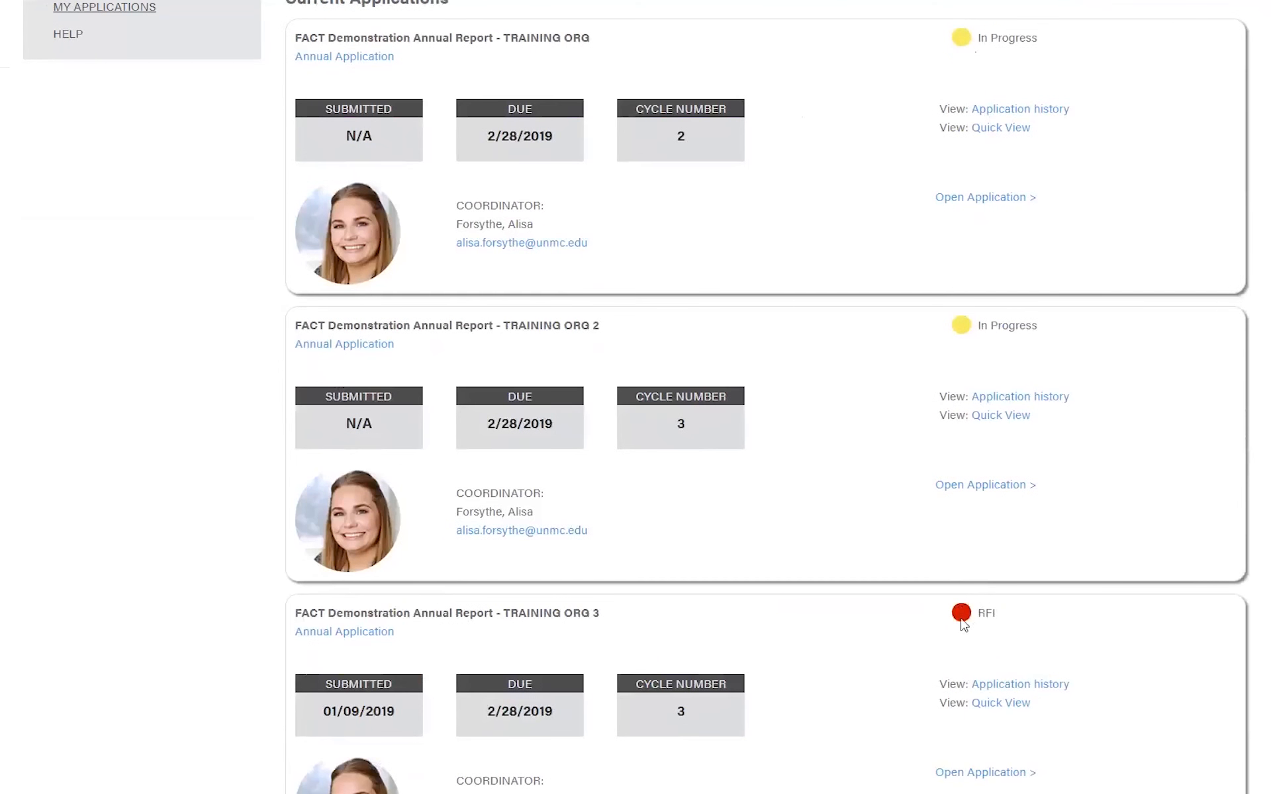
scroll(959, 618, "up", 3)
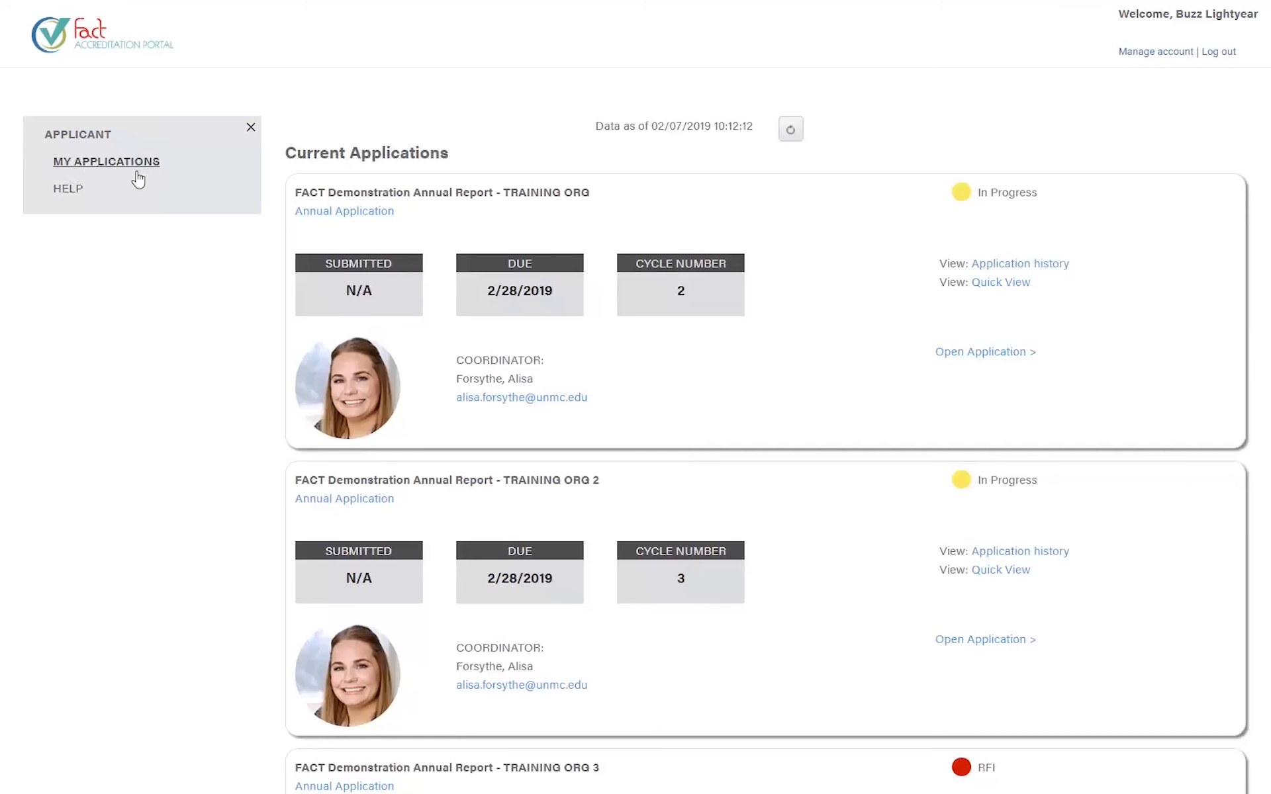
- Open HELP from the left Applicant menu to load the Portal Resource Center
left_click(69, 189)
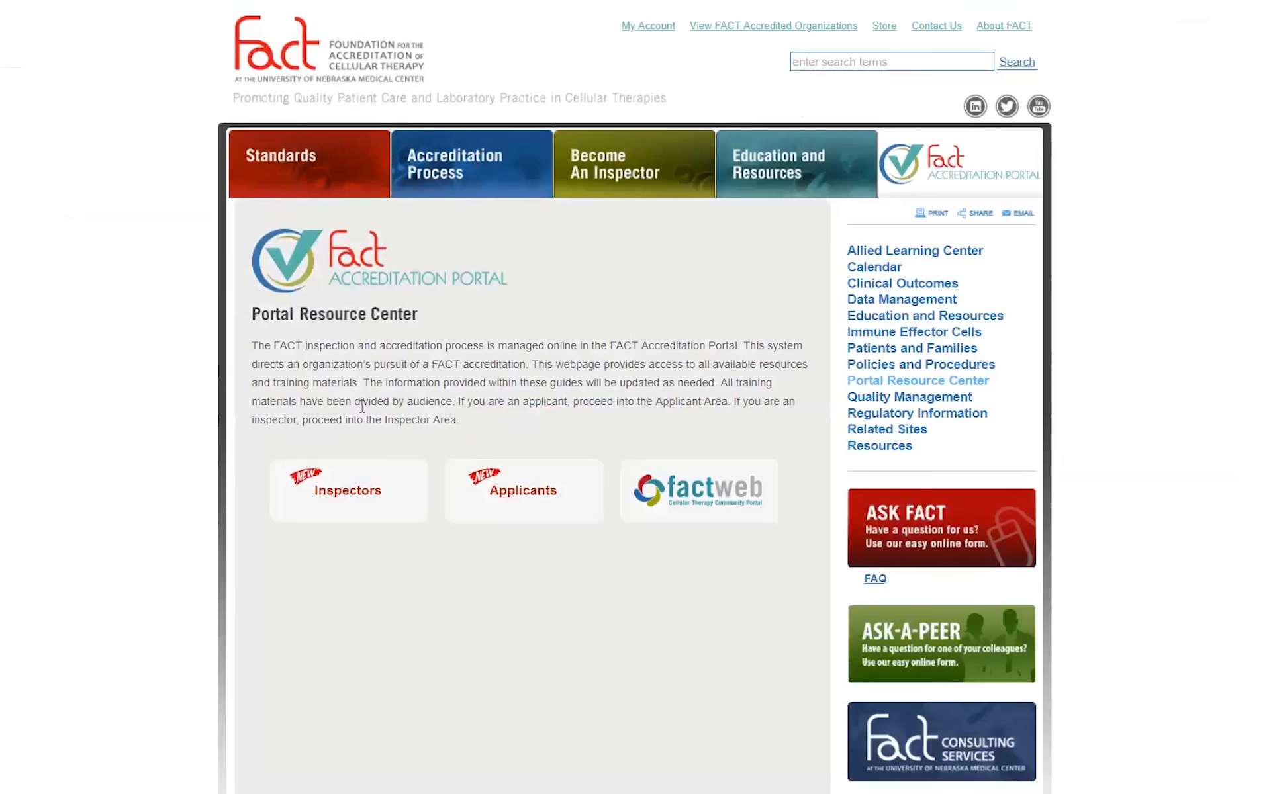
- Show the Applicants Quick Guides and scroll through them
left_click(527, 498)
scroll(361, 598, "down", 5)
scroll(361, 598, "down", 1)
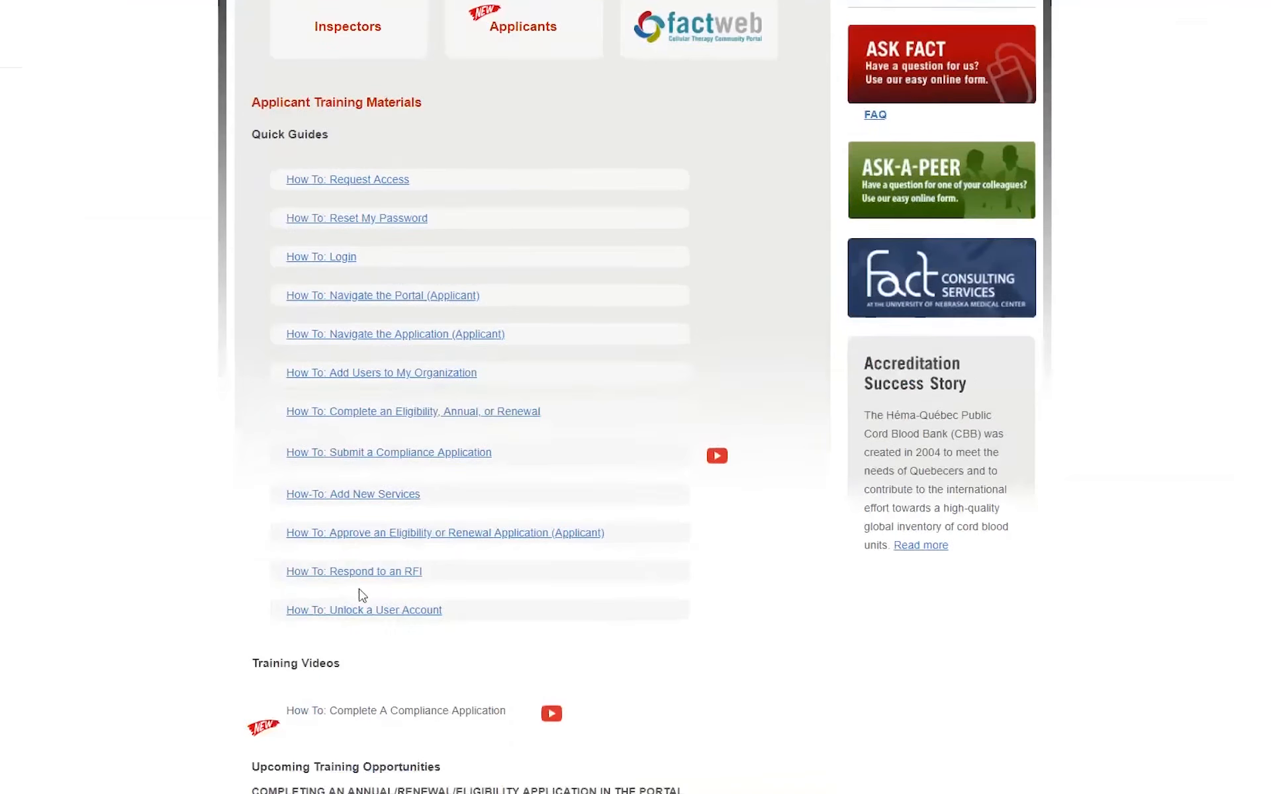
scroll(361, 598, "up", 2)
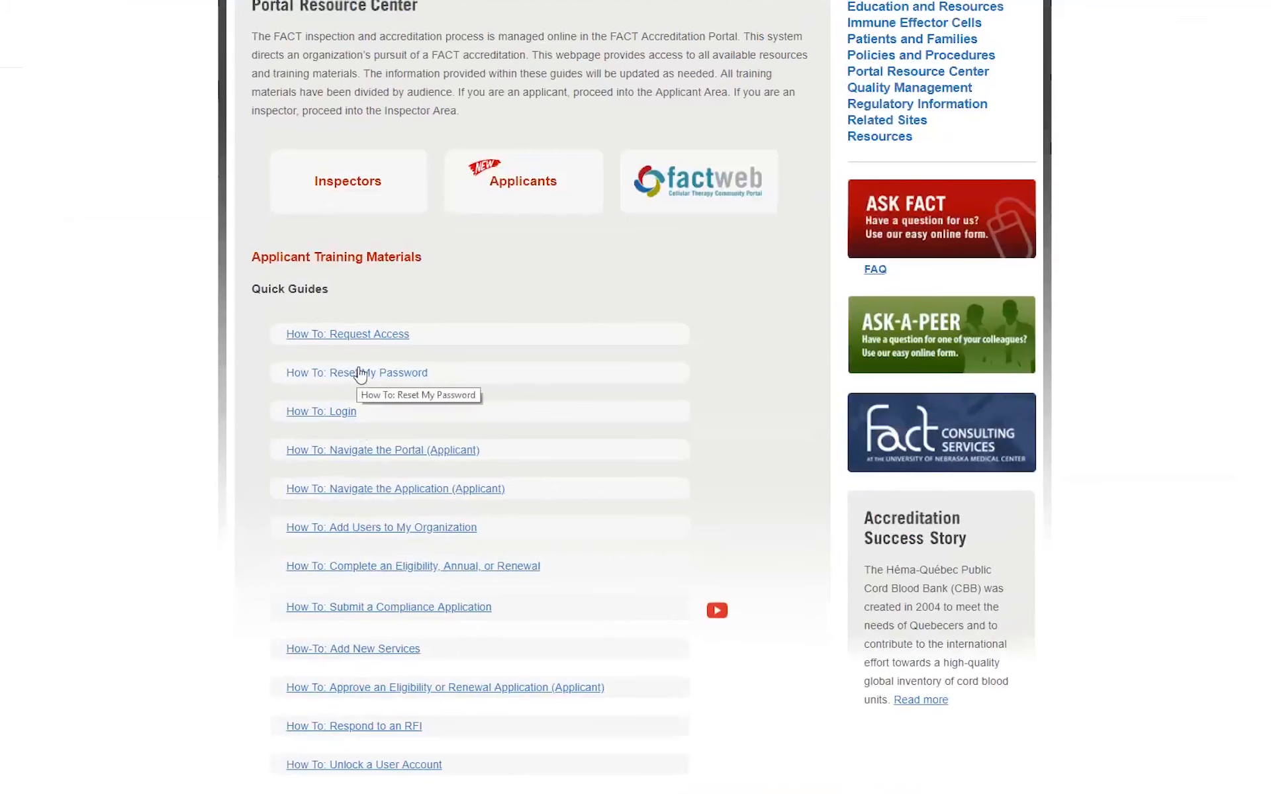
- Switch to the Inspectors training guides and scroll through them
left_click(354, 192)
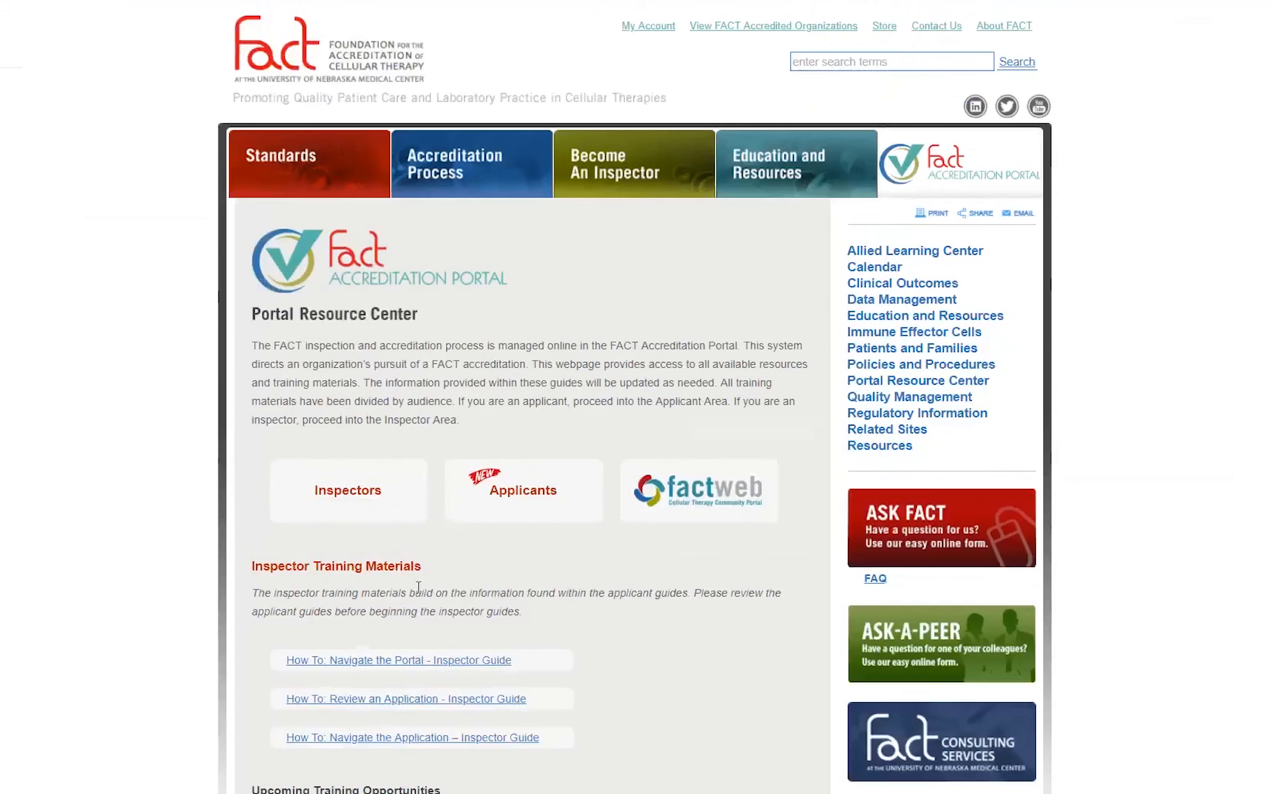
scroll(583, 630, "down", 2)
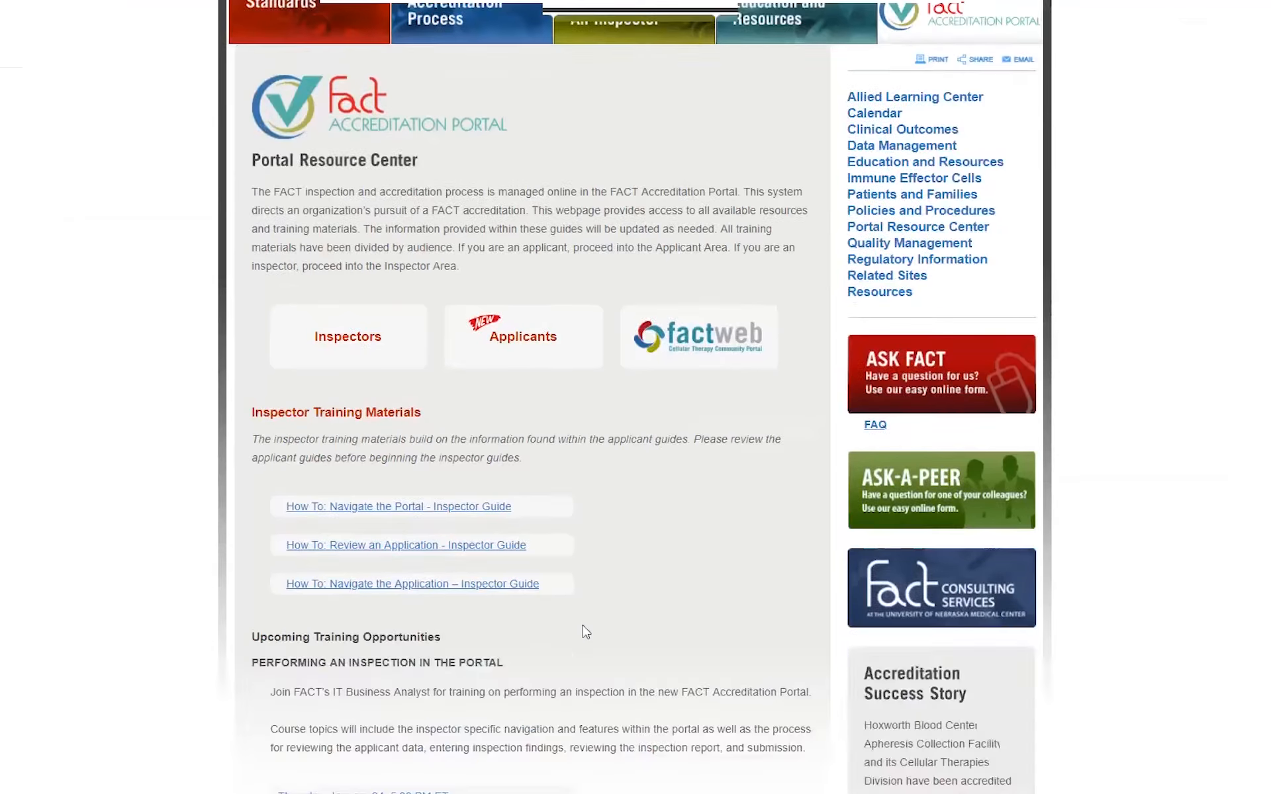
scroll(583, 630, "up", 2)
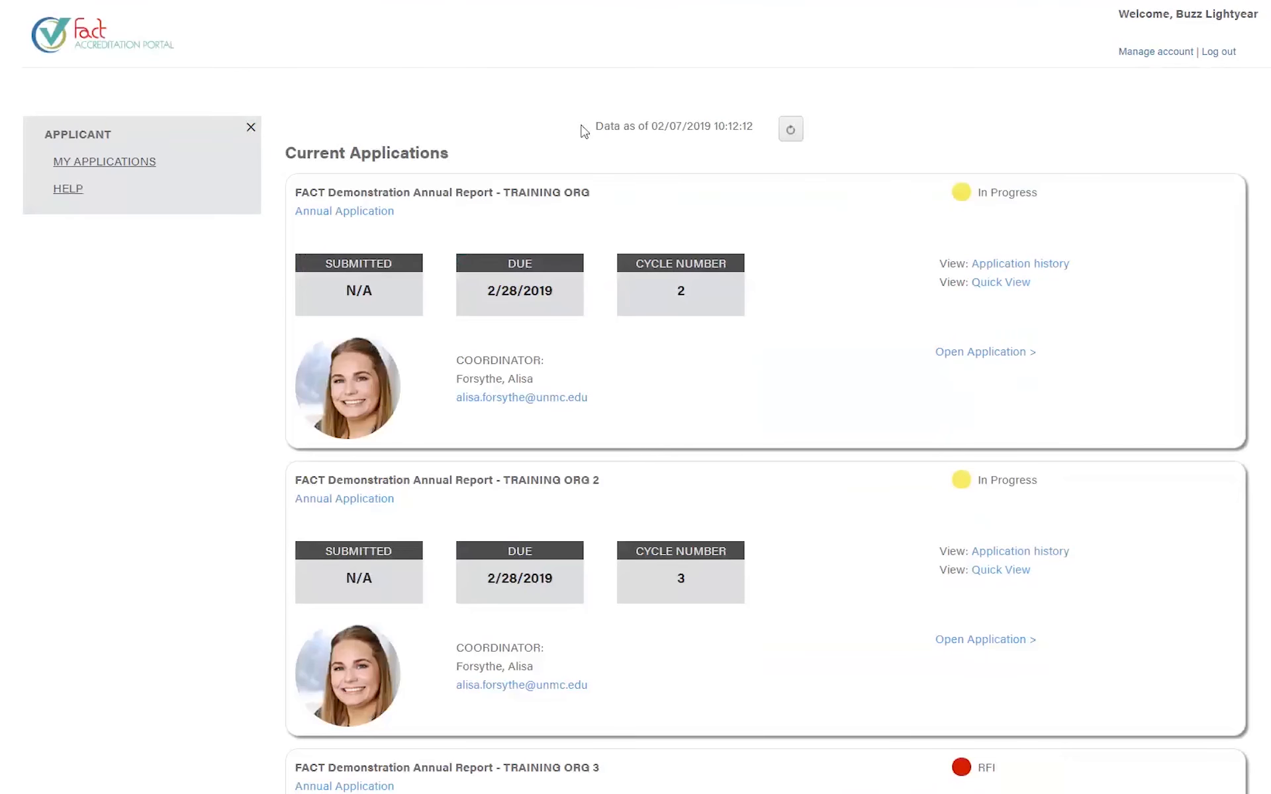
- Refresh the Current Applications data so it is stamped 02/07/2019 10:18:22
triple_click(643, 127)
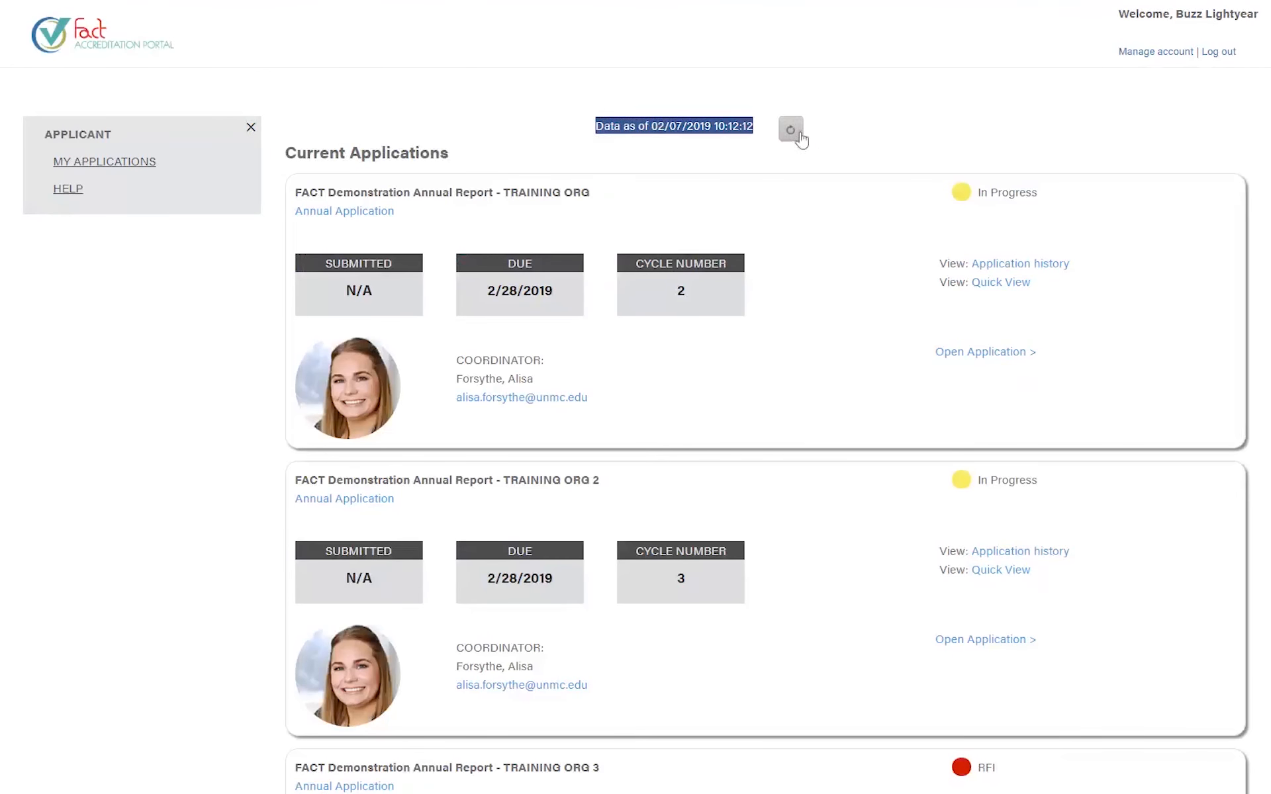
left_click(840, 135)
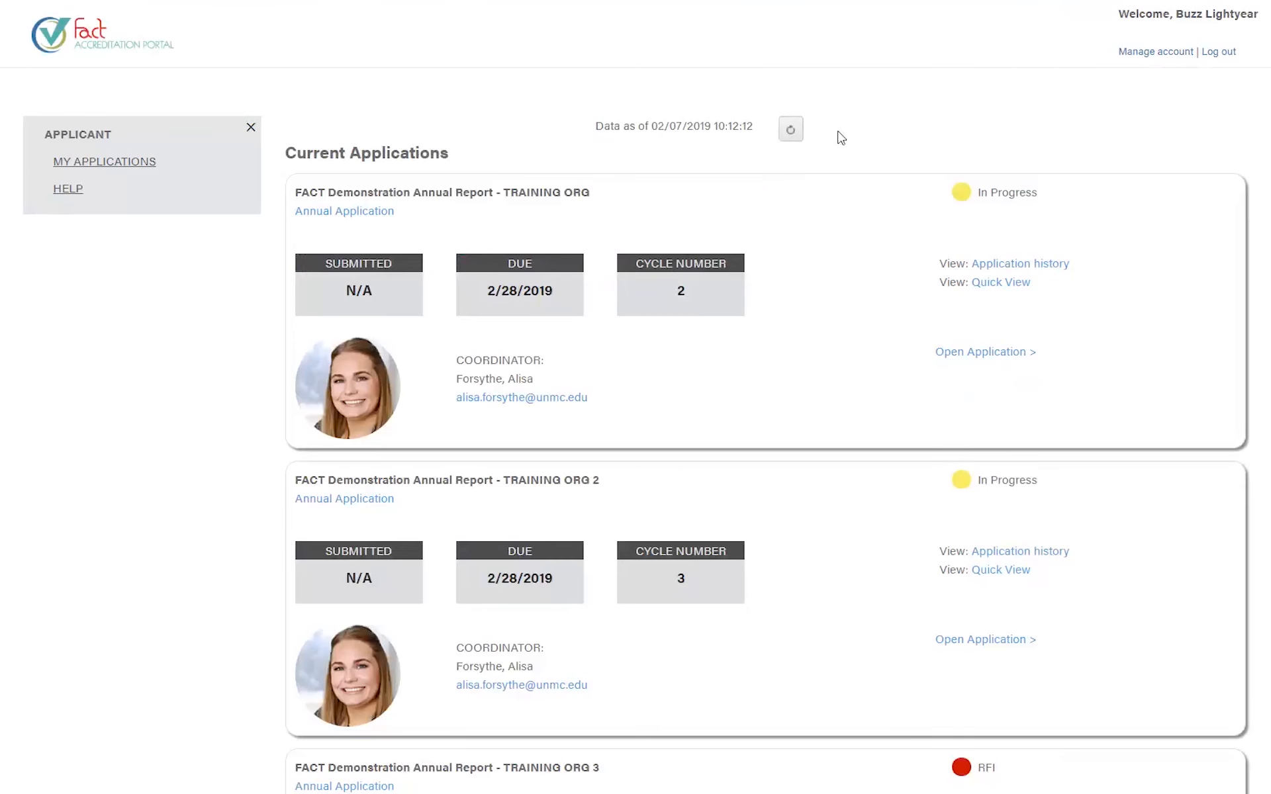
left_click(791, 130)
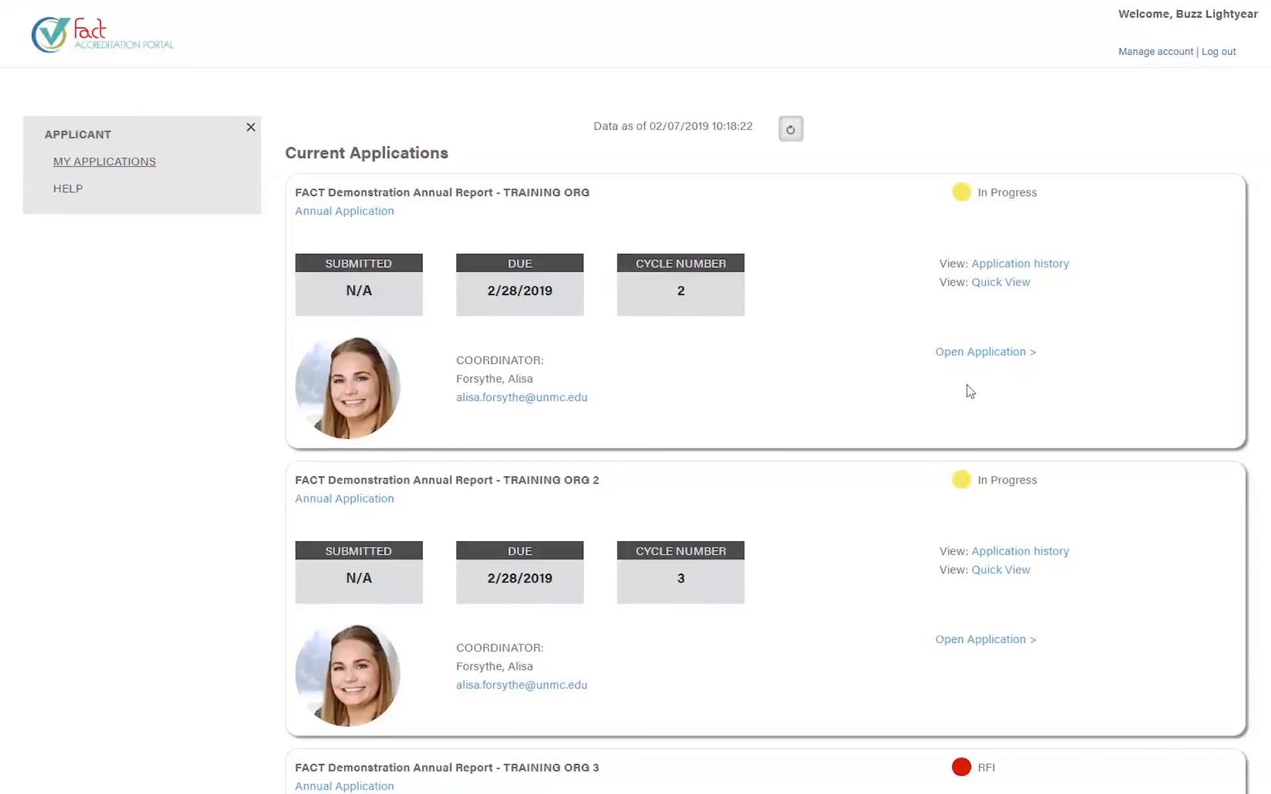
- Open the TRAINING ORG annual application from the first card
left_click(939, 358)
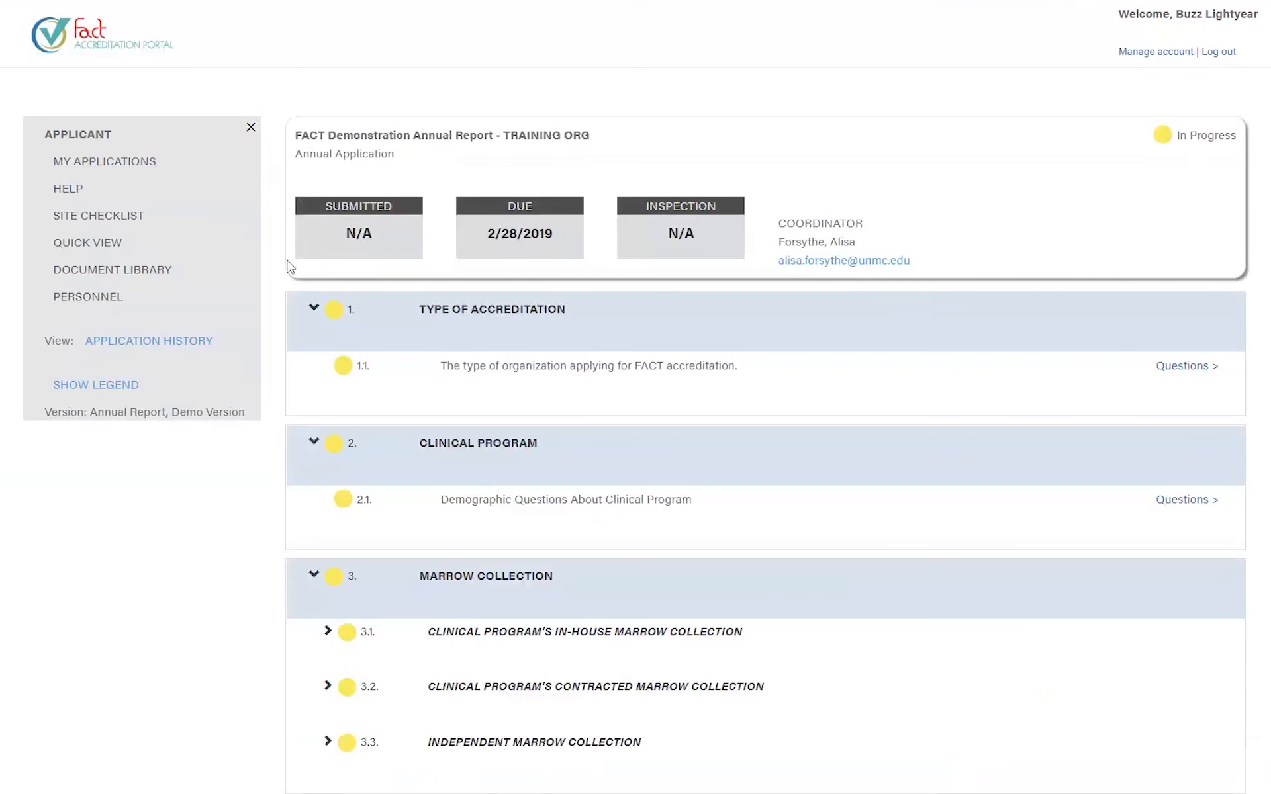
left_click_drag(379, 154, 294, 154)
left_click_drag(580, 136, 448, 147)
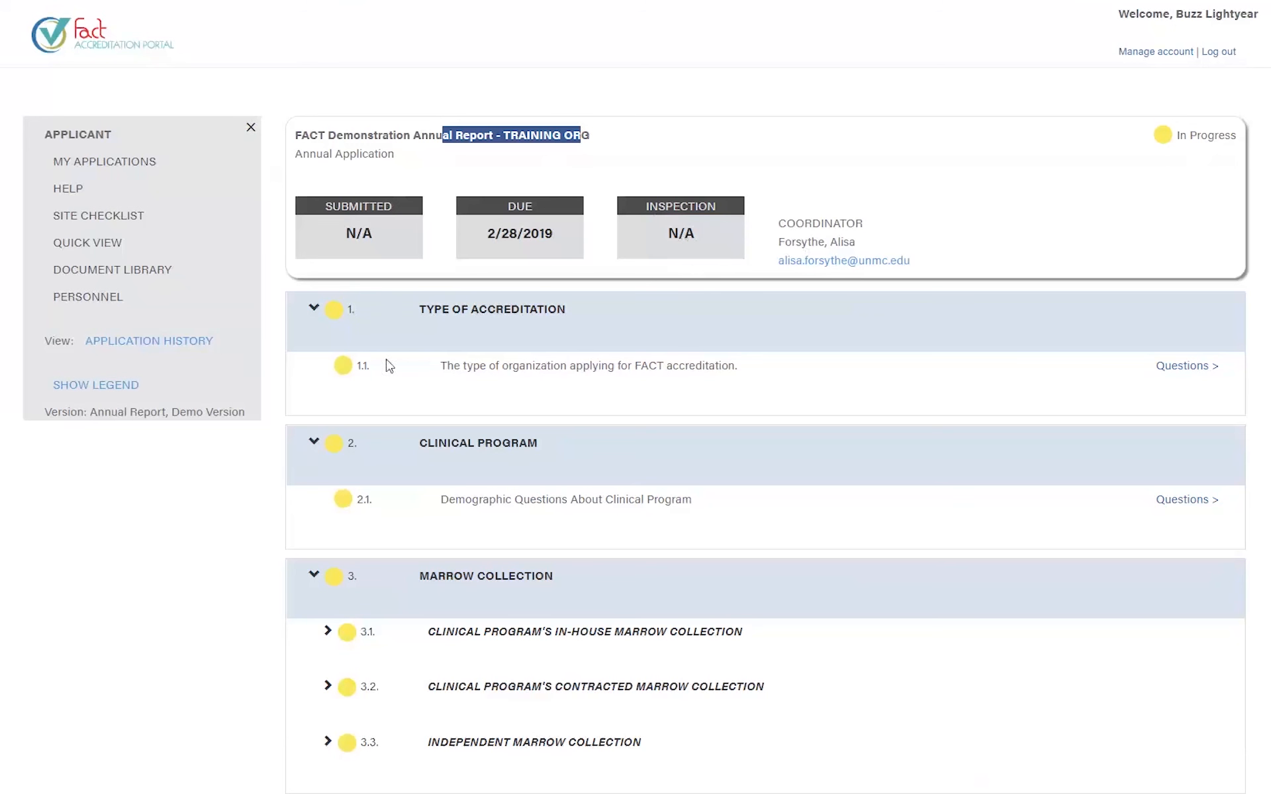
scroll(389, 394, "down", 4)
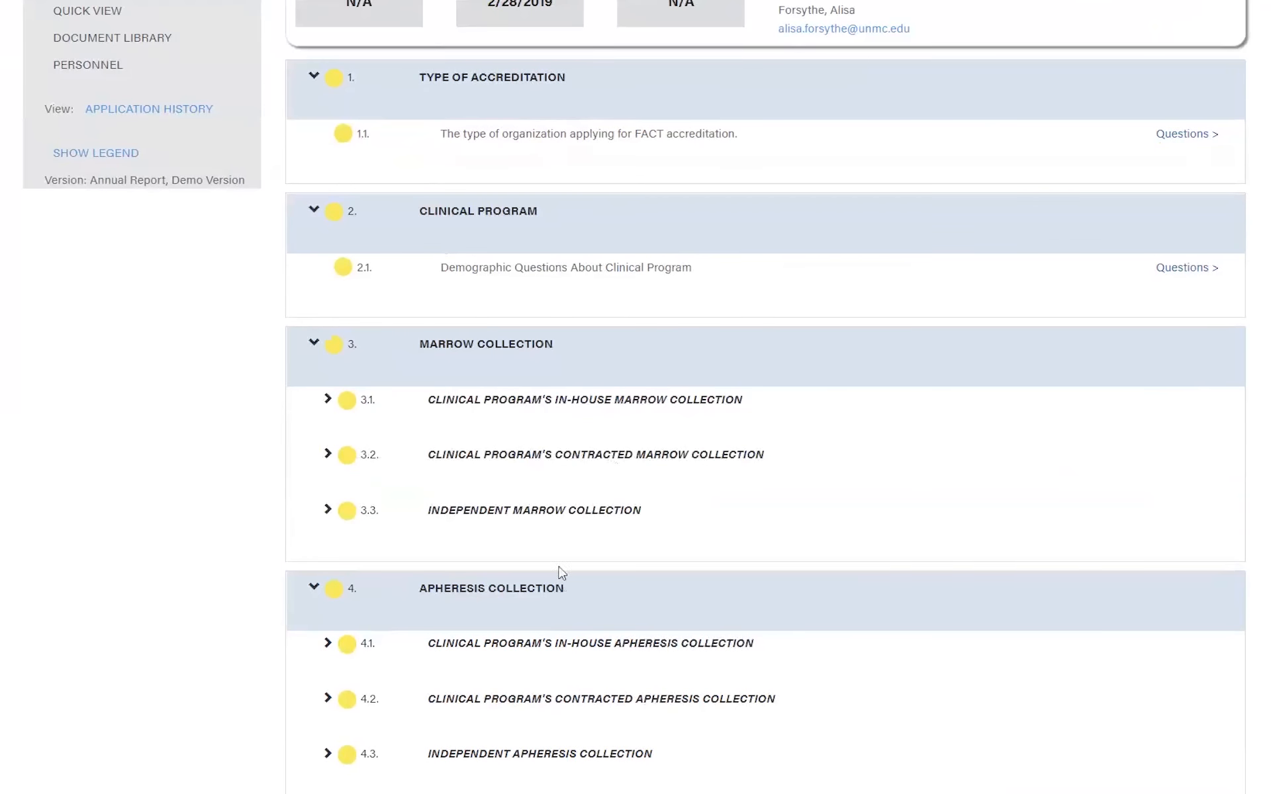
- Collapse and re-expand section 1, then expand Marrow Collection subsections 3.1, 3.2 and 3.3
left_click(315, 81)
left_click(315, 80)
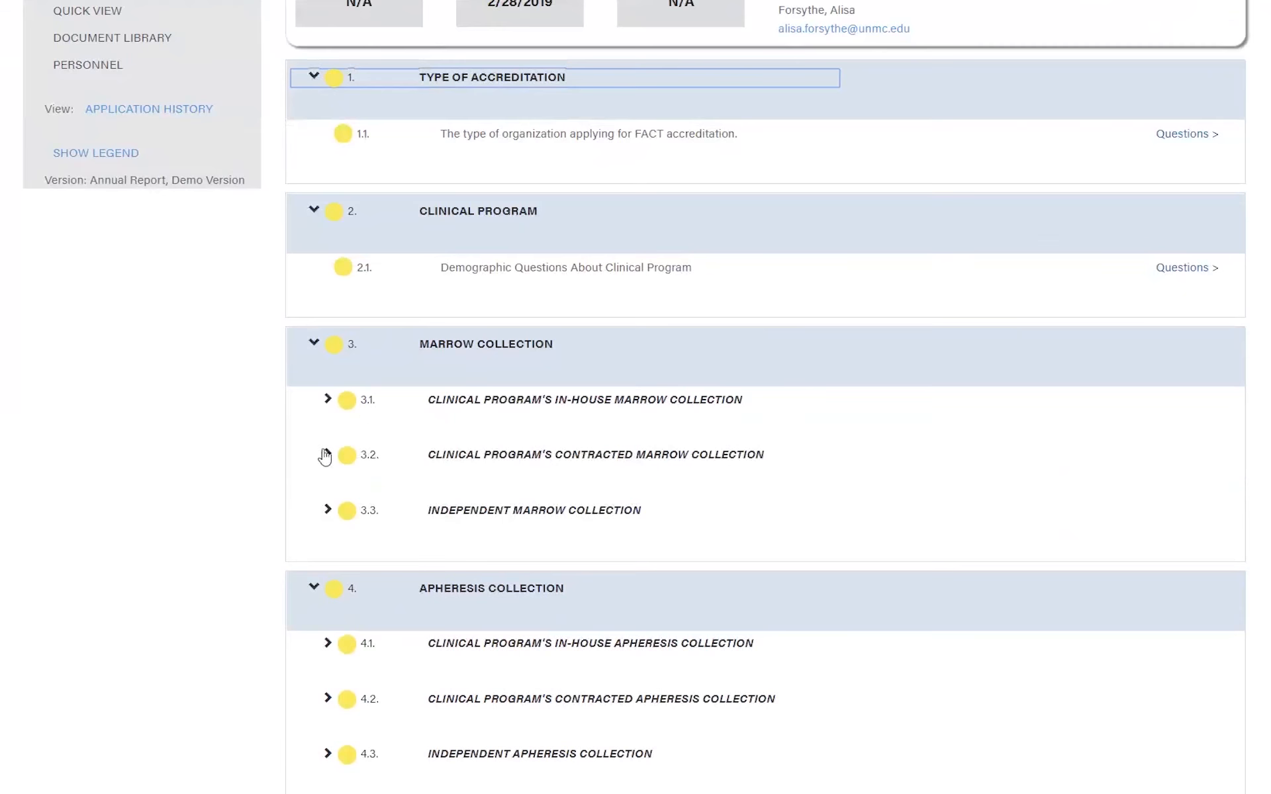
left_click(327, 407)
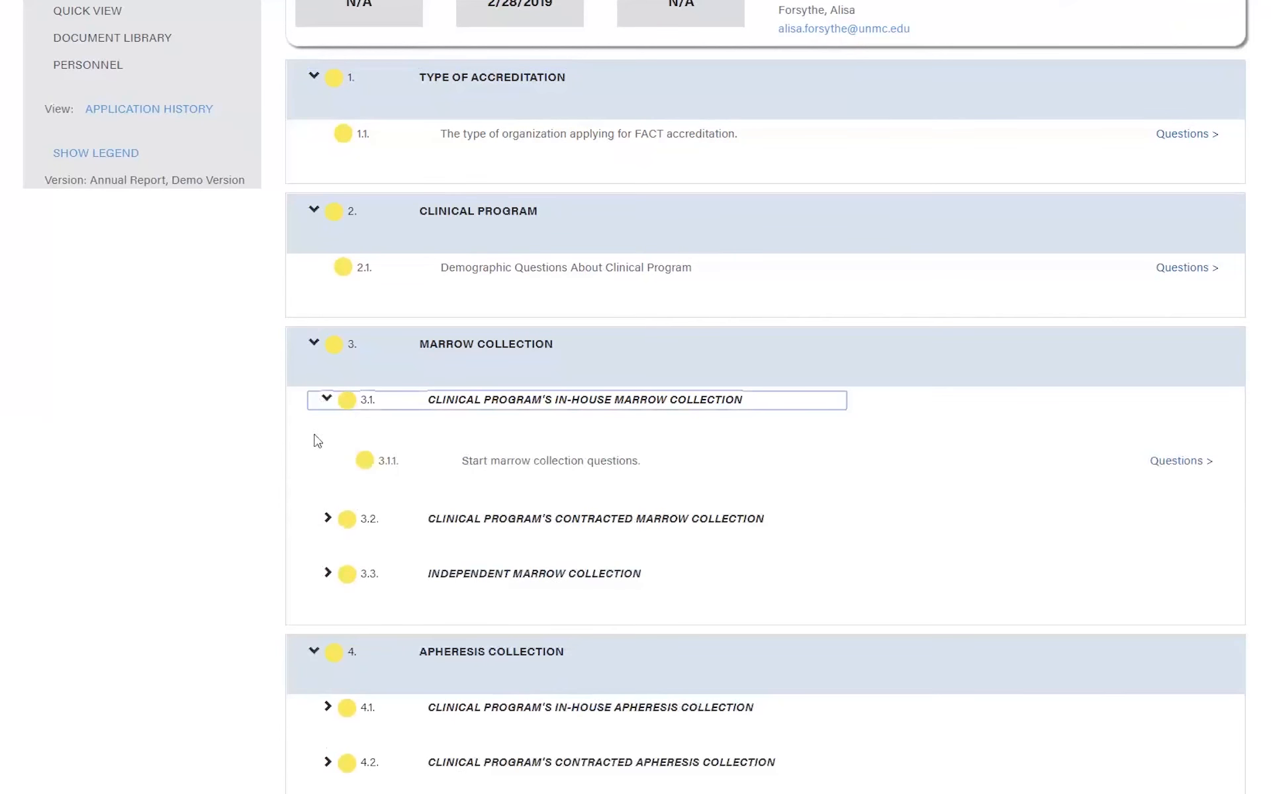
left_click(326, 519)
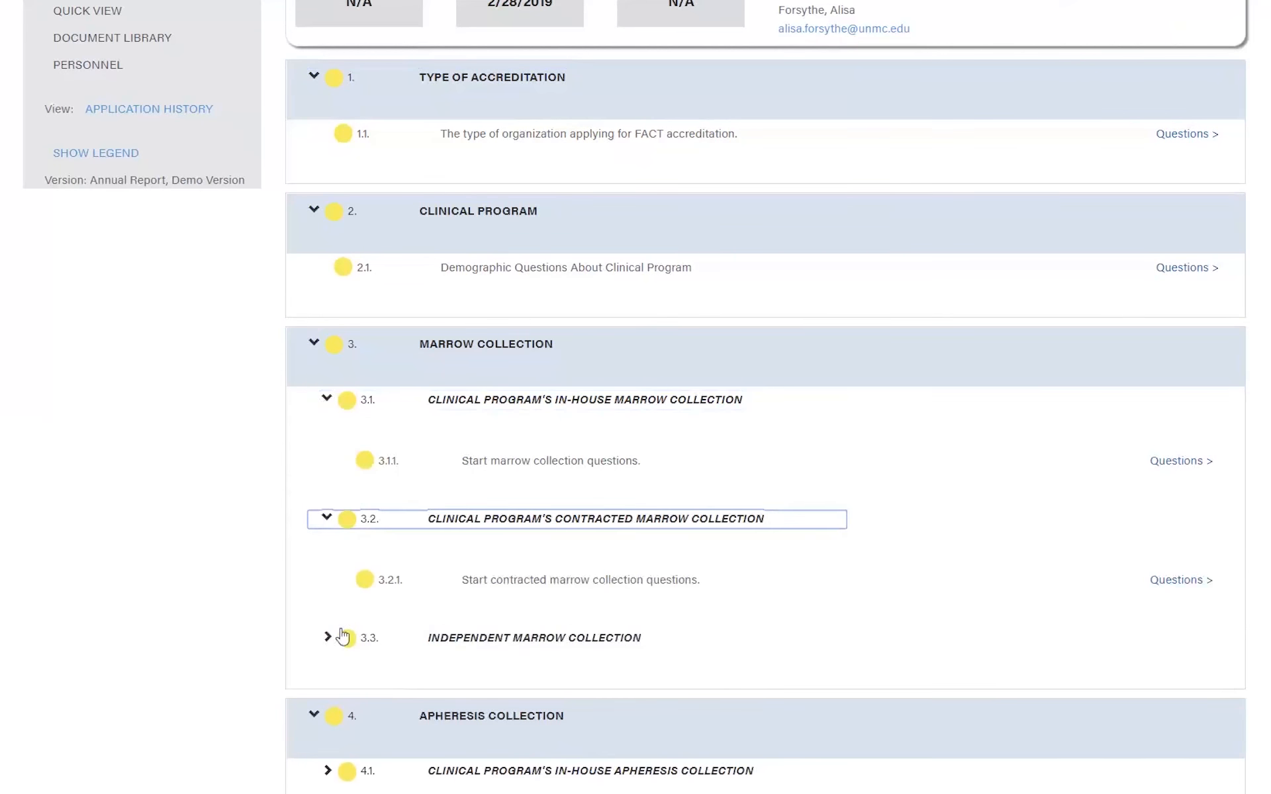
left_click(326, 639)
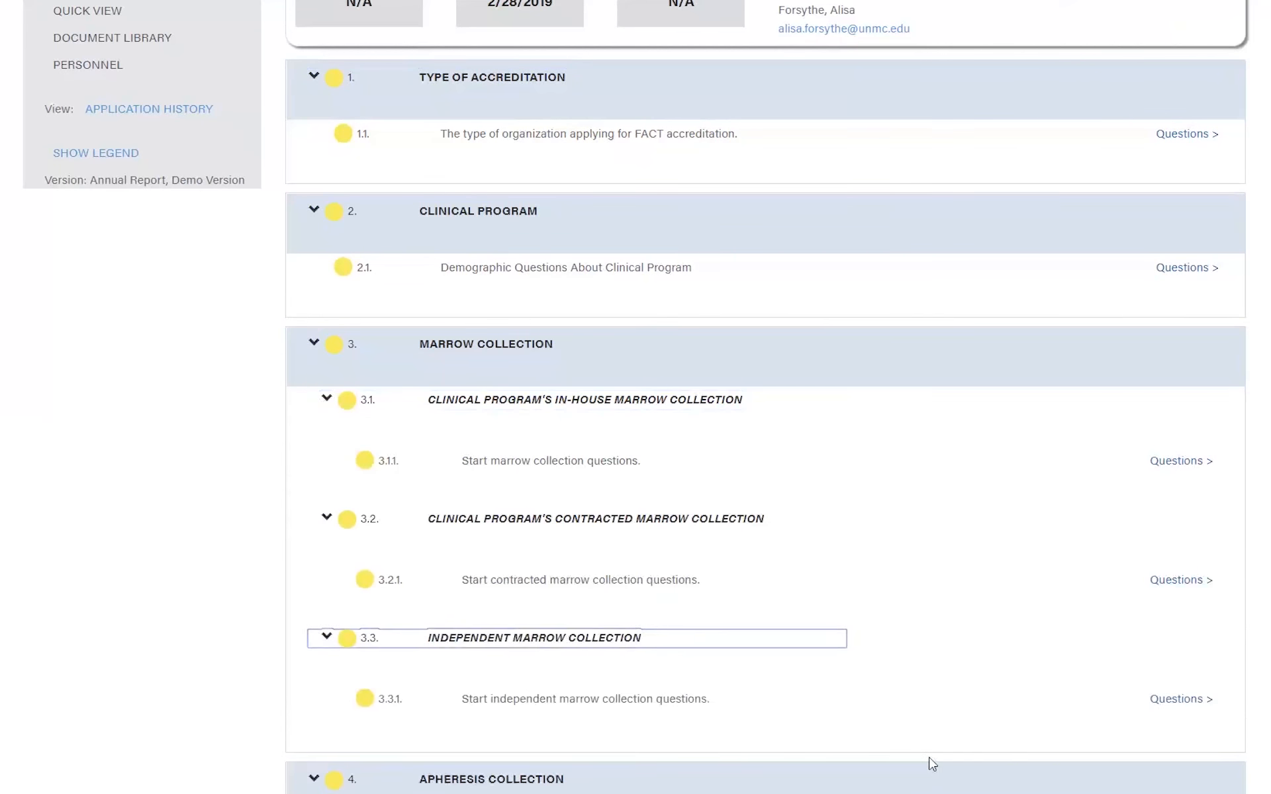
scroll(930, 761, "up", 3)
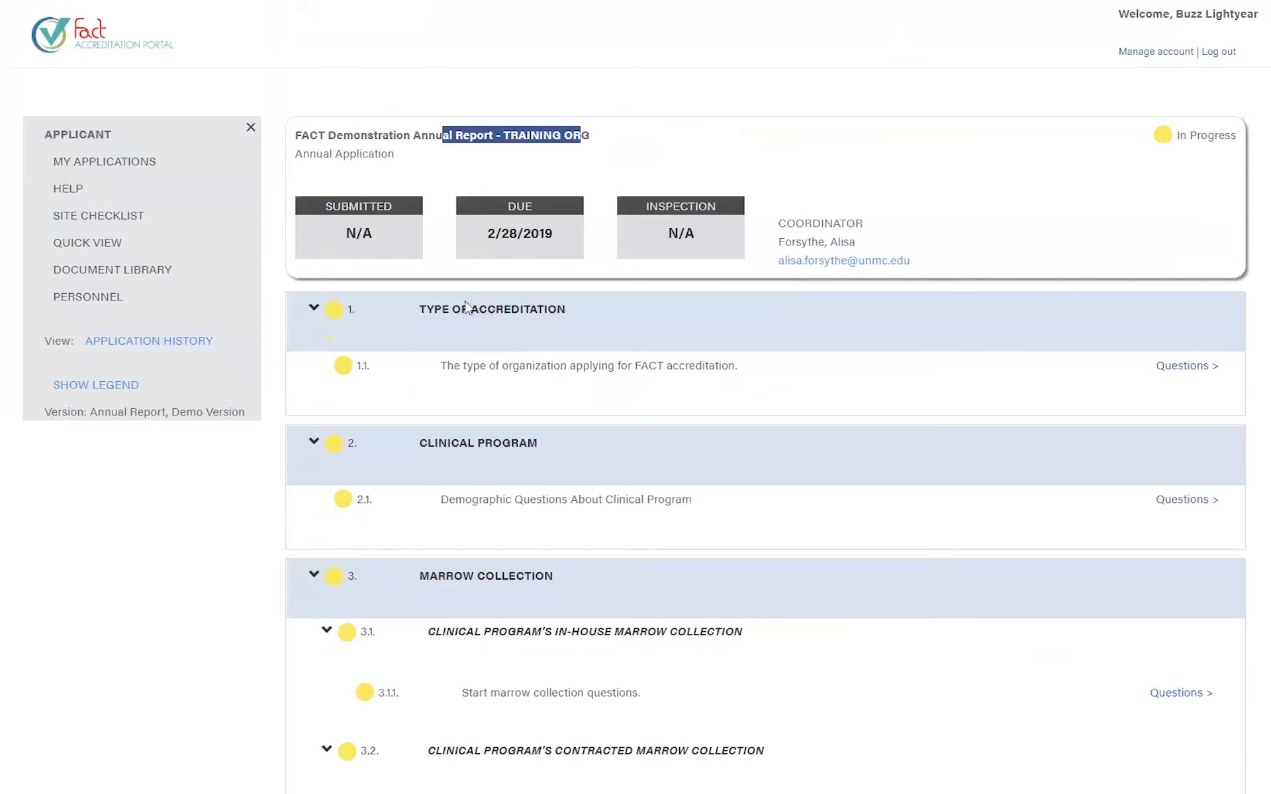
- Open the 1.1 organization type questions and view, then dismiss, the organization-type tips
left_click(1187, 371)
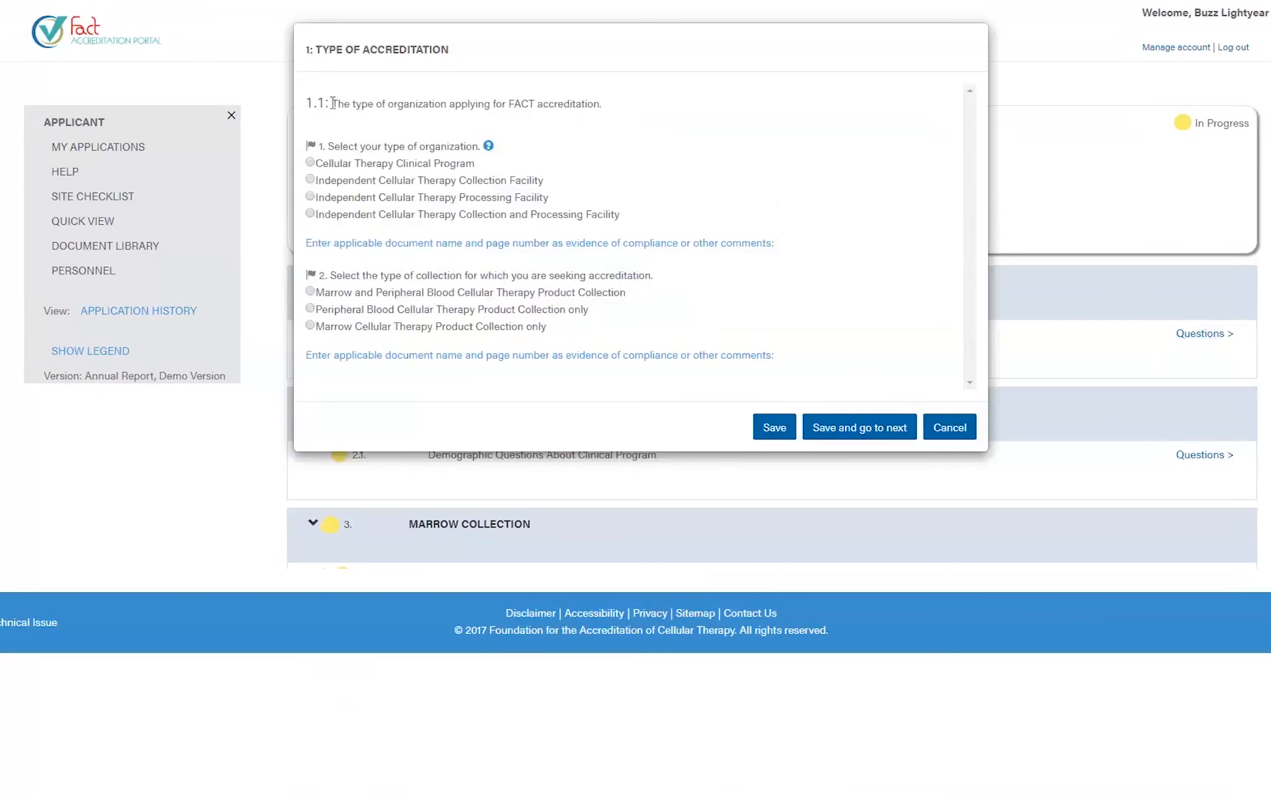
left_click_drag(618, 106, 323, 110)
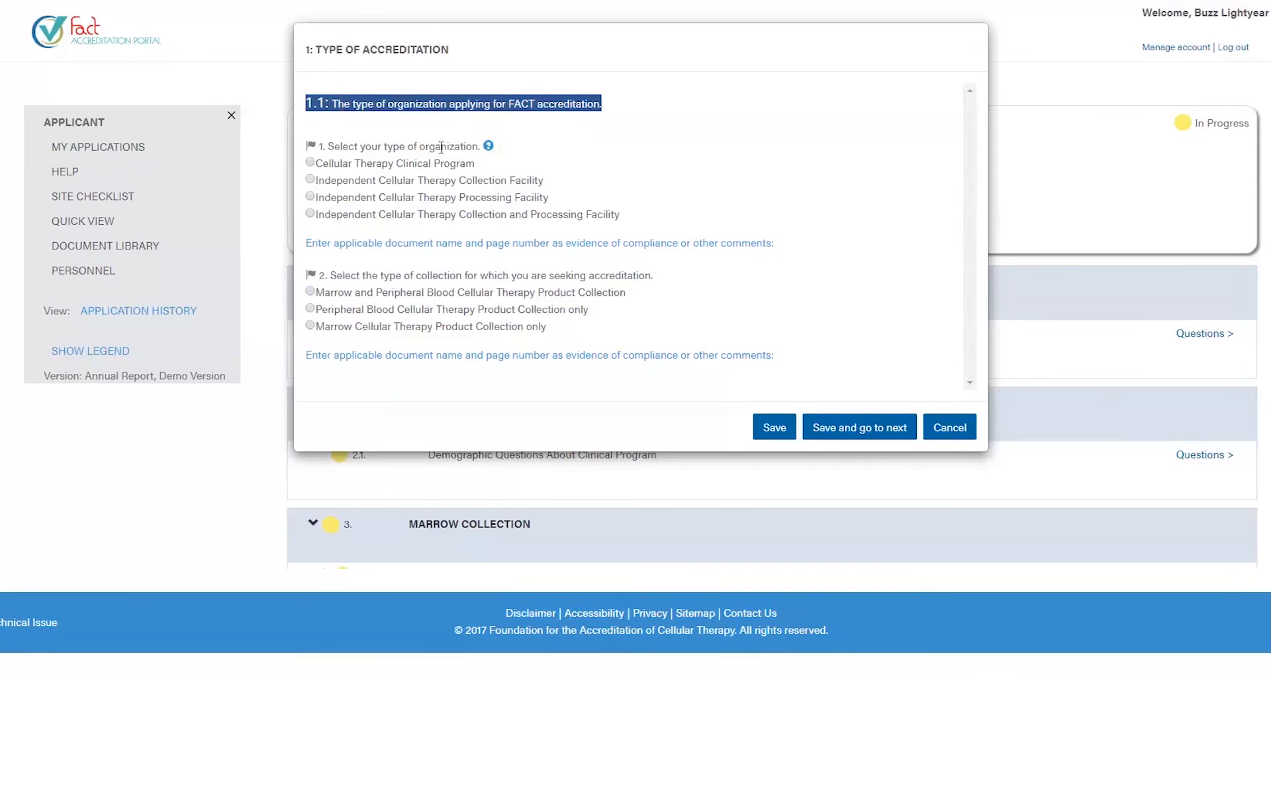
left_click(488, 146)
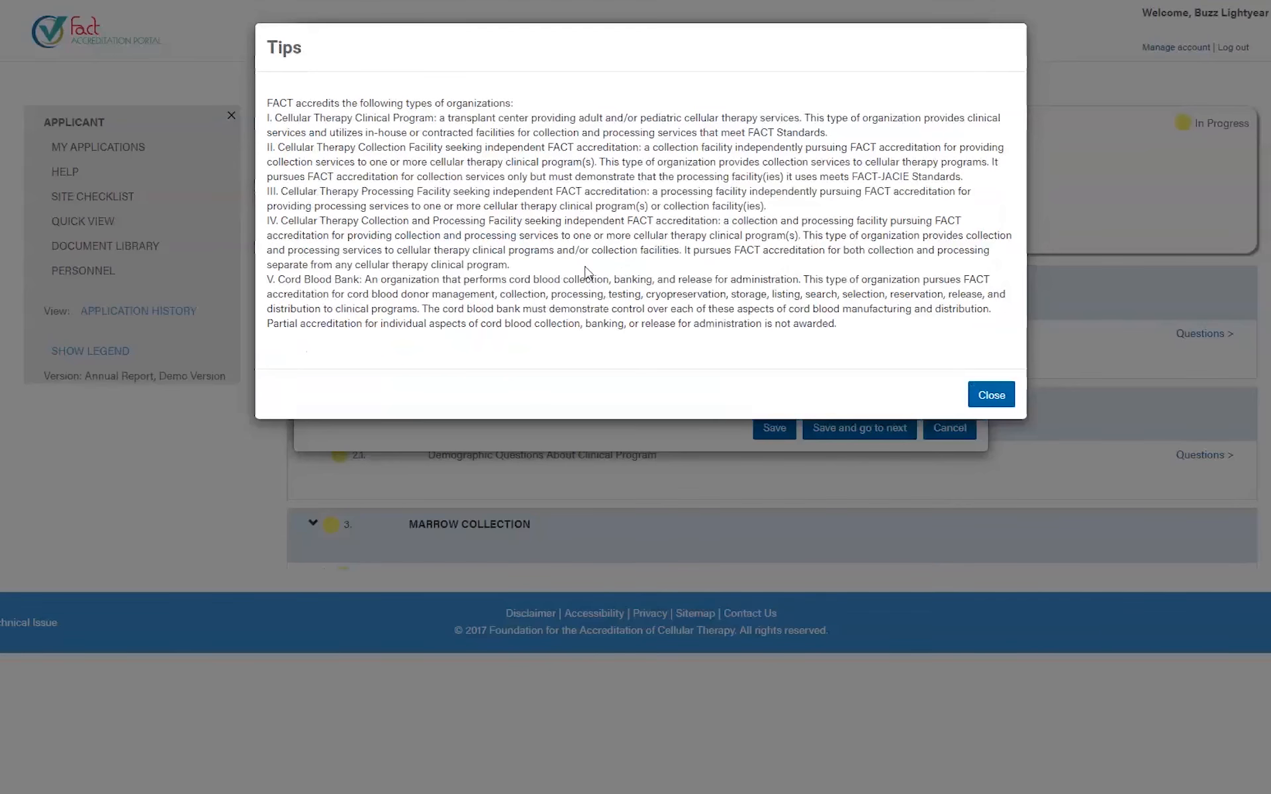
left_click(979, 400)
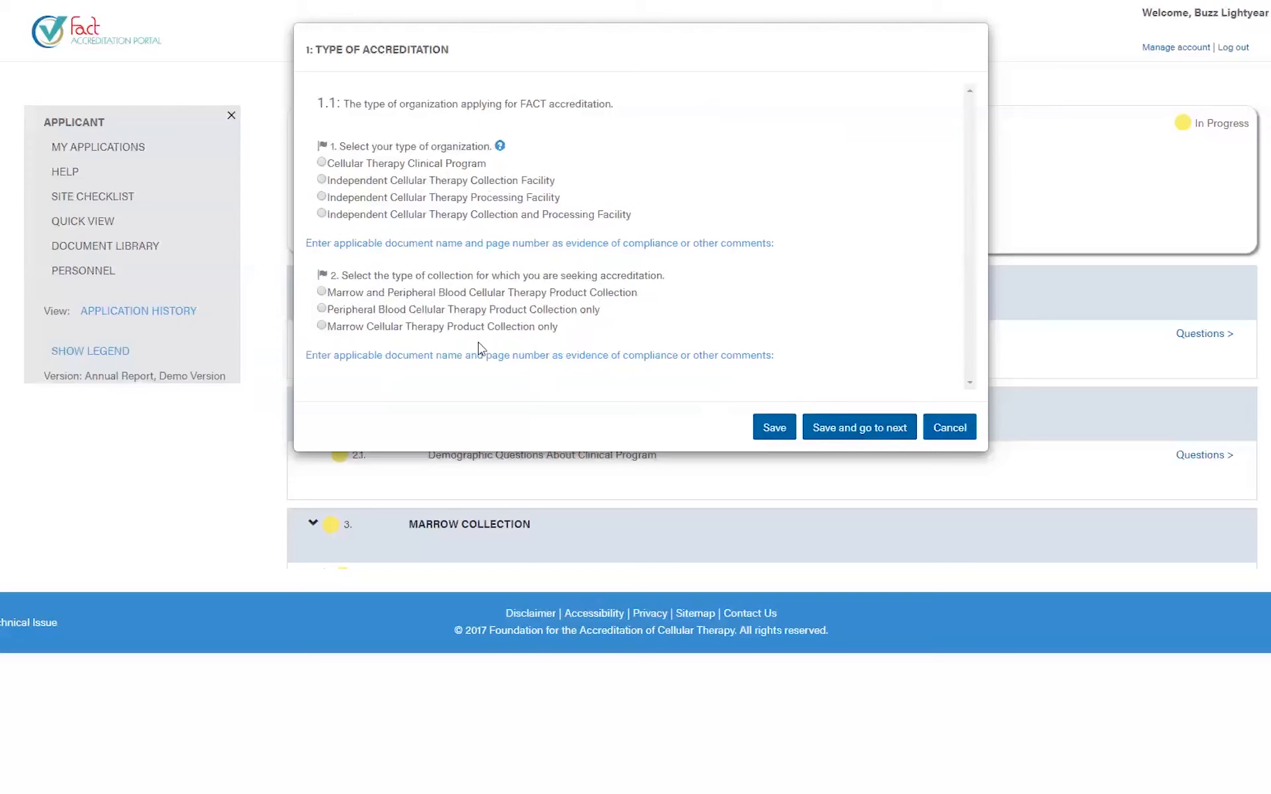
- Answer question 1 as Cellular Therapy Clinical Program with comment 'Yep, we are a CT program.'
left_click(321, 162)
left_click(712, 250)
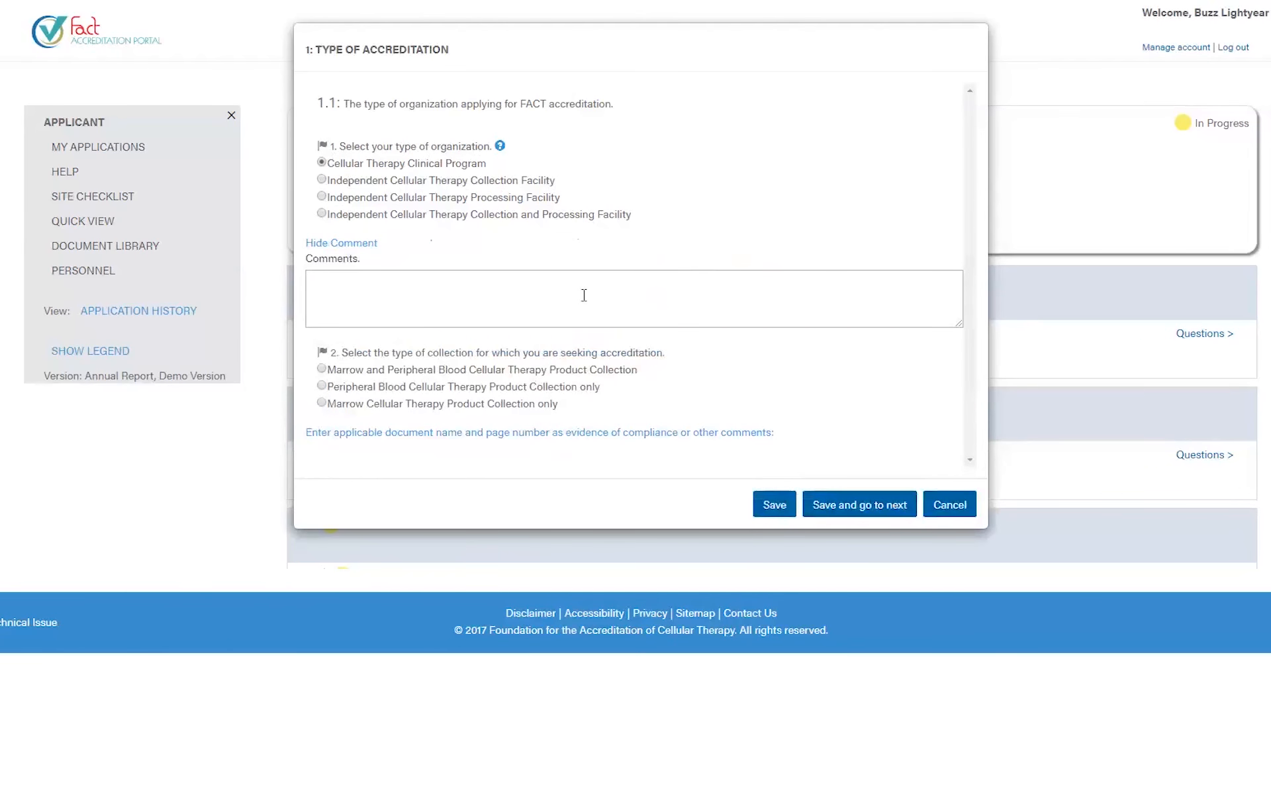
type("Yep, we ")
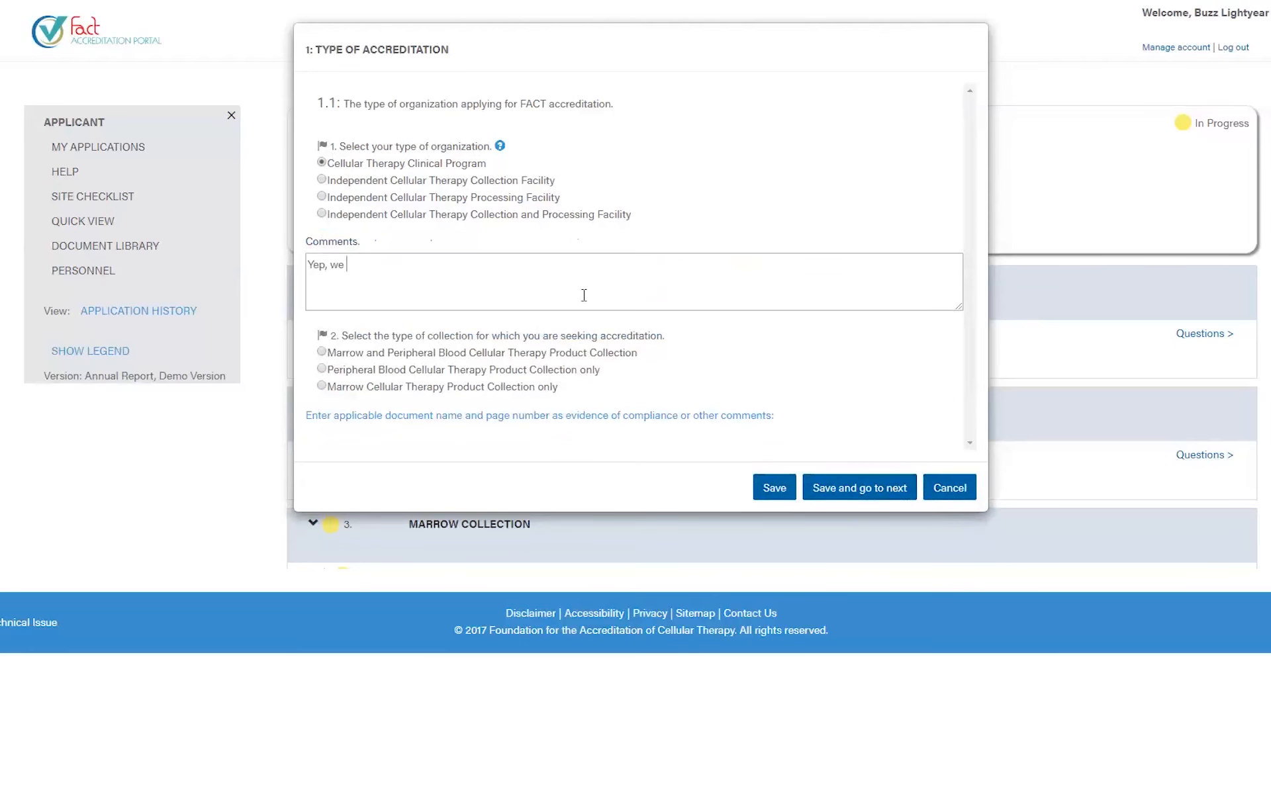
type("are a CT program.")
- Delete the sample comment, leaving question 1's comment box empty
left_click_drag(470, 267, 340, 291)
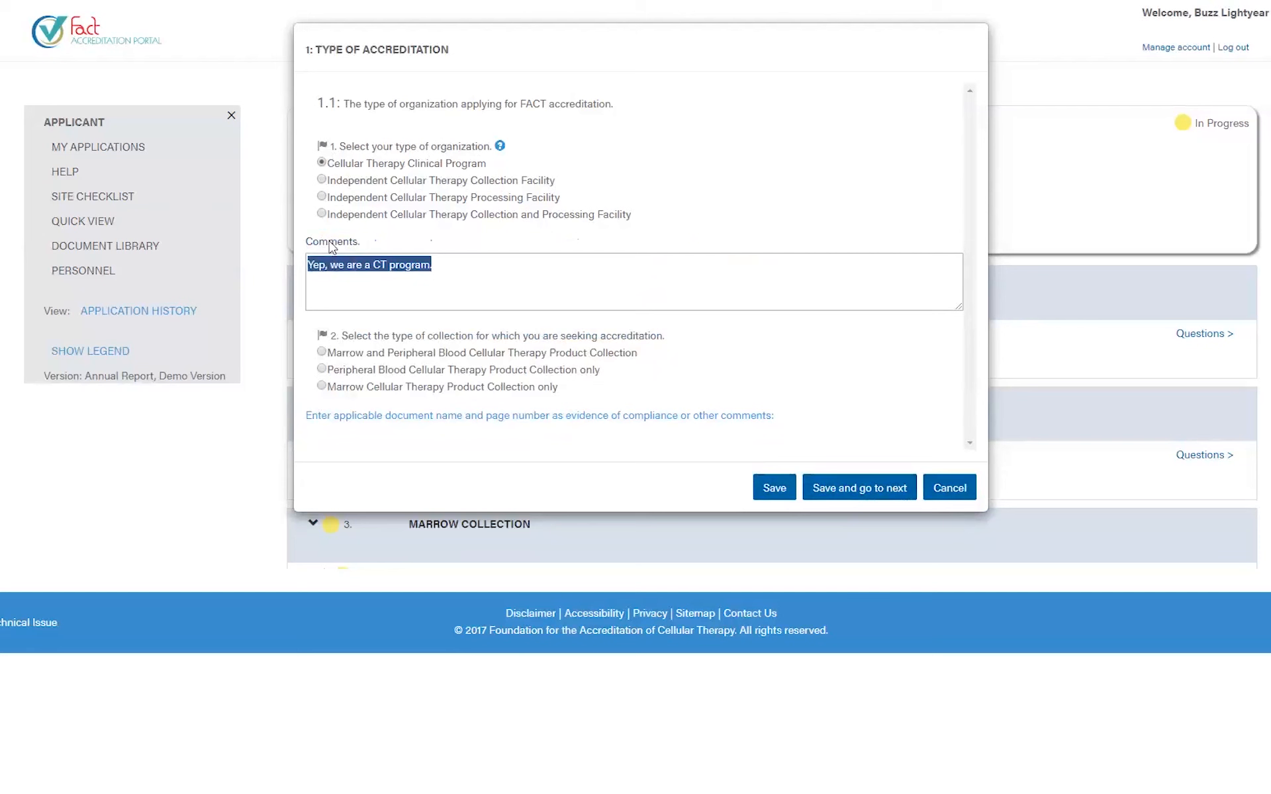
left_click(664, 152)
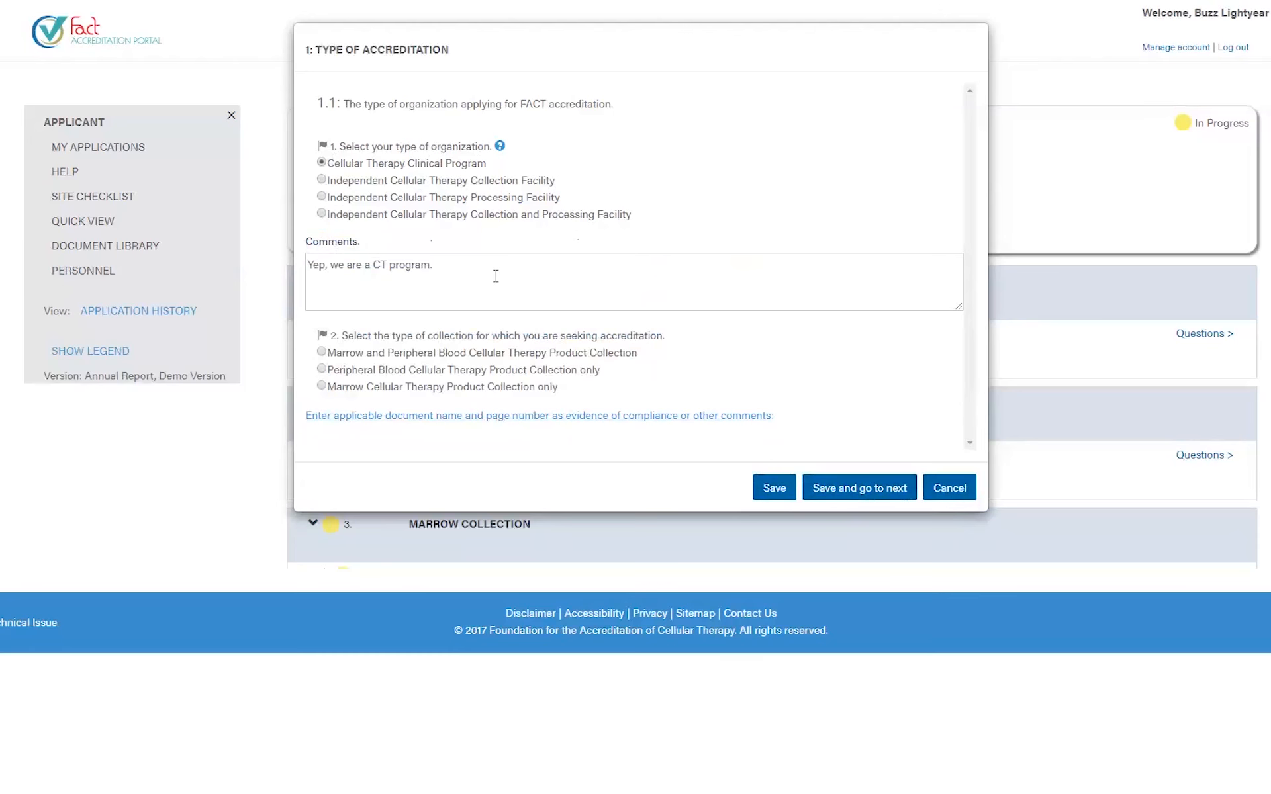
left_click_drag(474, 276, 298, 270)
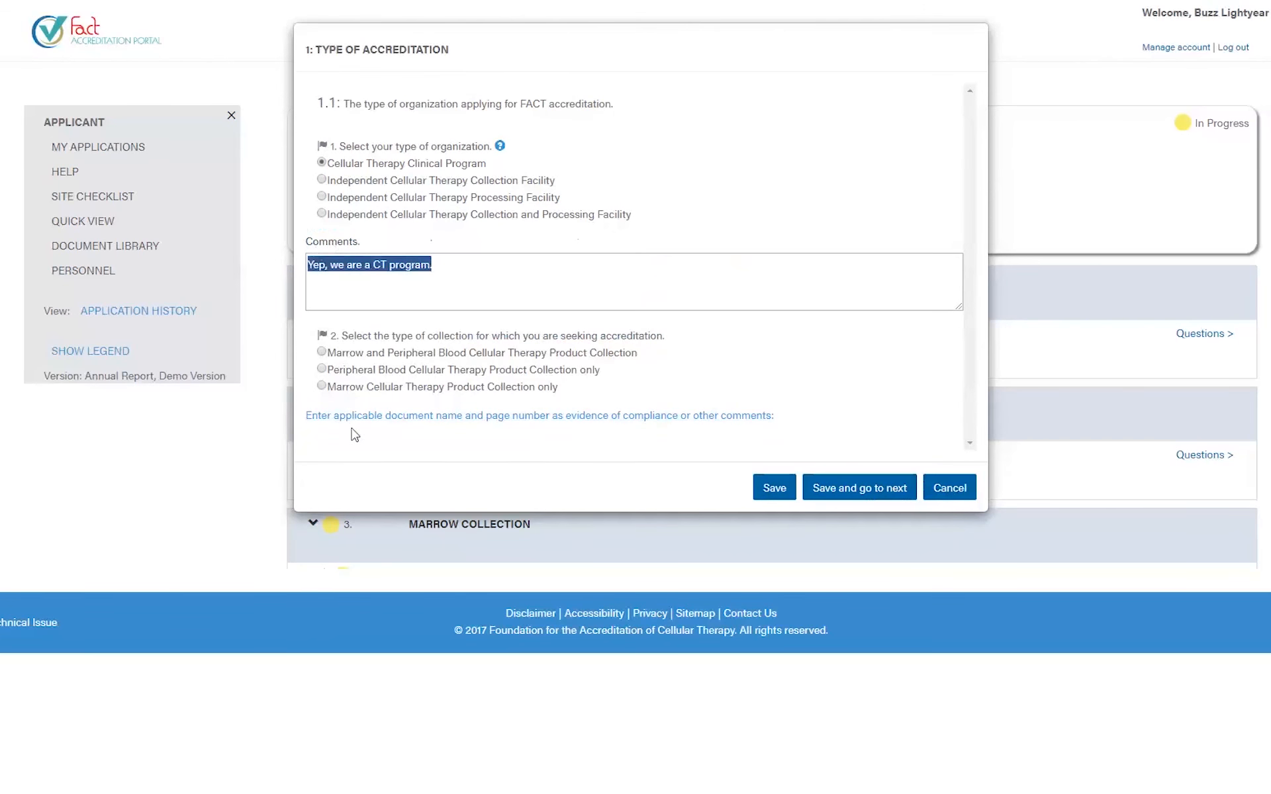
left_click(441, 274)
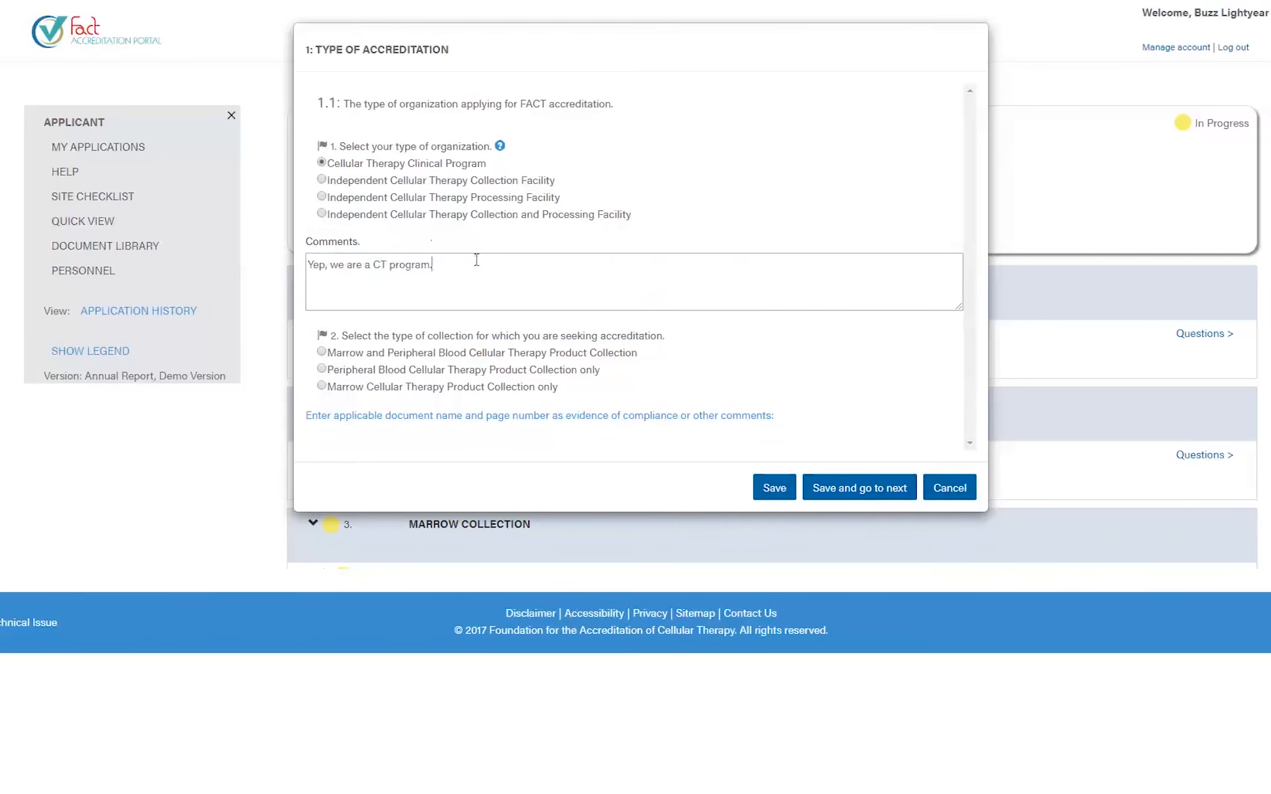
key("ctrl+a")
key("BackSpace")
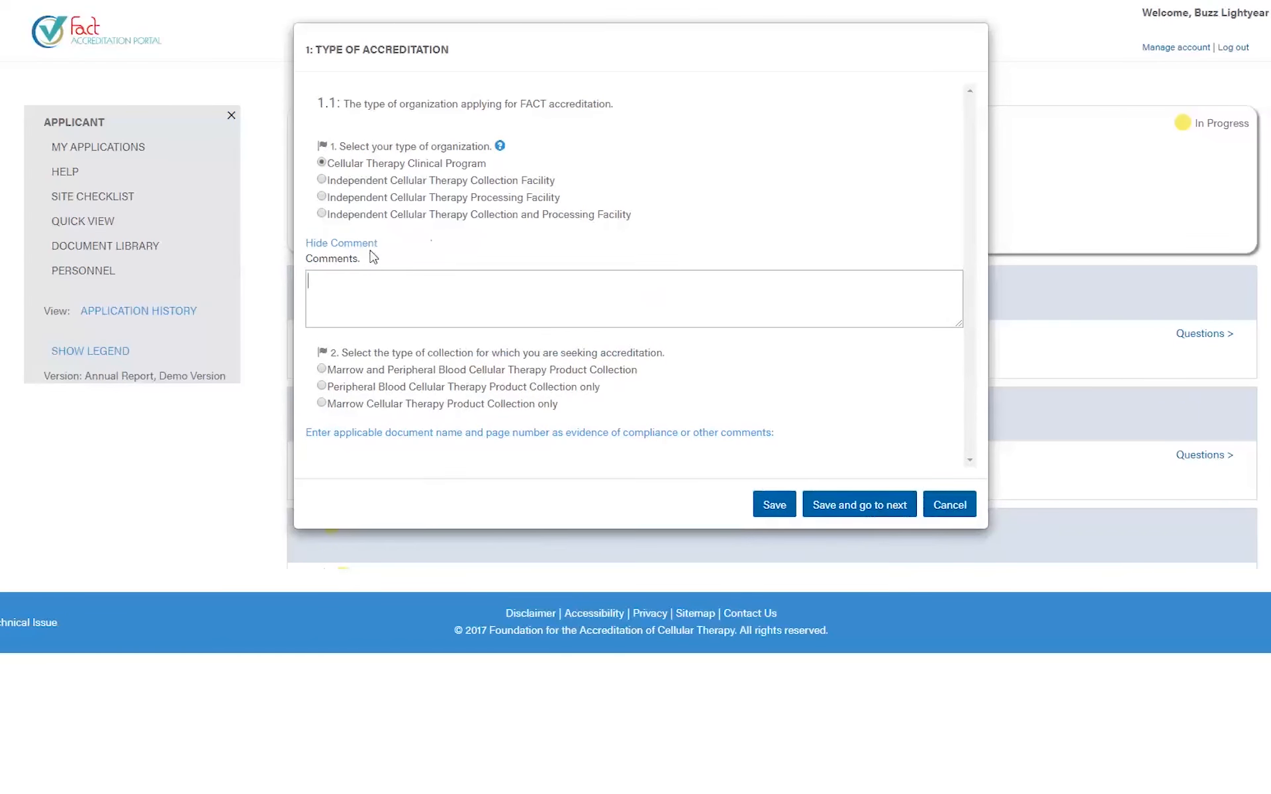
- Hide and reopen question 1's comment box, then write the note 'I need to verify th.'
left_click(331, 245)
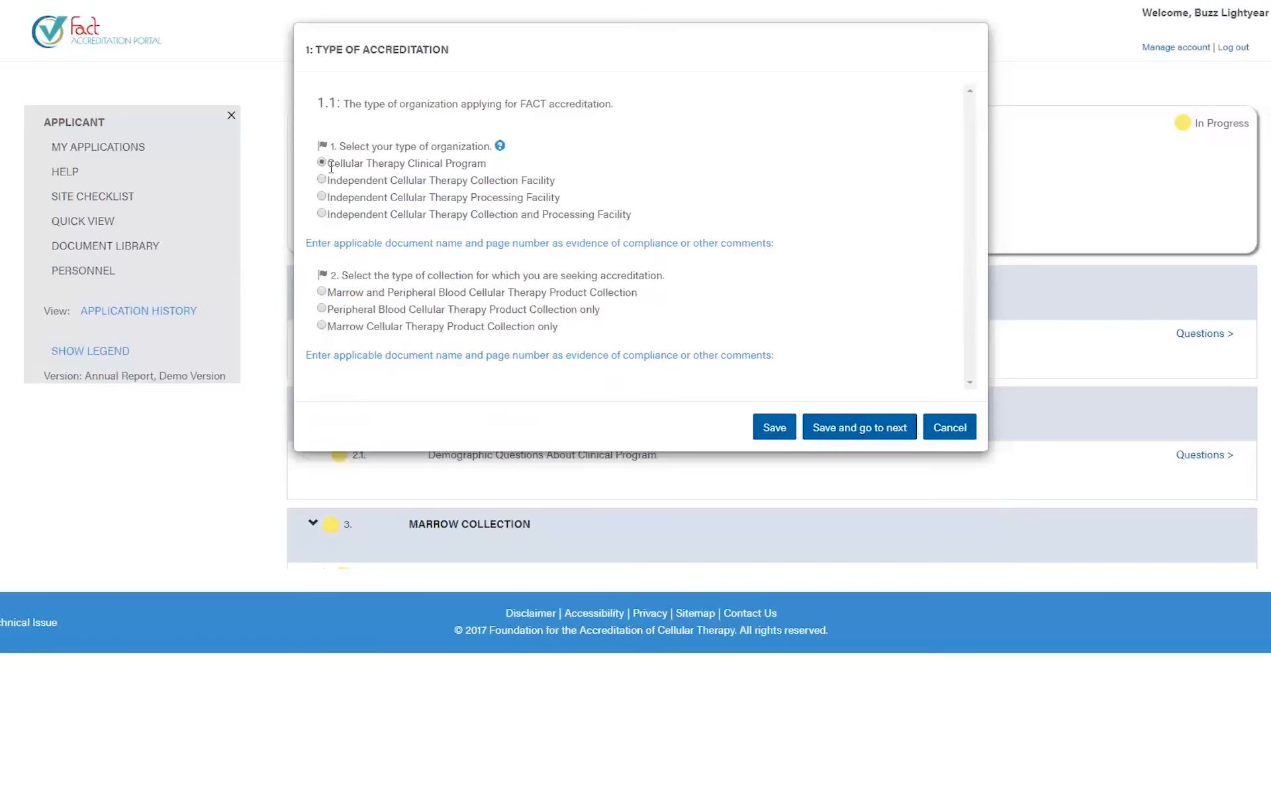
left_click(343, 245)
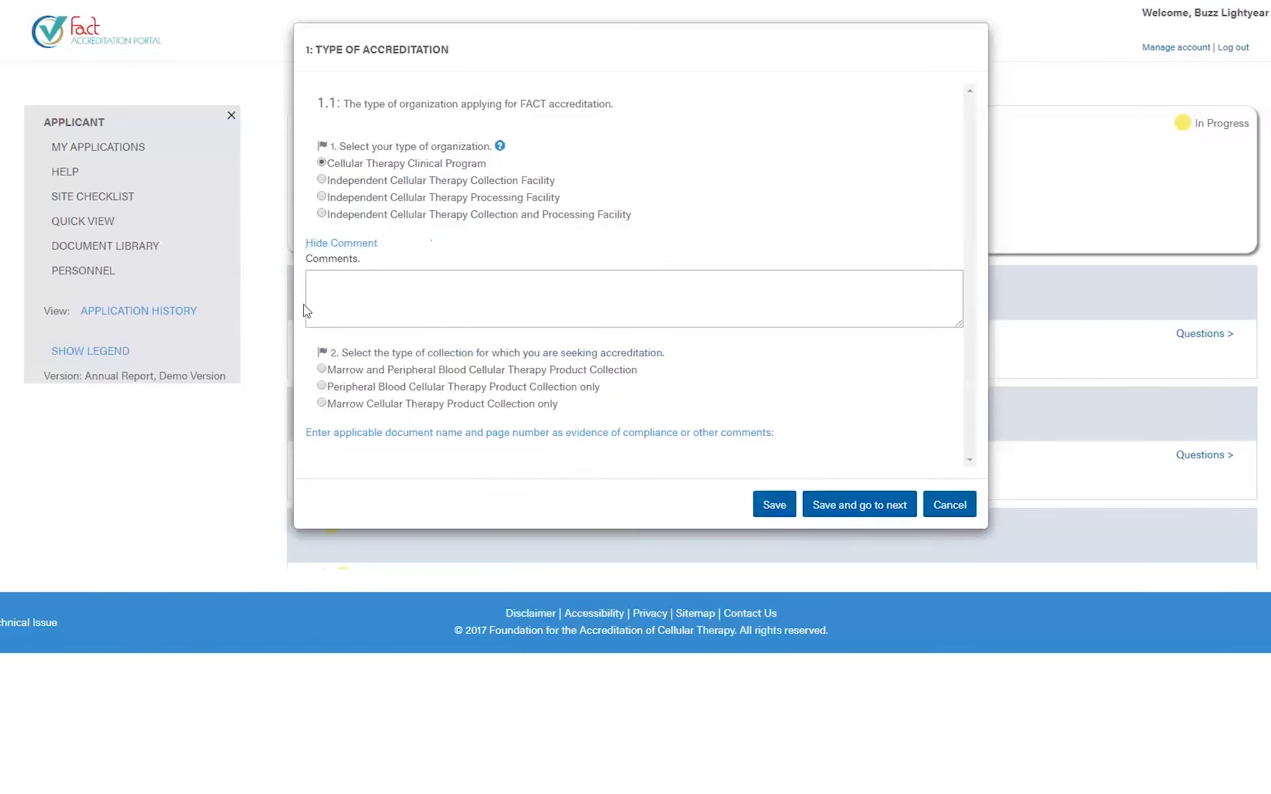
type("I need to v")
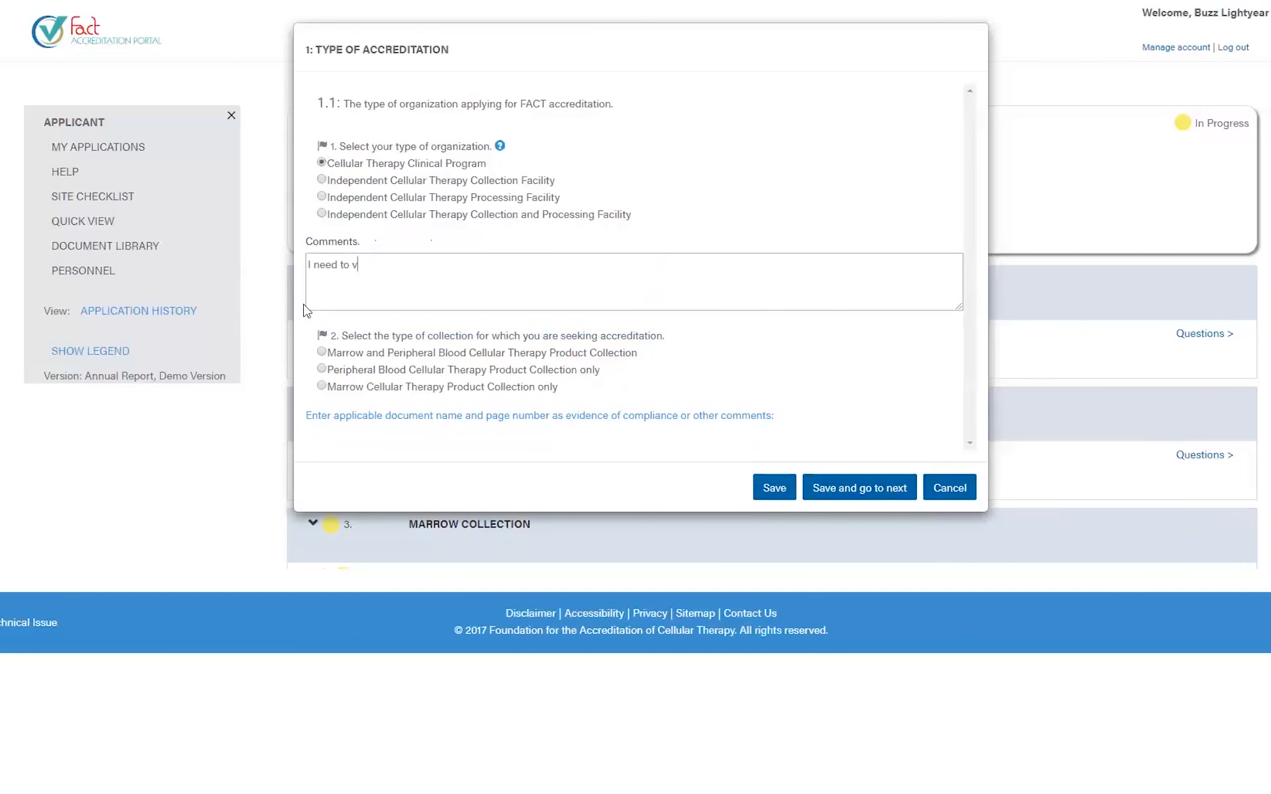
type("erify th")
key("BackSpace")
type(".")
- Flag question 1 red and delete the verification note
left_click(322, 161)
left_click_drag(415, 268, 238, 274)
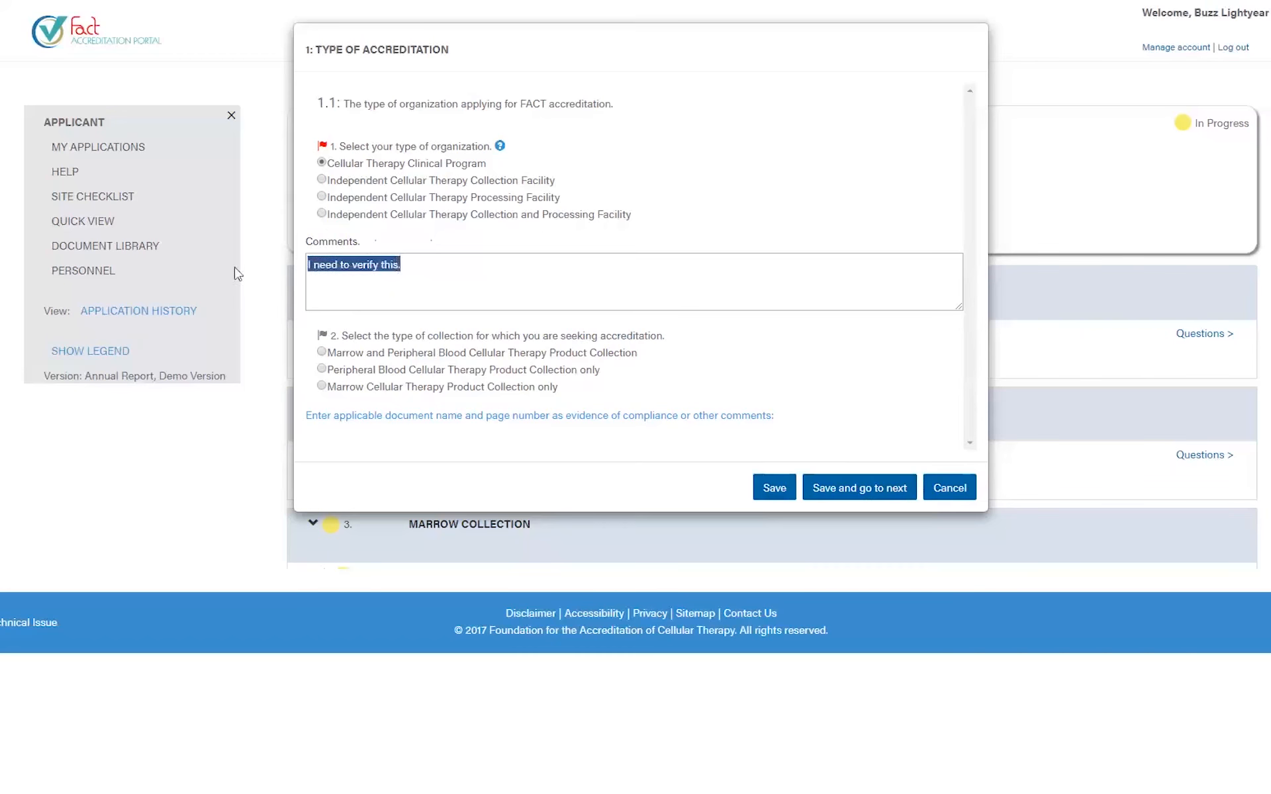
key("BackSpace")
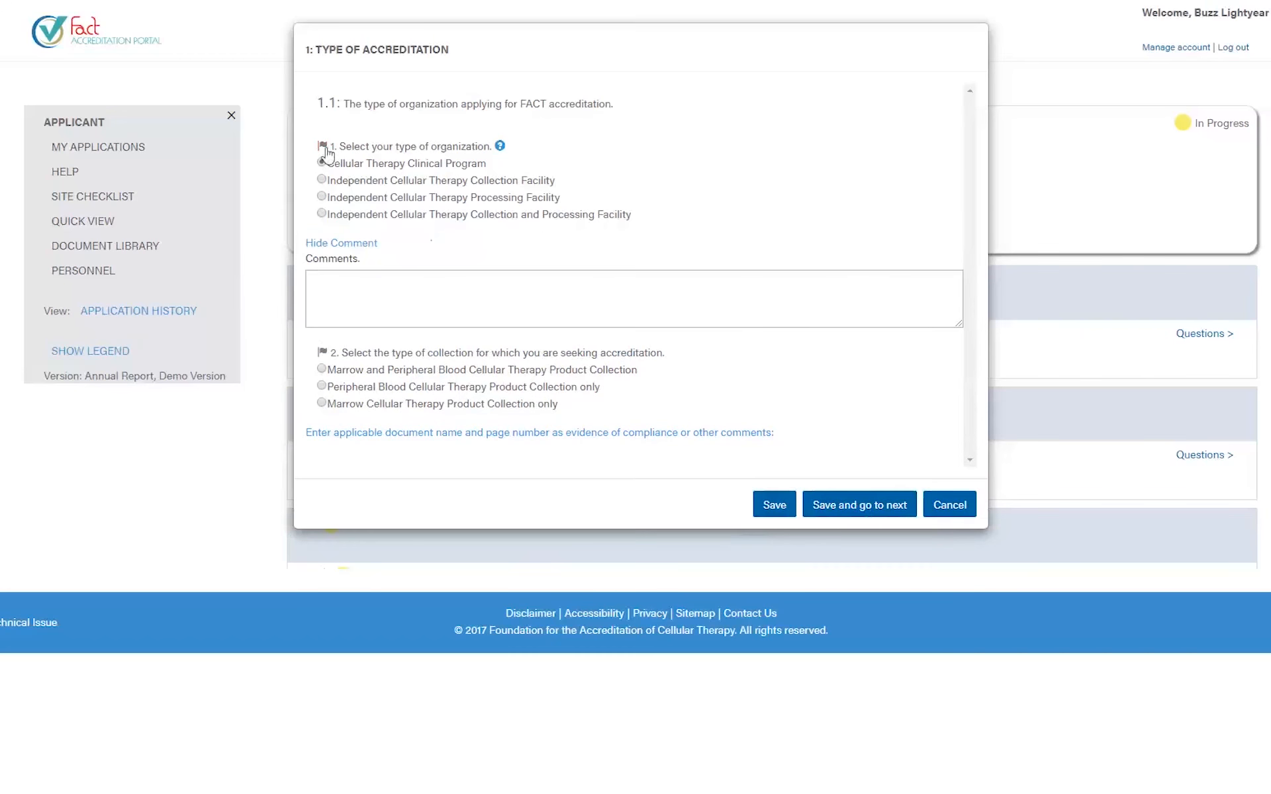
- Unflag question 1, answer question 2 as Peripheral Blood only, and save Type of Accreditation
left_click(324, 147)
left_click(321, 386)
left_click(772, 504)
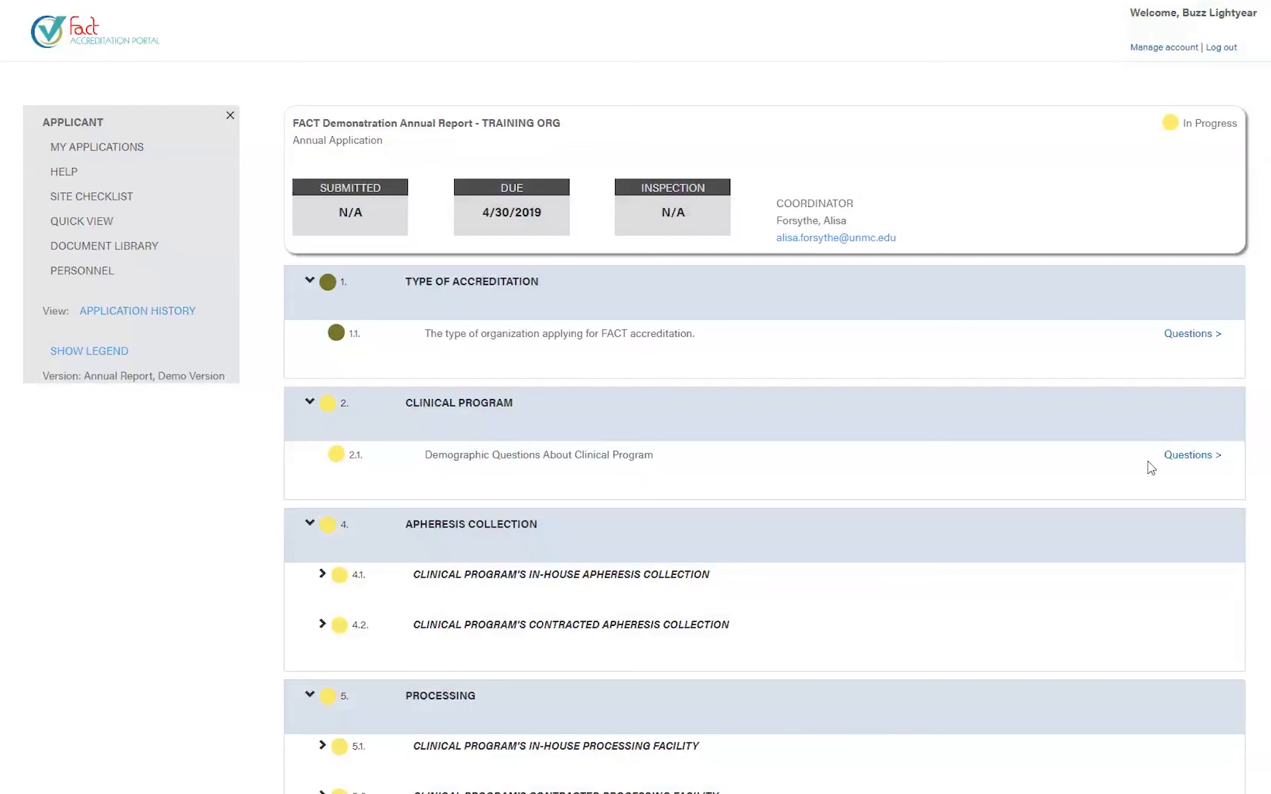
- Open the 2.1 Clinical Program questions, save and go to next, then cancel
left_click(1185, 456)
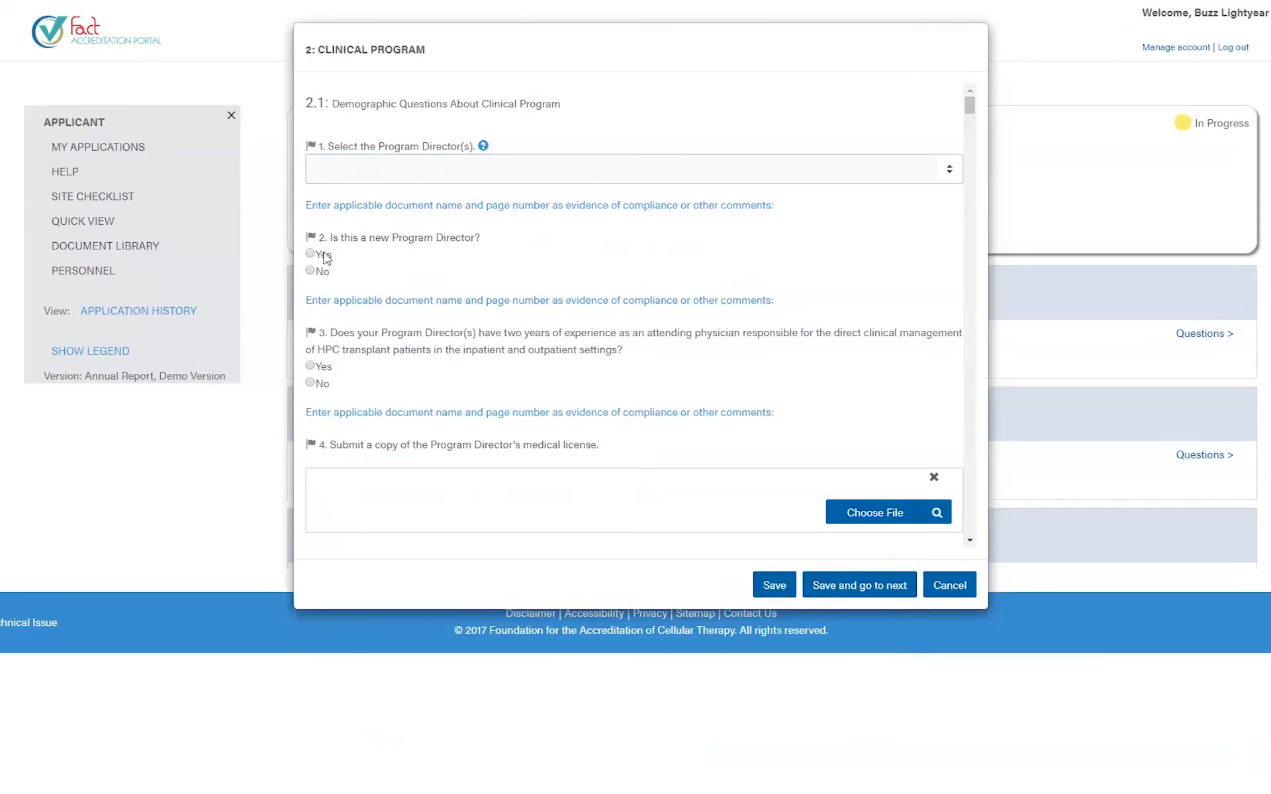
left_click(846, 586)
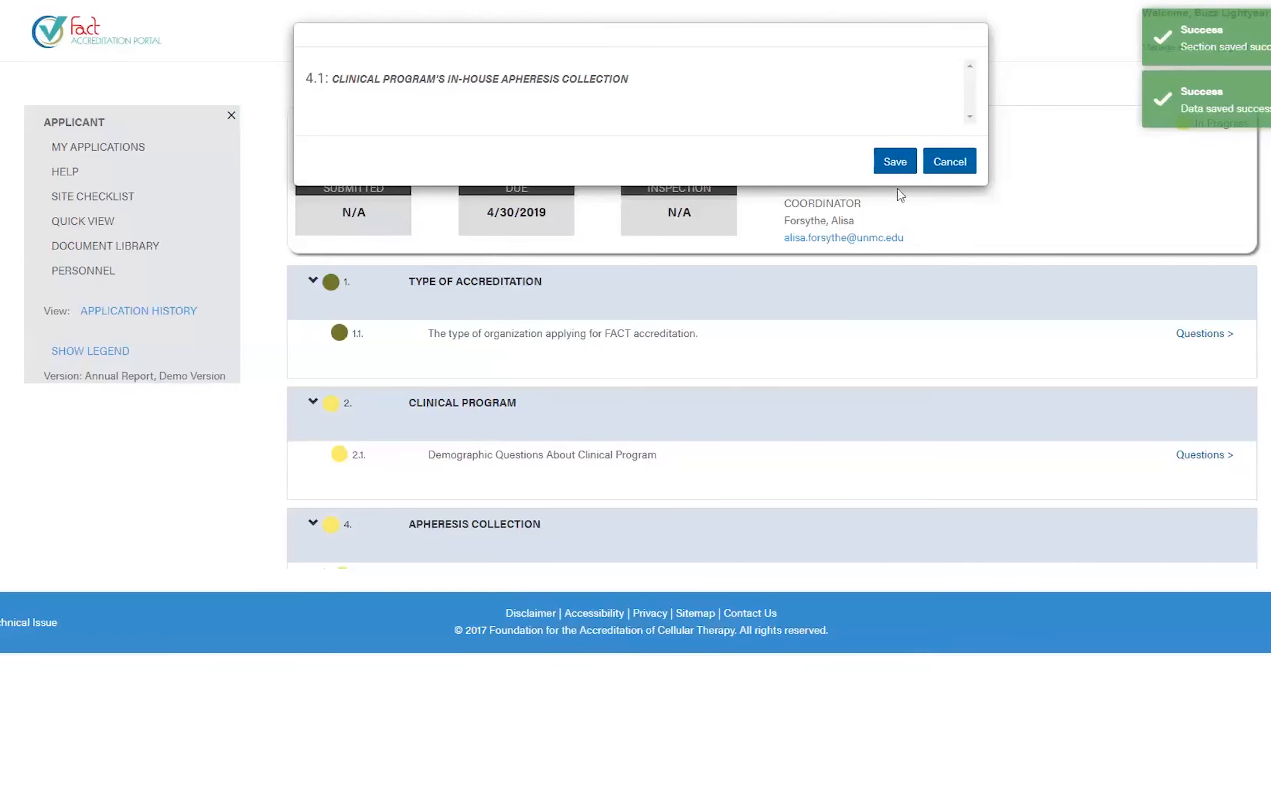
left_click(947, 165)
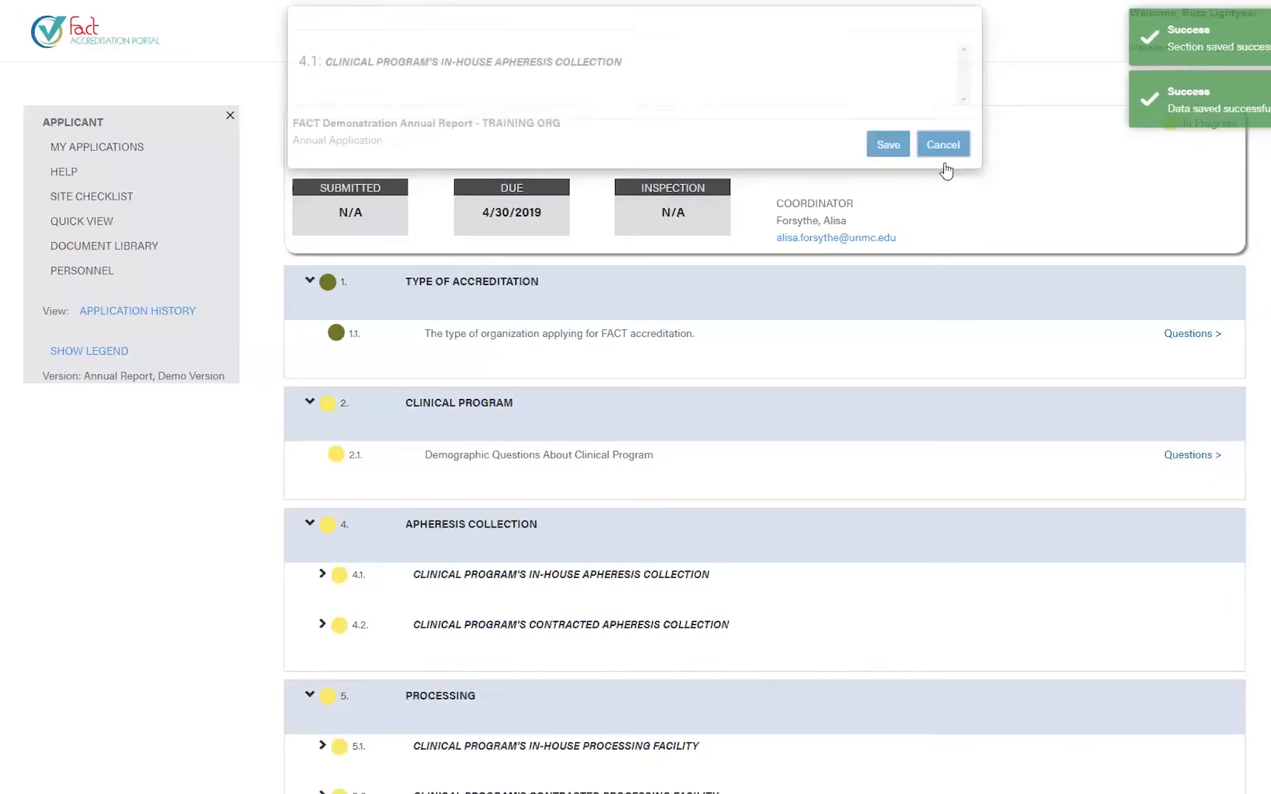
- In 2.1 Questions, choose the first listed Program Director and answer Yes to questions 2 and 3
left_click(1189, 456)
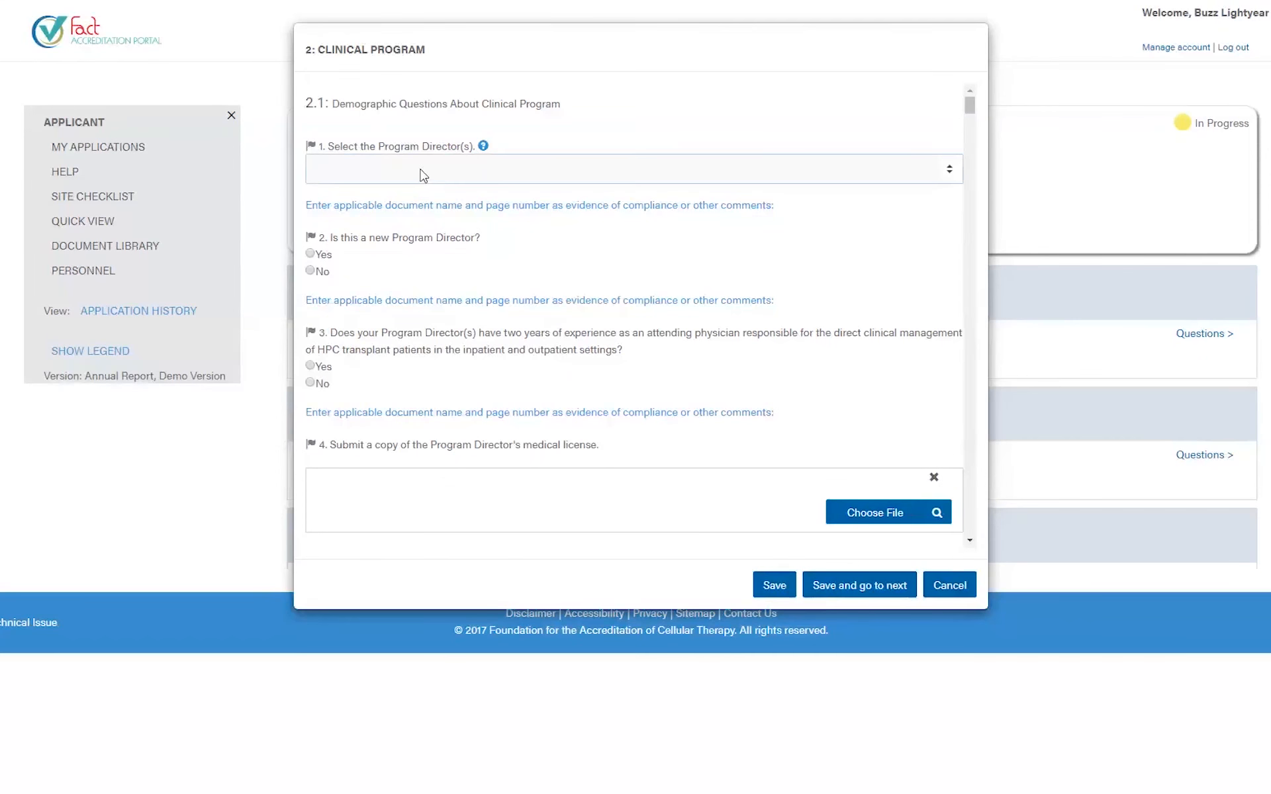
left_click(420, 175)
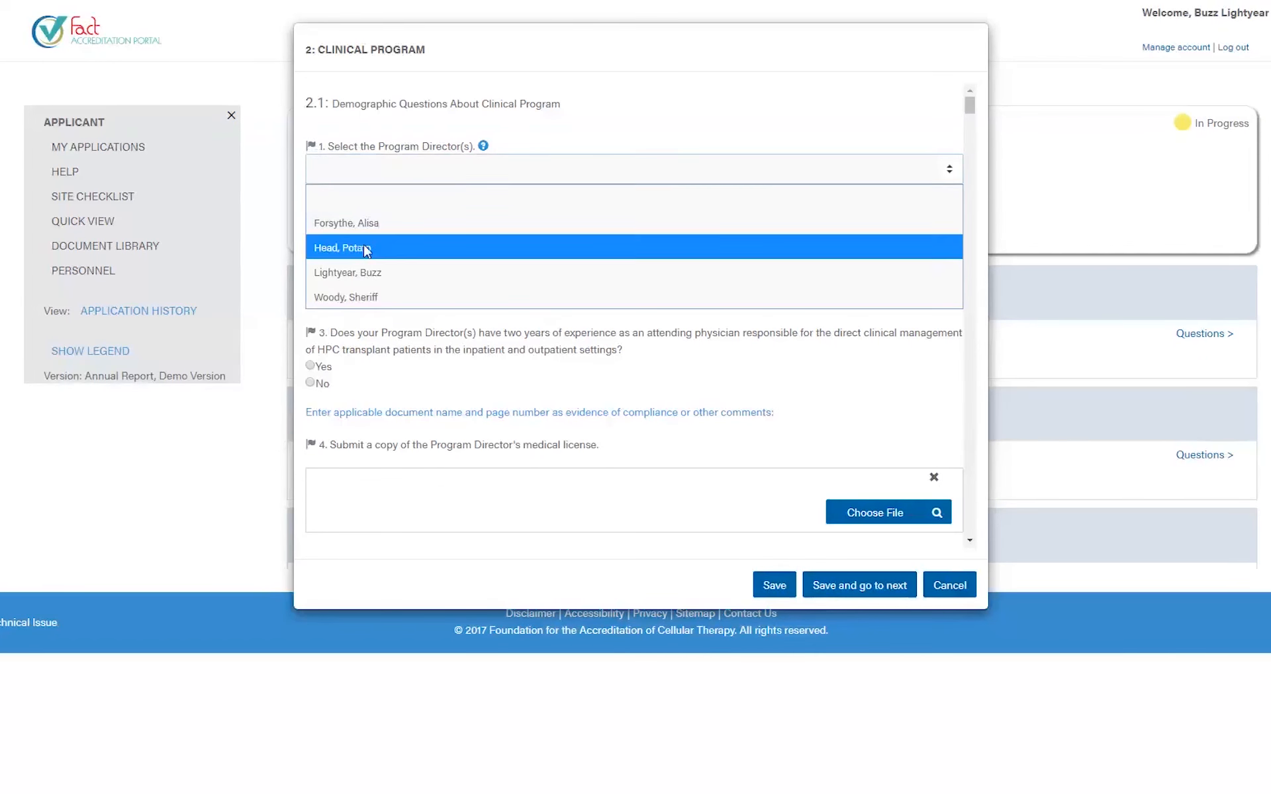
left_click(368, 223)
left_click(372, 174)
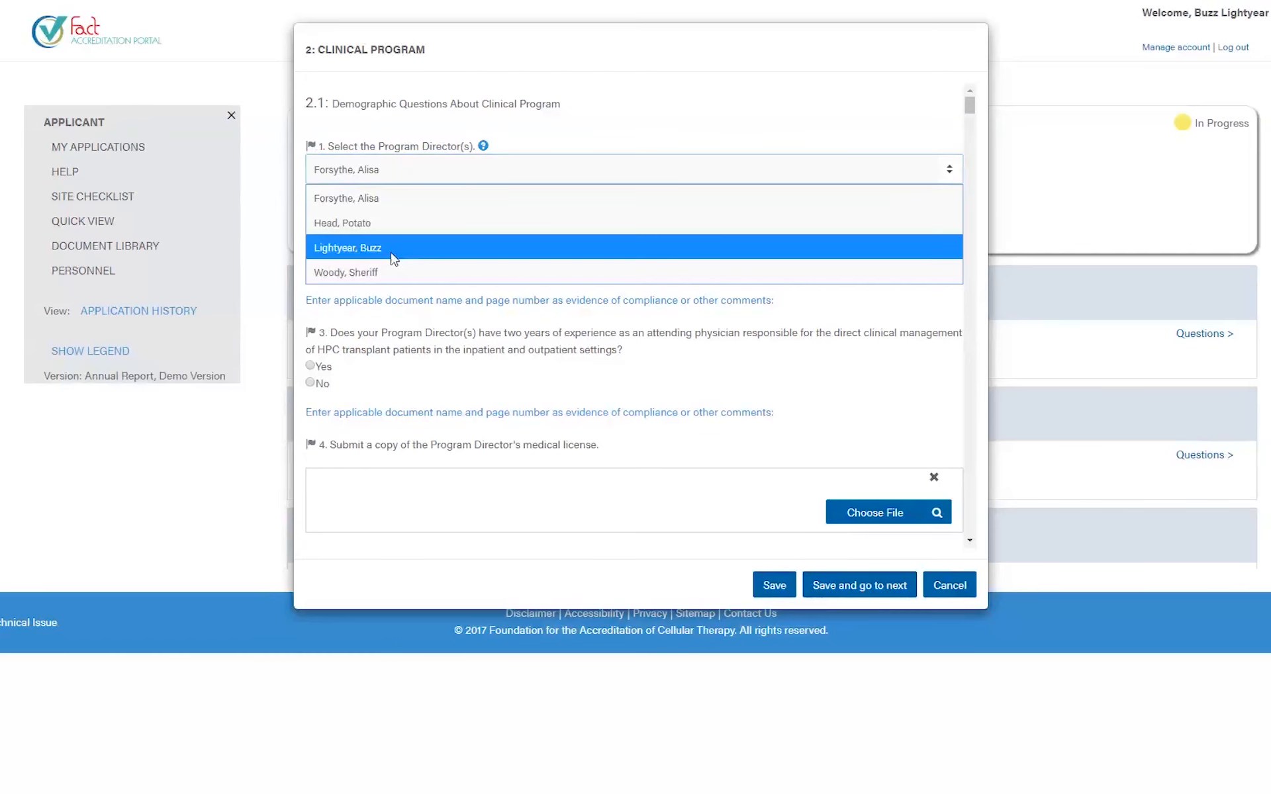
left_click(710, 368)
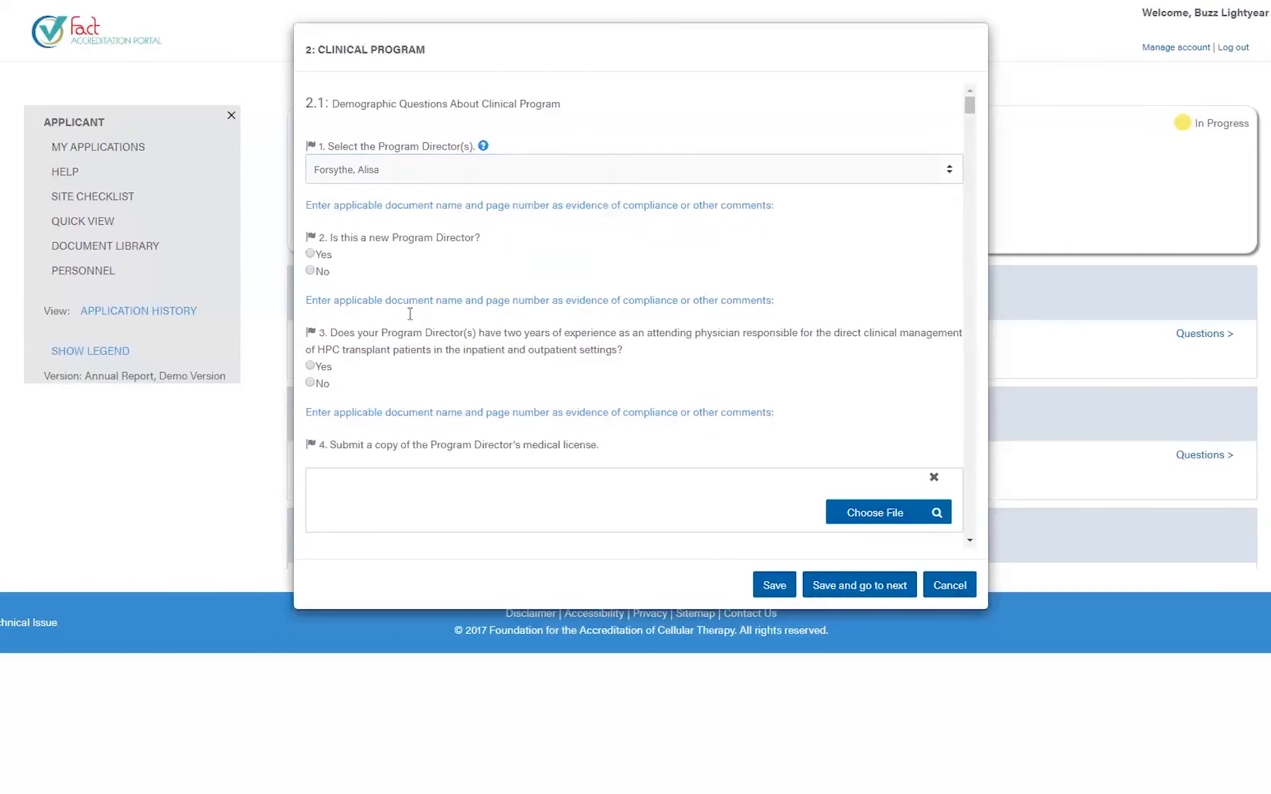
left_click(323, 255)
left_click(325, 366)
scroll(503, 397, "down", 2)
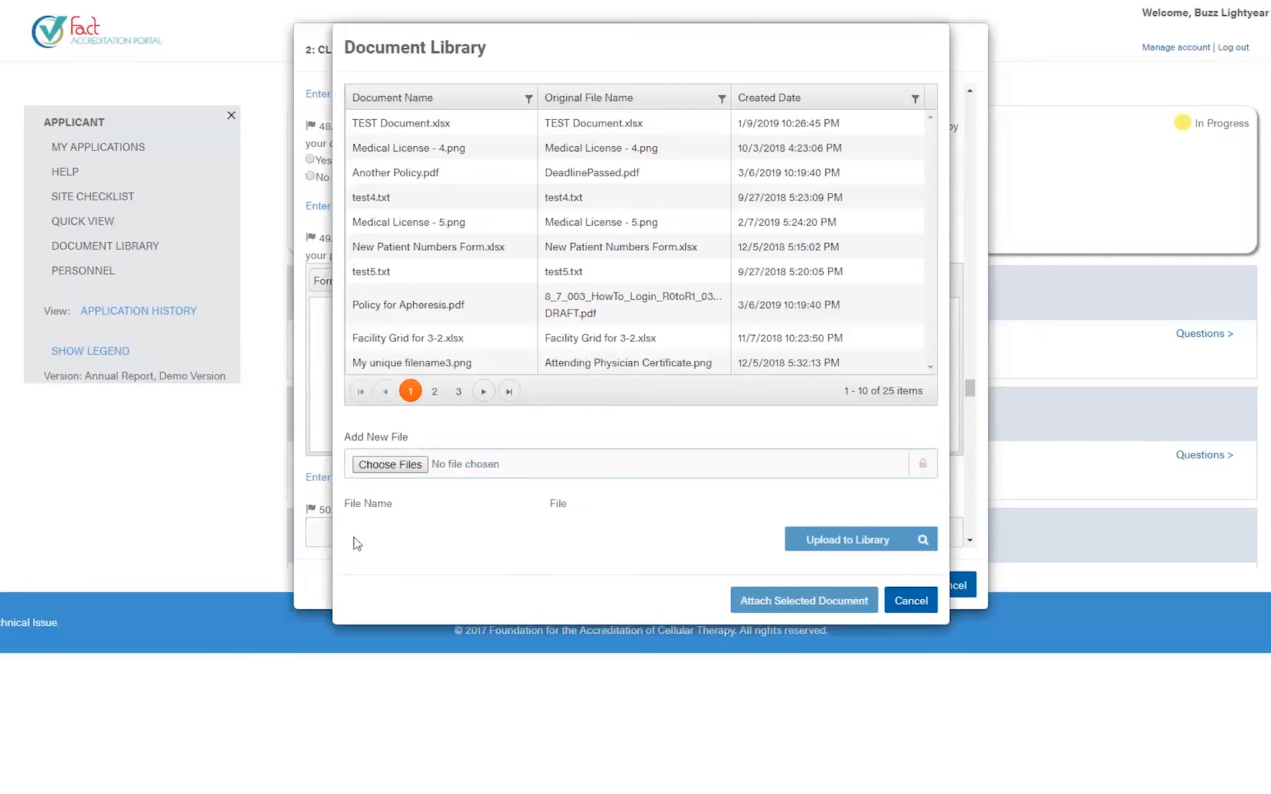
- Queue Attending Physician Certificate 2.png, 3.png, .png and Campus Map.jpg in the Document Library
left_click(361, 470)
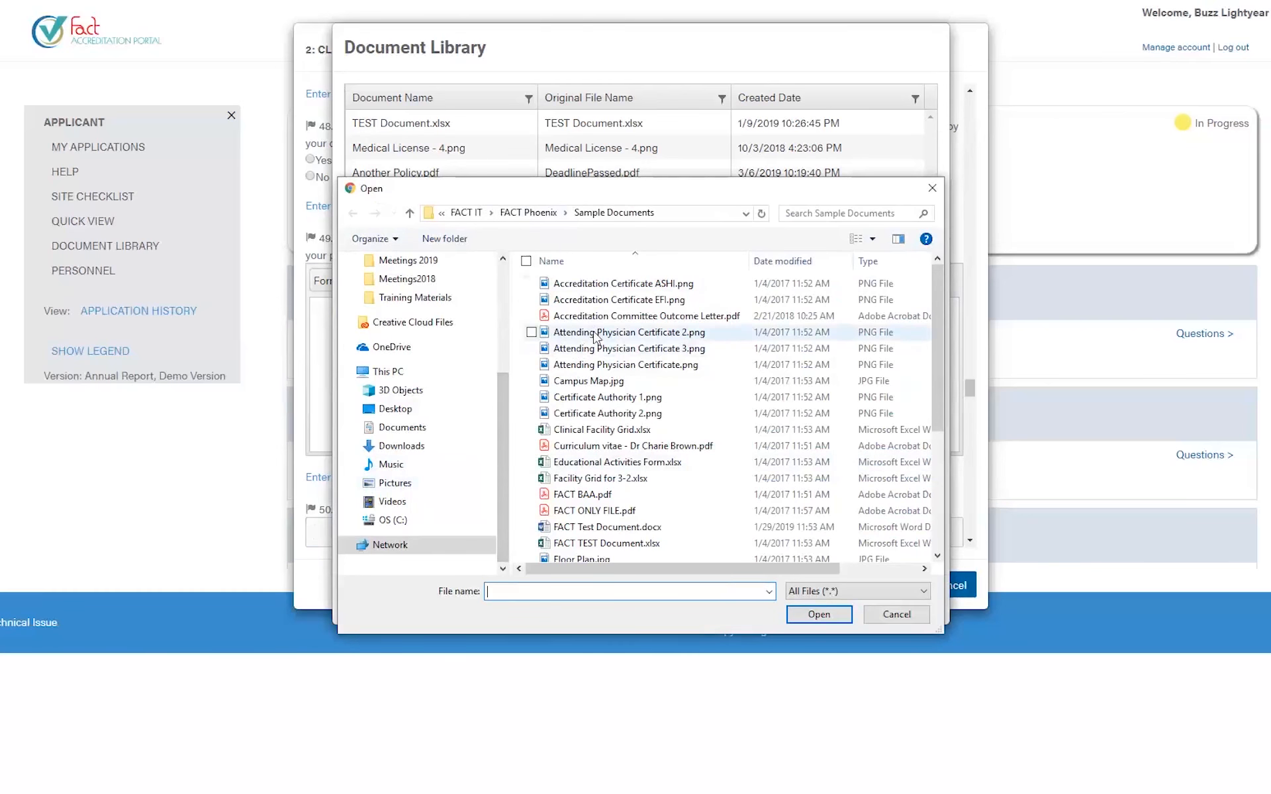
left_click(596, 334)
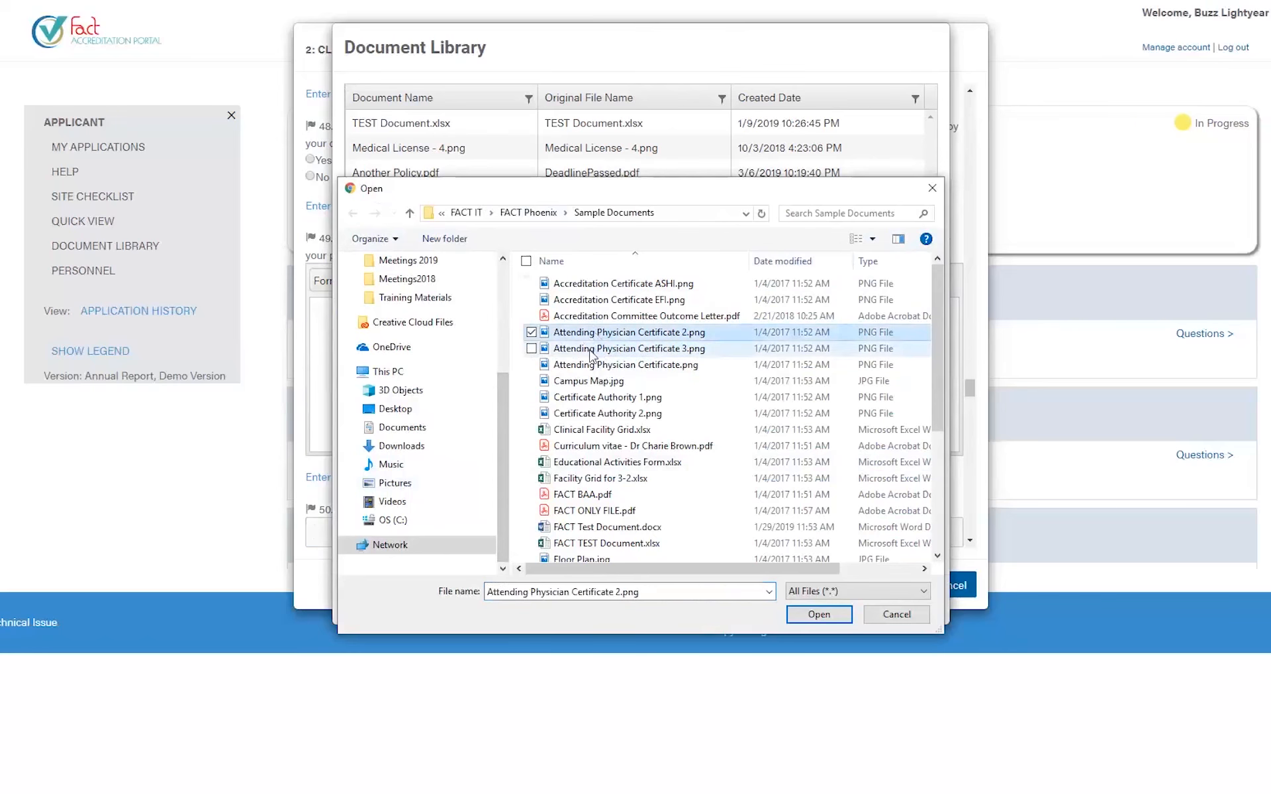
left_click(592, 350, "ctrl")
left_click(589, 365, "ctrl")
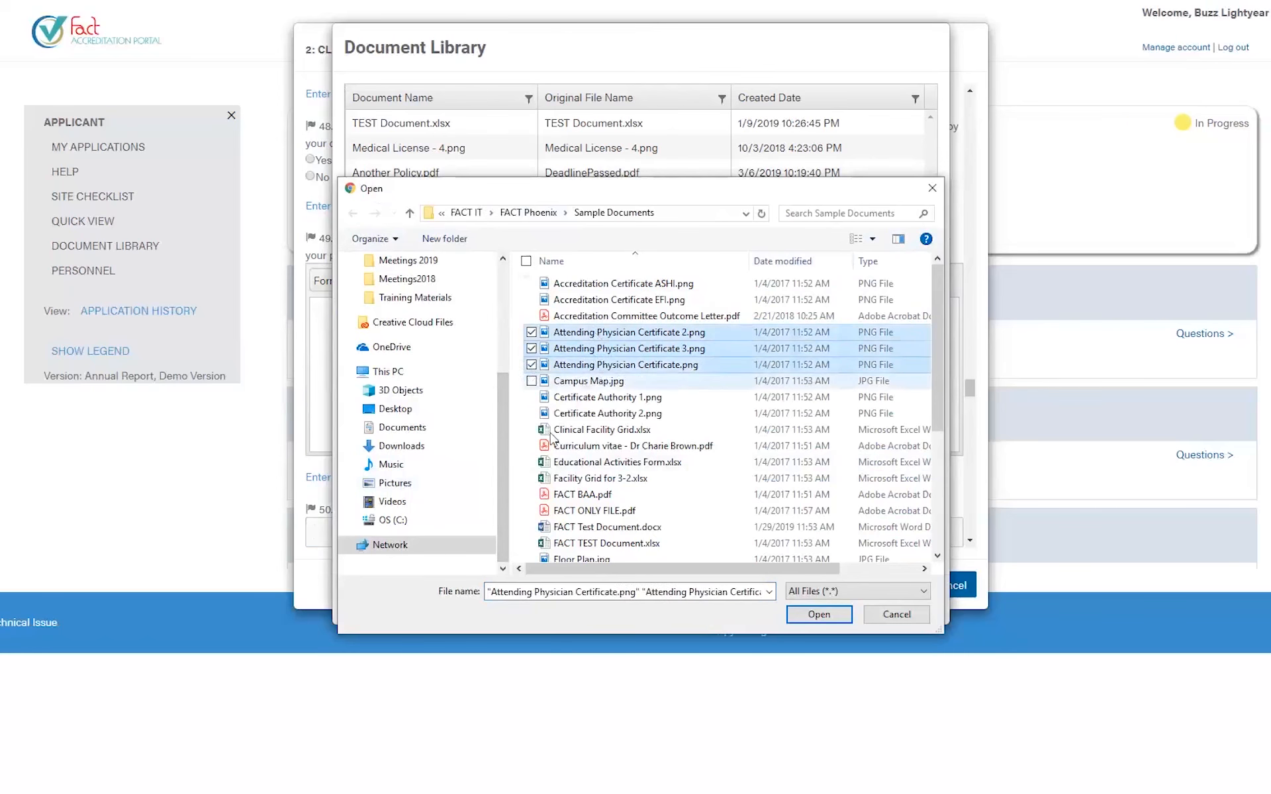
left_click(569, 381, "ctrl")
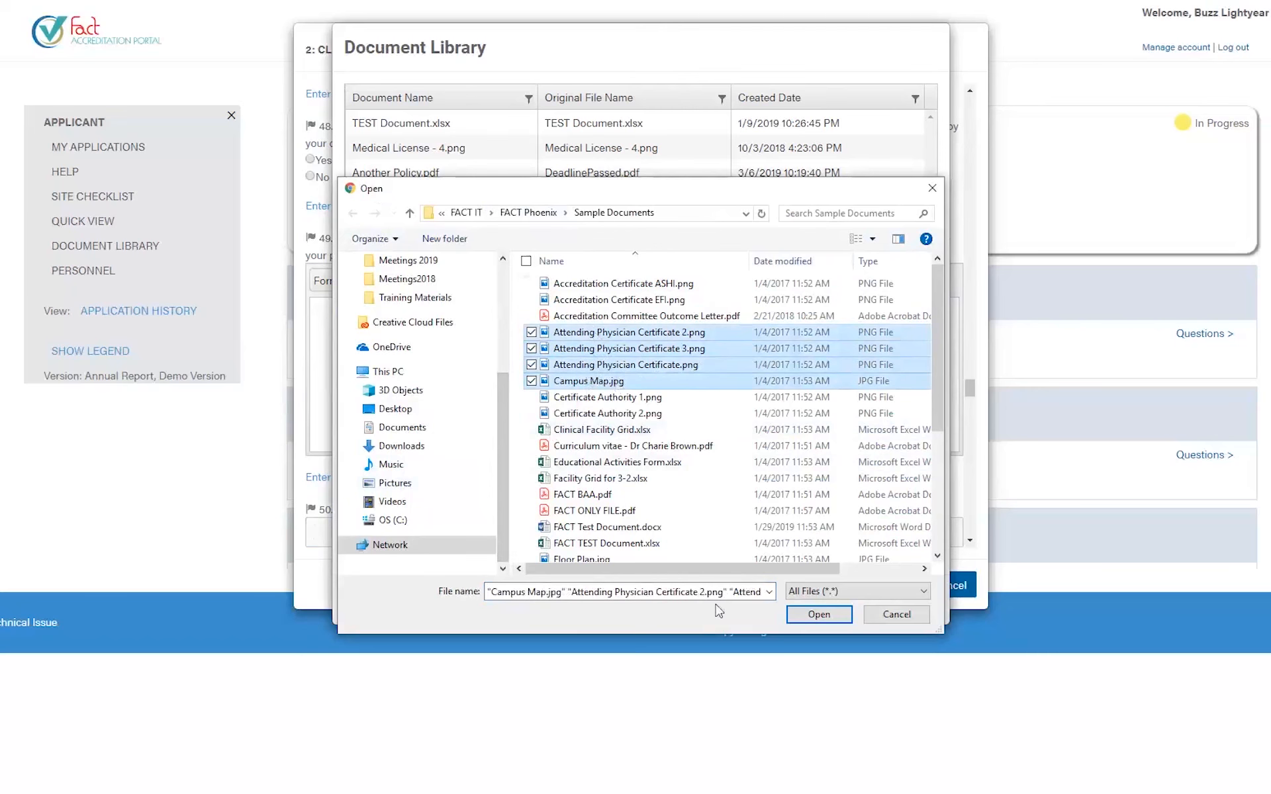
left_click(814, 617)
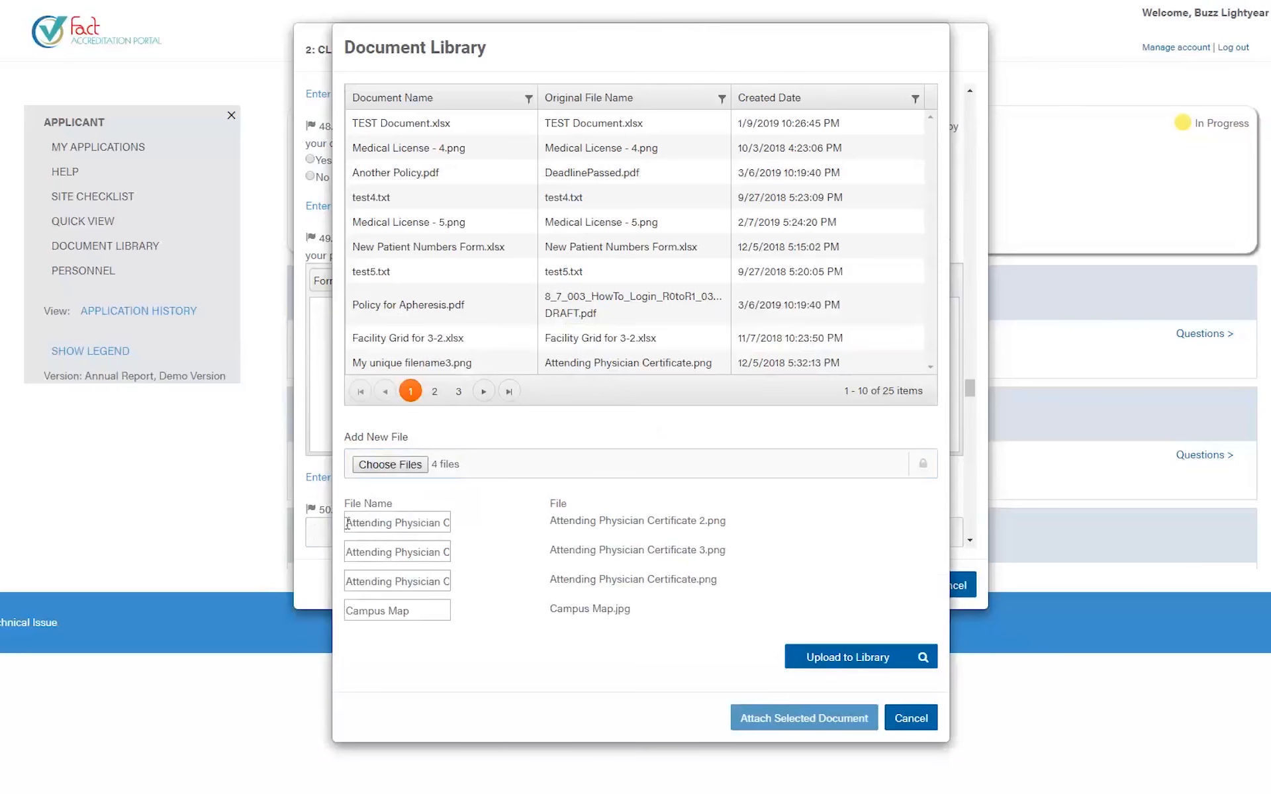
left_click_drag(348, 524, 498, 534)
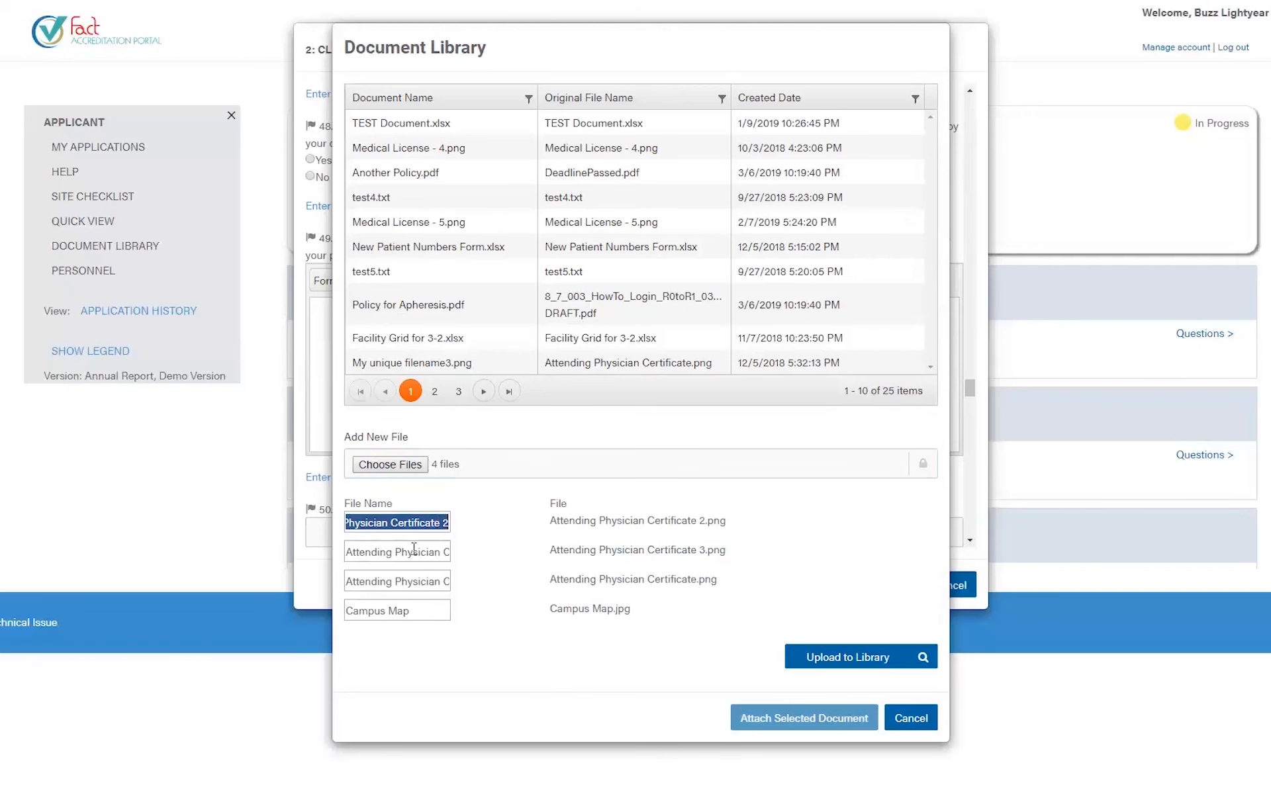
- Replace the first file name's trailing 2 with a hyphen and the physician's name
key("Right")
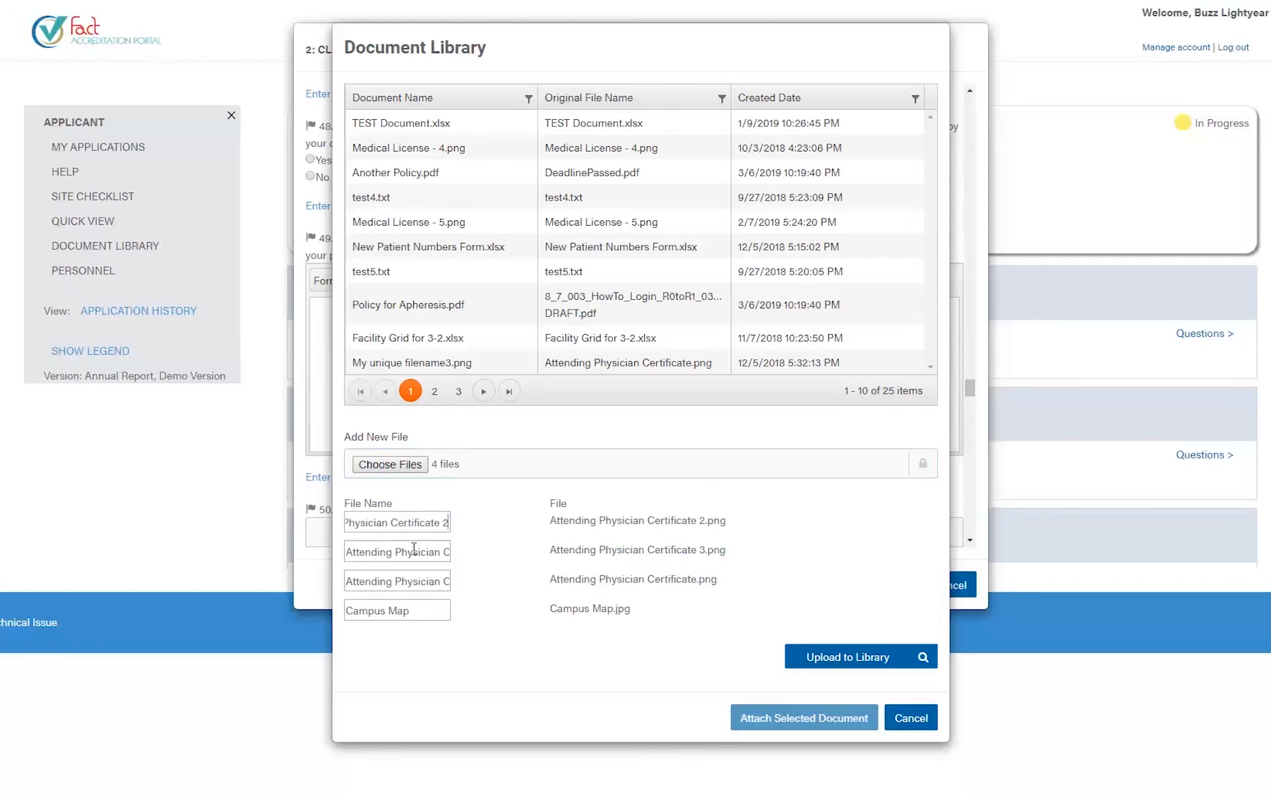
key("BackSpace")
type("- Buzz Lightyear")
- Upload the four files, then select the renamed certificate and Attending Physician Certificate 3.png rows
left_click(852, 664)
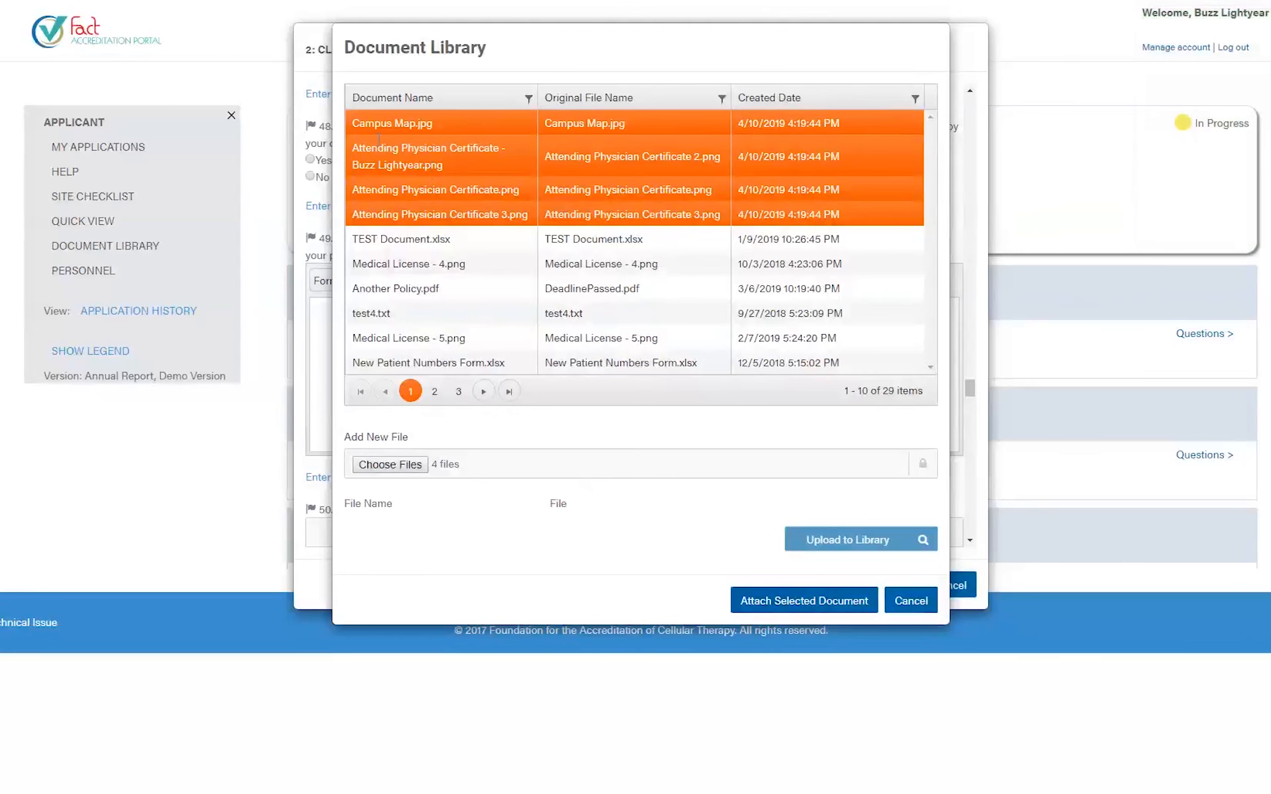
left_click(354, 165)
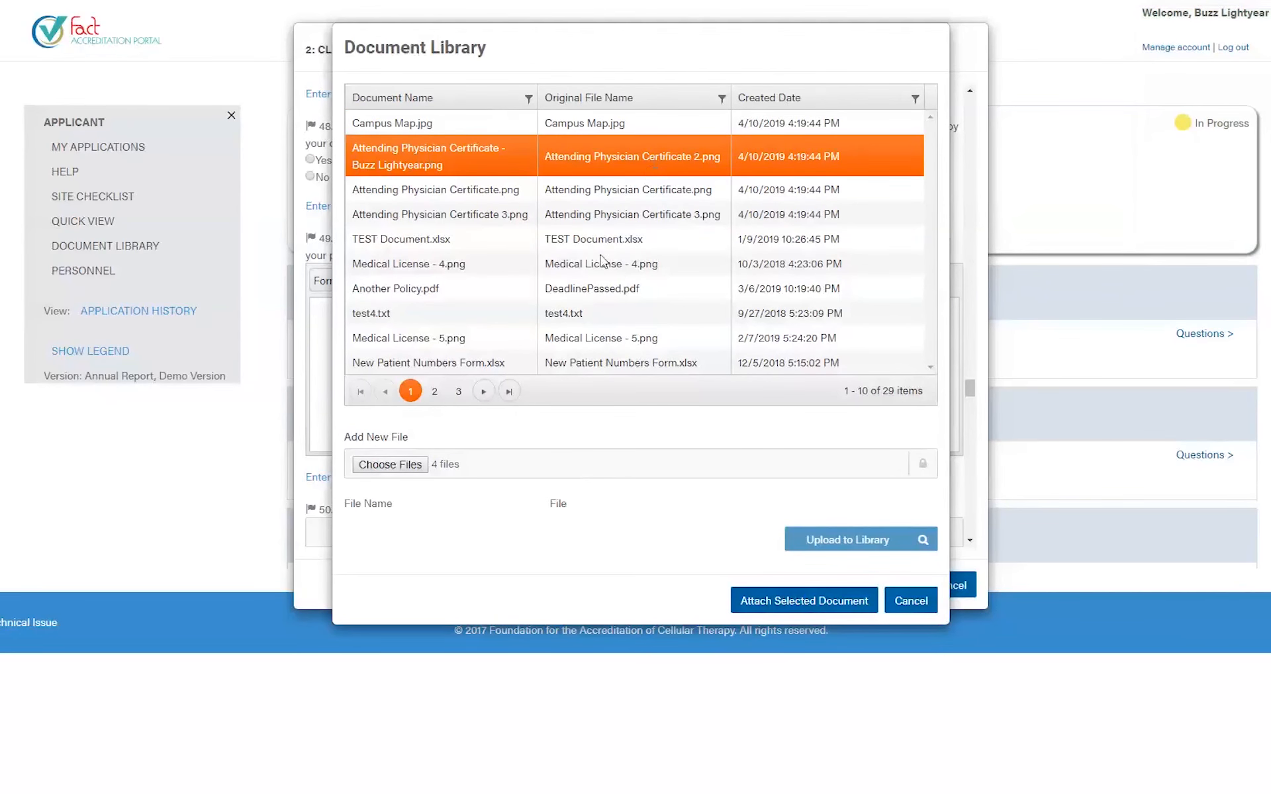
left_click(429, 215)
- Attach Attending Physician Certificate.png from the library to question 4
left_click(412, 192)
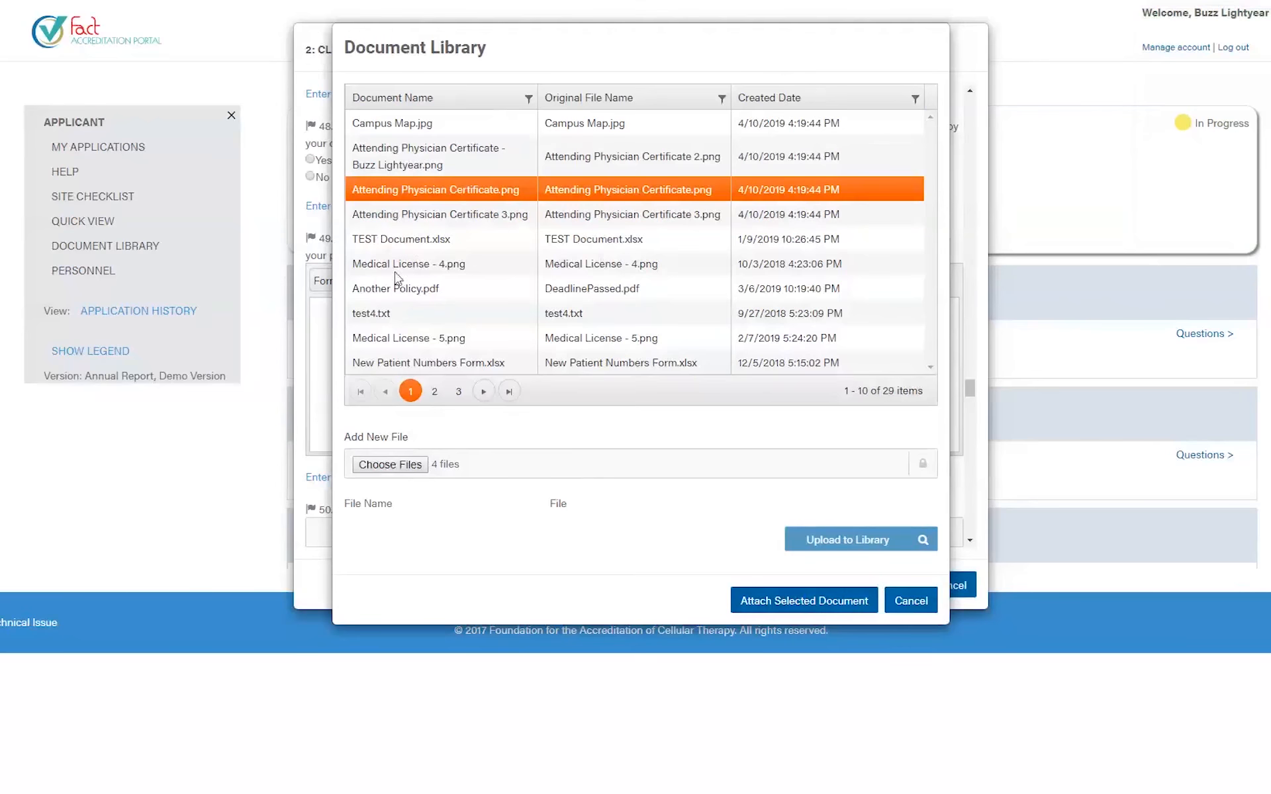
left_click(792, 604)
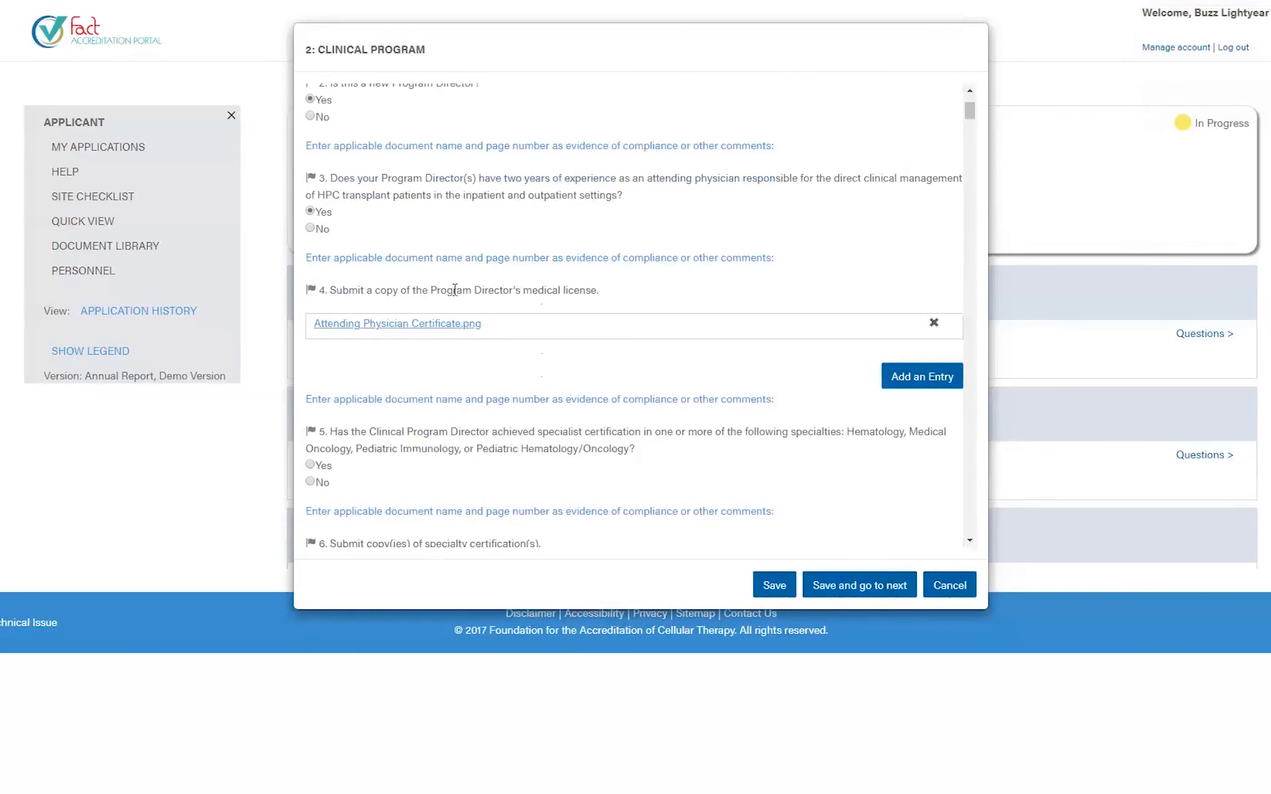
left_click_drag(438, 290, 561, 308)
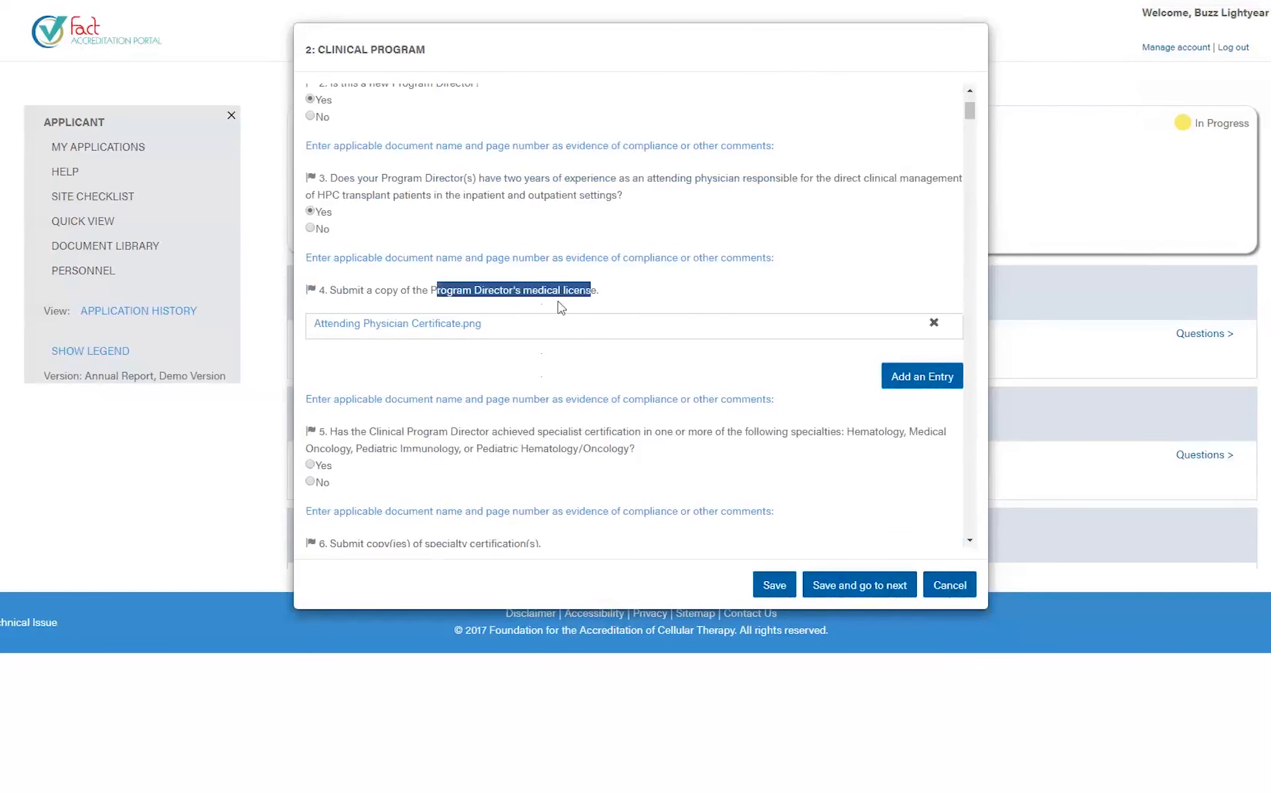
- Remove the certificate from question 4, leaving a single empty attachment entry
left_click(934, 325)
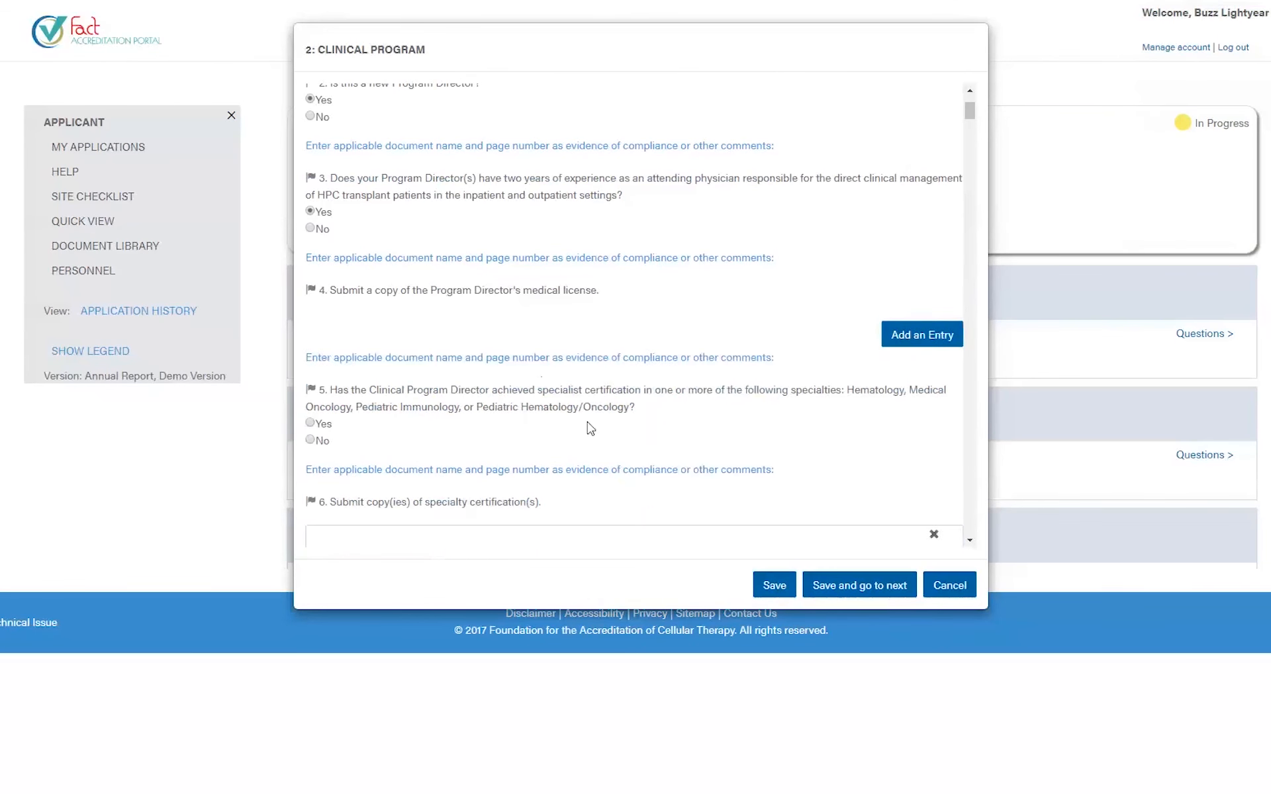
left_click(906, 340)
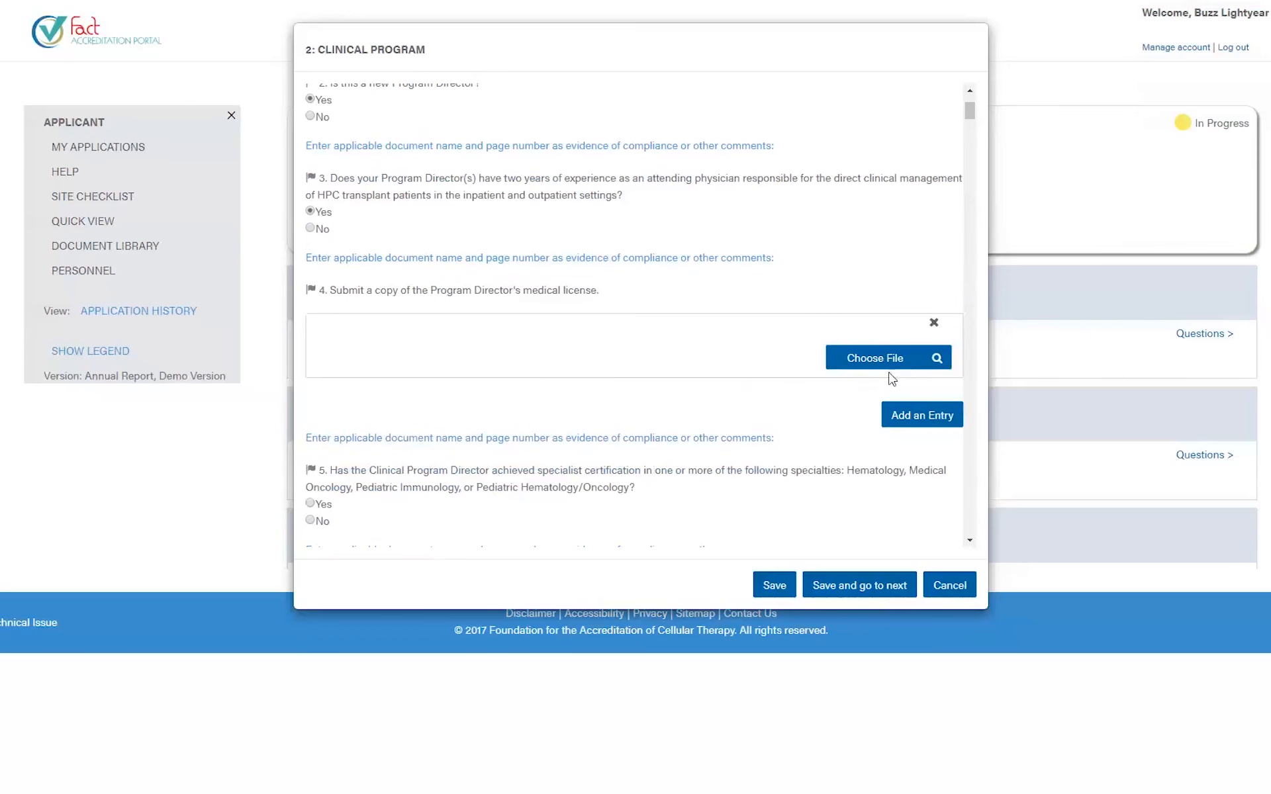
left_click(896, 421)
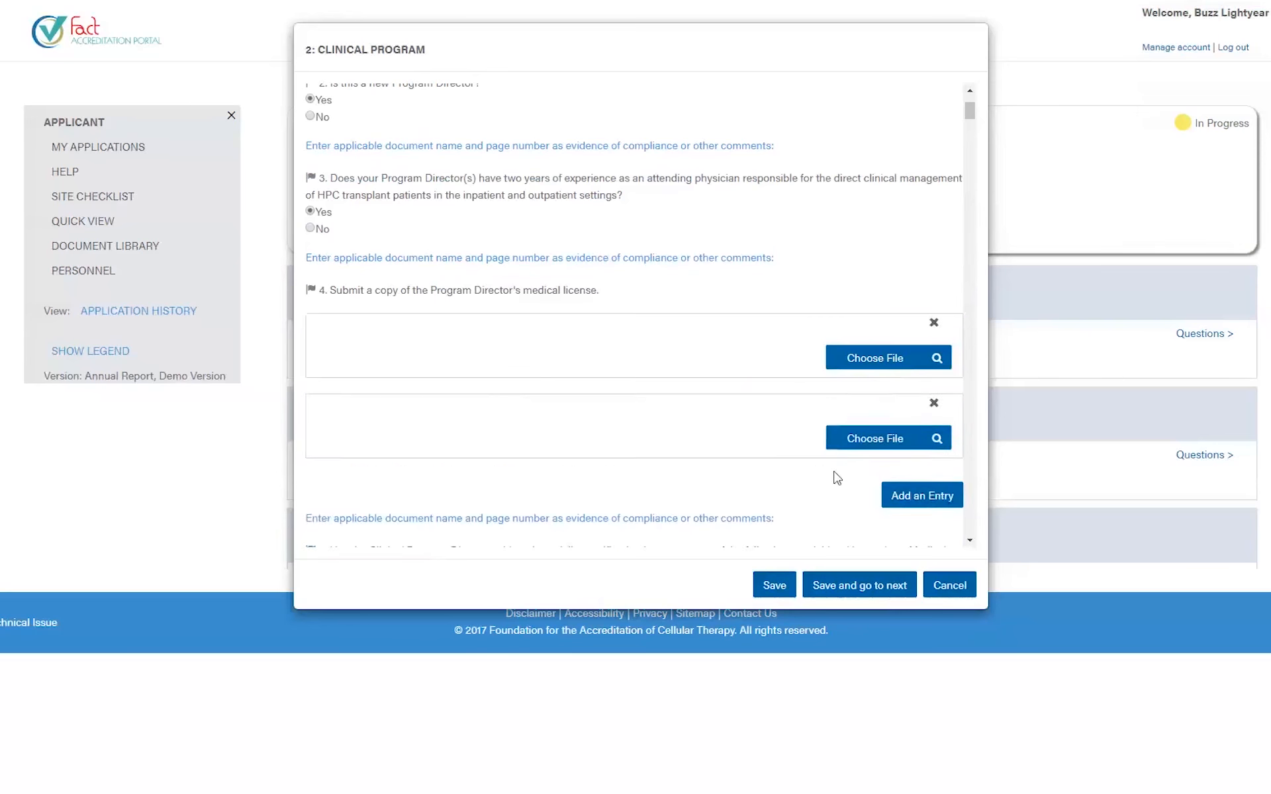
left_click(933, 404)
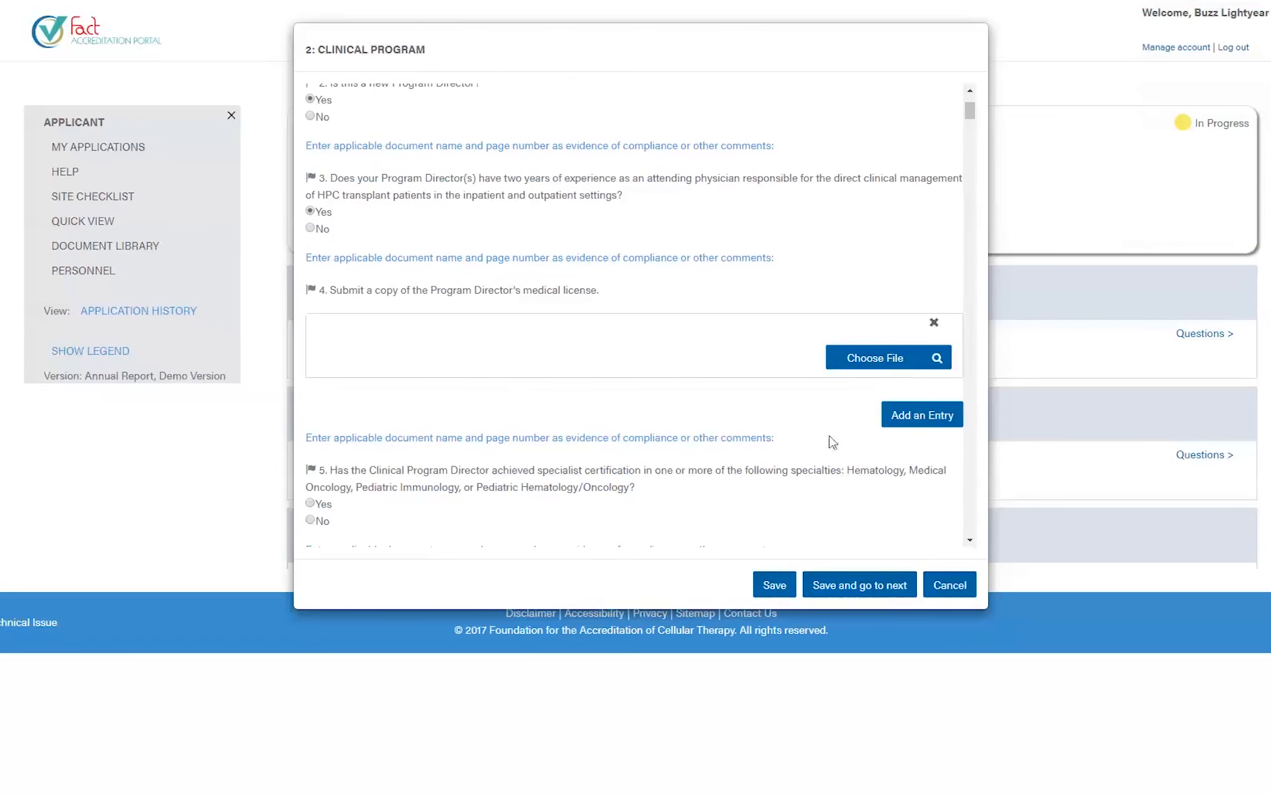
- Attach three physician certificates to question 4, including Attending Physician Certificate.png and Certificate 3.png
left_click(859, 366)
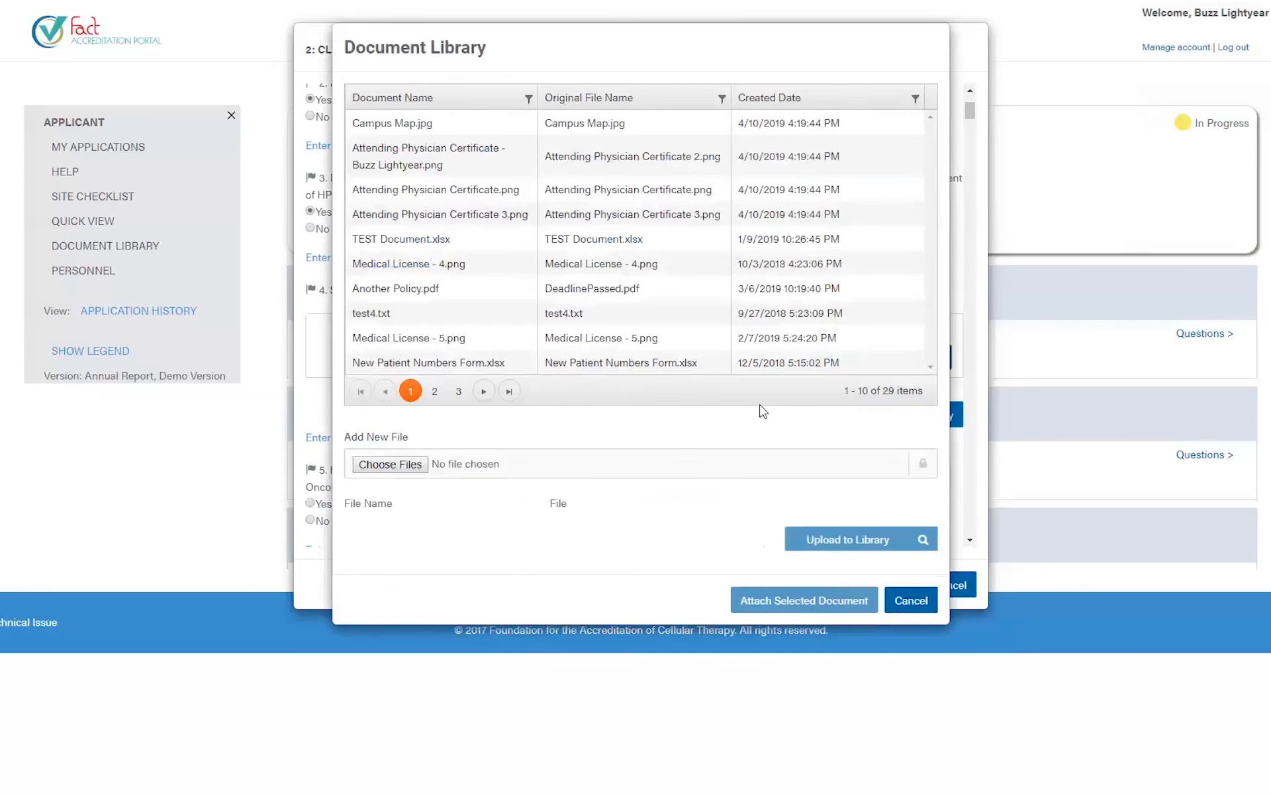
left_click(401, 157)
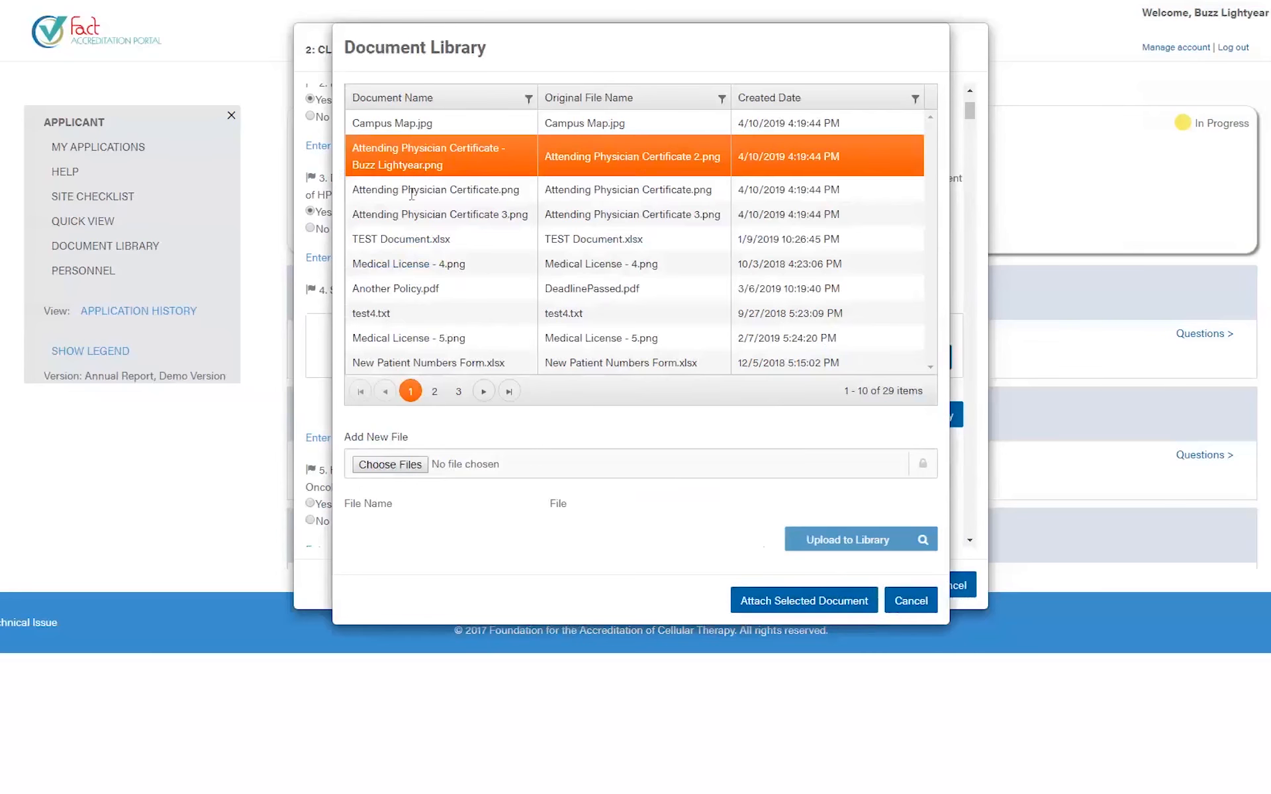
left_click(410, 191, "ctrl")
left_click(405, 212, "ctrl")
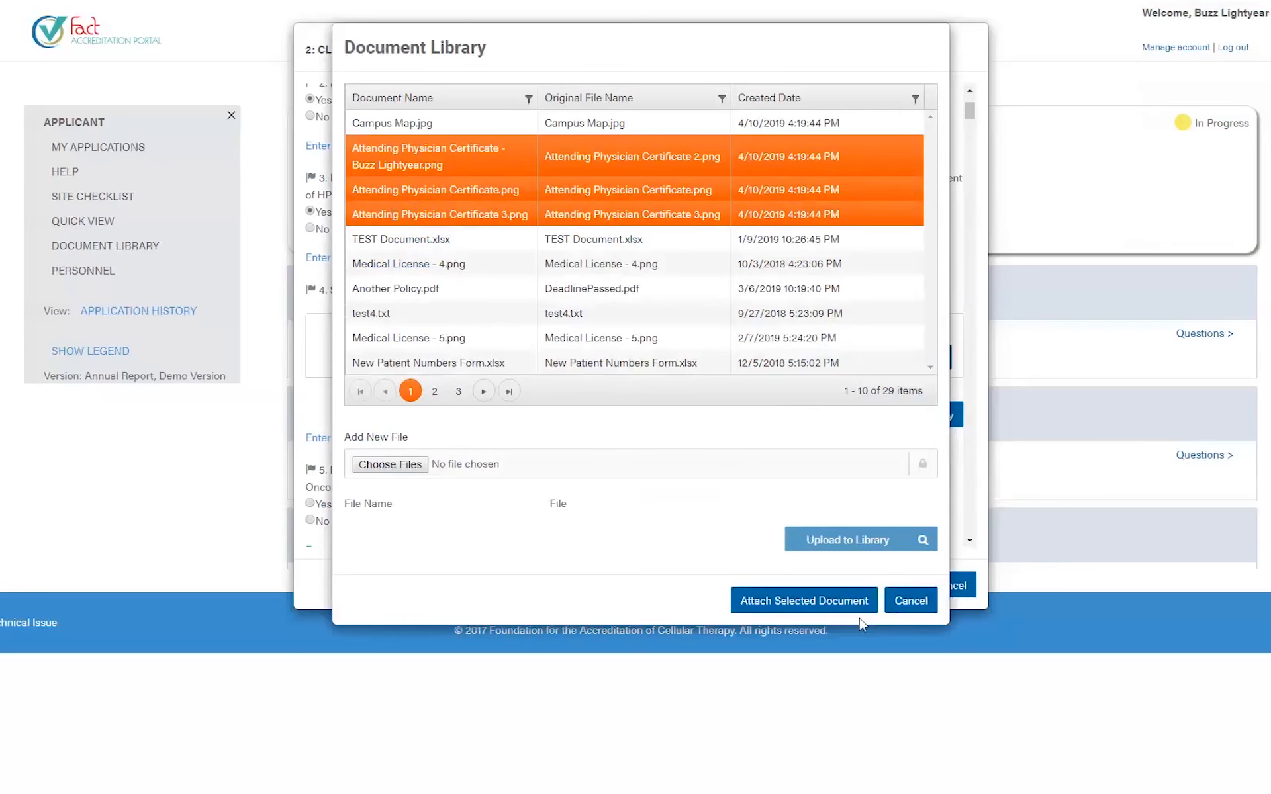
left_click(801, 611)
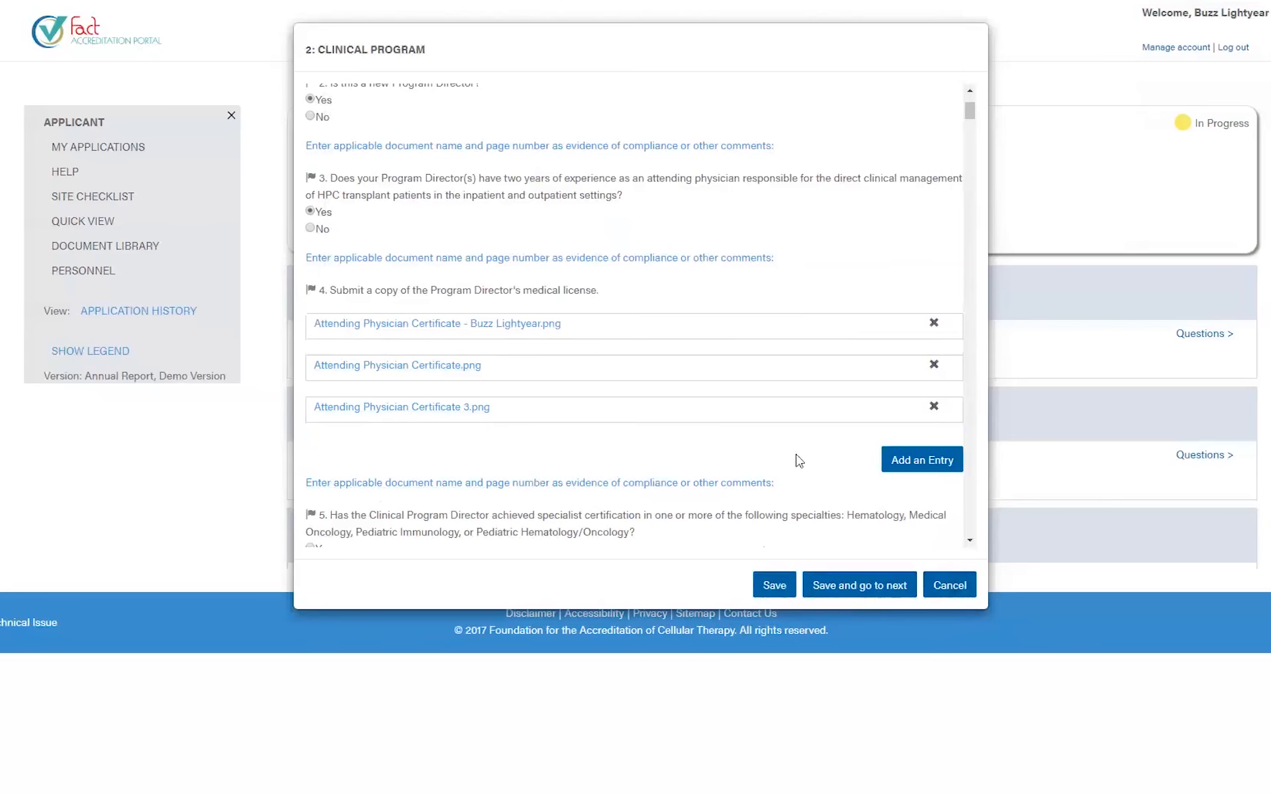
- Add another attachment entry under question 4 and open its Document Library
scroll(635, 360, "down", 2)
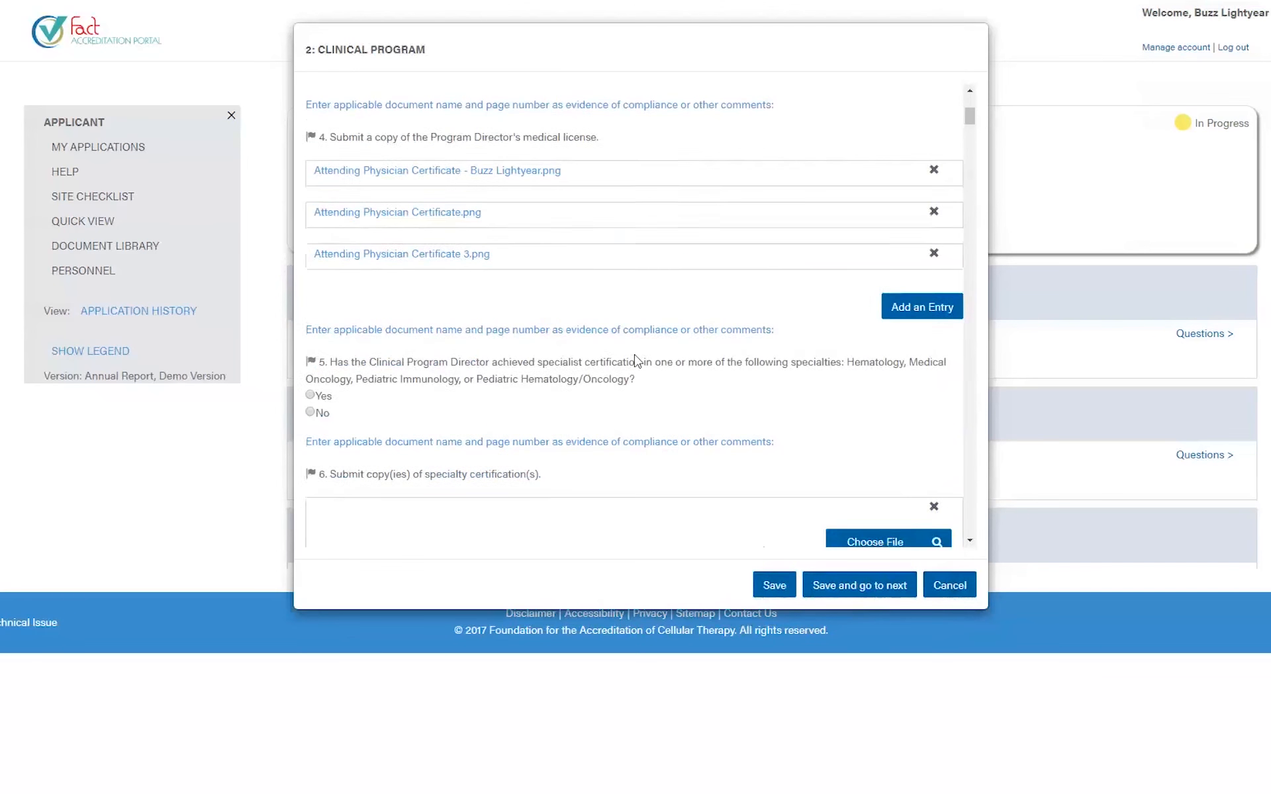
left_click(906, 308)
left_click(866, 329)
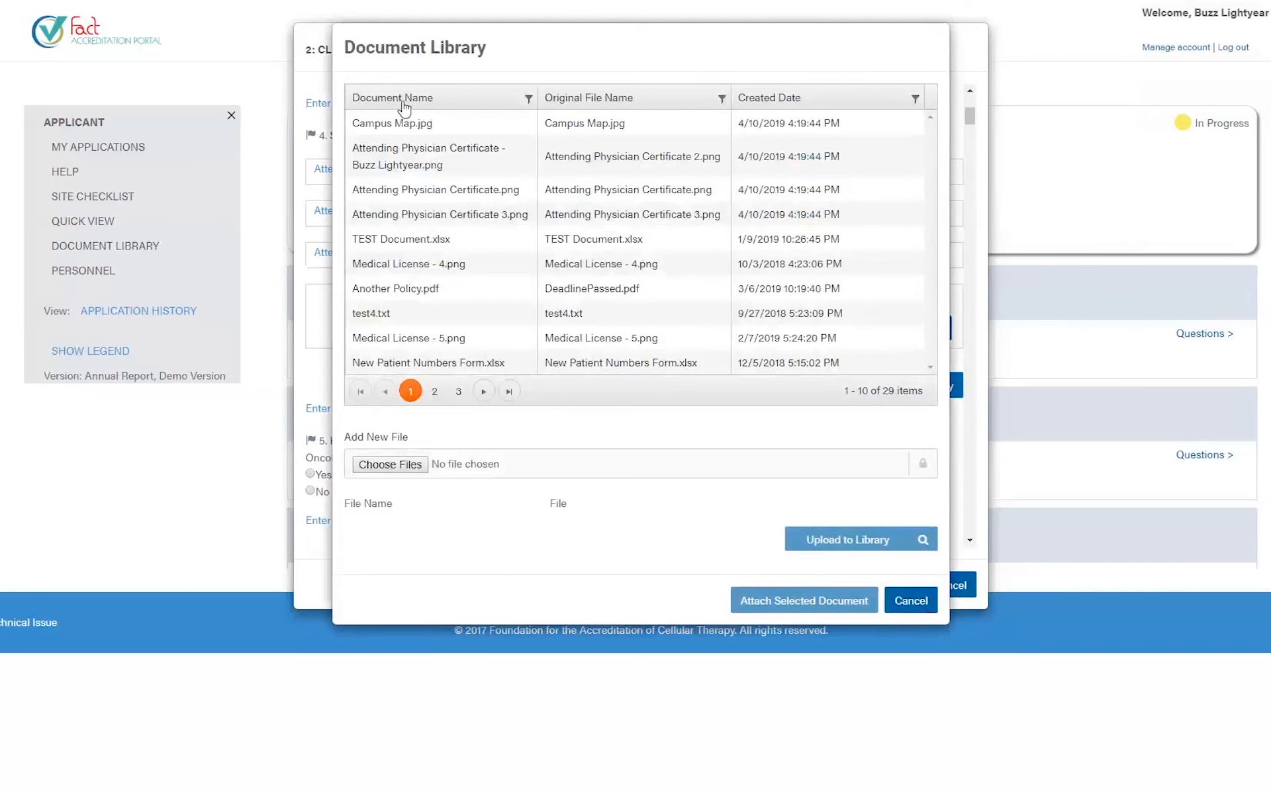
- Sort the library by name, original file name and created date, ending with names descending
left_click(405, 105)
left_click(405, 105)
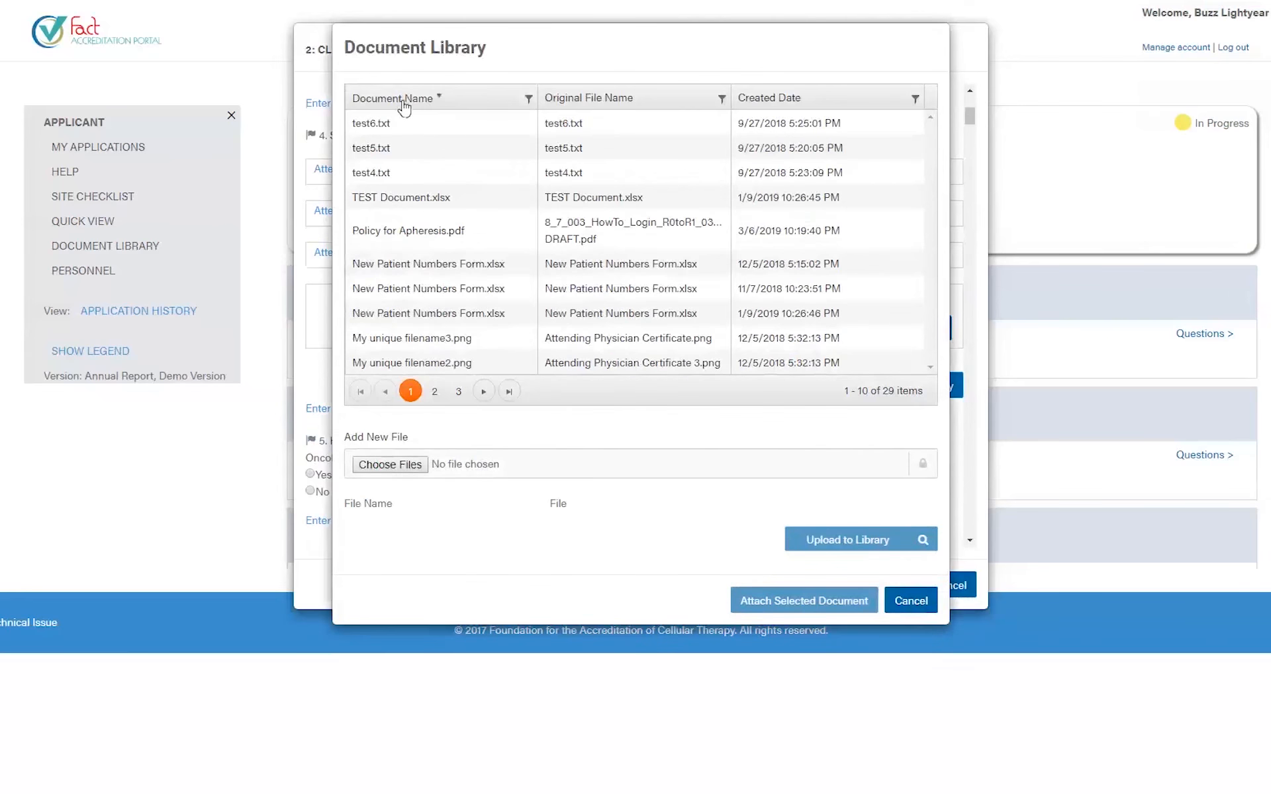
left_click(580, 99)
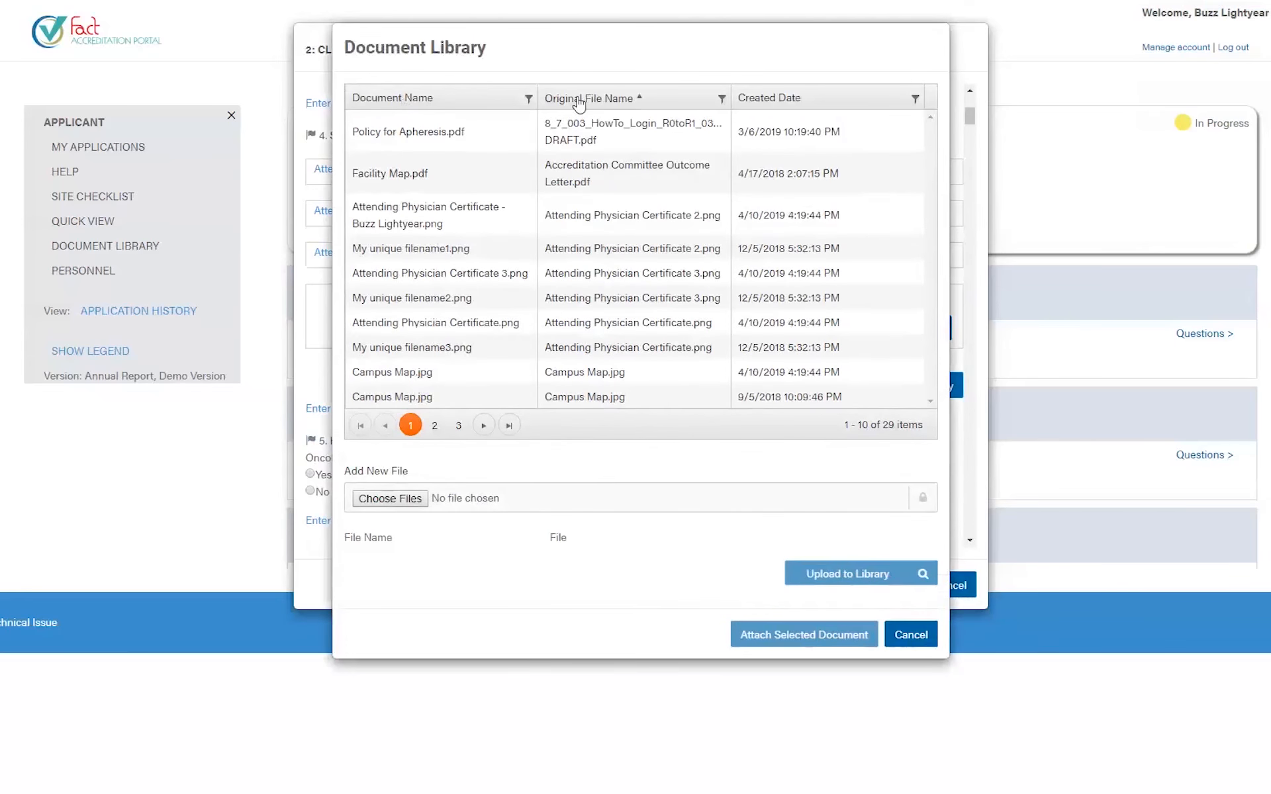
left_click(579, 99)
left_click(767, 101)
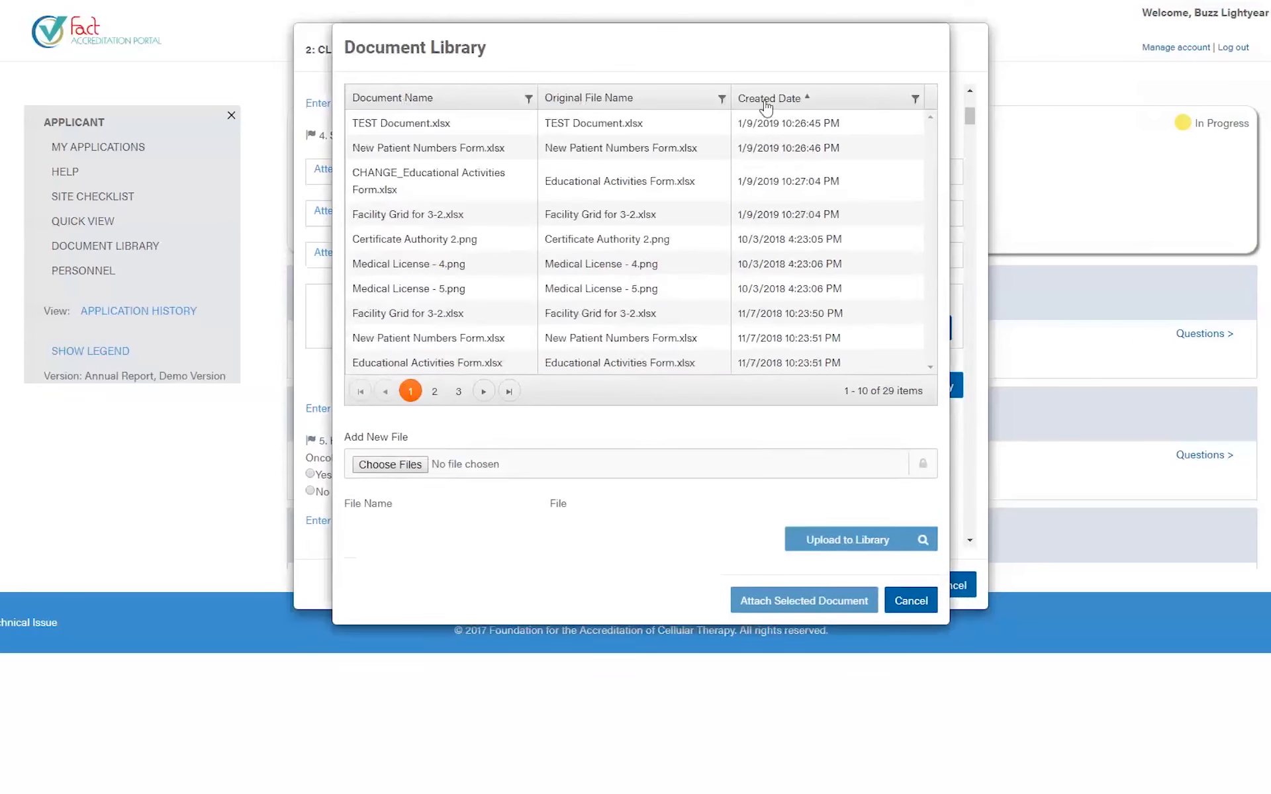
left_click(767, 99)
left_click(410, 99)
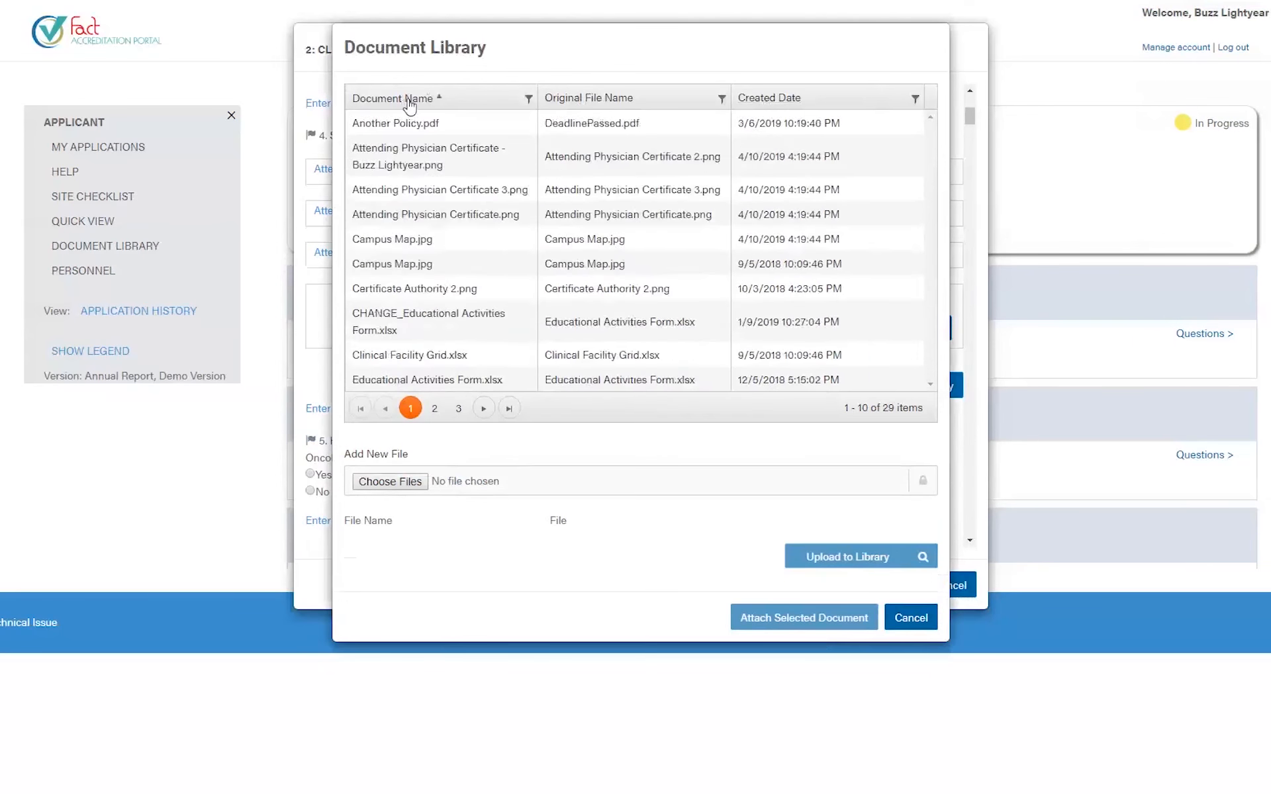
left_click(410, 101)
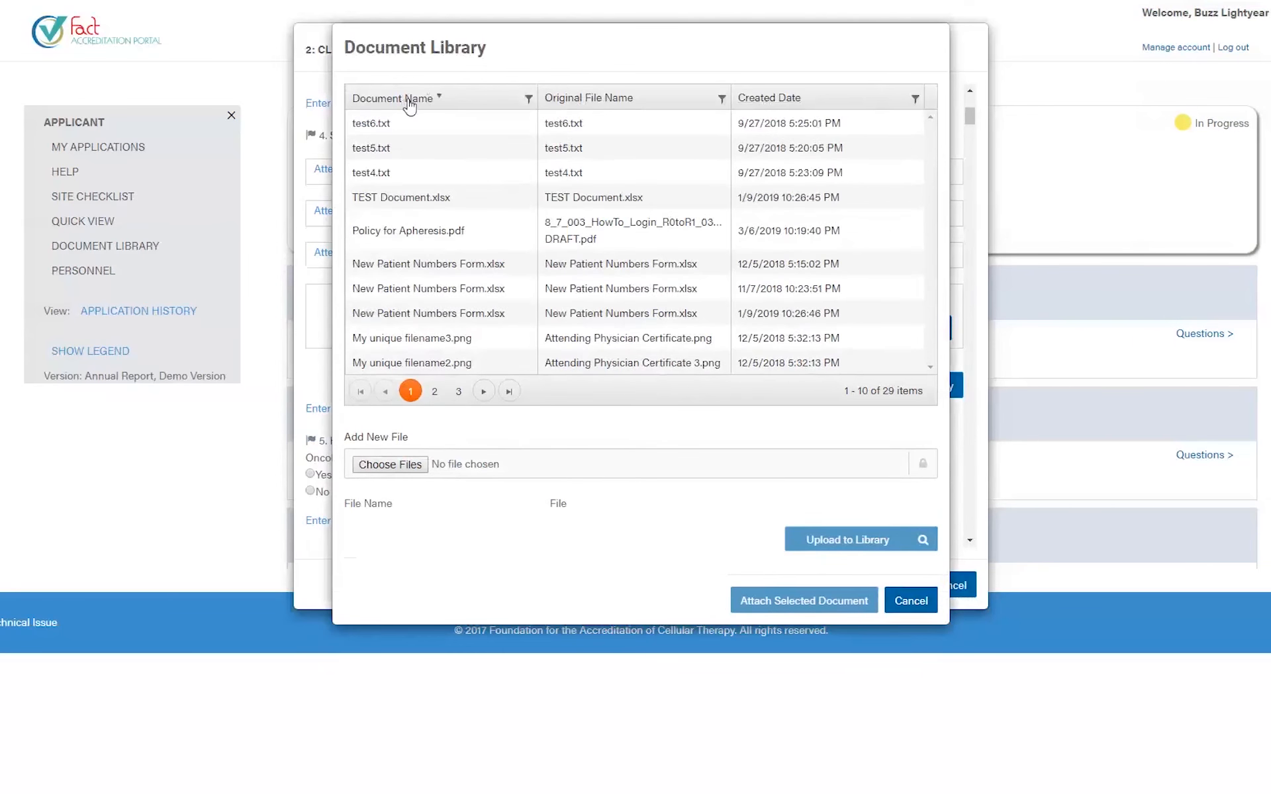
- Filter Document Name by the doctor's name and attach their medical license file to question 4
left_click(529, 99)
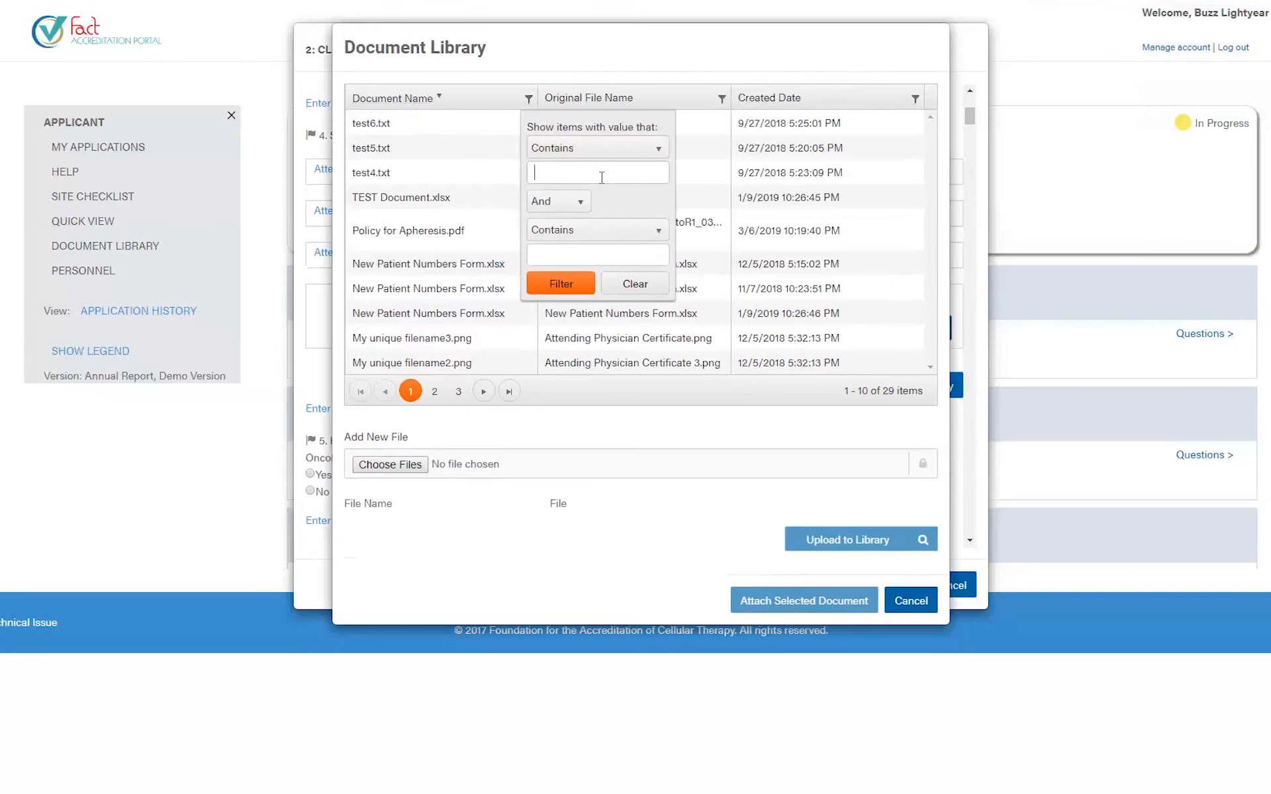
type("Buzz")
left_click(564, 284)
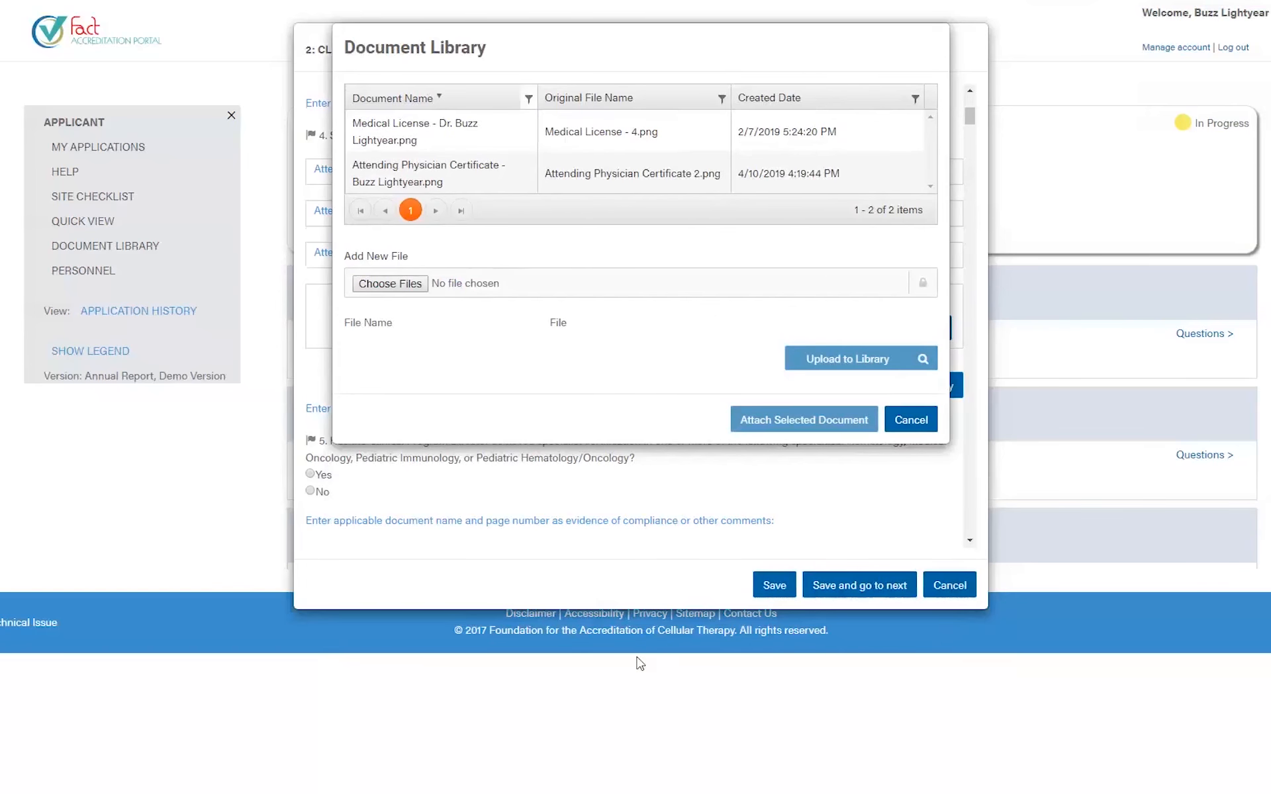
left_click(430, 142)
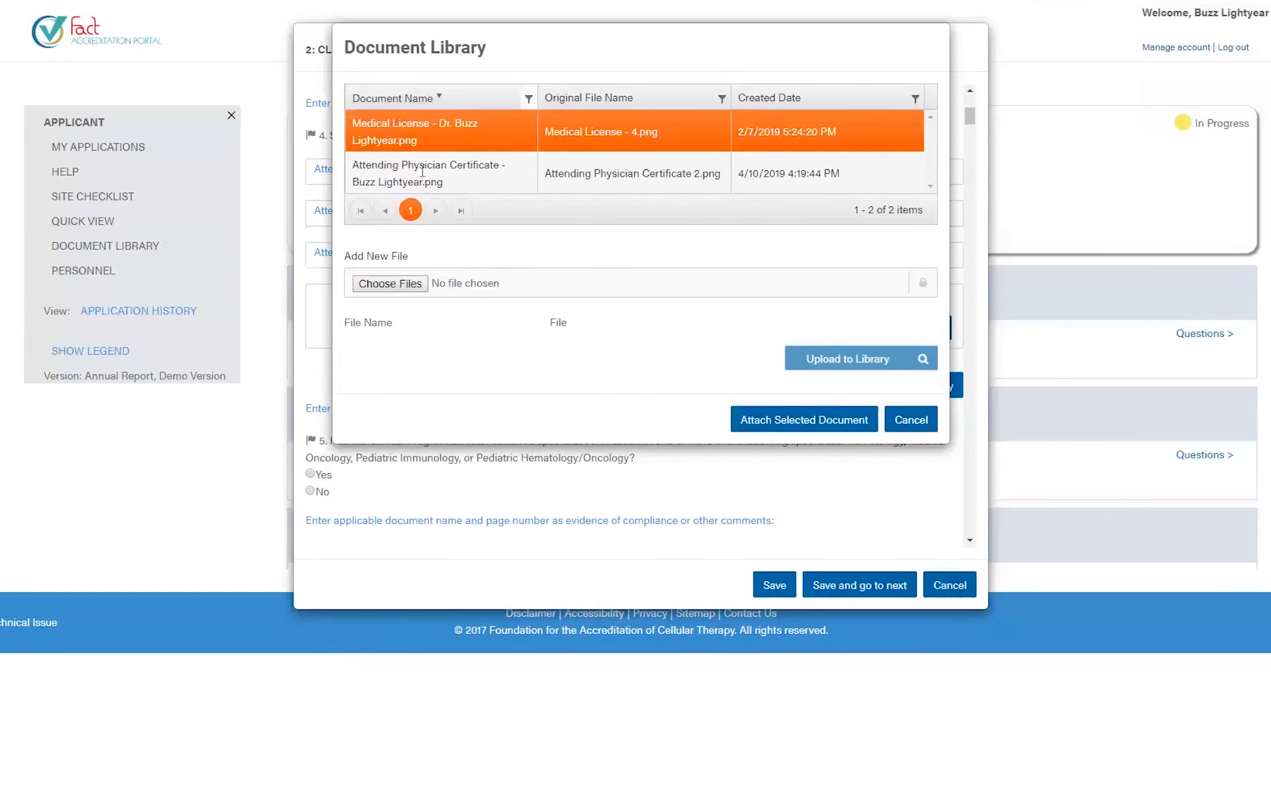
left_click(427, 174)
left_click(424, 147)
left_click(833, 428)
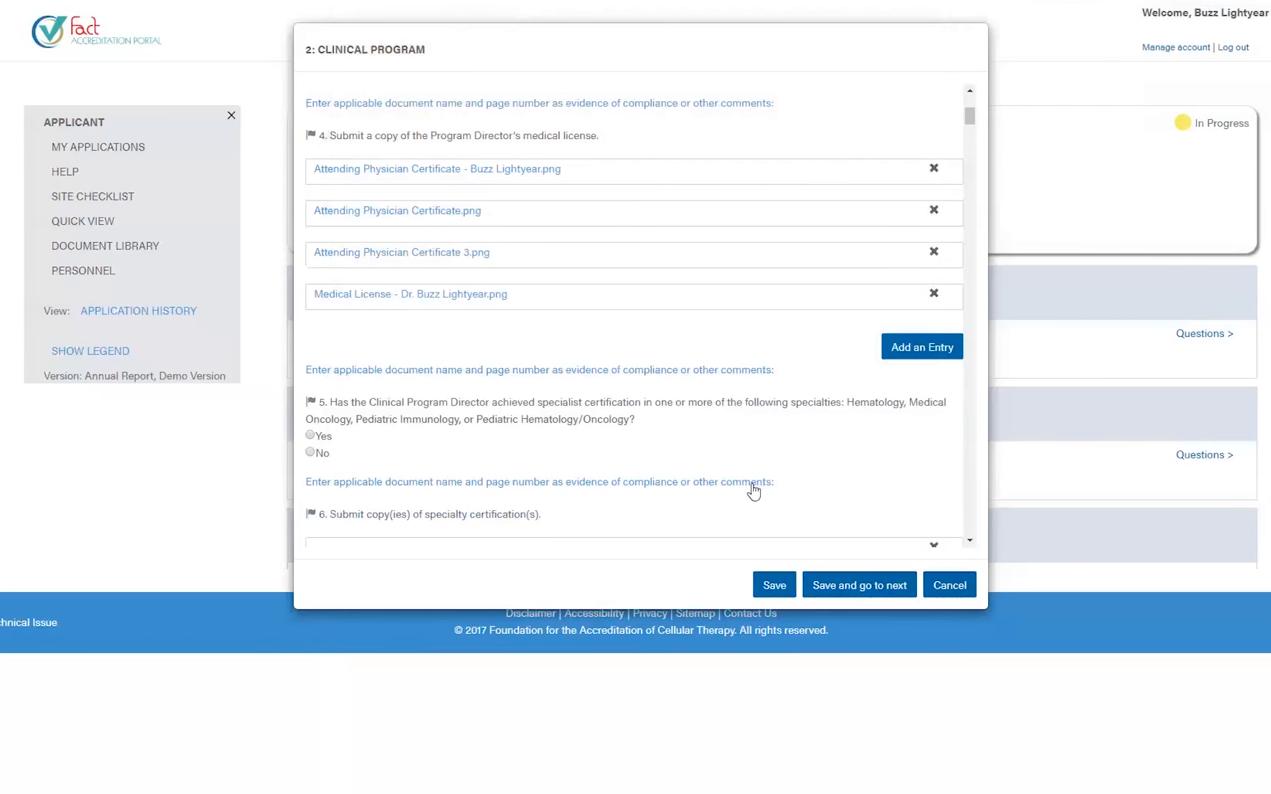
- Add an attachment entry, close the library without choosing anything, and delete the empty entry
left_click(918, 346)
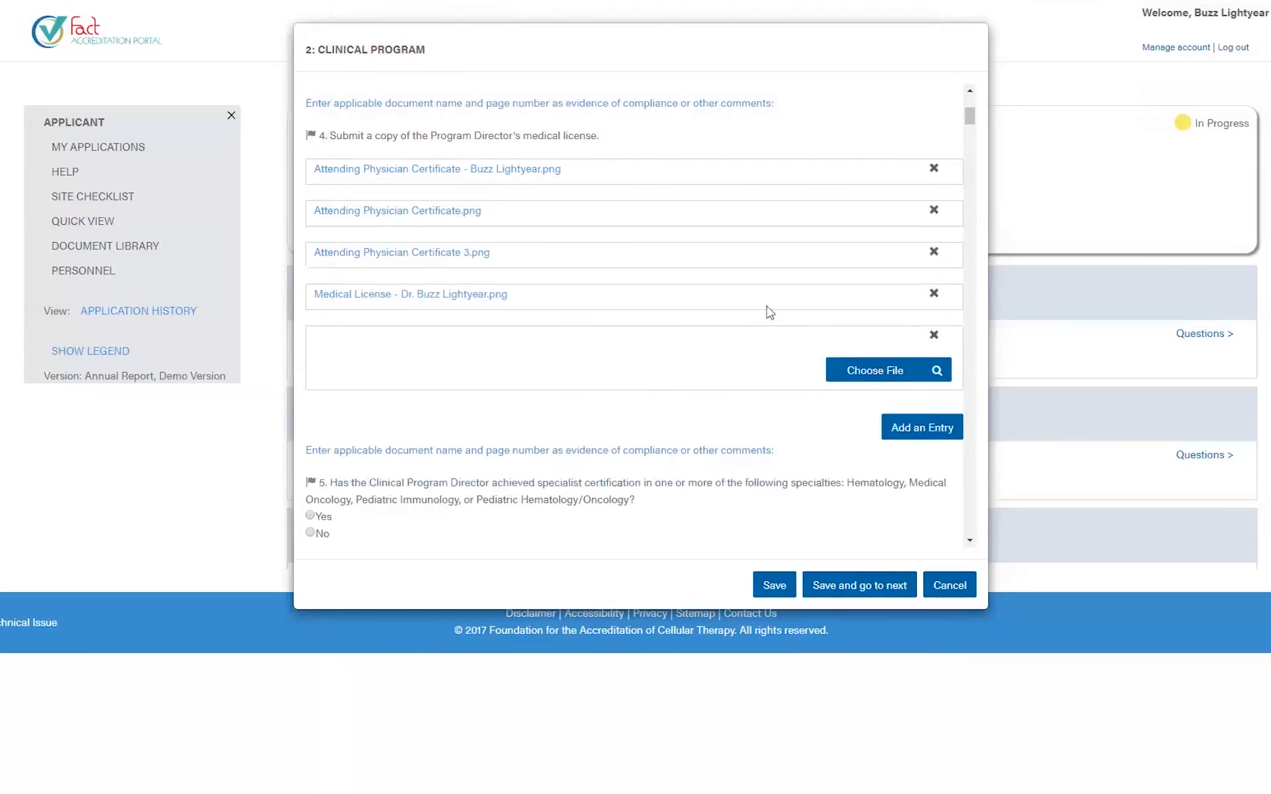
left_click(854, 370)
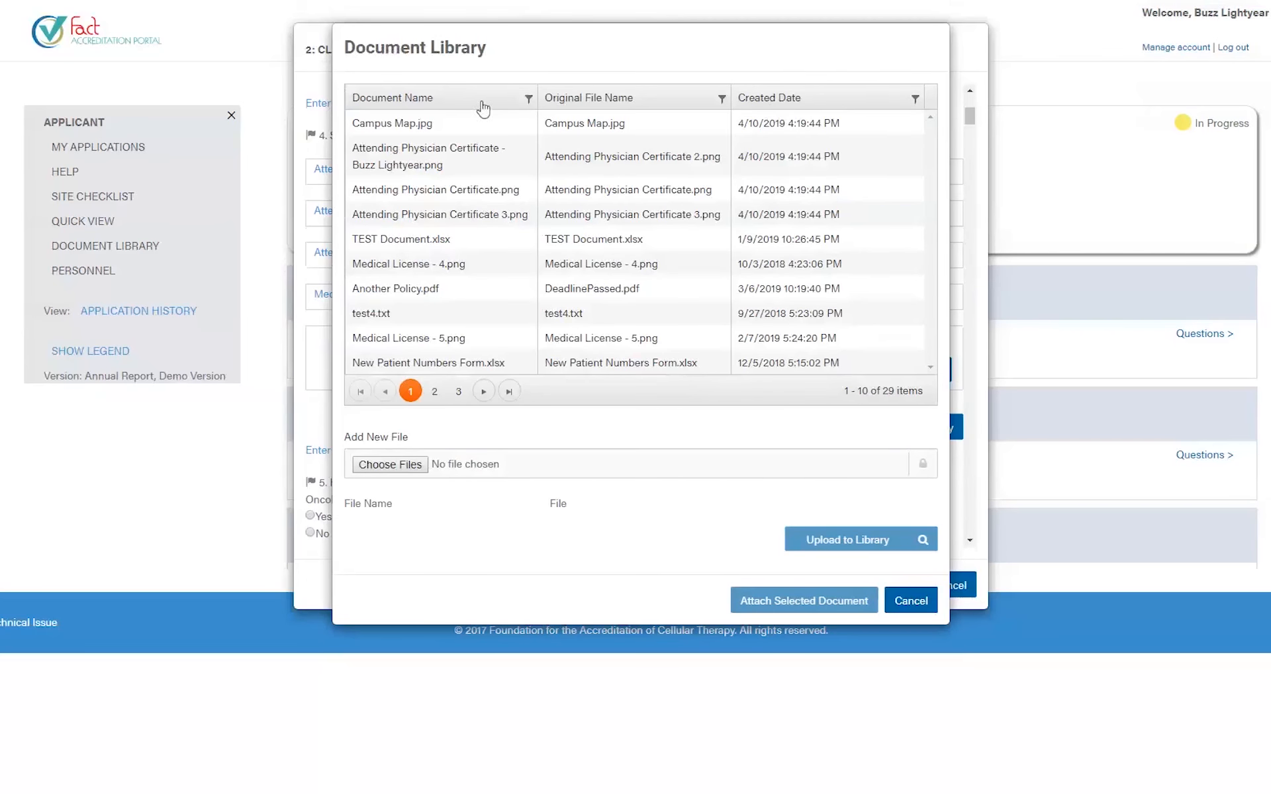
left_click(917, 608)
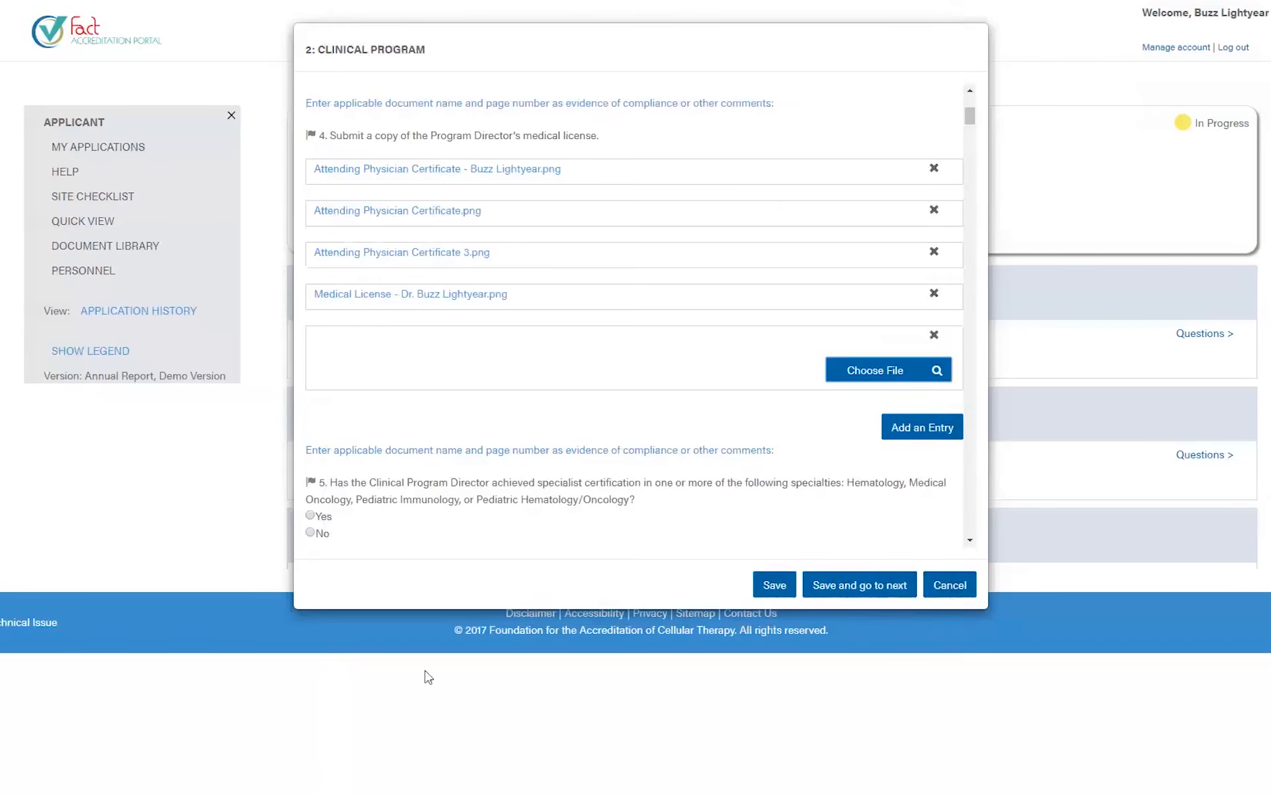
left_click(933, 336)
- Answer Yes to question 5 and scroll down to question 14
scroll(601, 438, "down", 2)
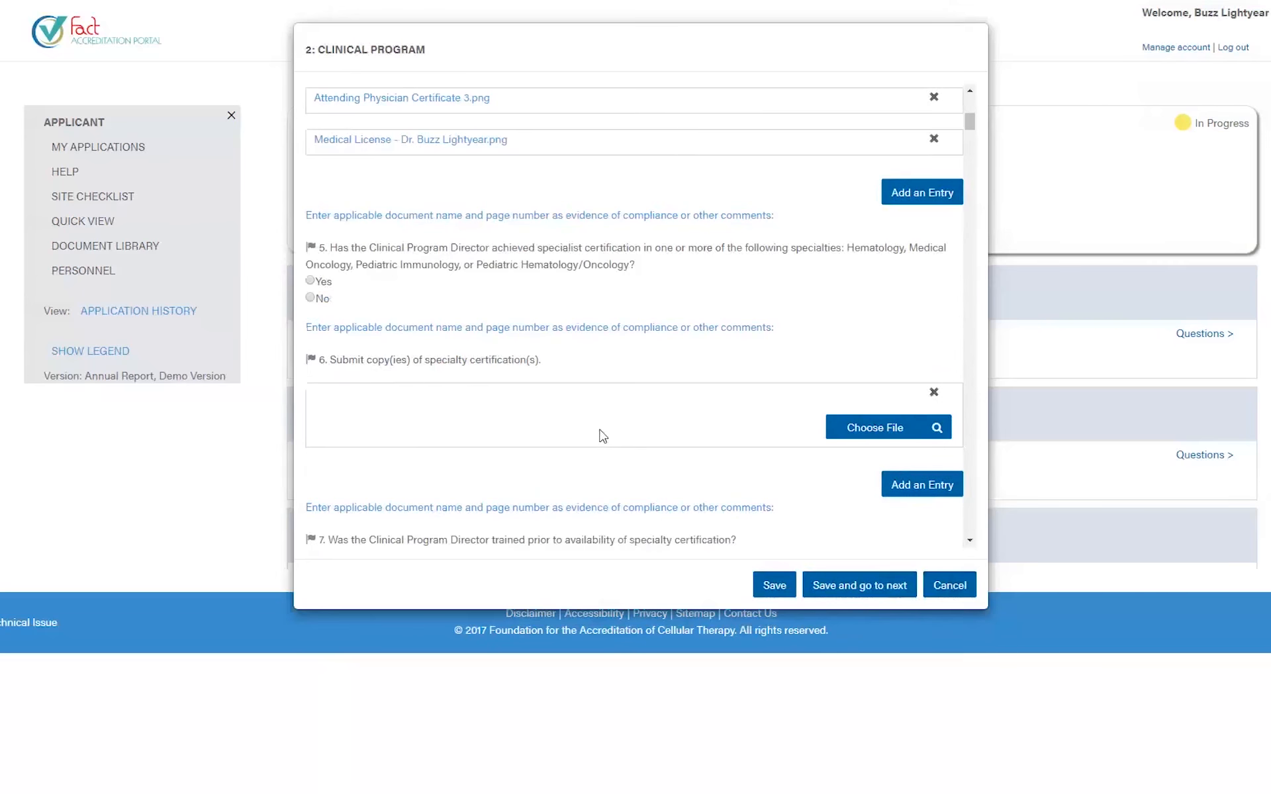
left_click(324, 281)
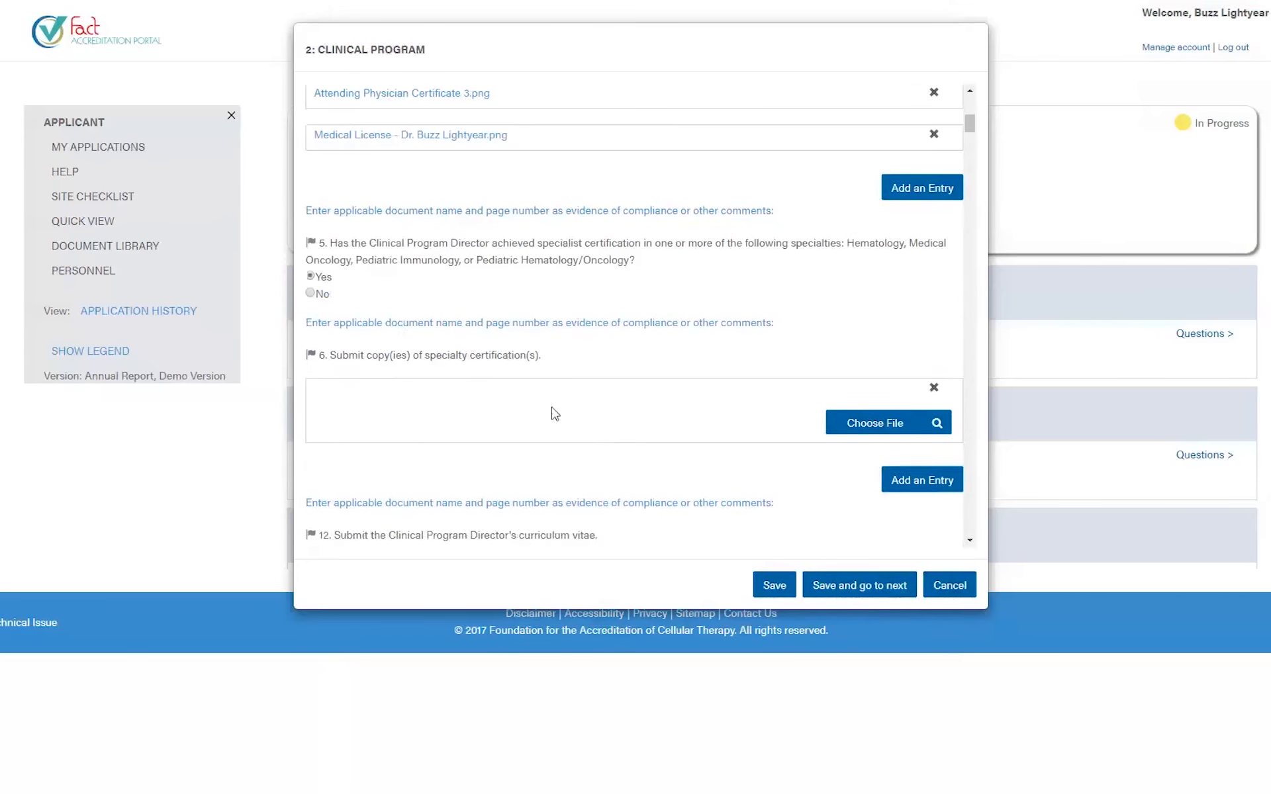
scroll(504, 331, "down", 3)
scroll(493, 397, "down", 1)
scroll(492, 440, "down", 4)
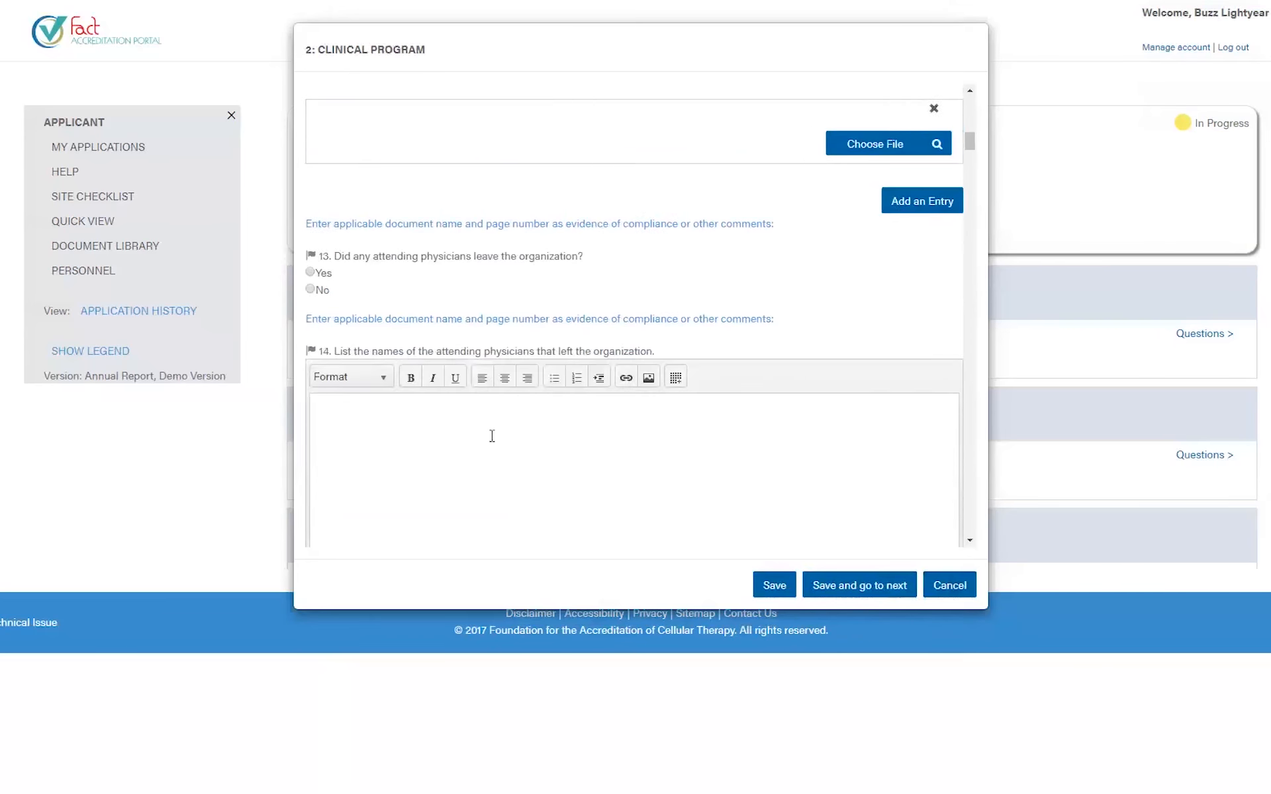
scroll(491, 440, "up", 1)
left_click(464, 348)
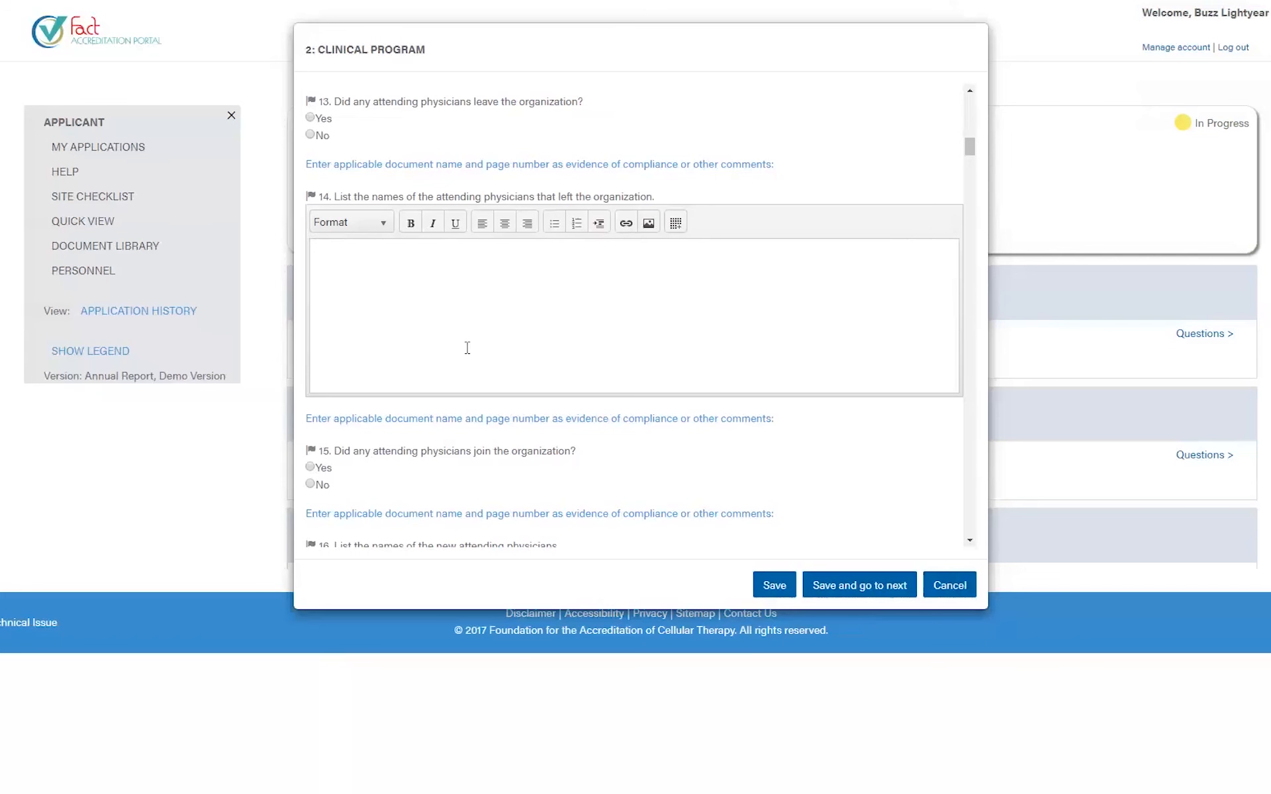
- Enter "This is my comment" and make the word comment bold, italic and underlined
type("This is my comment")
left_click_drag(363, 247, 407, 244)
left_click(411, 223)
left_click(432, 223)
left_click(455, 223)
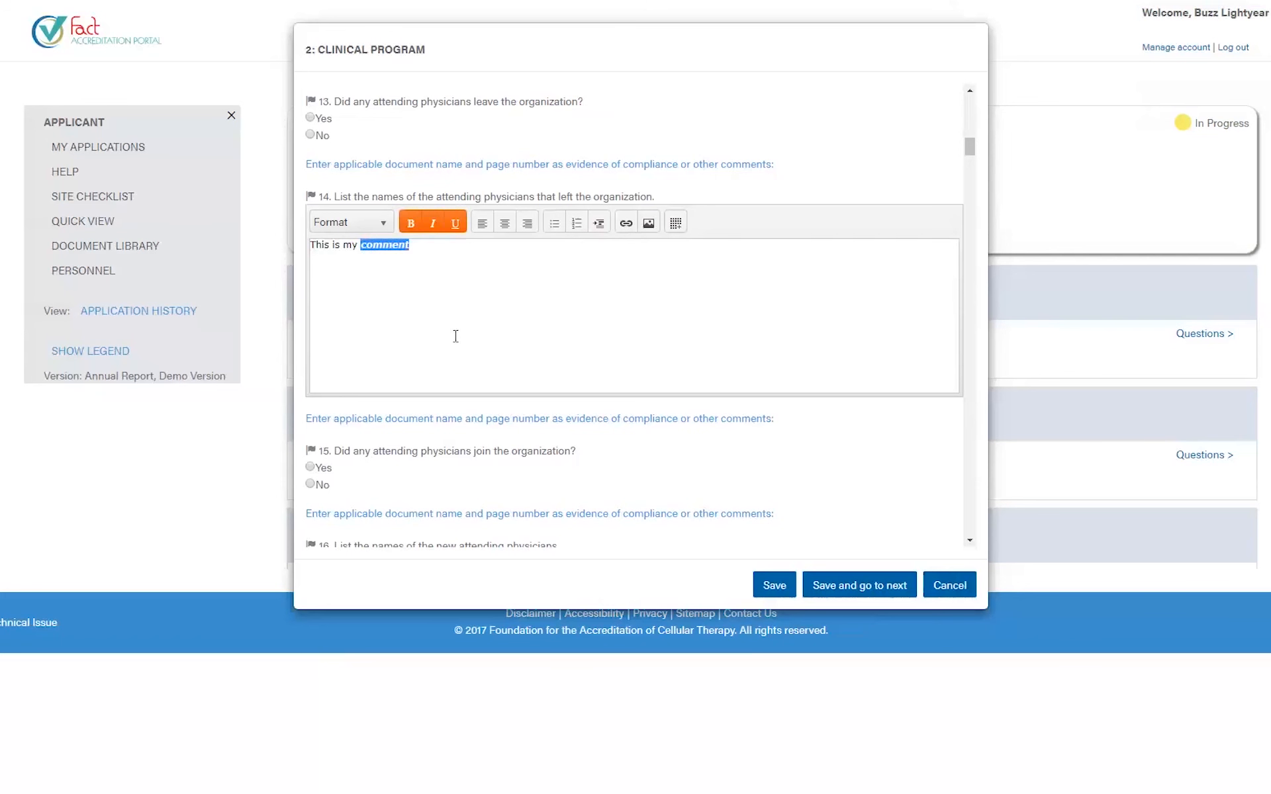
left_click(445, 264)
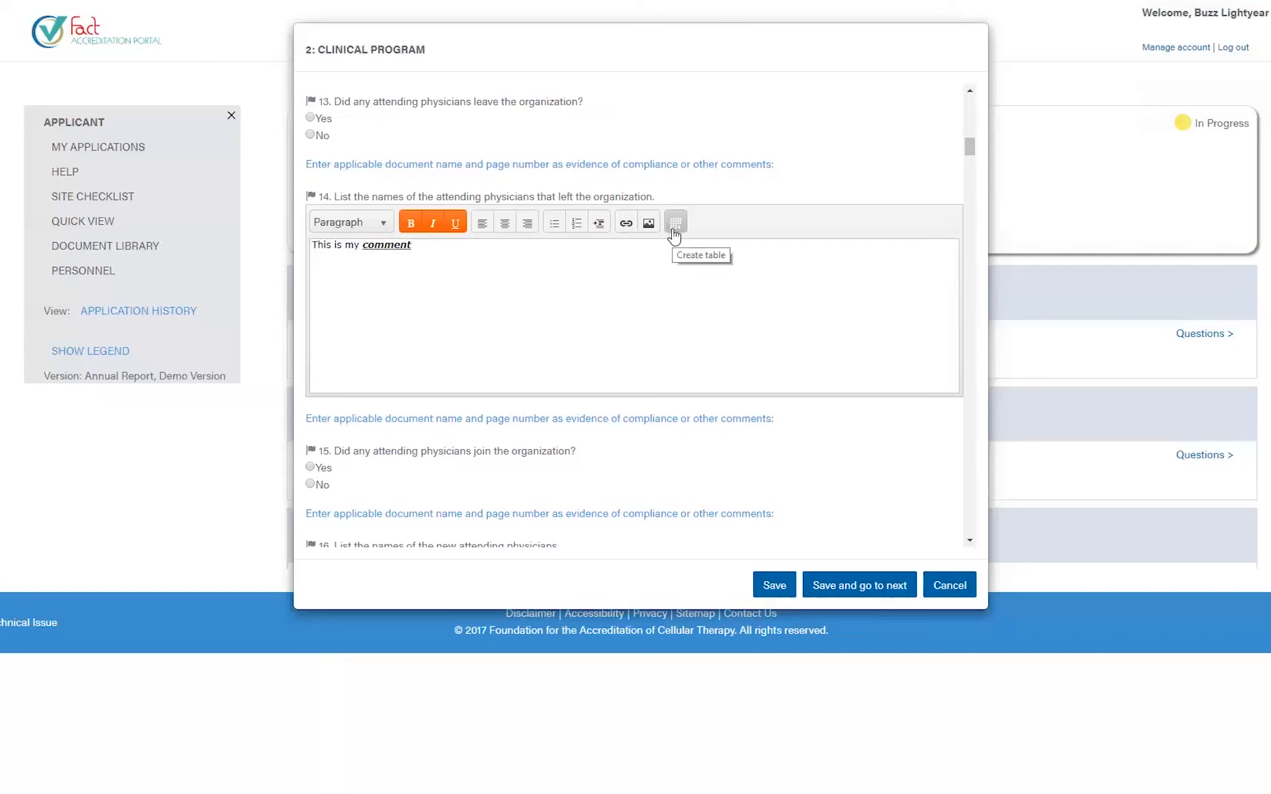
- Add "this is my bullet" as a single numbered list item
type("this is my bullet")
left_click(555, 223)
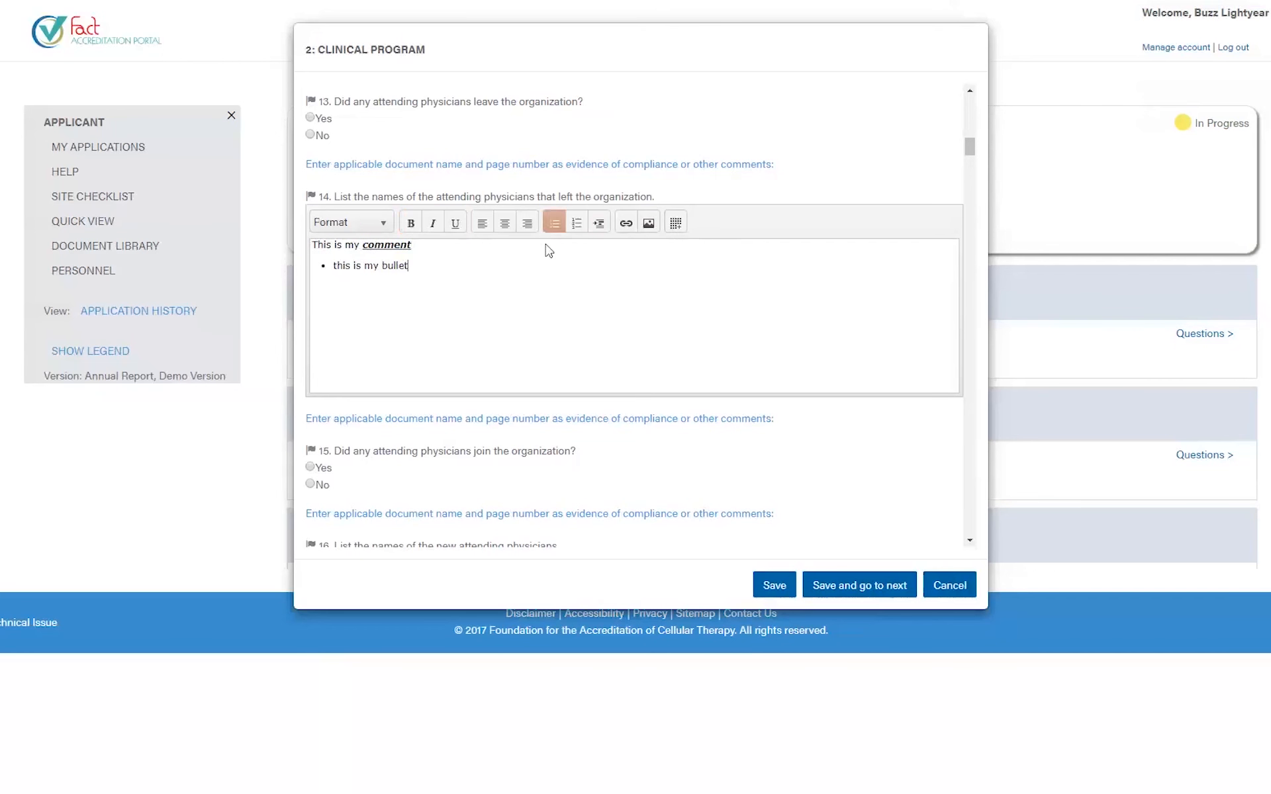
left_click(576, 224)
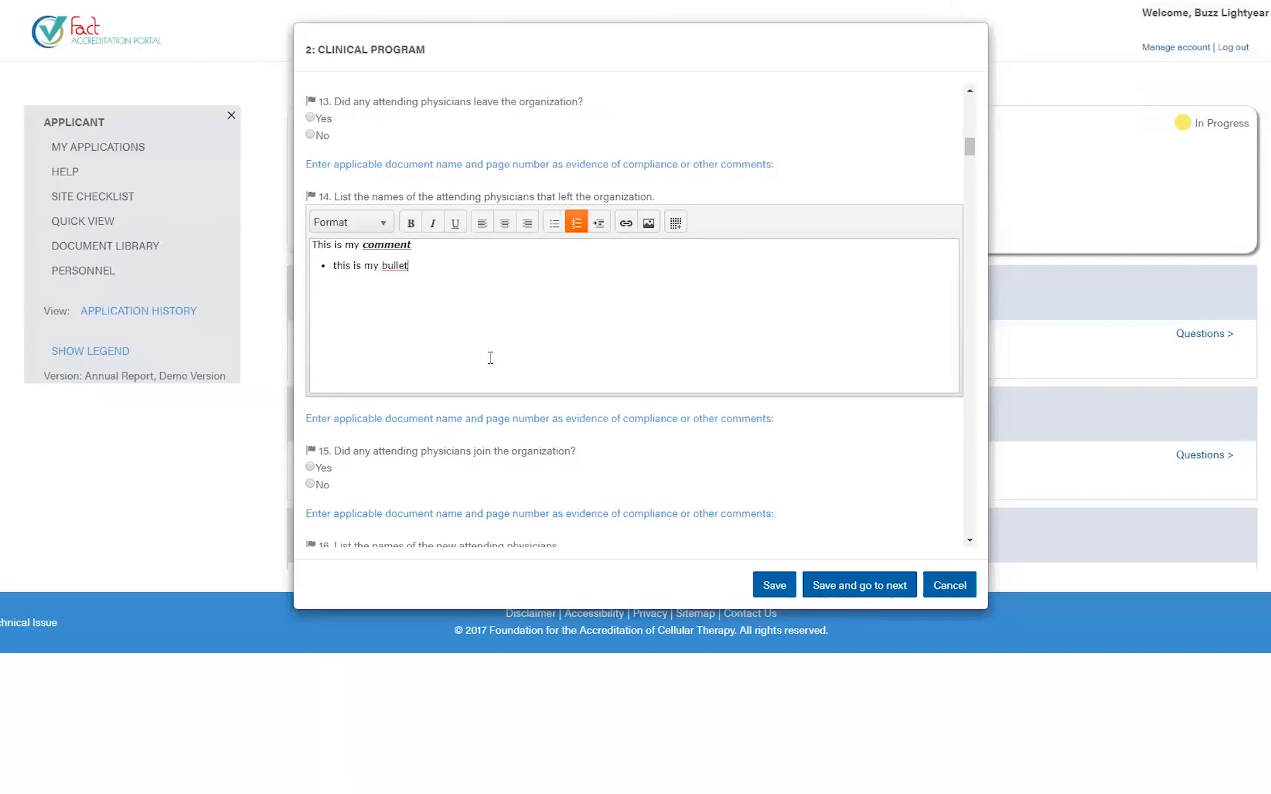
key("Return")
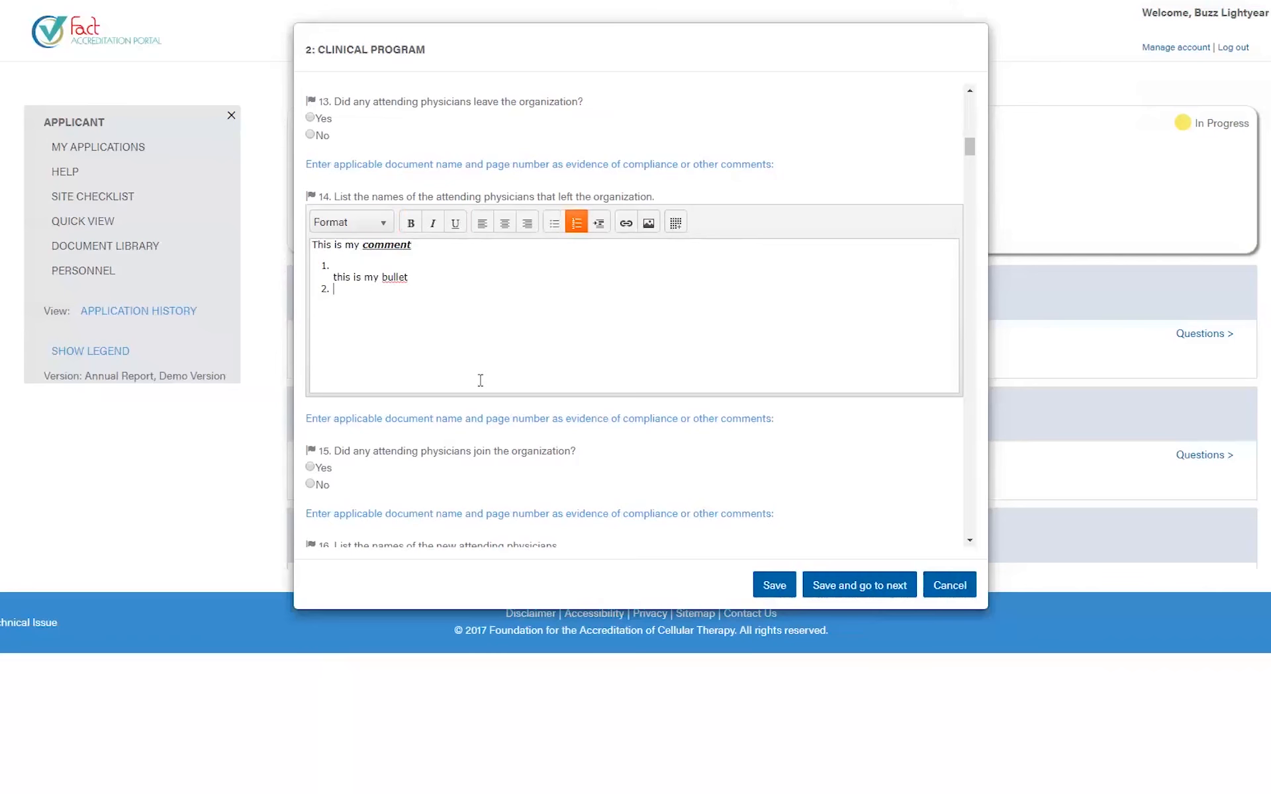
key("BackSpace")
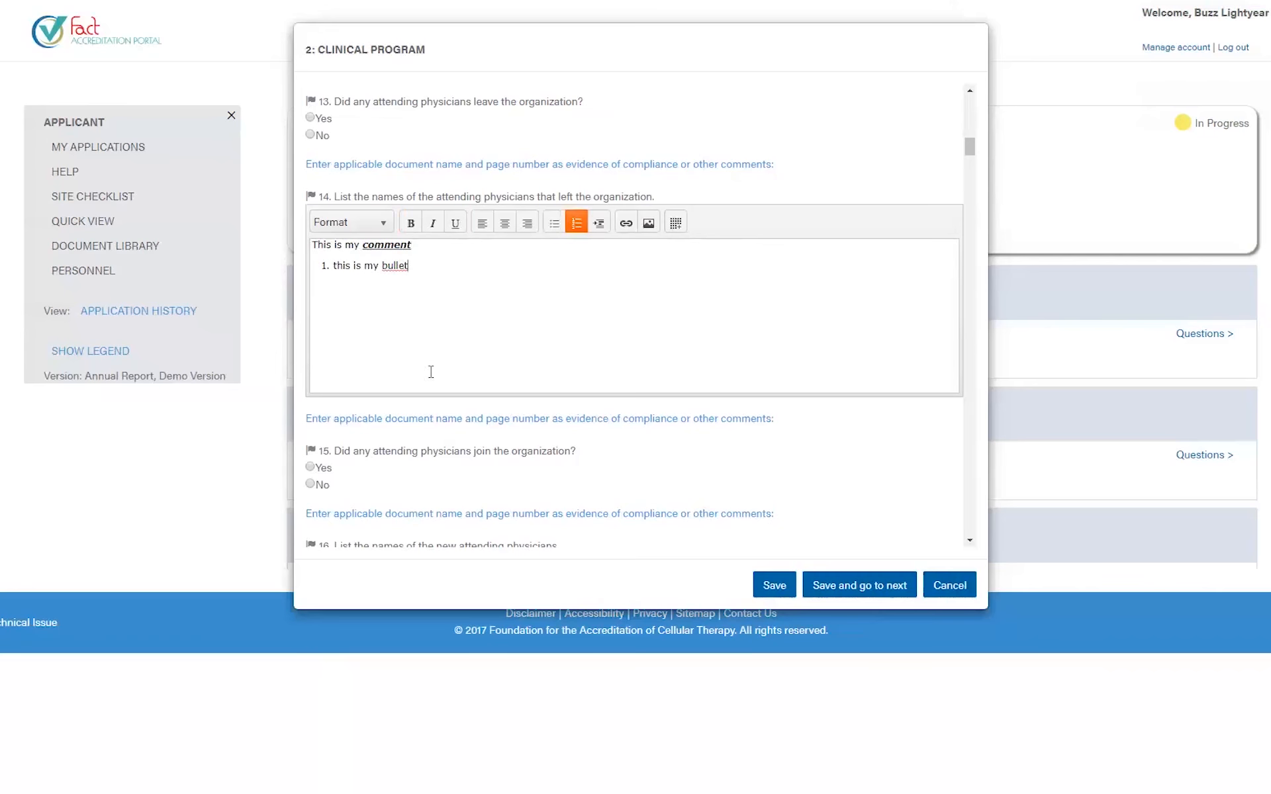
- Set question 31's allogeneic transplant start date to April 17, 2019
scroll(462, 468, "down", 3)
scroll(486, 424, "down", 6)
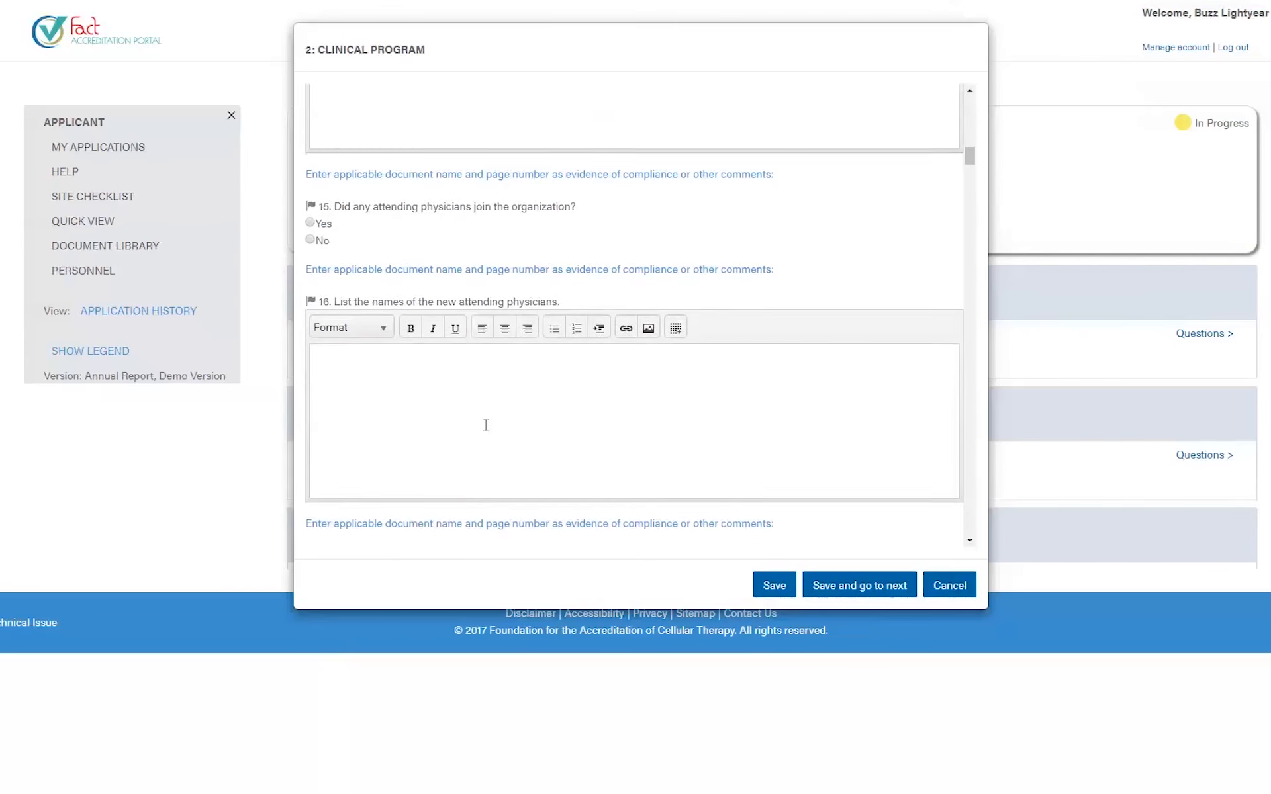
scroll(486, 424, "down", 6)
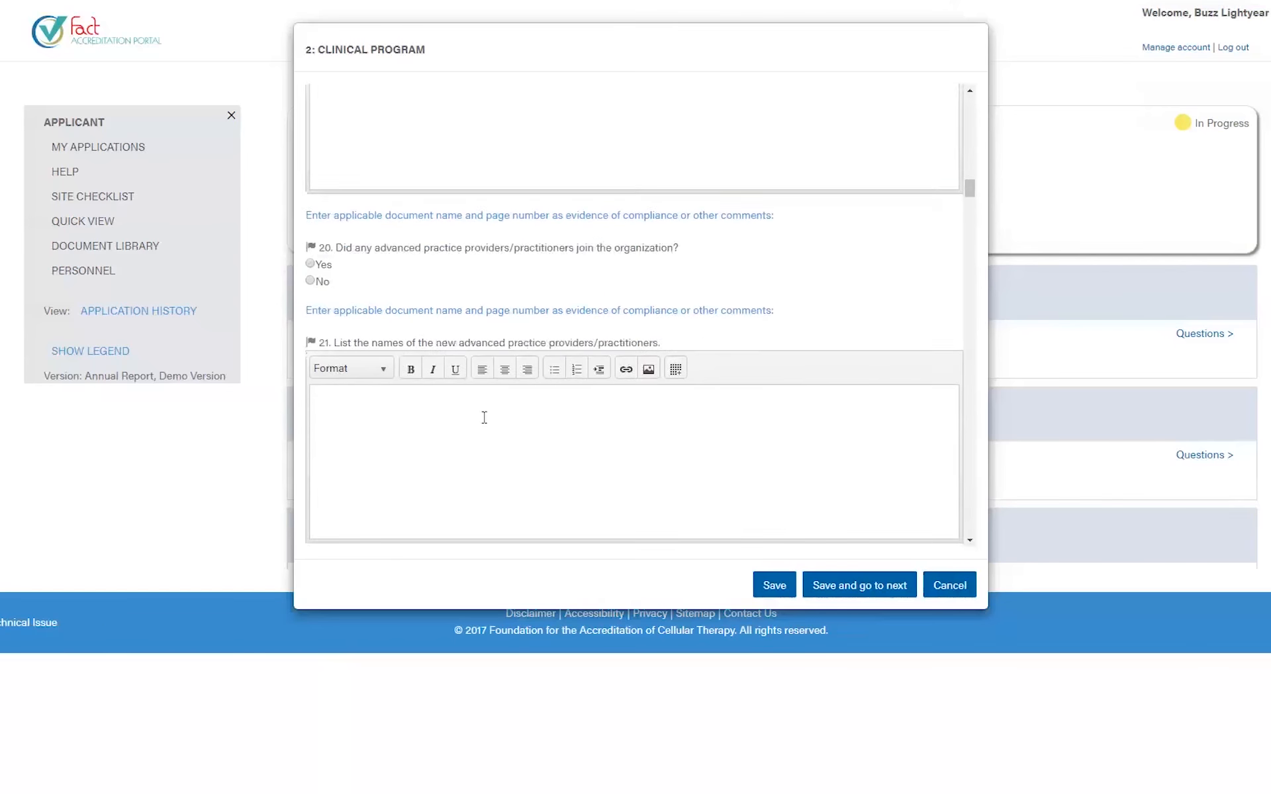
scroll(486, 423, "down", 8)
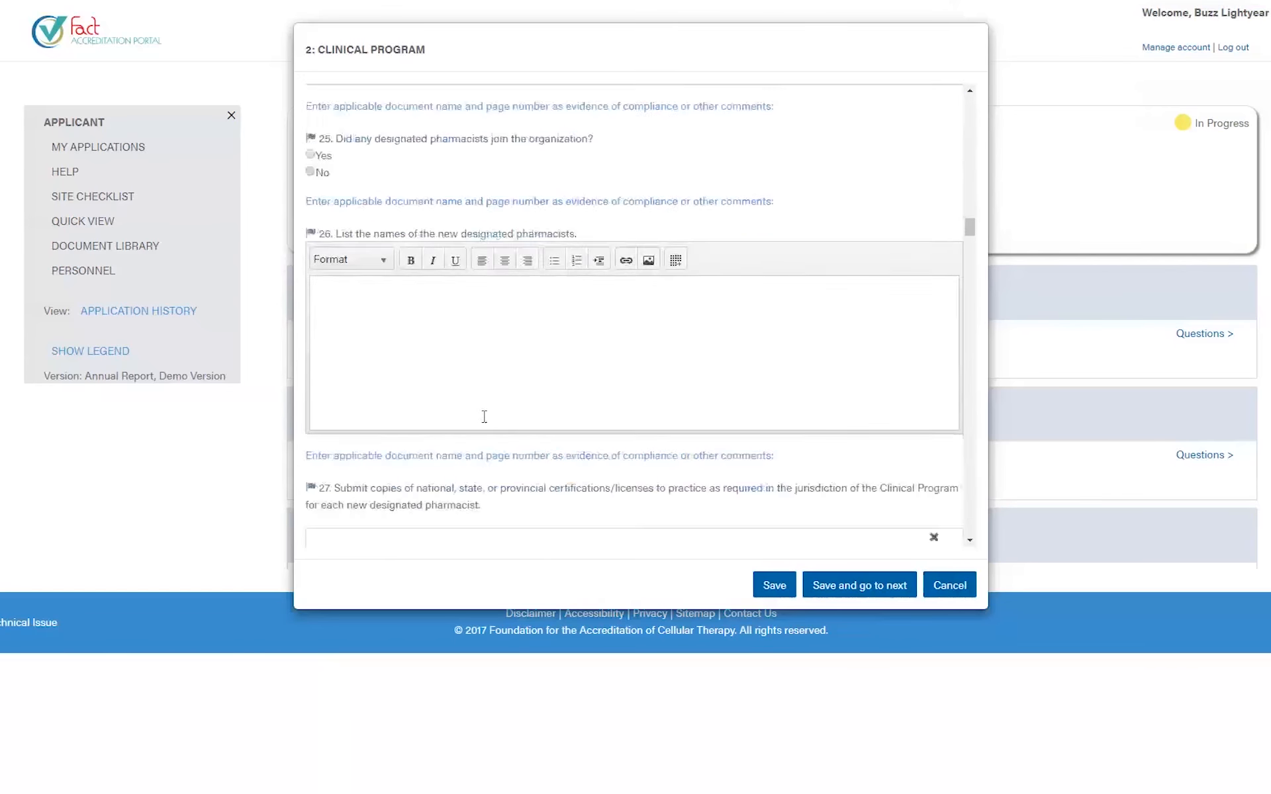
scroll(486, 424, "down", 5)
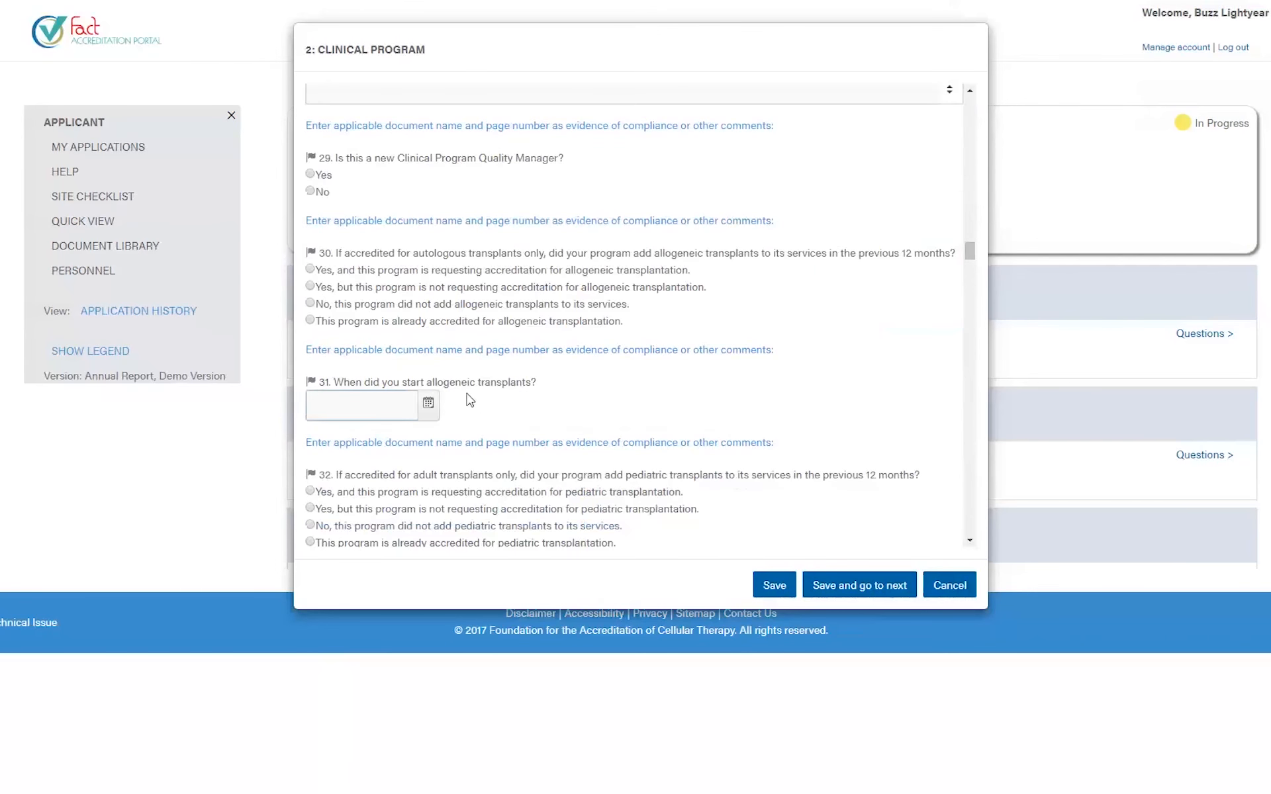
scroll(457, 387, "down", 3)
left_click(429, 326)
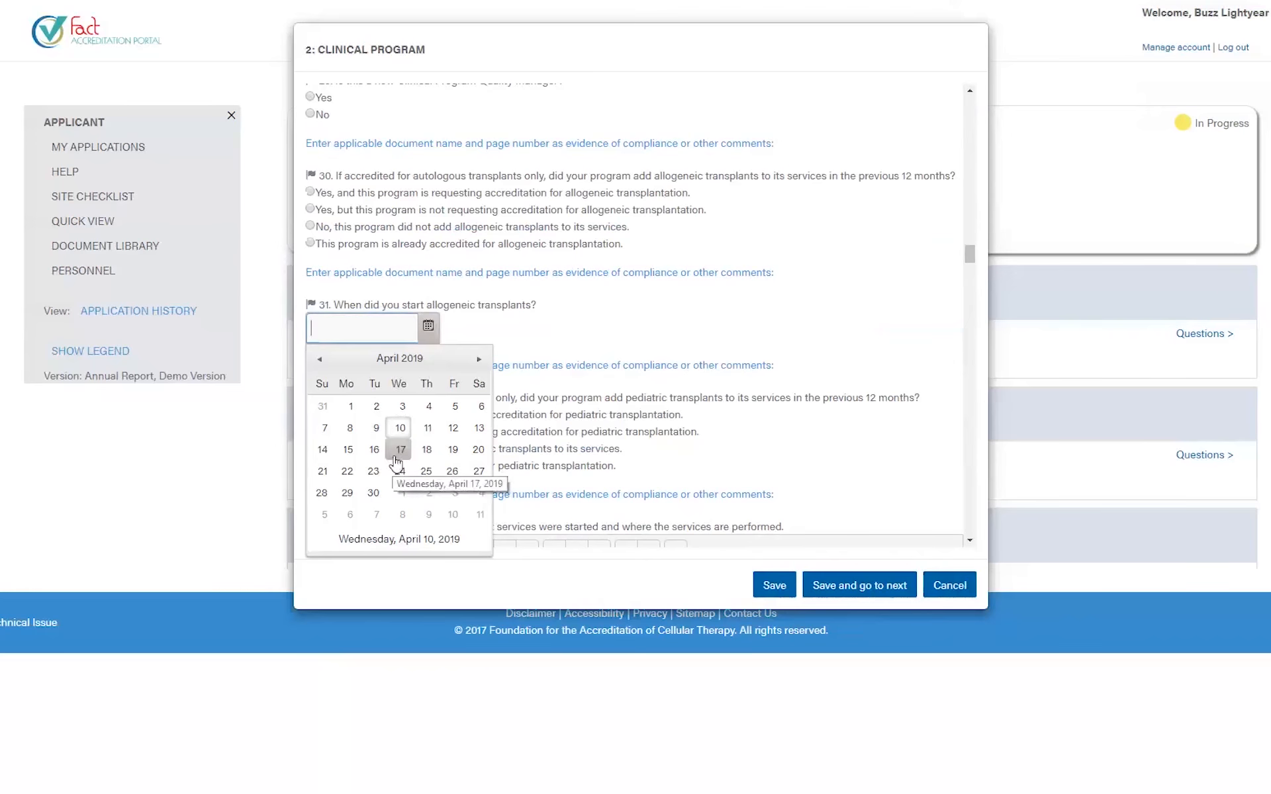
left_click(400, 450)
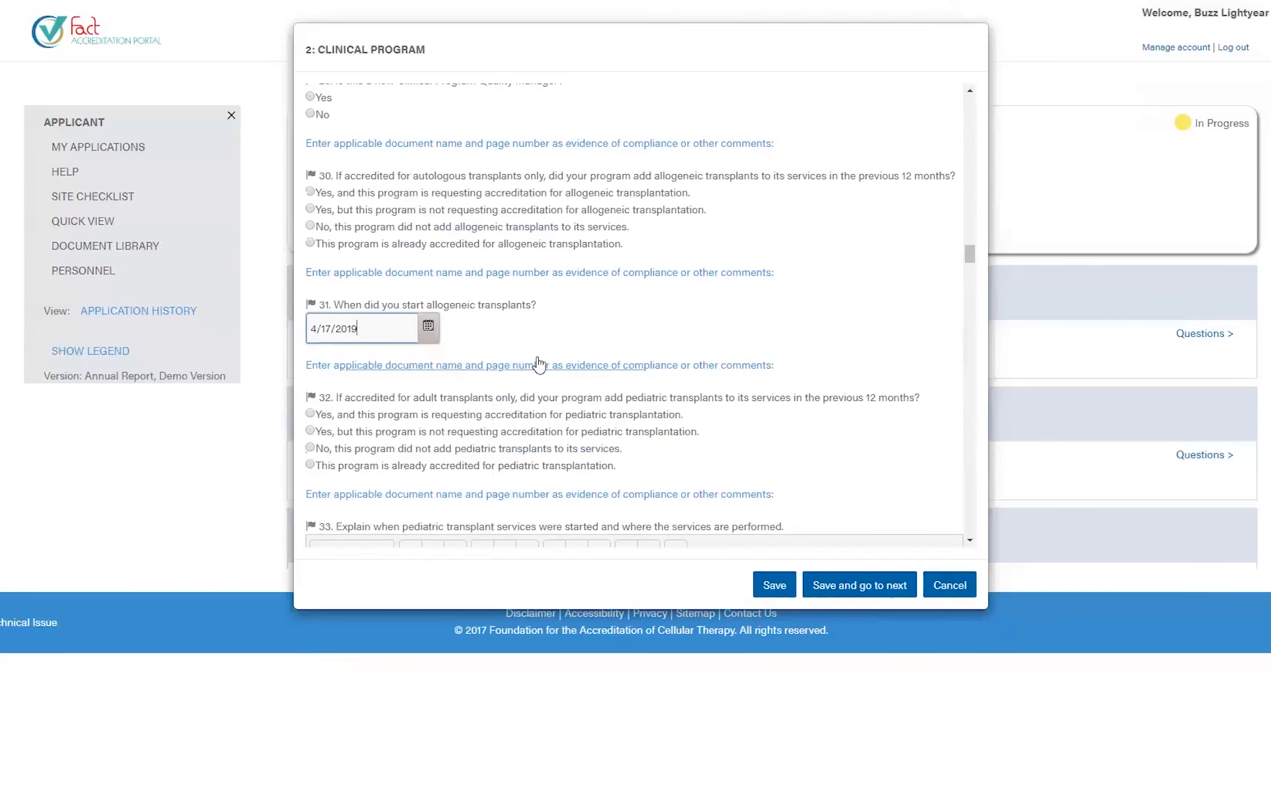
- Scroll to the end of the form at question 68 on the storage facility
scroll(538, 363, "down", 2)
scroll(536, 364, "down", 12)
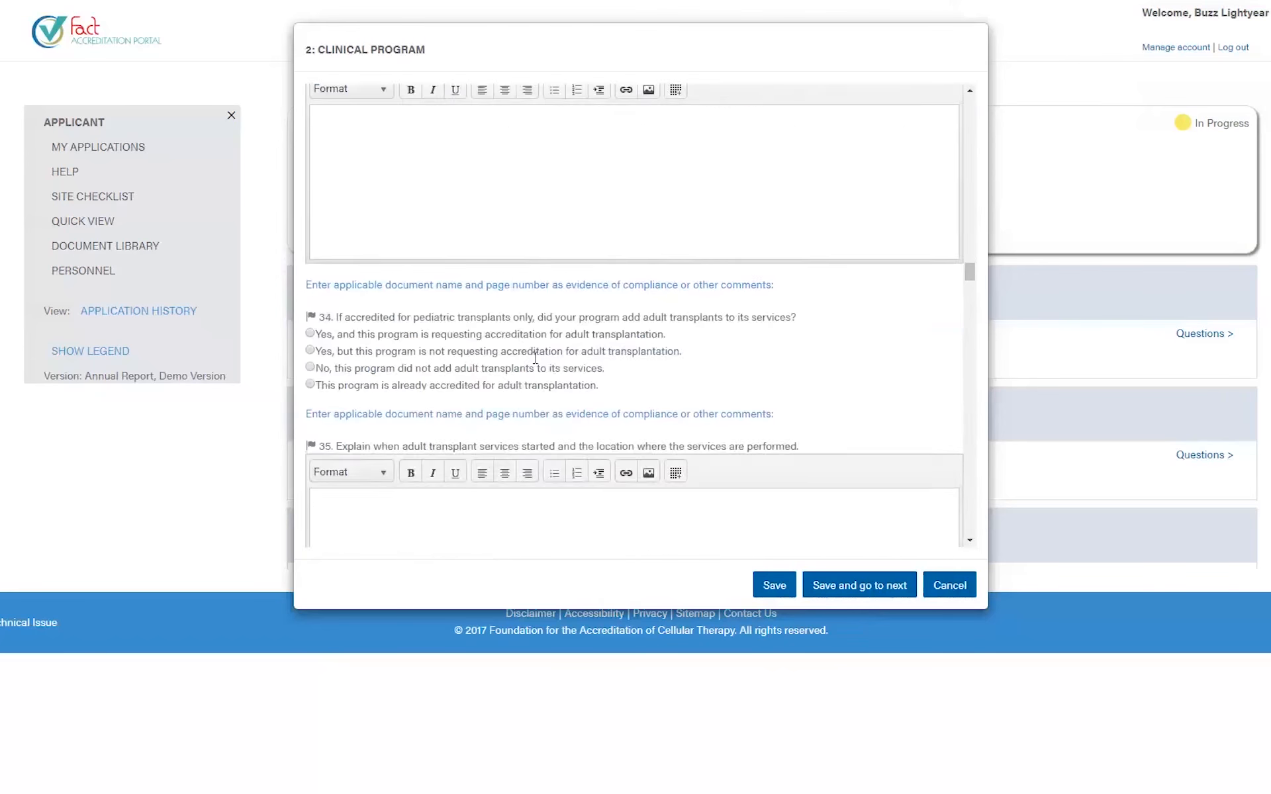
scroll(532, 366, "down", 9)
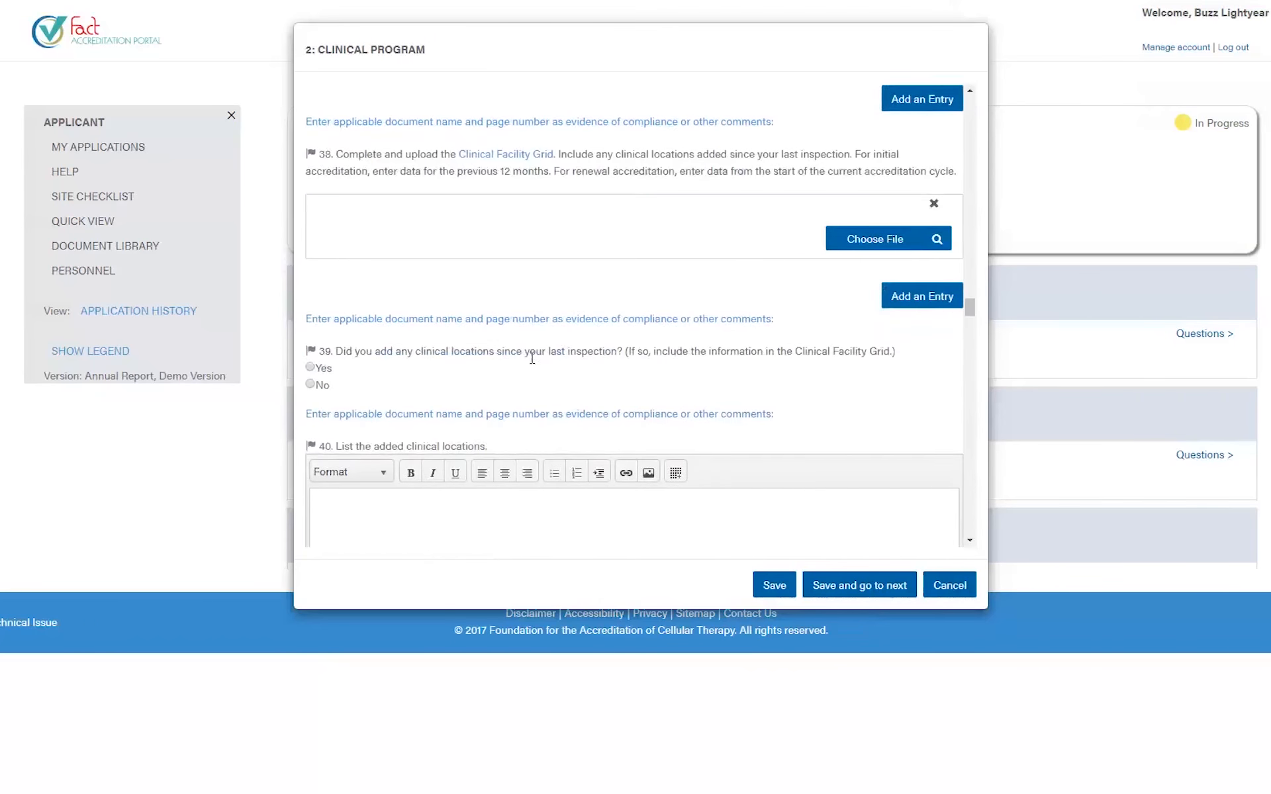
scroll(531, 366, "down", 12)
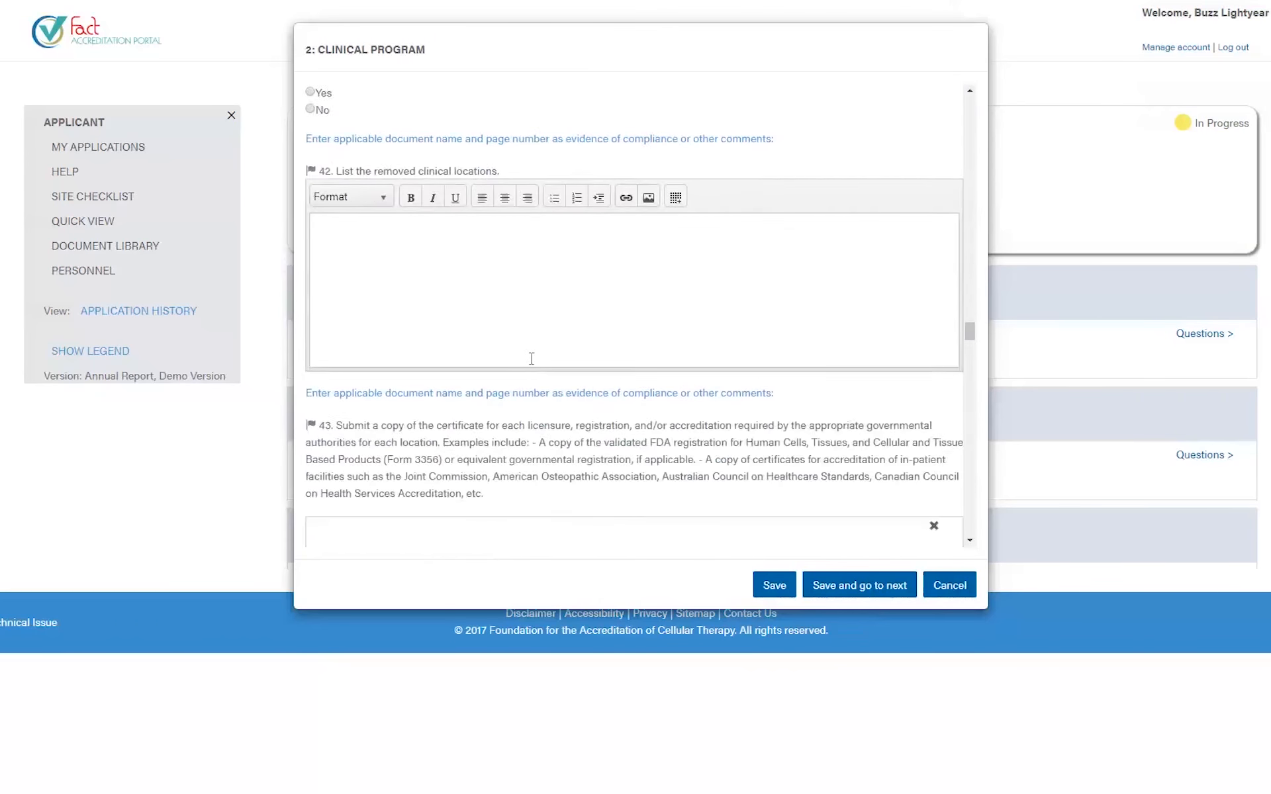
scroll(531, 359, "down", 12)
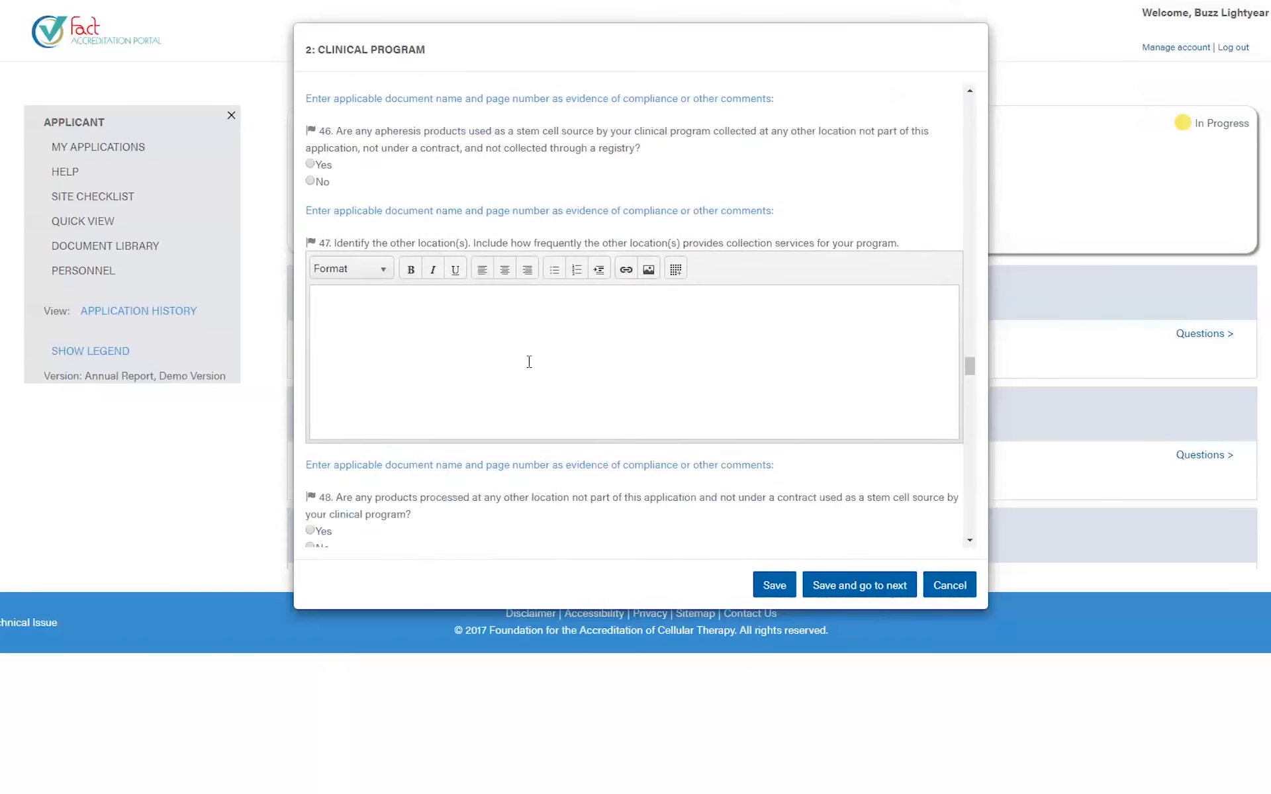
scroll(529, 362, "down", 12)
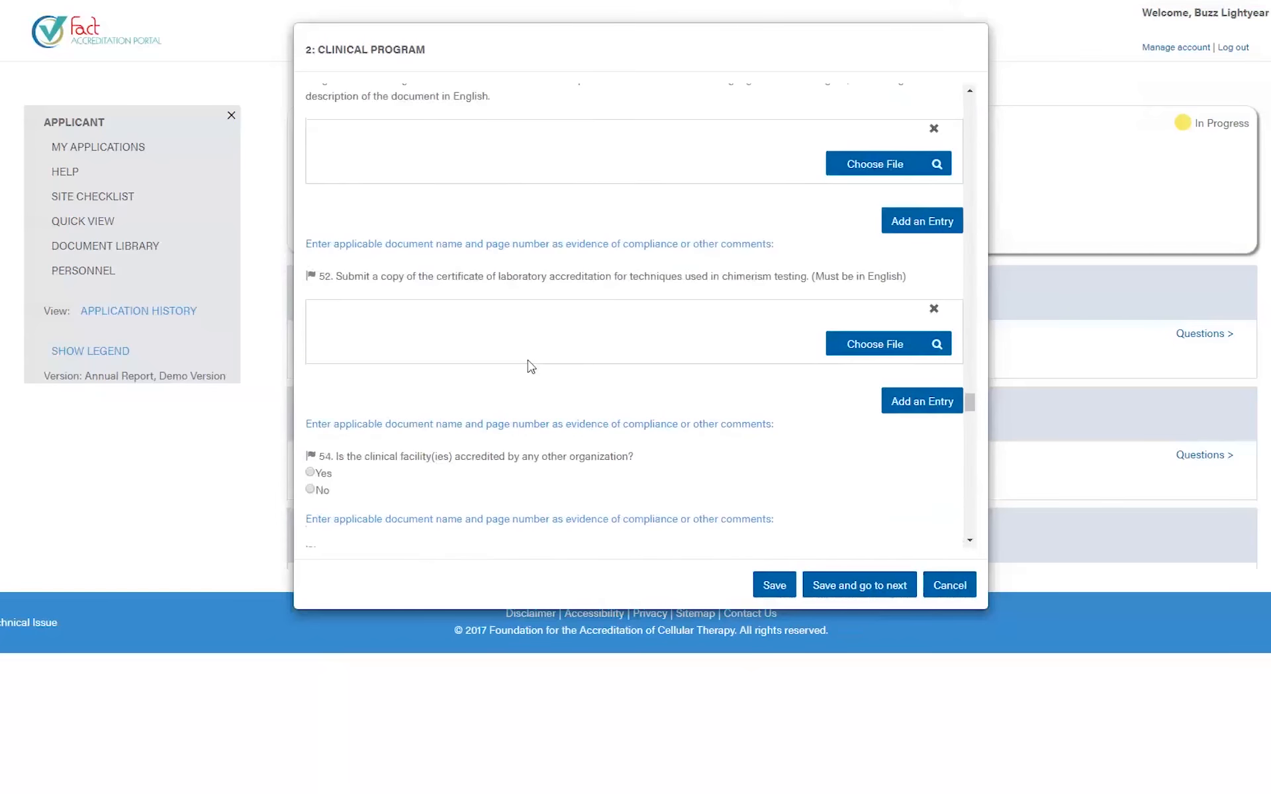
scroll(529, 360, "down", 12)
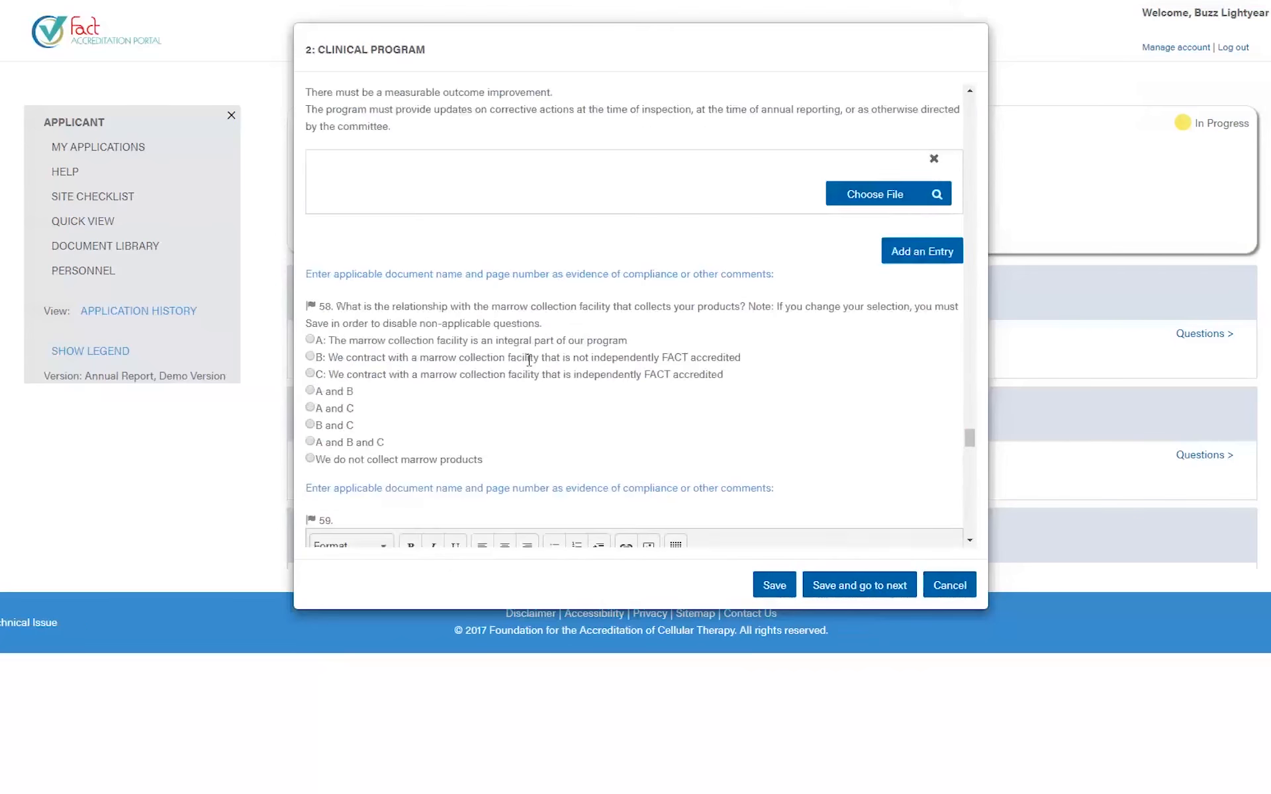
scroll(528, 361, "down", 12)
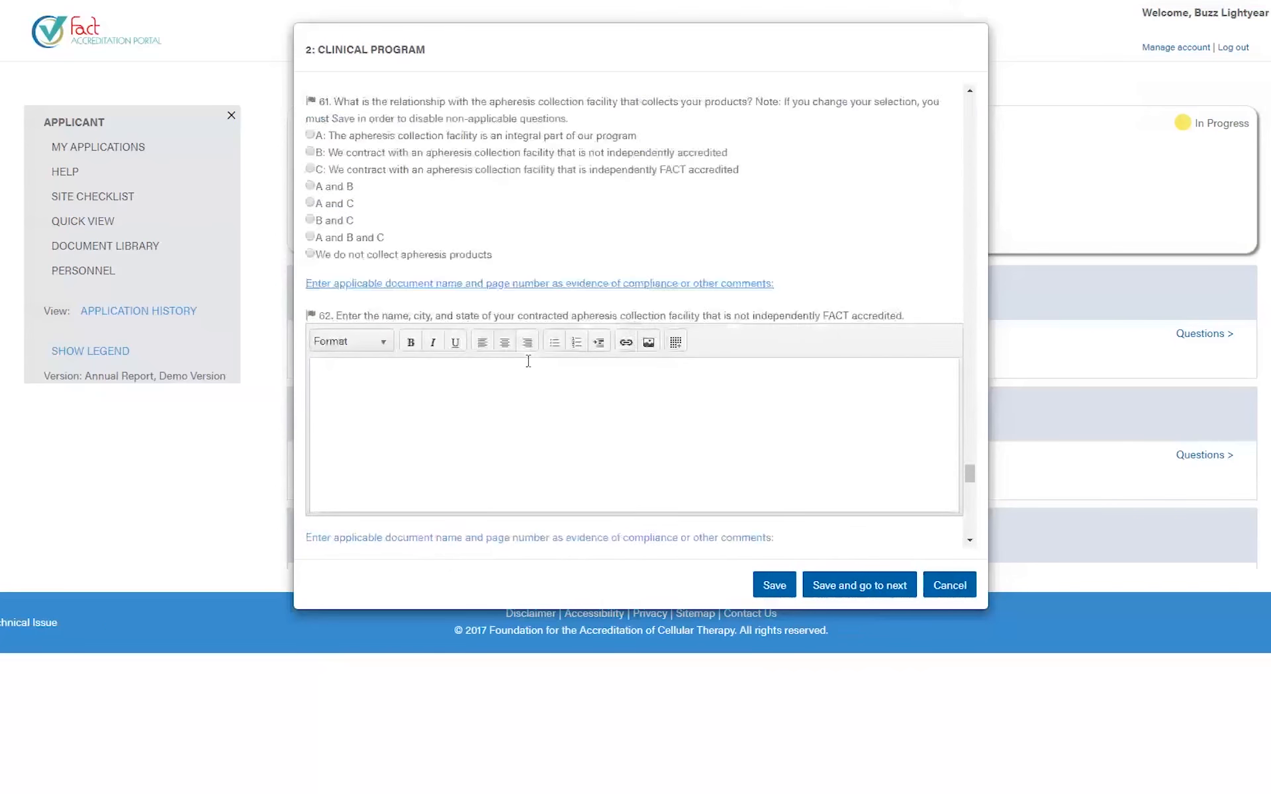
scroll(528, 362, "down", 10)
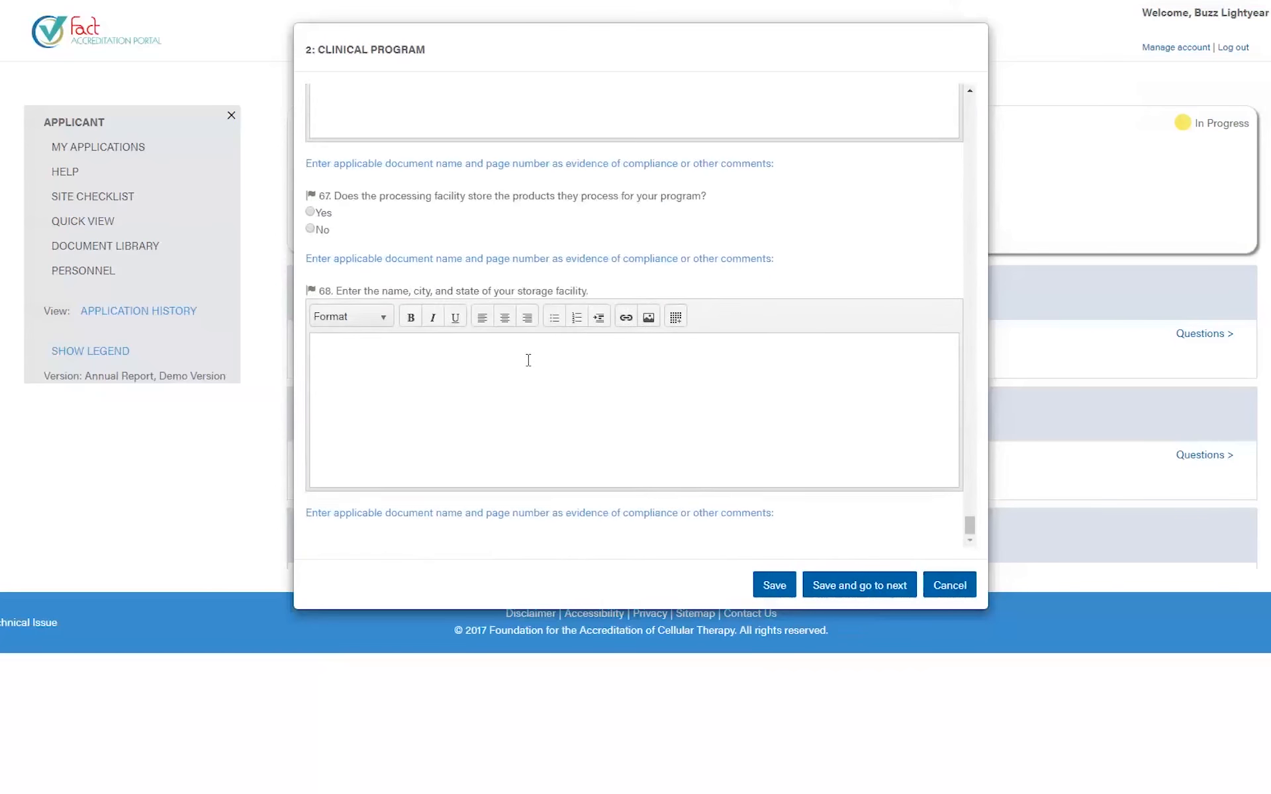
- Close the Clinical Program questions unsaved and open section 4.1's In-House Apheresis Collection questions
left_click(931, 589)
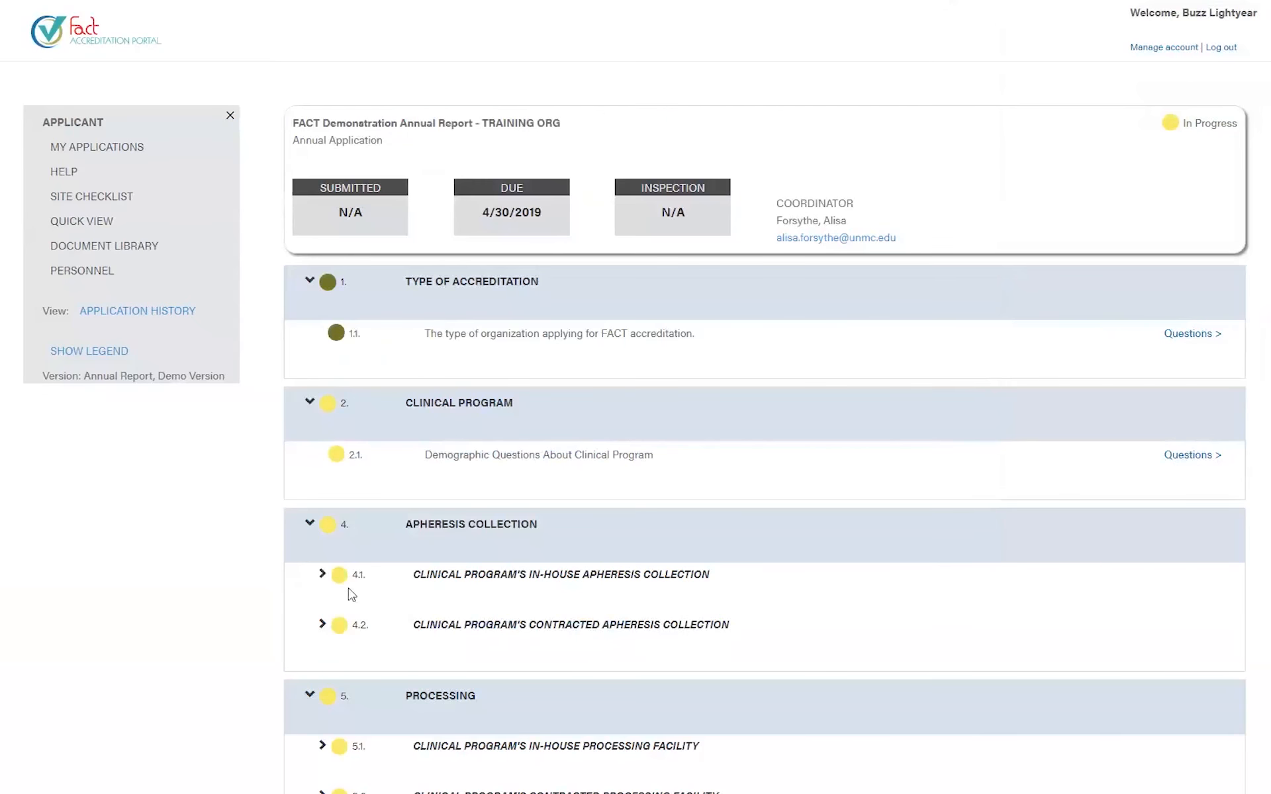
left_click(322, 574)
scroll(739, 625, "down", 2)
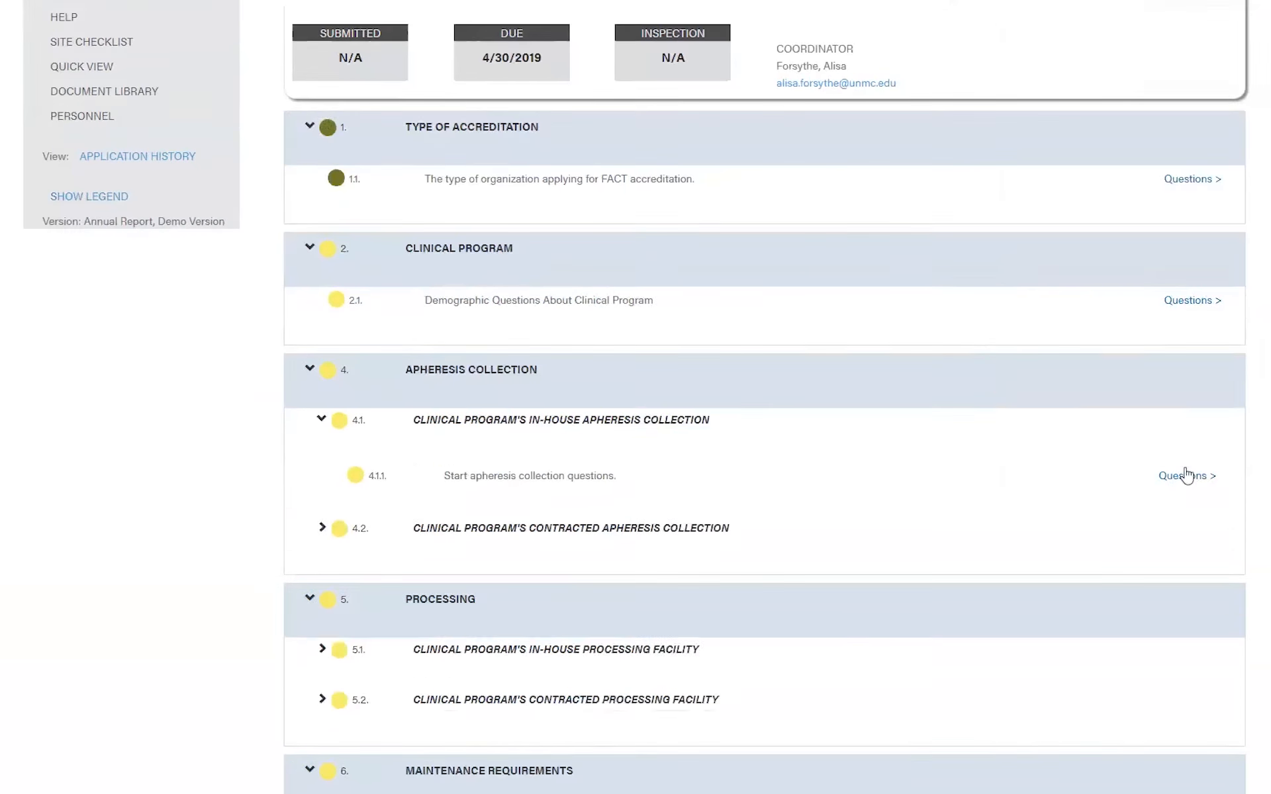
left_click(1183, 477)
- Tick In-house processing facility for question 31 and save the apheresis collection answers
scroll(460, 372, "down", 6)
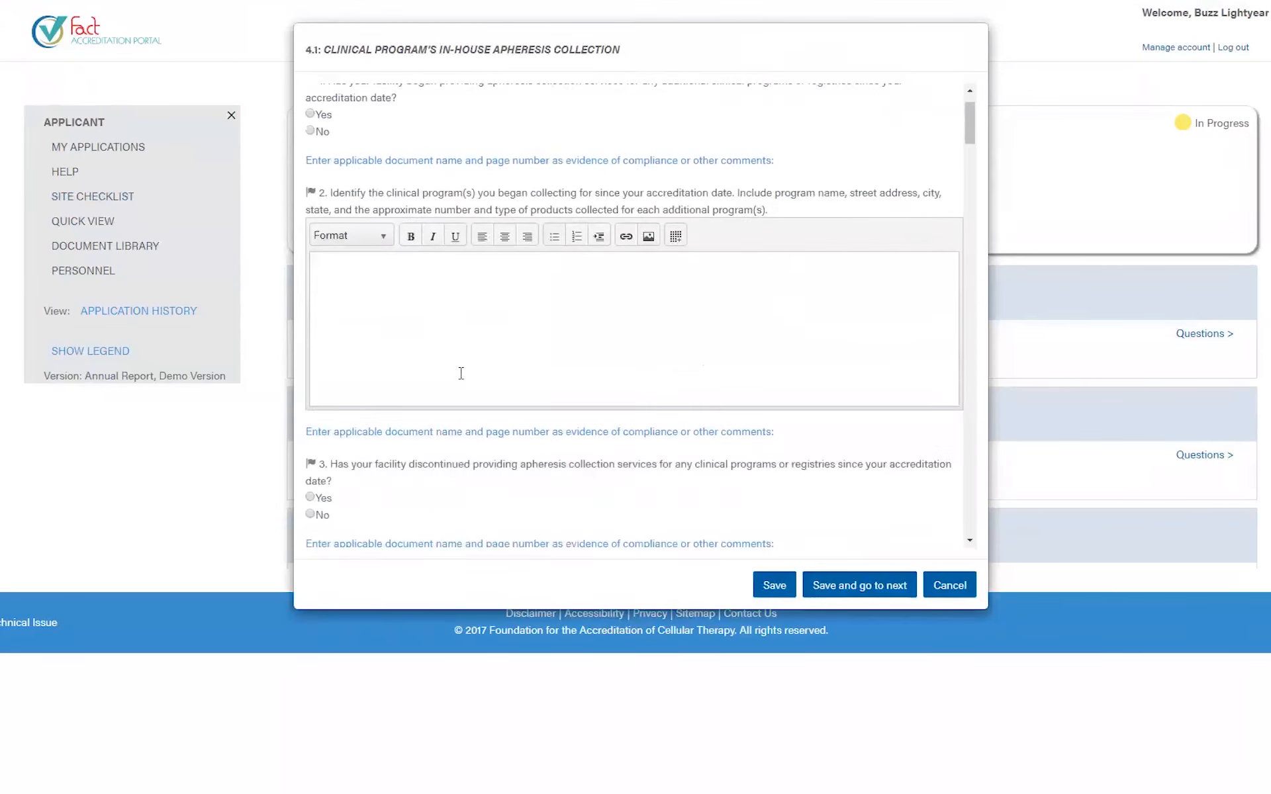
scroll(460, 374, "down", 10)
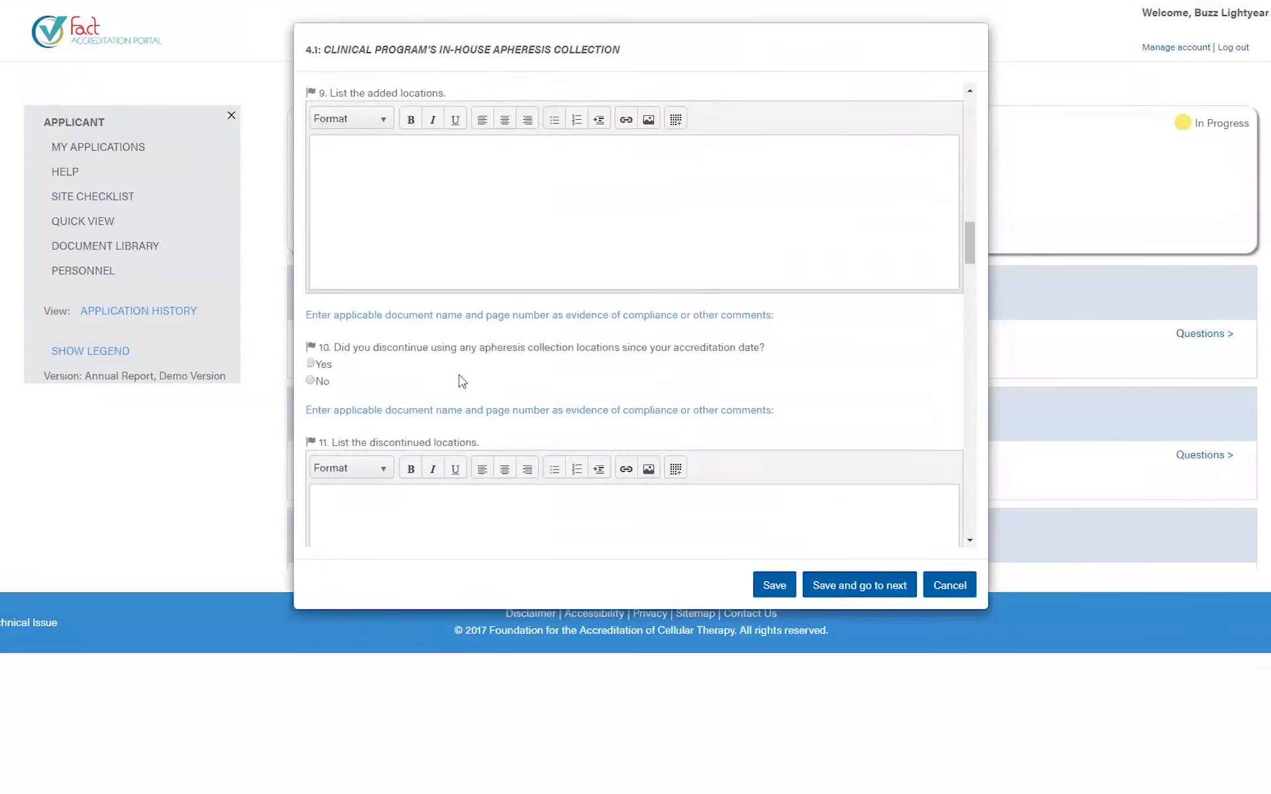
scroll(460, 376, "down", 8)
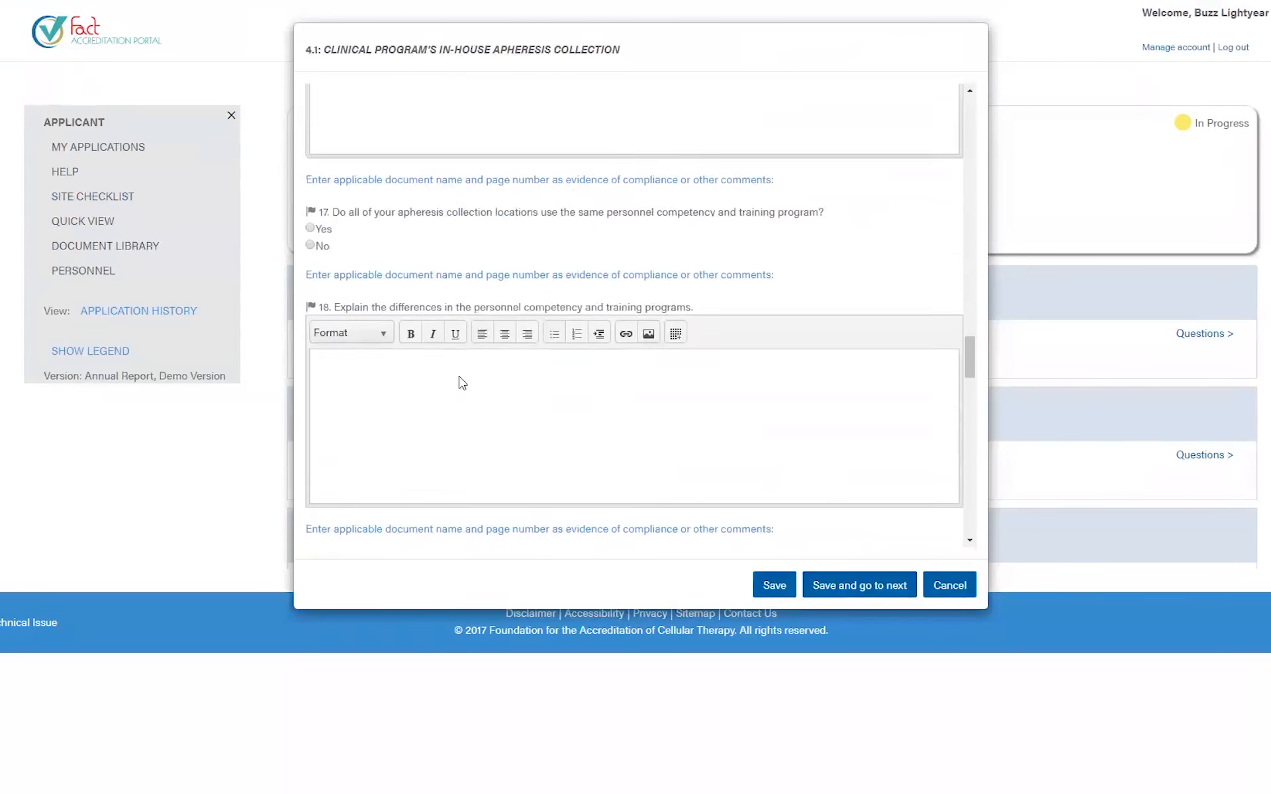
scroll(462, 386, "down", 10)
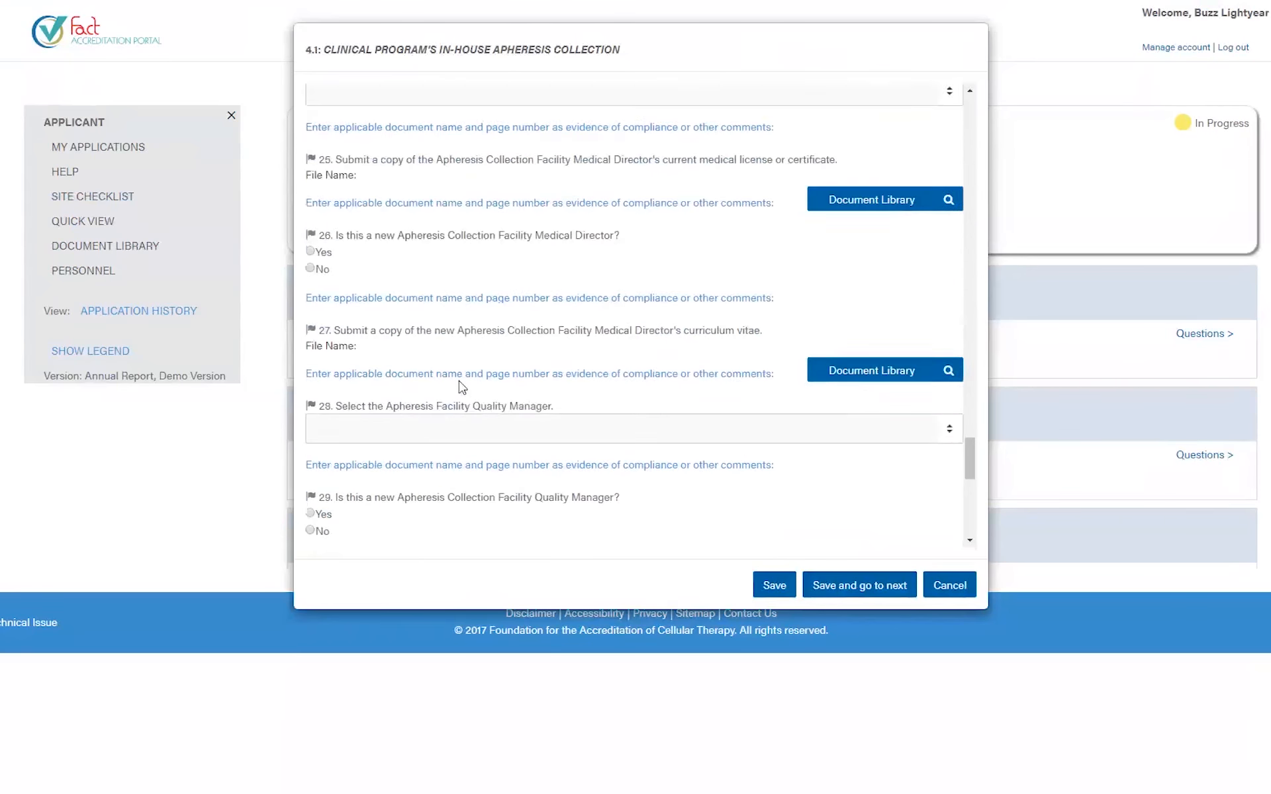
scroll(460, 382, "up", 2)
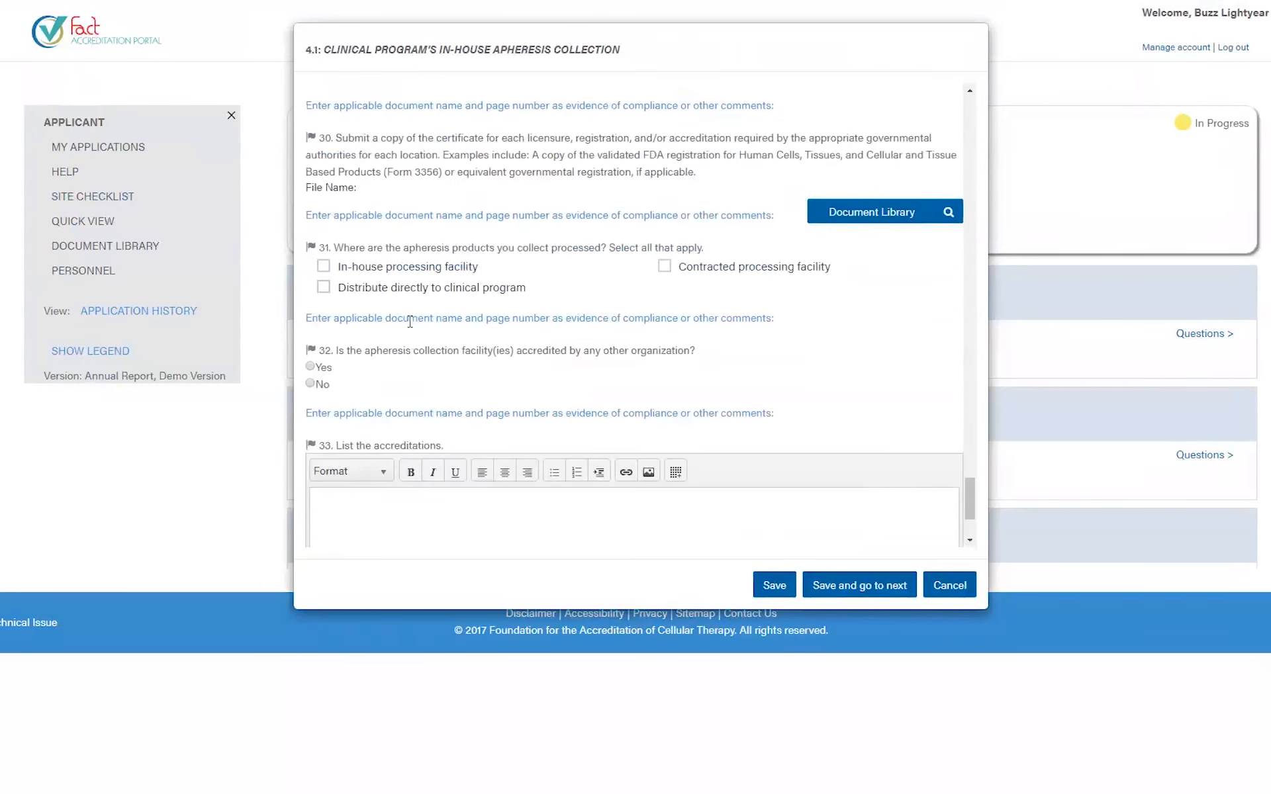
left_click_drag(341, 243, 695, 247)
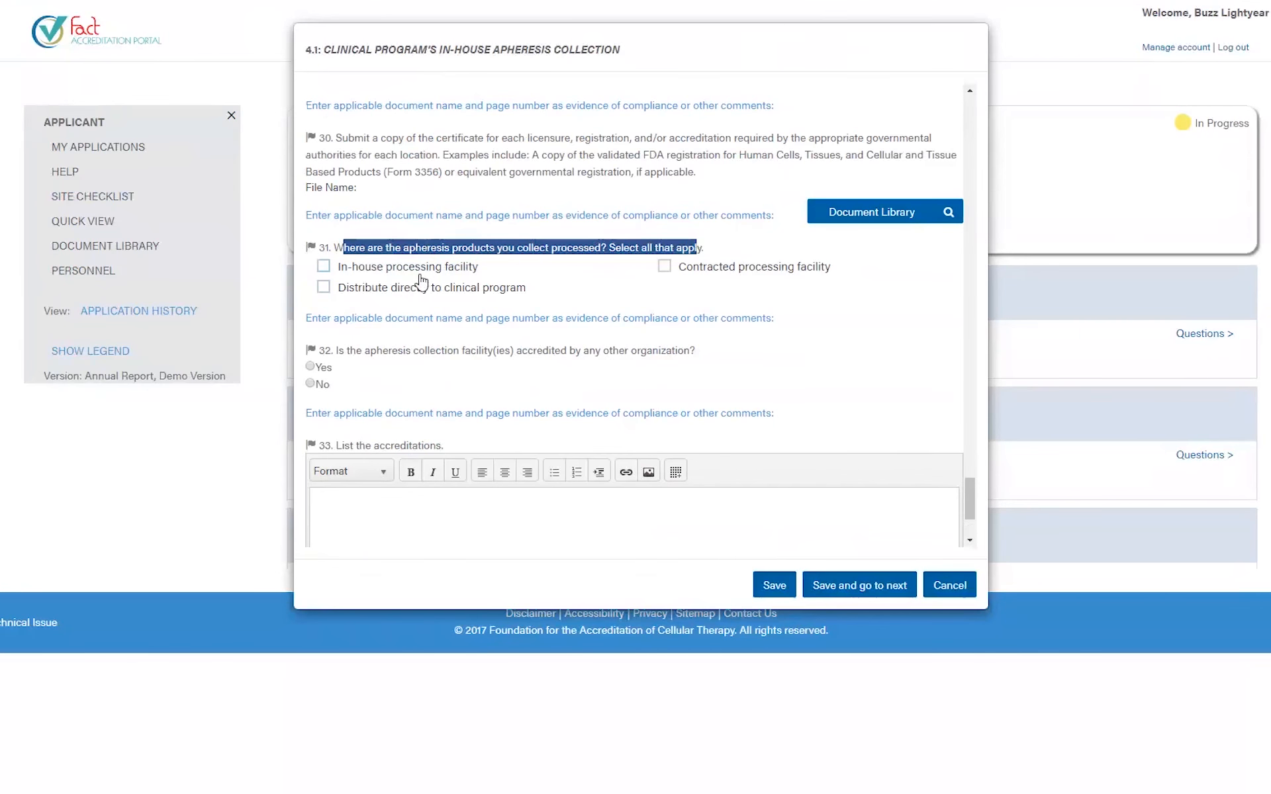
left_click(358, 270)
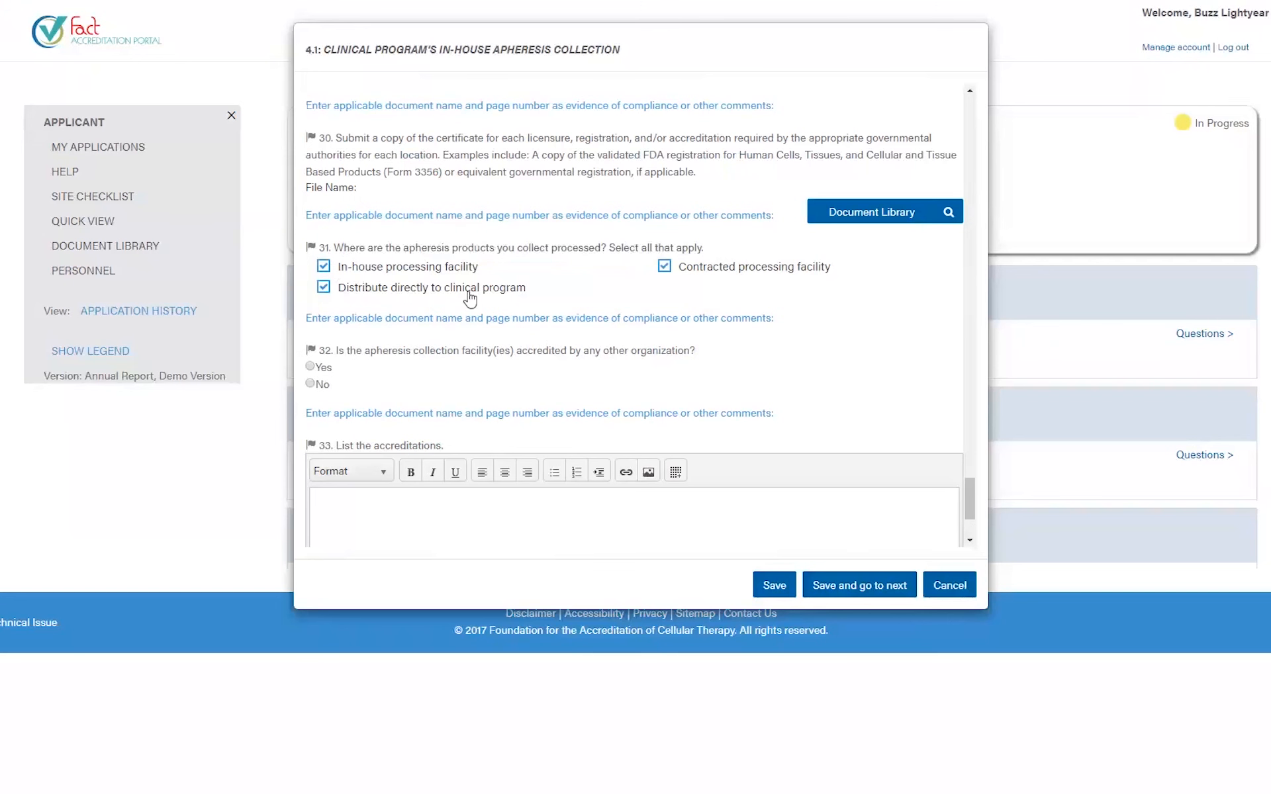
left_click(776, 586)
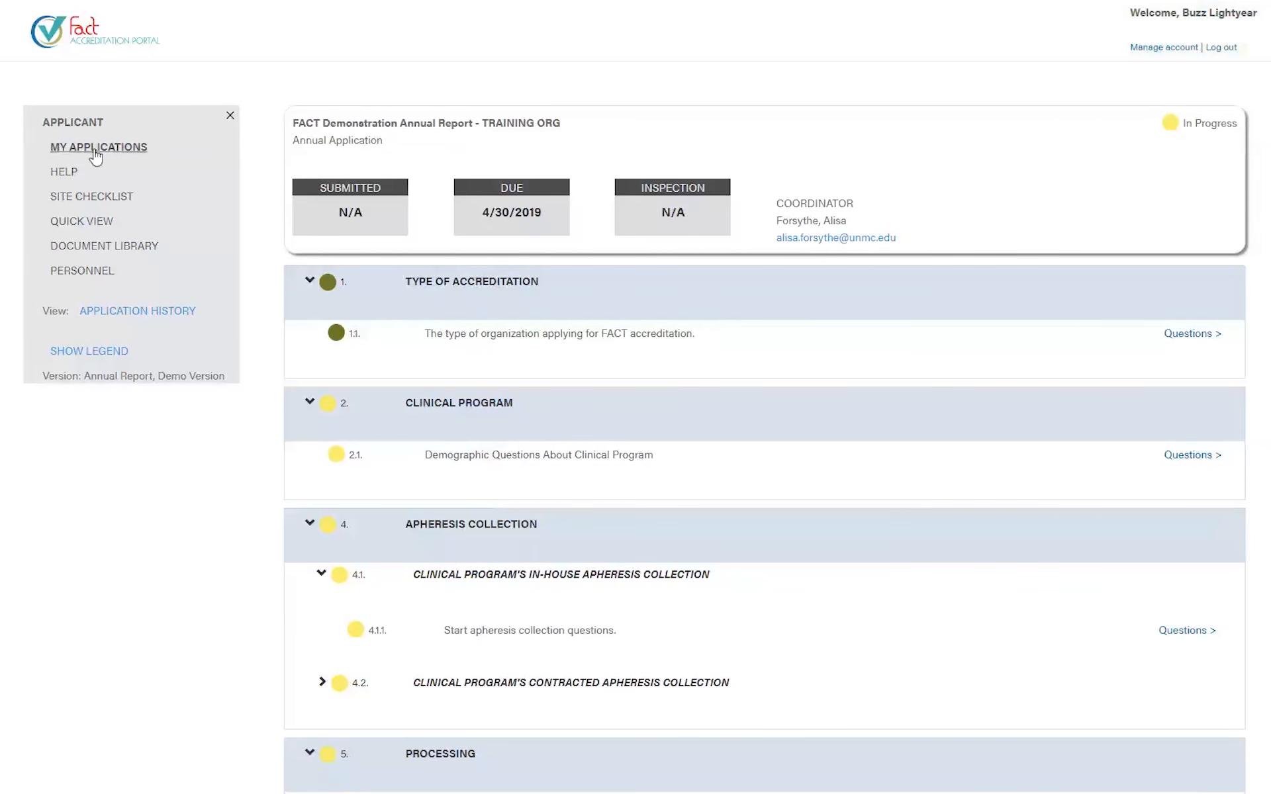
- Open the TRAINING ORG annual application from My Applications and switch to Quick View
left_click(81, 156)
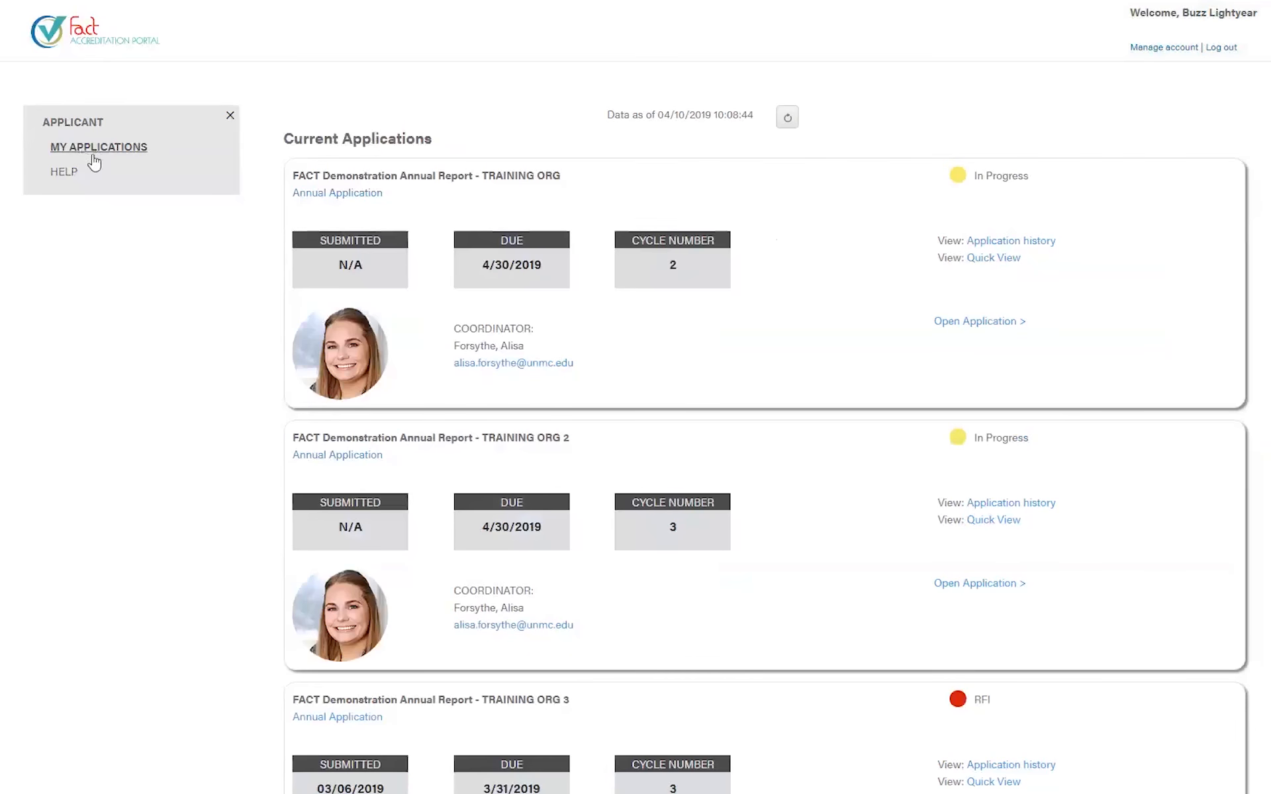
left_click(979, 322)
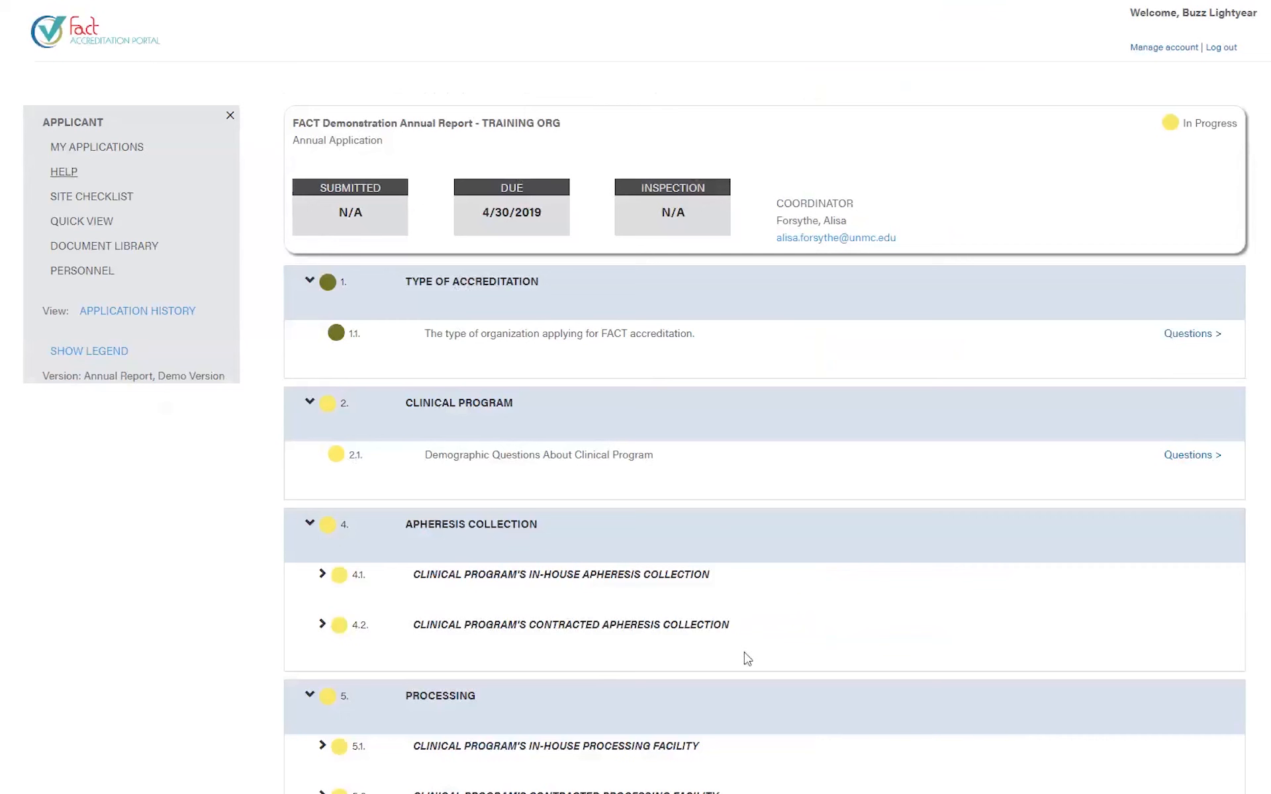
left_click(42, 231)
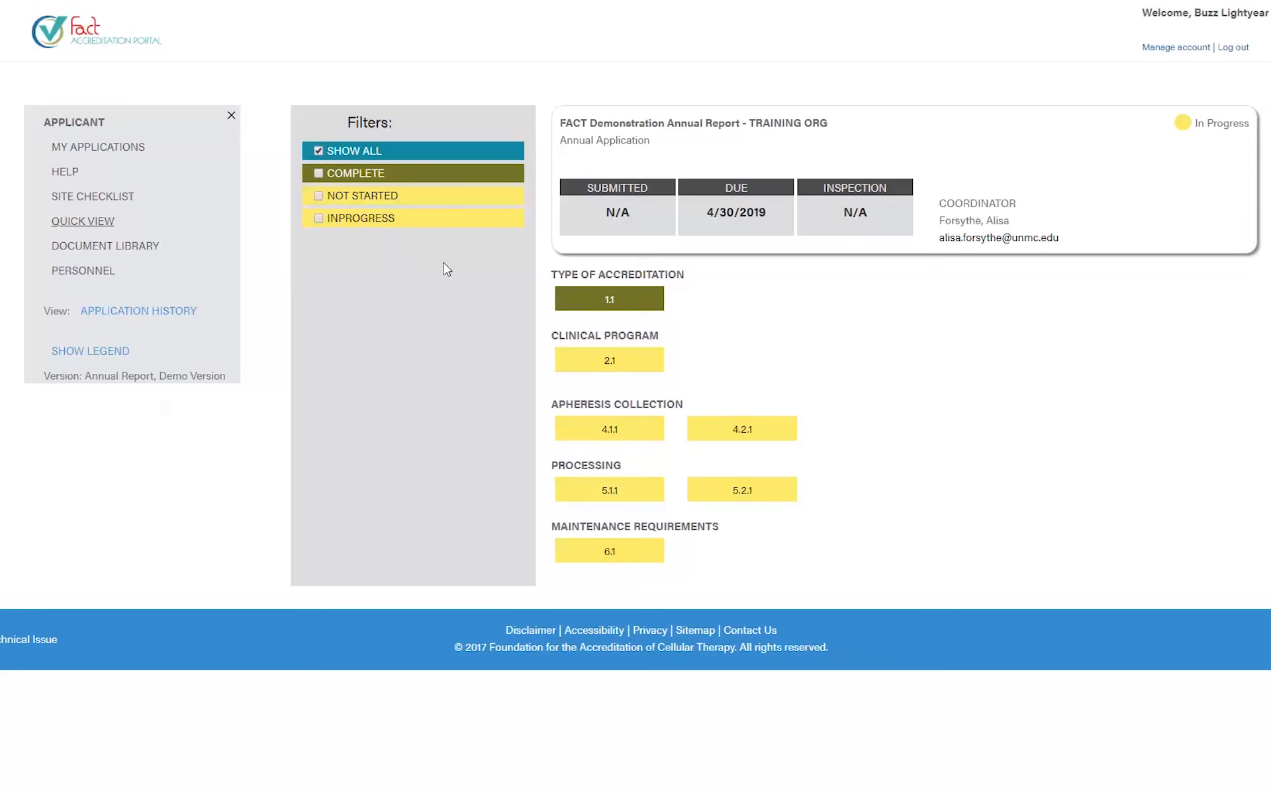
left_click(319, 174)
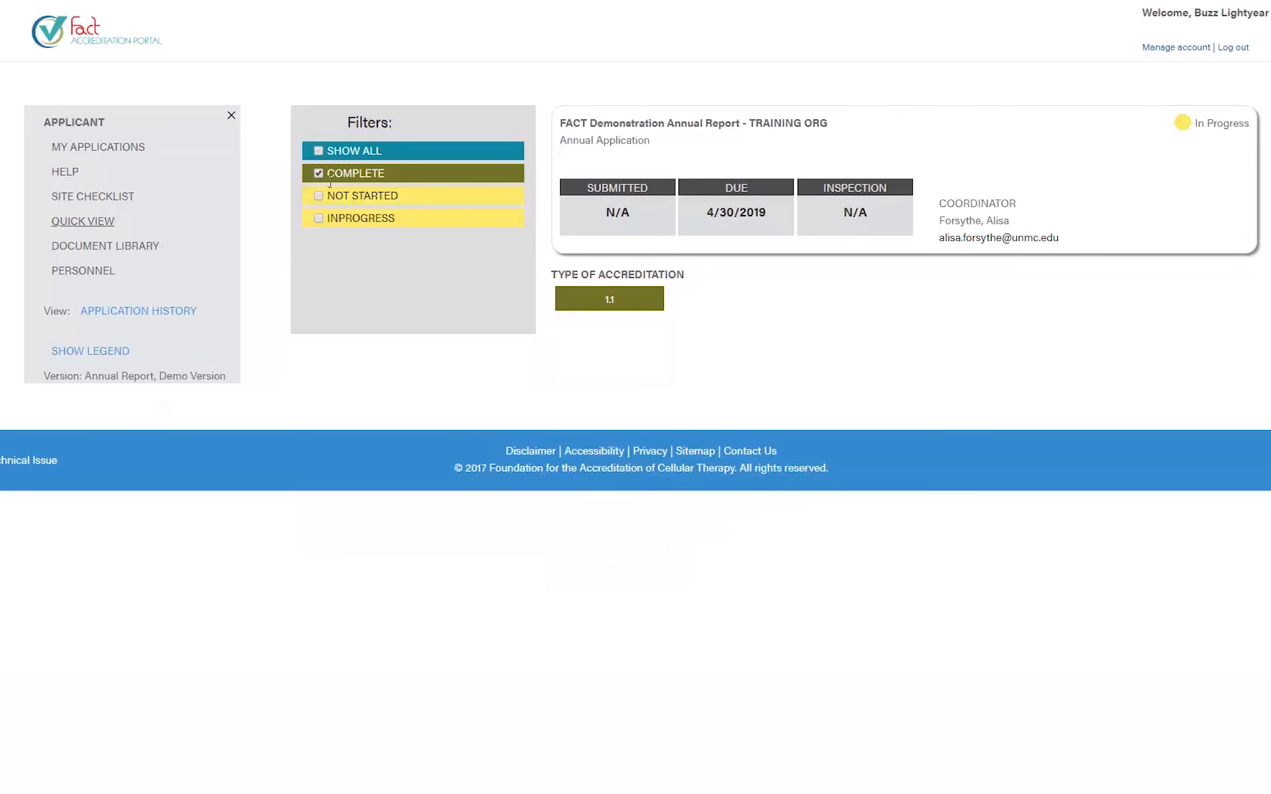
left_click(318, 196)
left_click(318, 174)
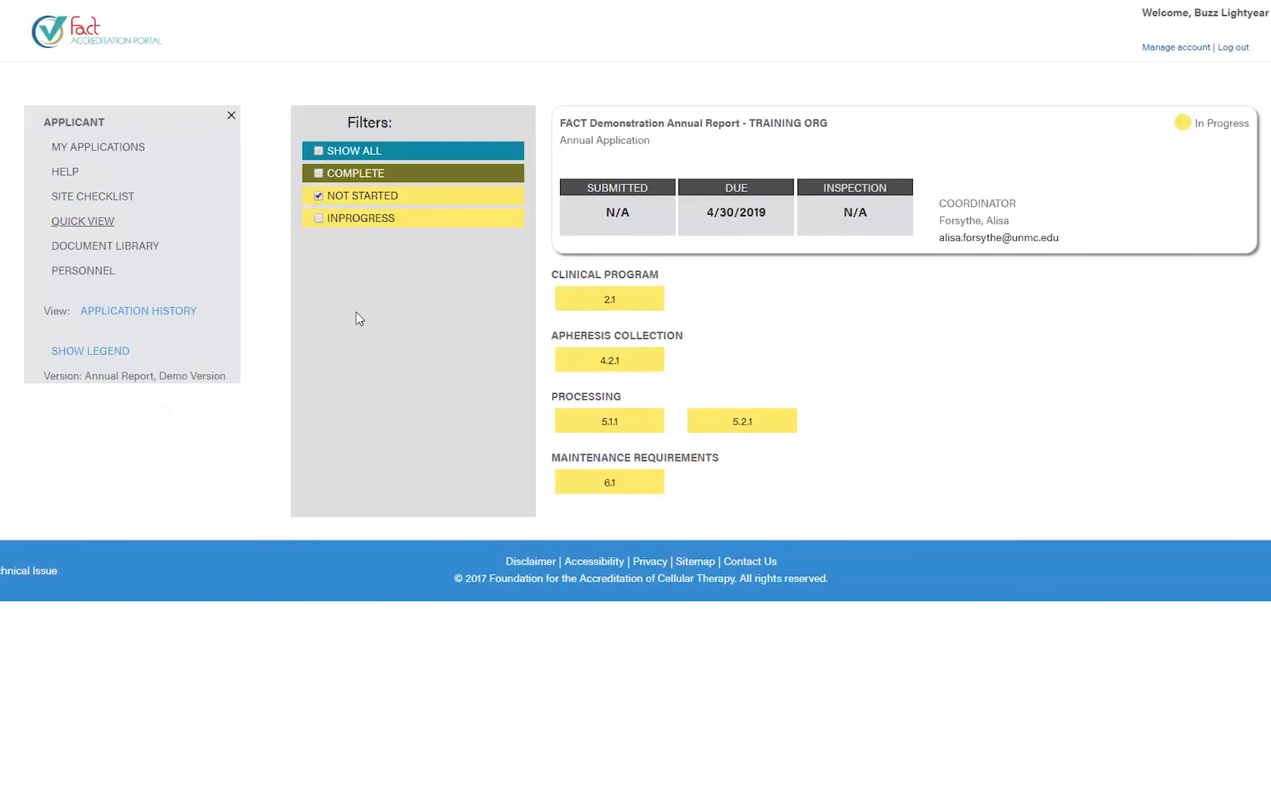
left_click(318, 173)
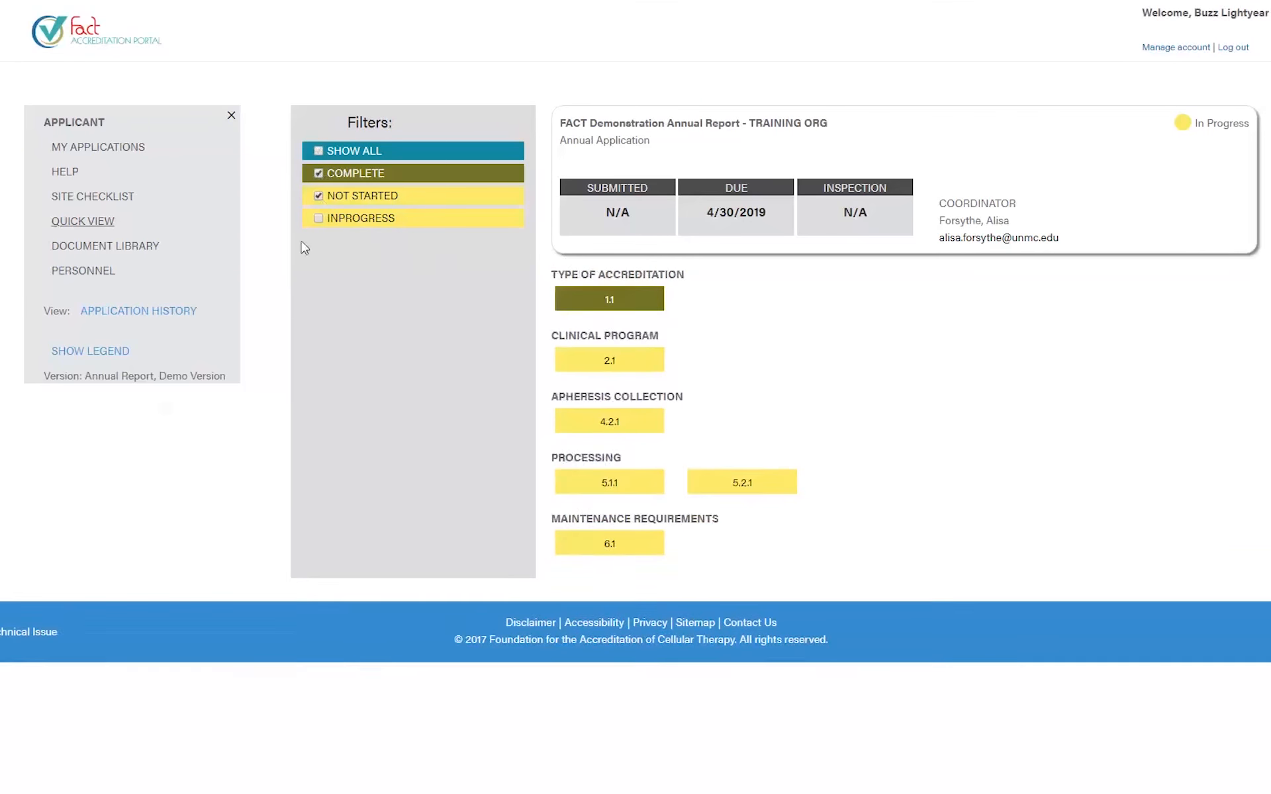
left_click(319, 196)
left_click(319, 151)
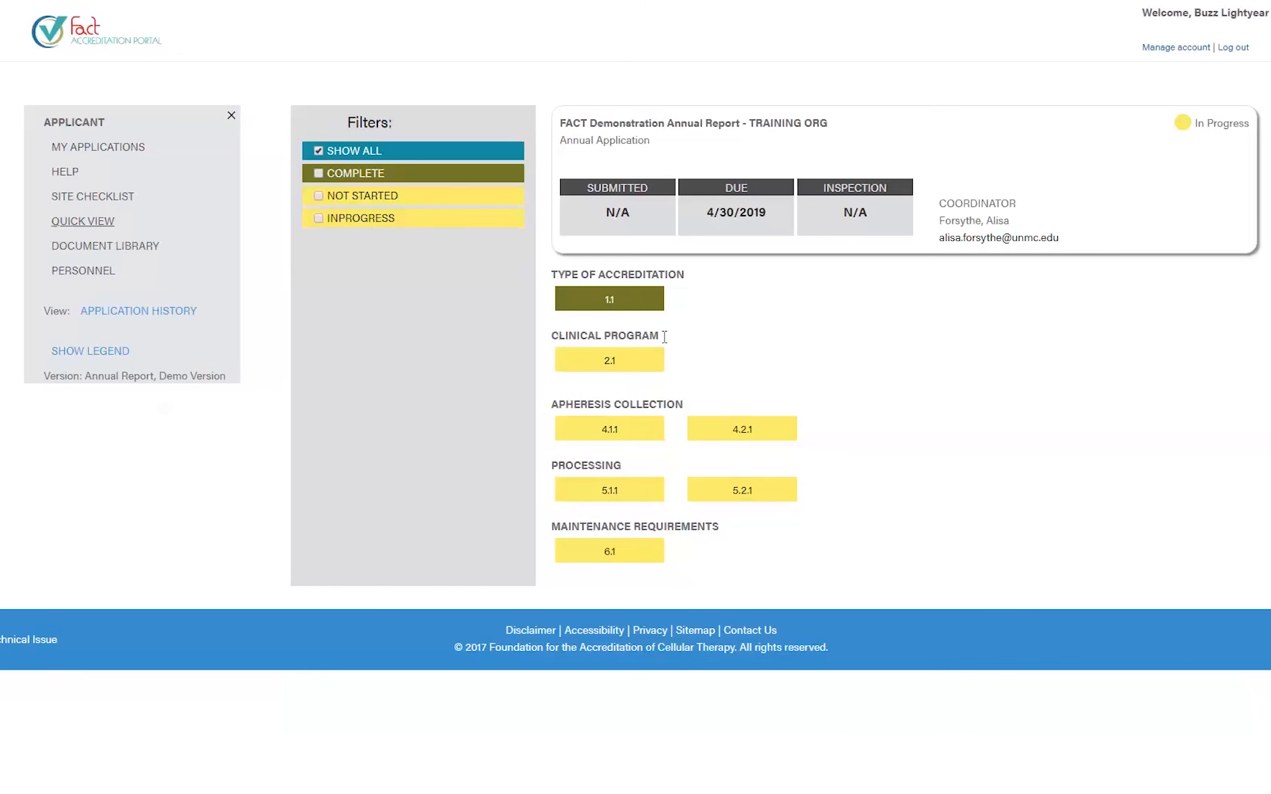
left_click(607, 361)
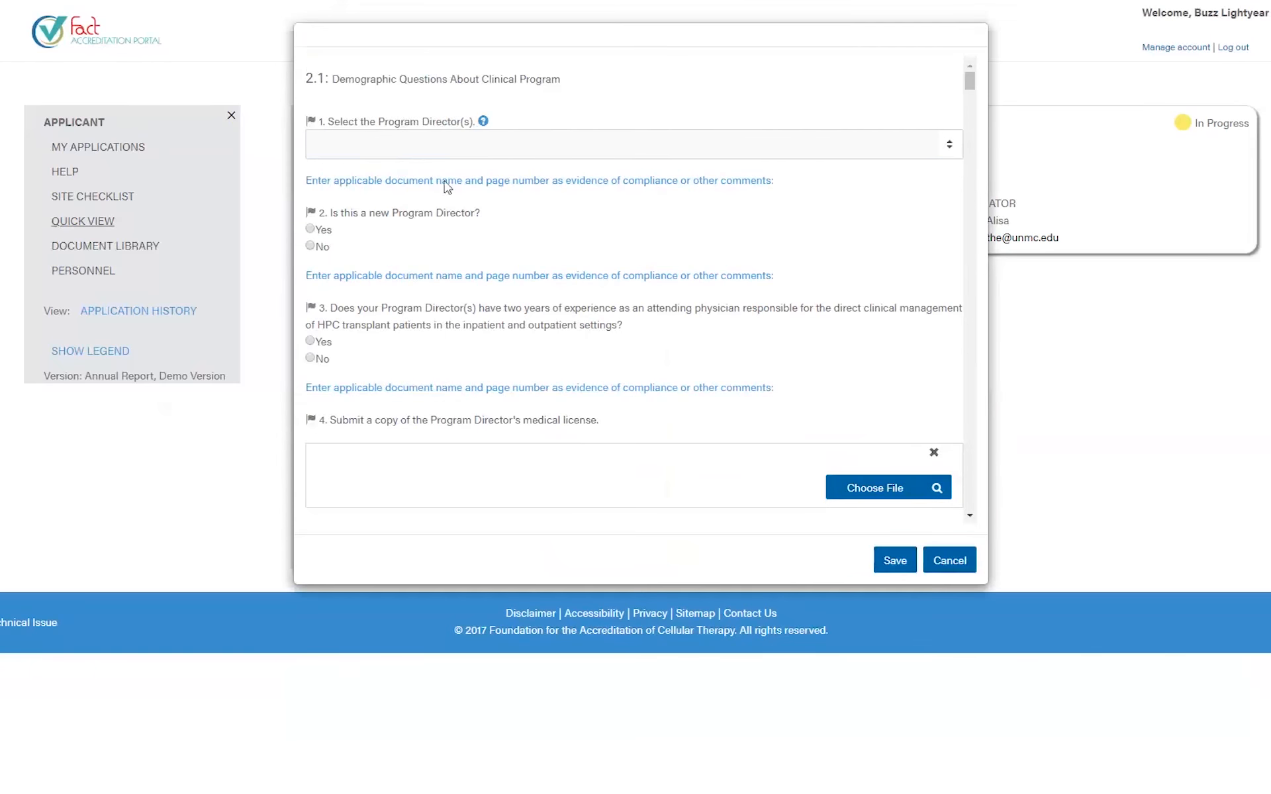
- Choose the Program Director, answer Yes twice, and attach Another Policy.pdf through test4.txt to question 4
left_click(530, 145)
left_click(453, 231)
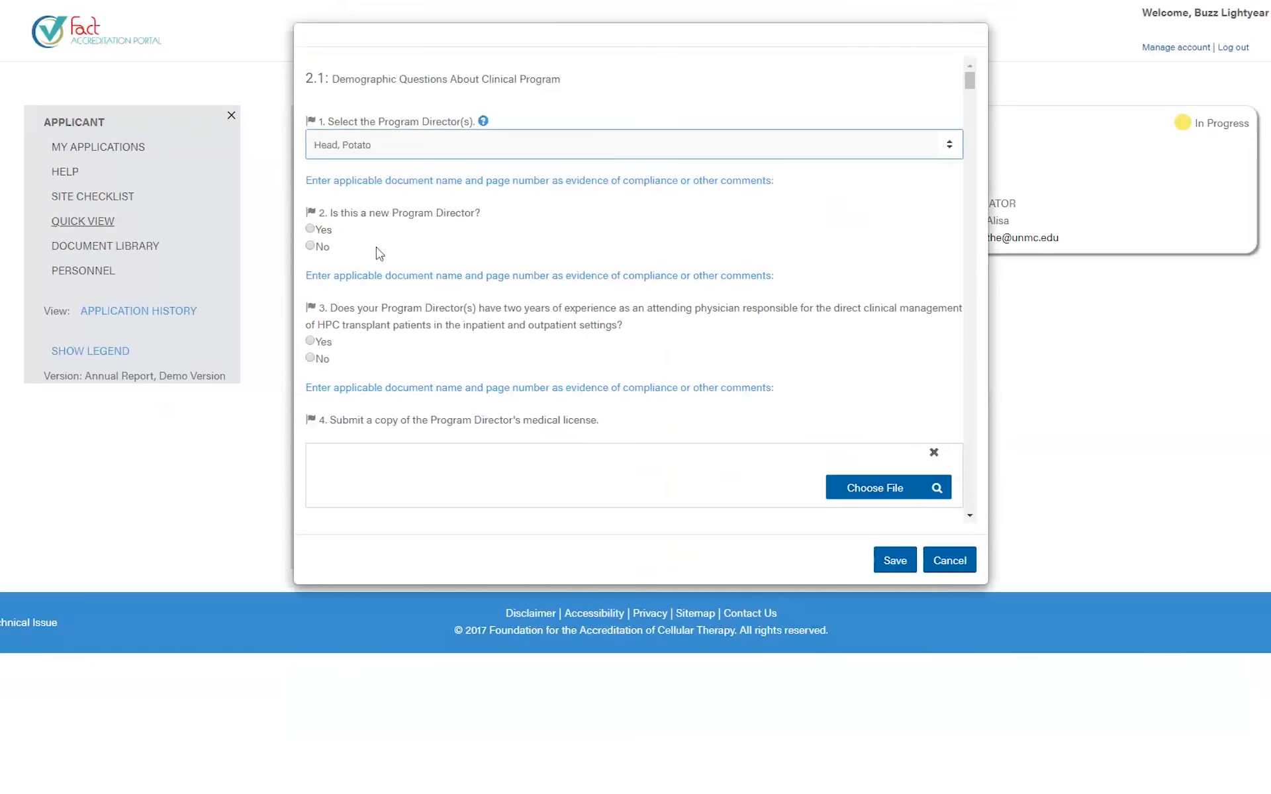
left_click(327, 231)
left_click(321, 342)
scroll(522, 385, "down", 4)
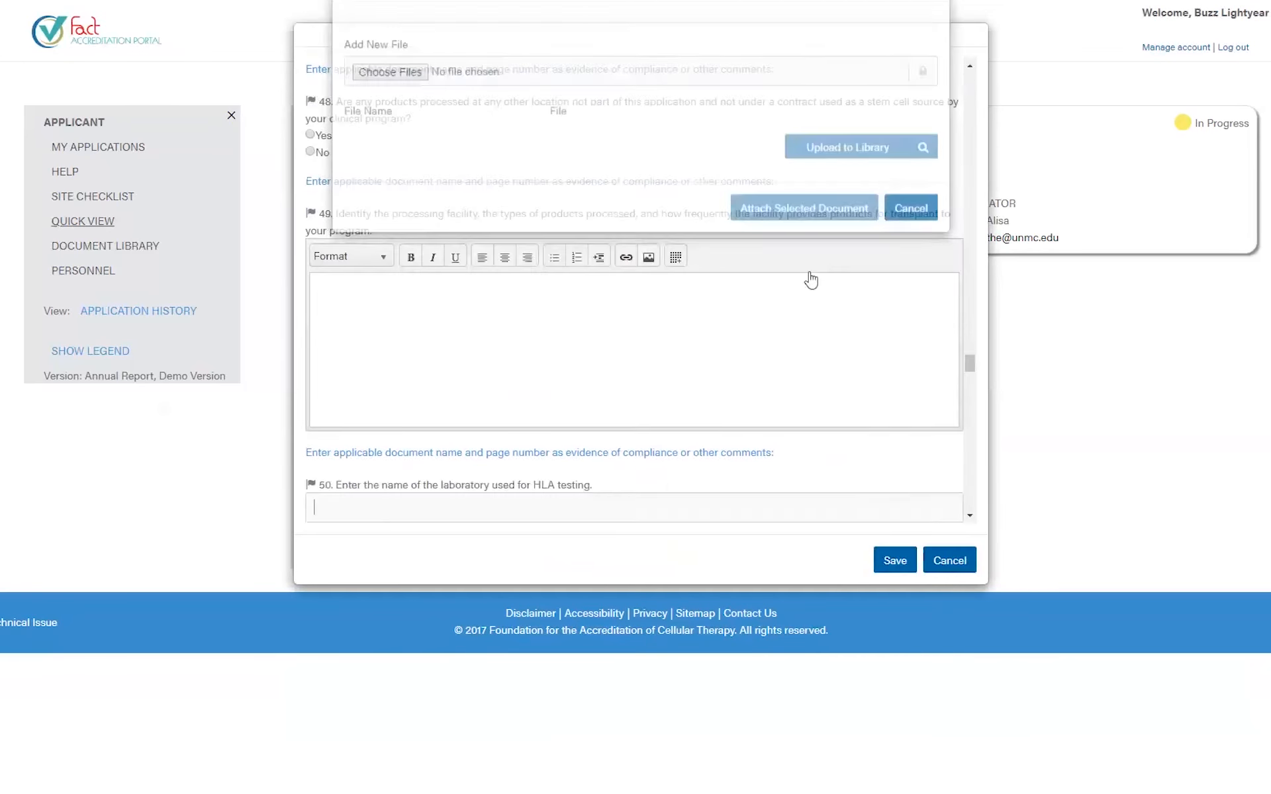
left_click(397, 172)
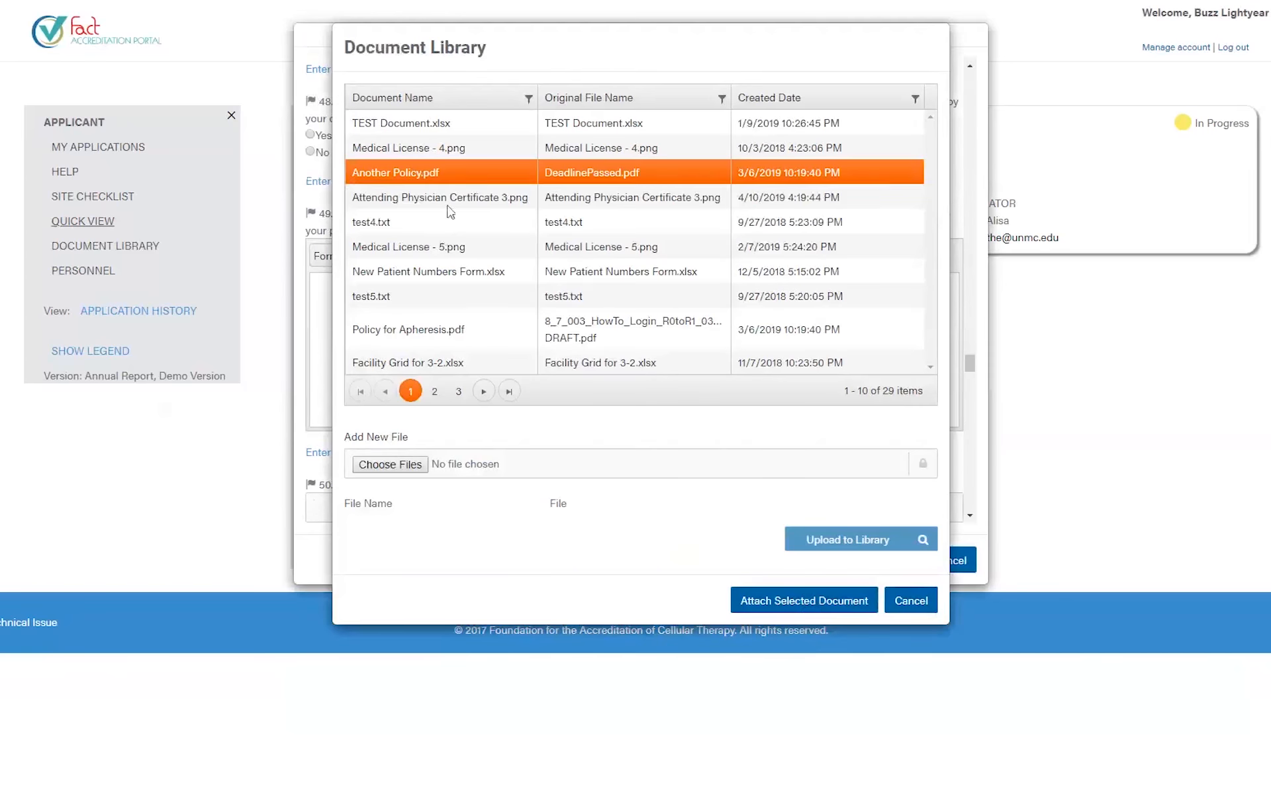
left_click(437, 221, "shift")
left_click(810, 601)
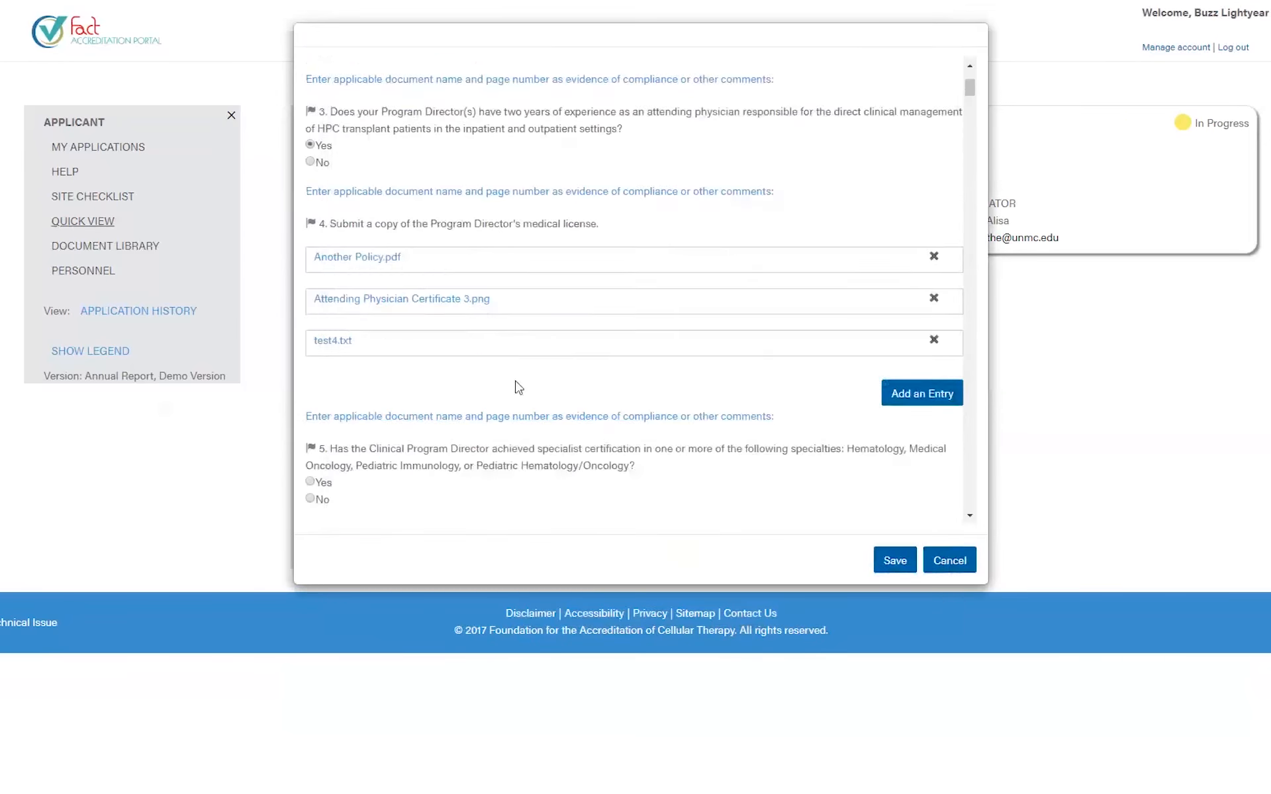
- Answer Yes on specialist certification, attach Medical License - 5.png to question 6, and save
scroll(518, 388, "down", 3)
left_click(312, 327)
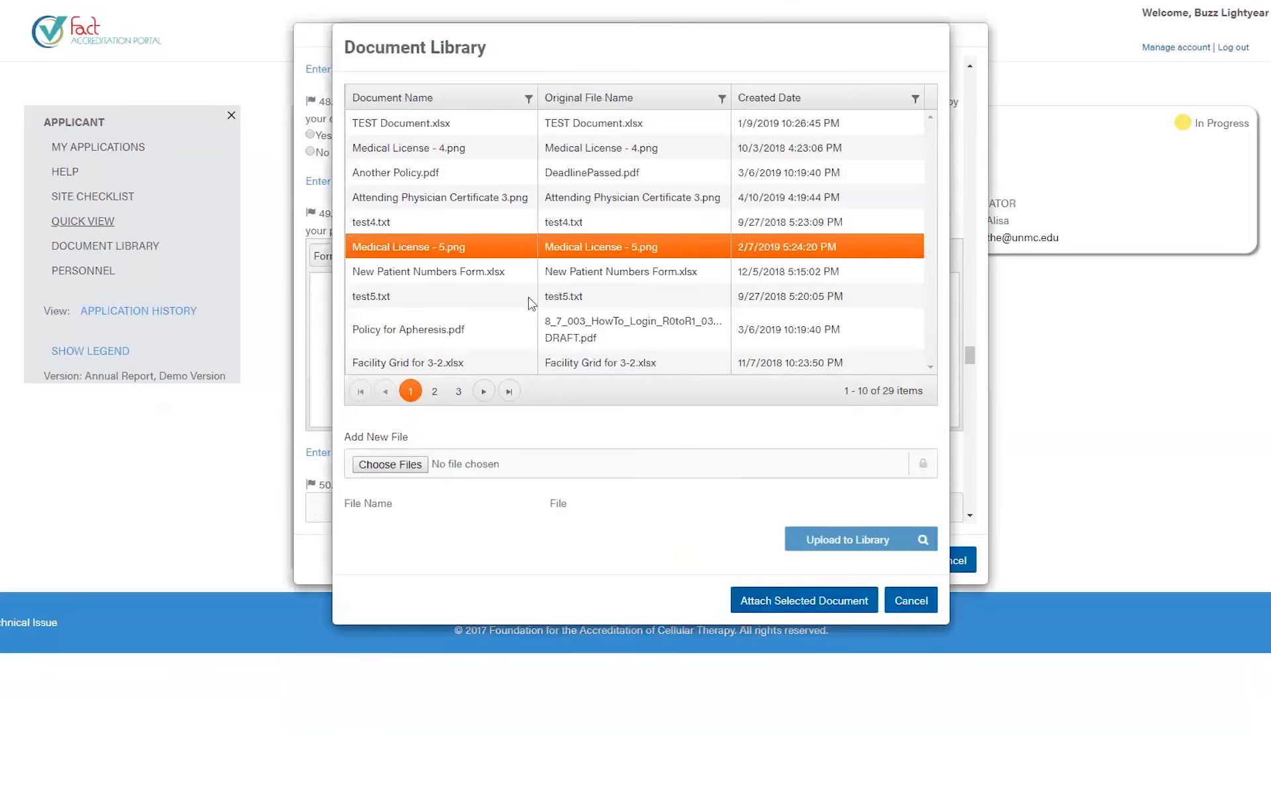
left_click(531, 302, "ctrl")
left_click(748, 599)
scroll(596, 361, "down", 1)
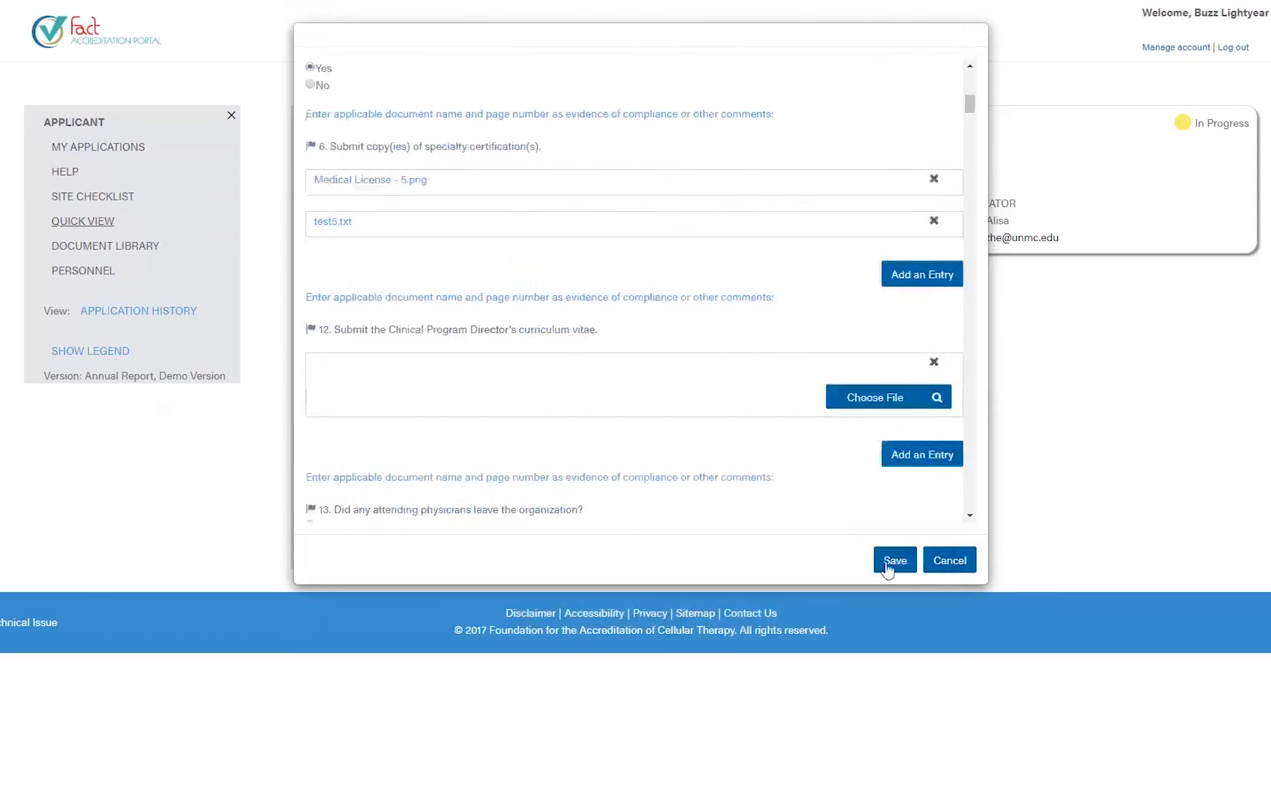
left_click(895, 561)
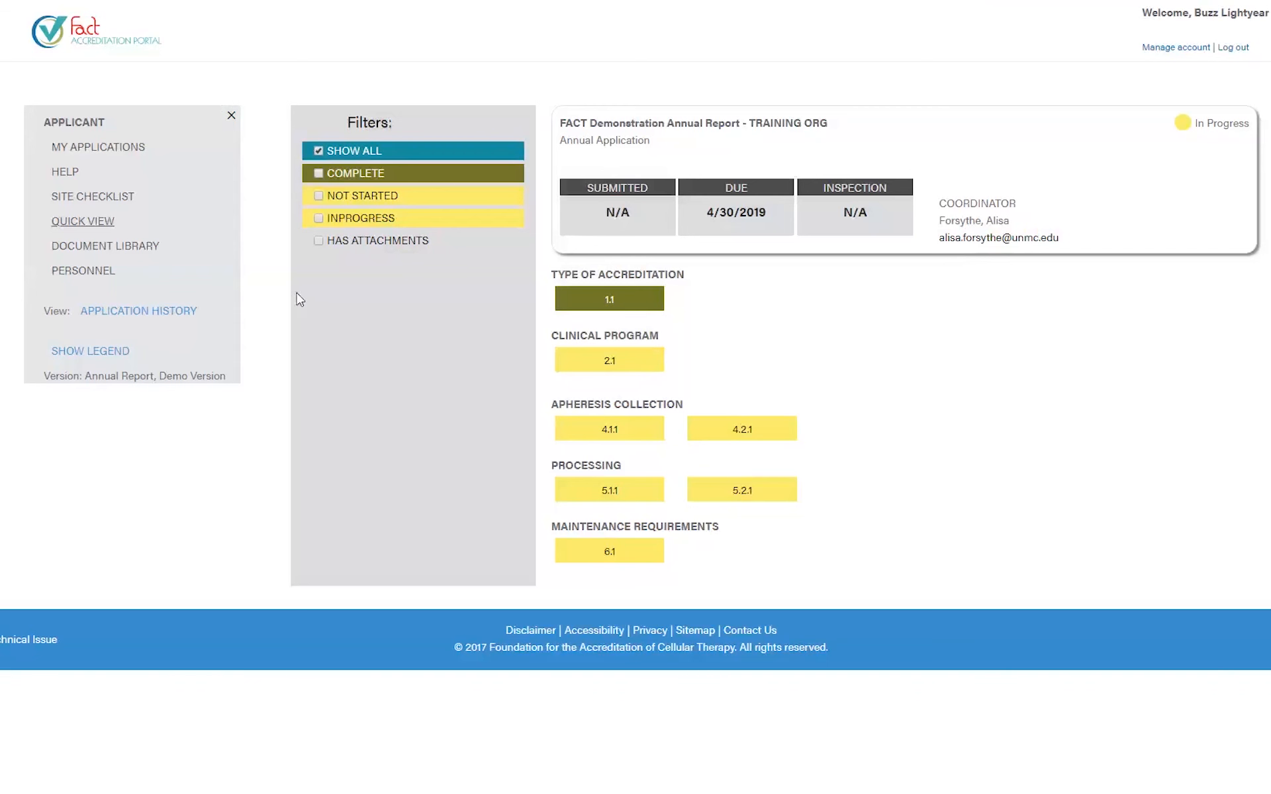
- Open the Document Library to view the five files filed under section 2.1
left_click(77, 252)
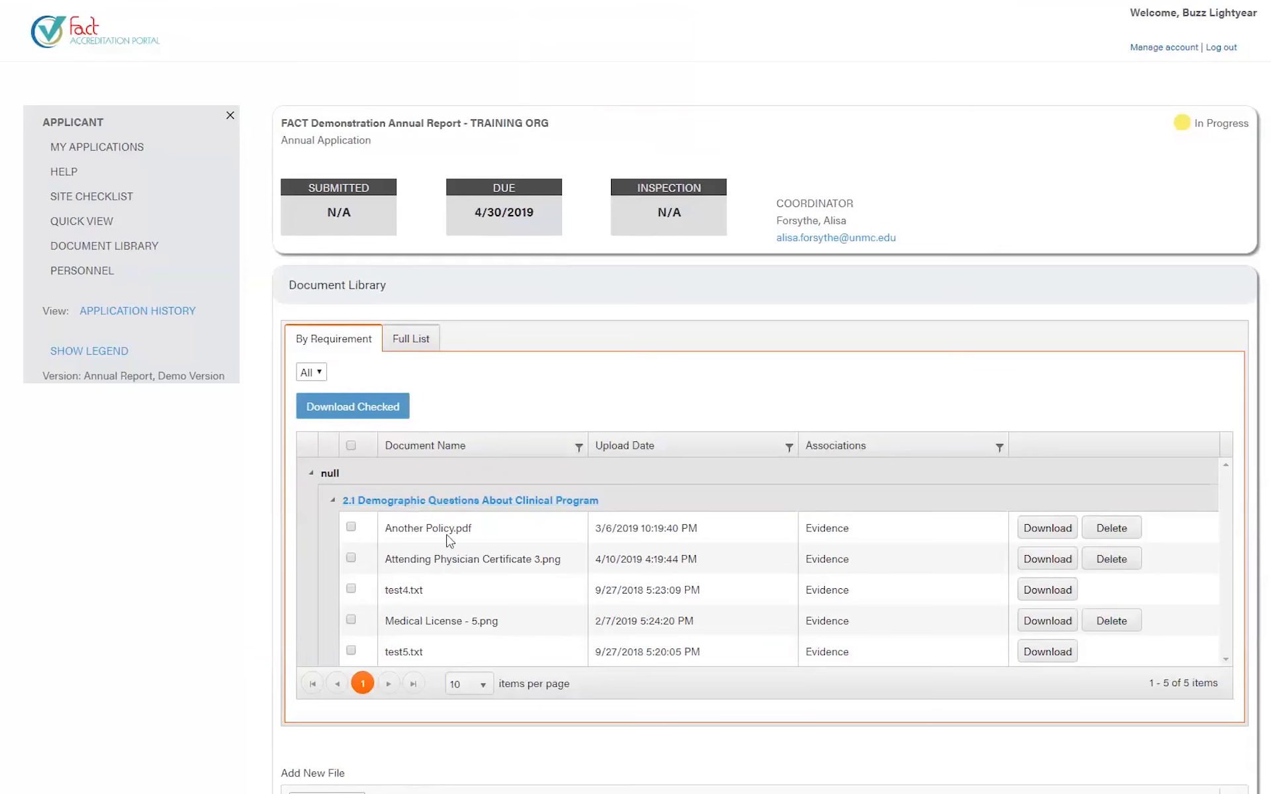
- Show page 3 of the Full List (documents 21–29), then switch to By Requirement and back
left_click(424, 341)
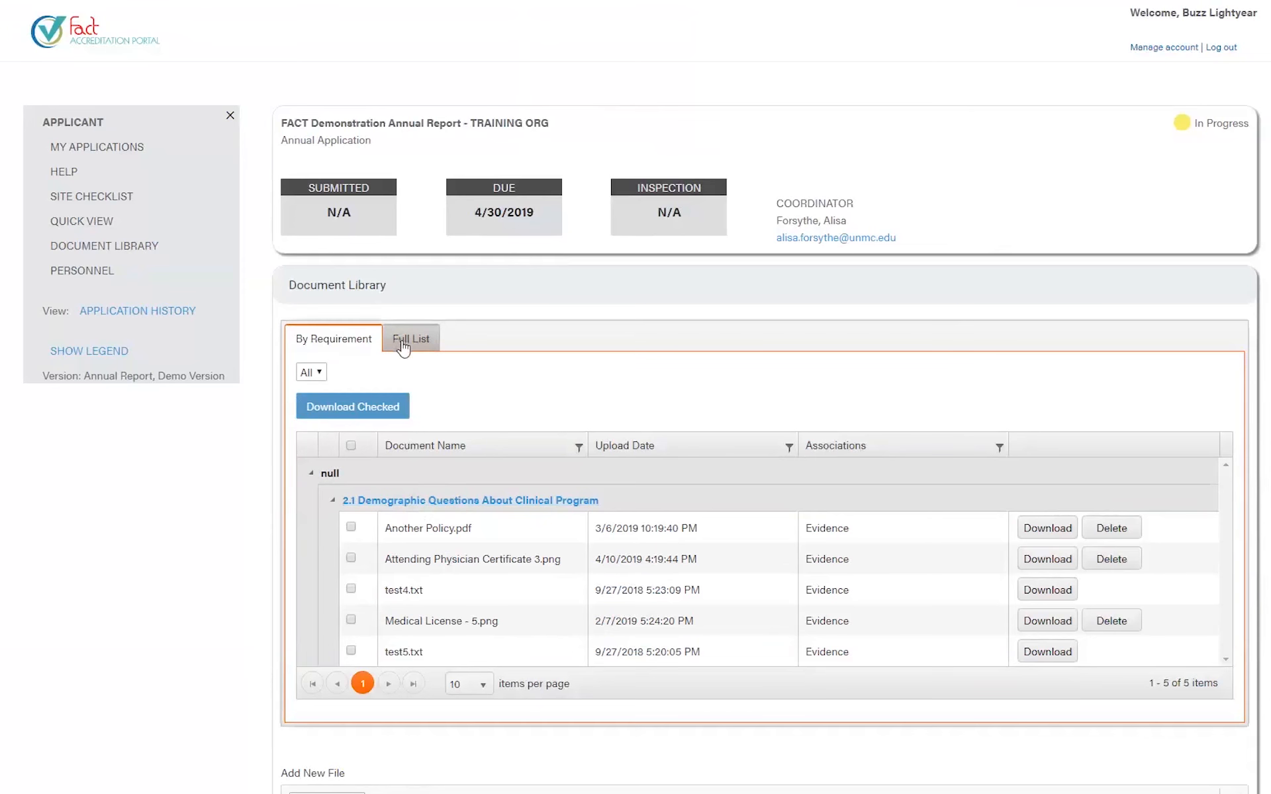
scroll(489, 607, "down", 2)
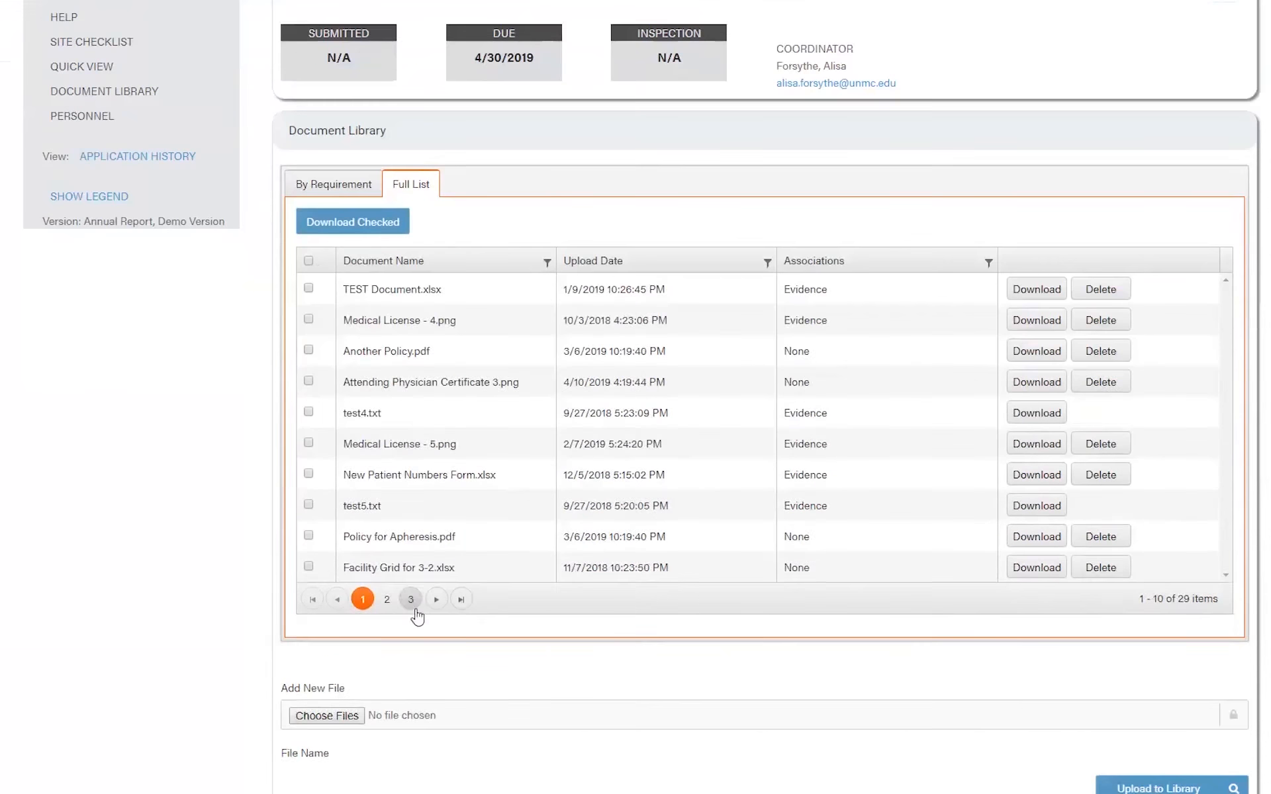
left_click(411, 601)
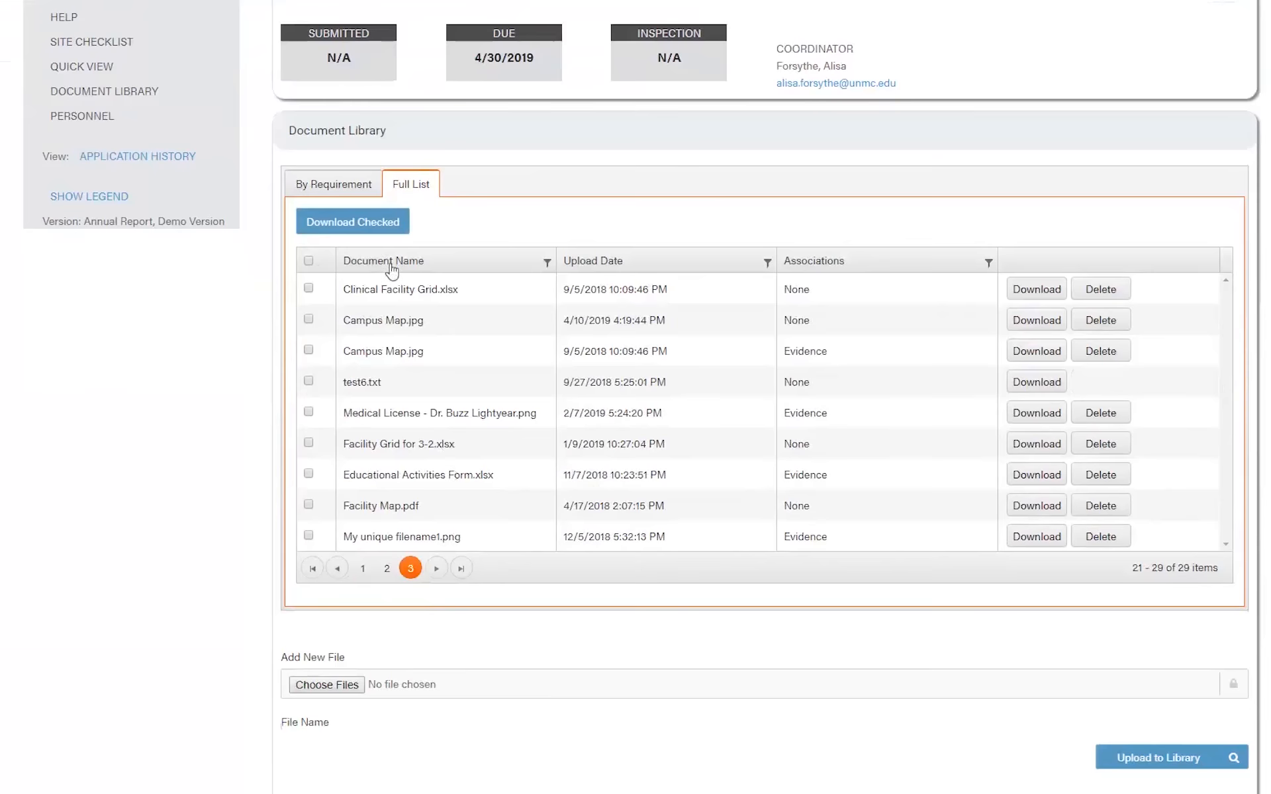
left_click(355, 188)
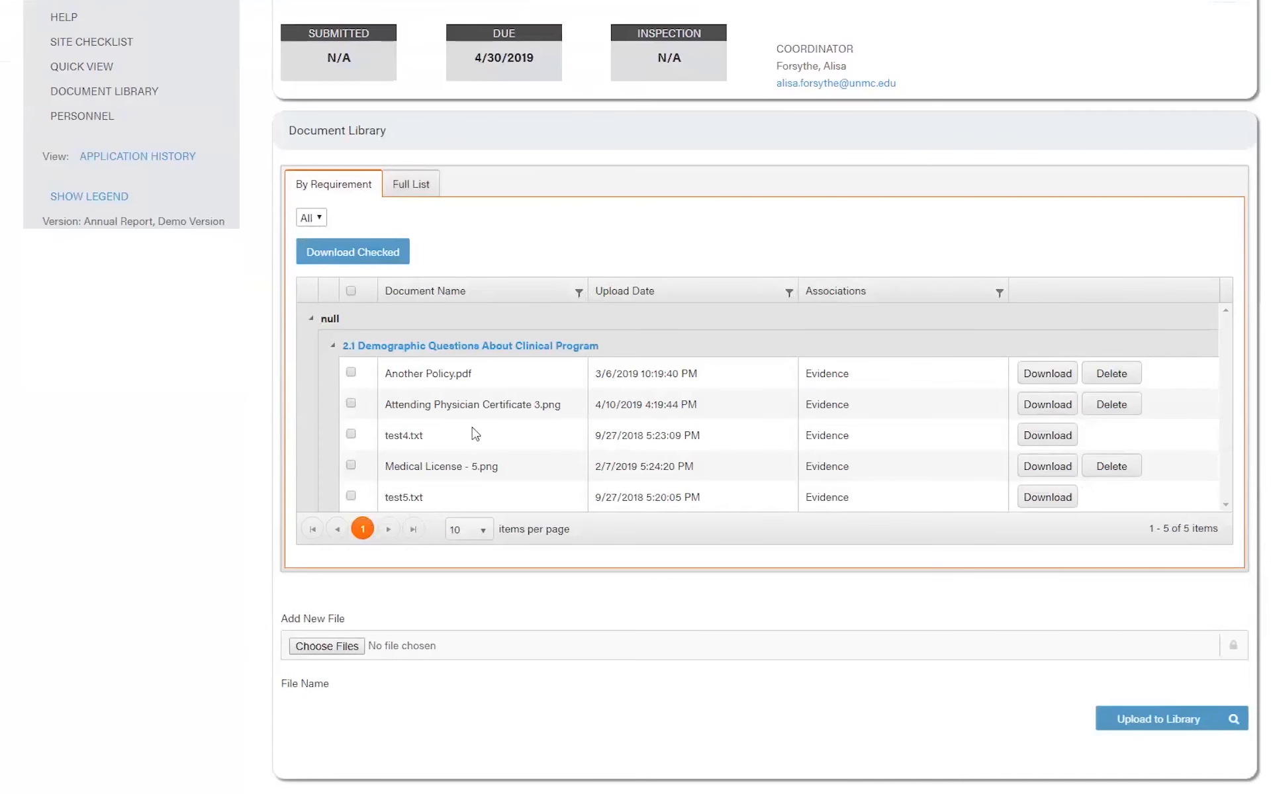
left_click(411, 186)
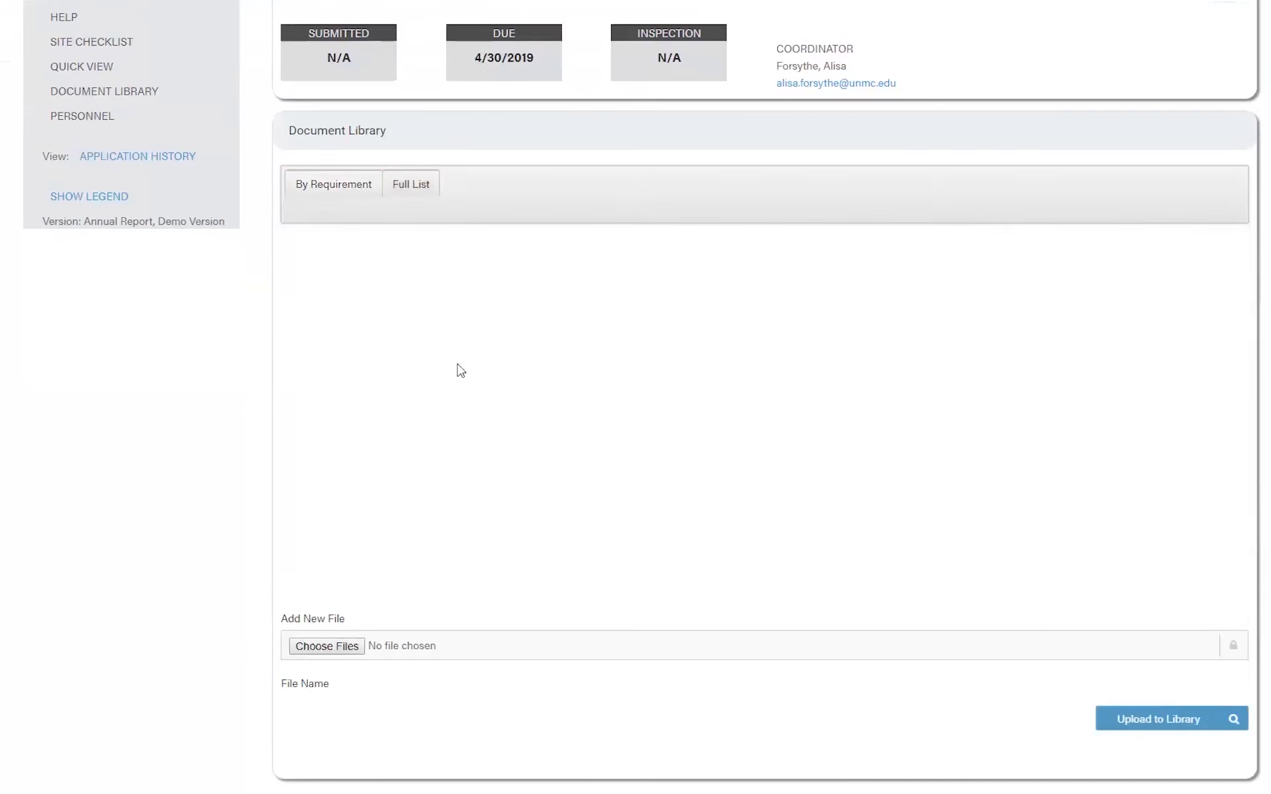
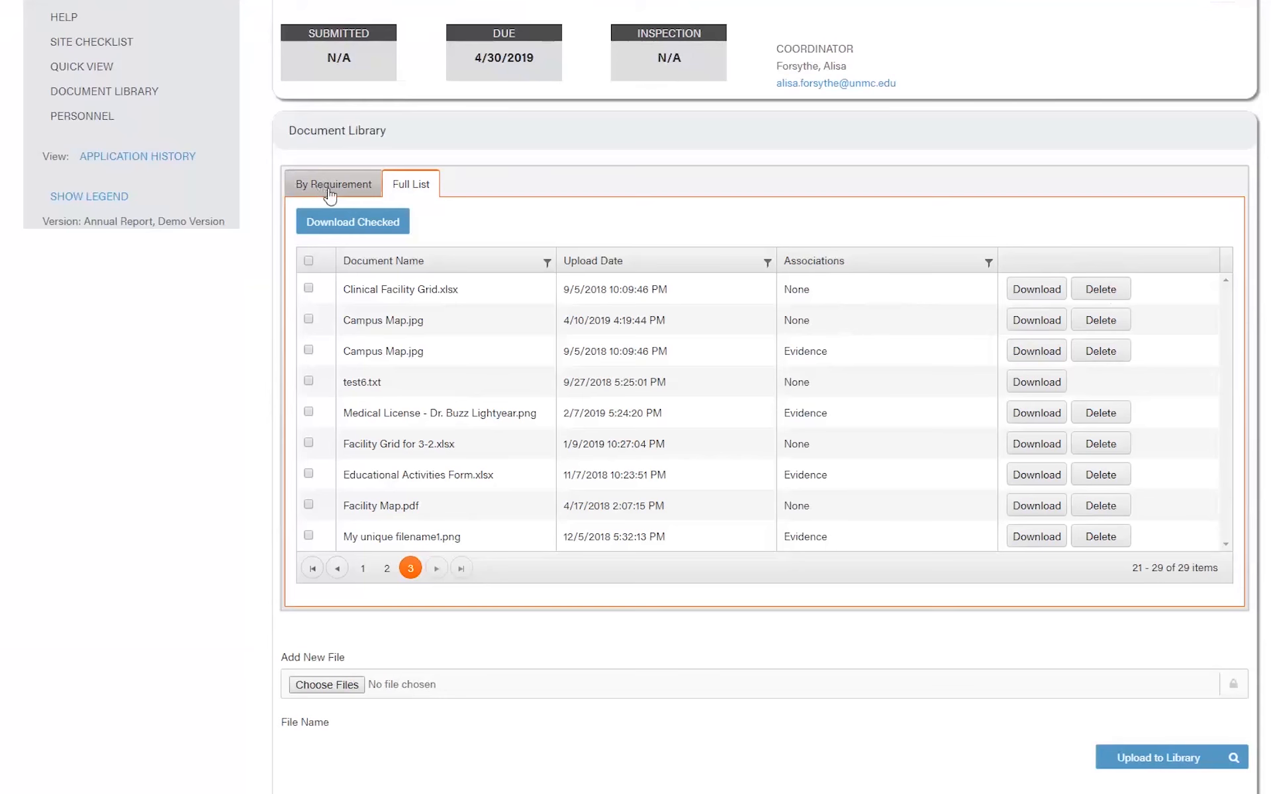
- In the Full List, toggle select-all, check two Campus Map.jpg rows, then select all again
left_click(310, 263)
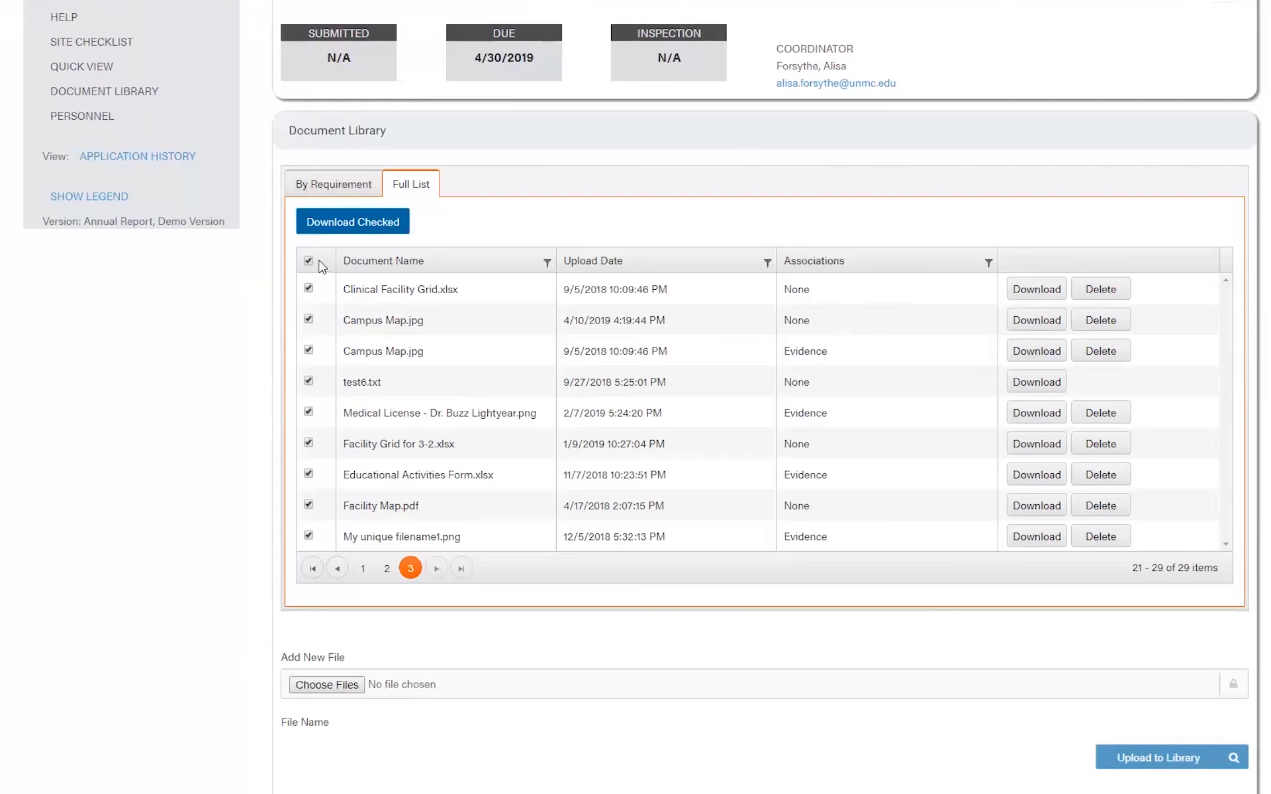
left_click(310, 263)
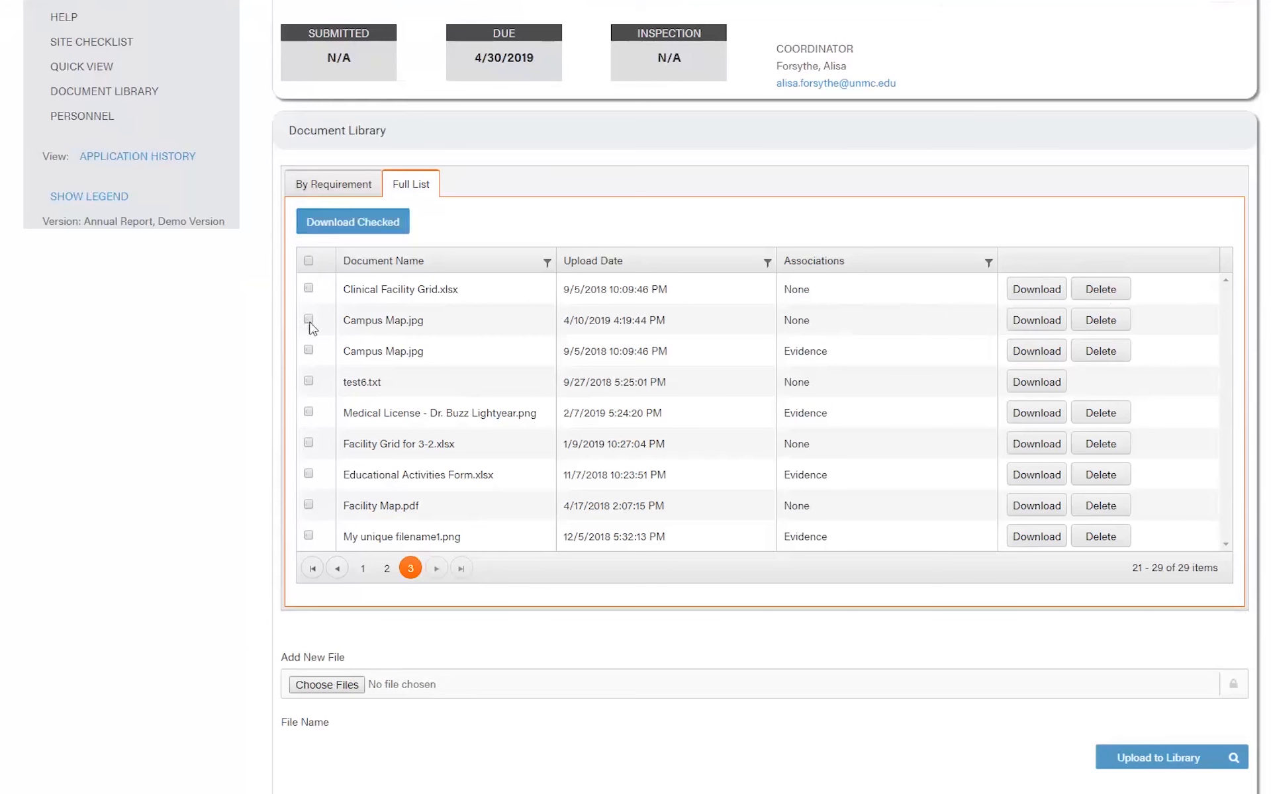
left_click(309, 320)
left_click(309, 351)
left_click(309, 263)
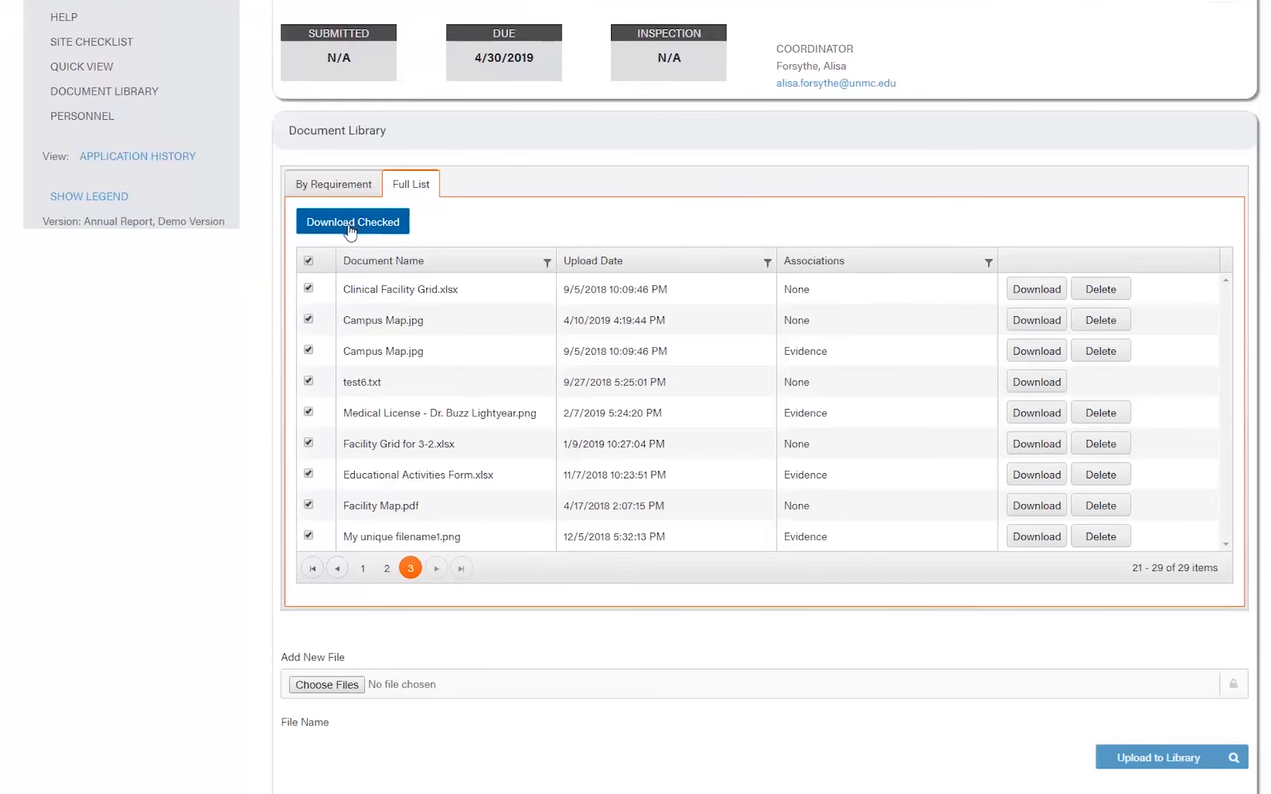
- Switch to By Requirement and check all five requirement 2.1 documents
left_click(342, 188)
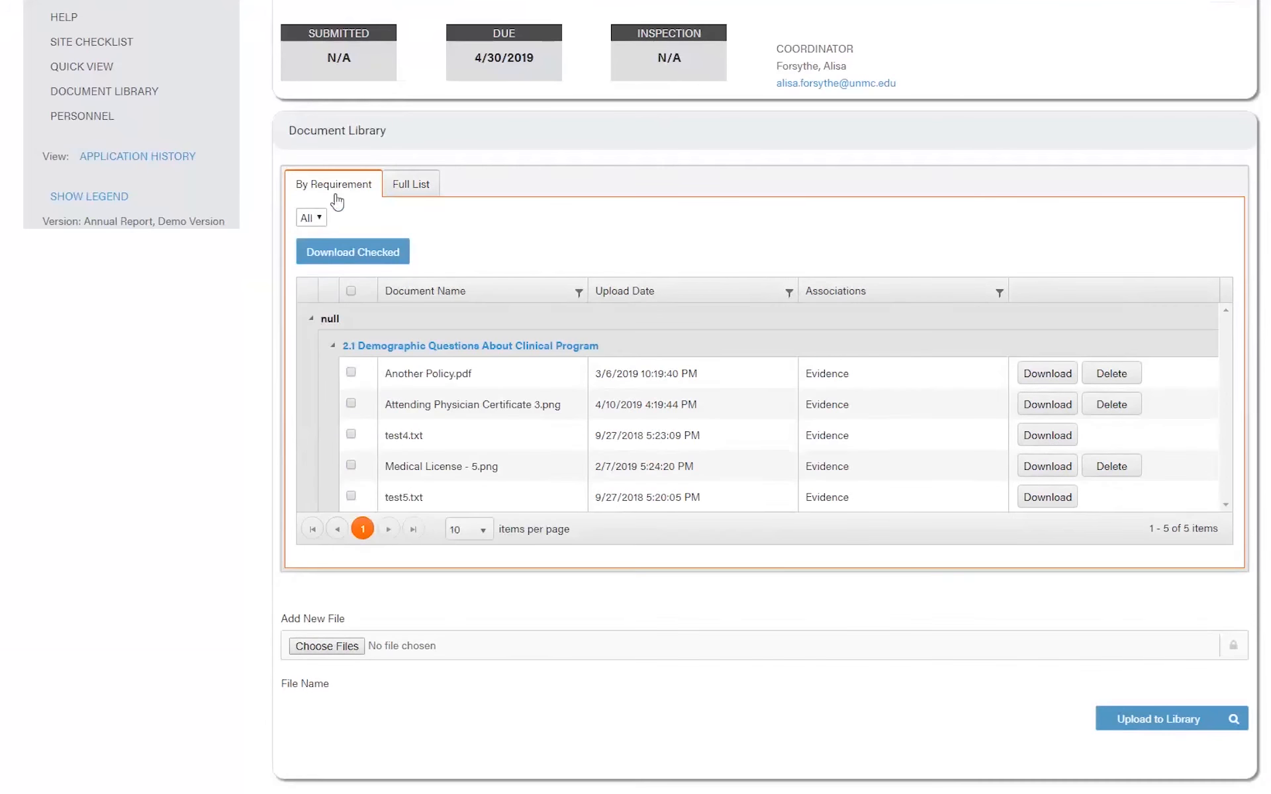
left_click(351, 372)
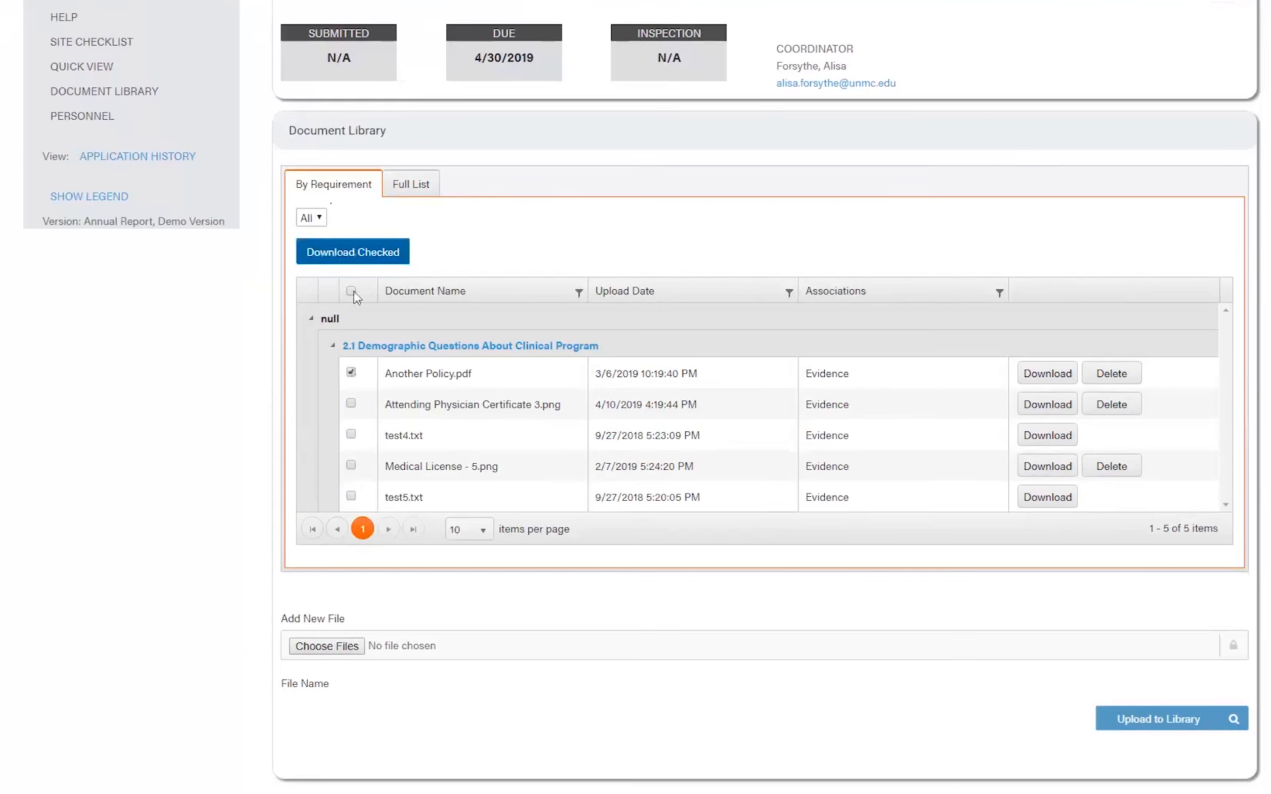
left_click(351, 292)
- Sort the documents by name and upload date in both directions, then by Associations
left_click(477, 296)
left_click(488, 293)
left_click(633, 292)
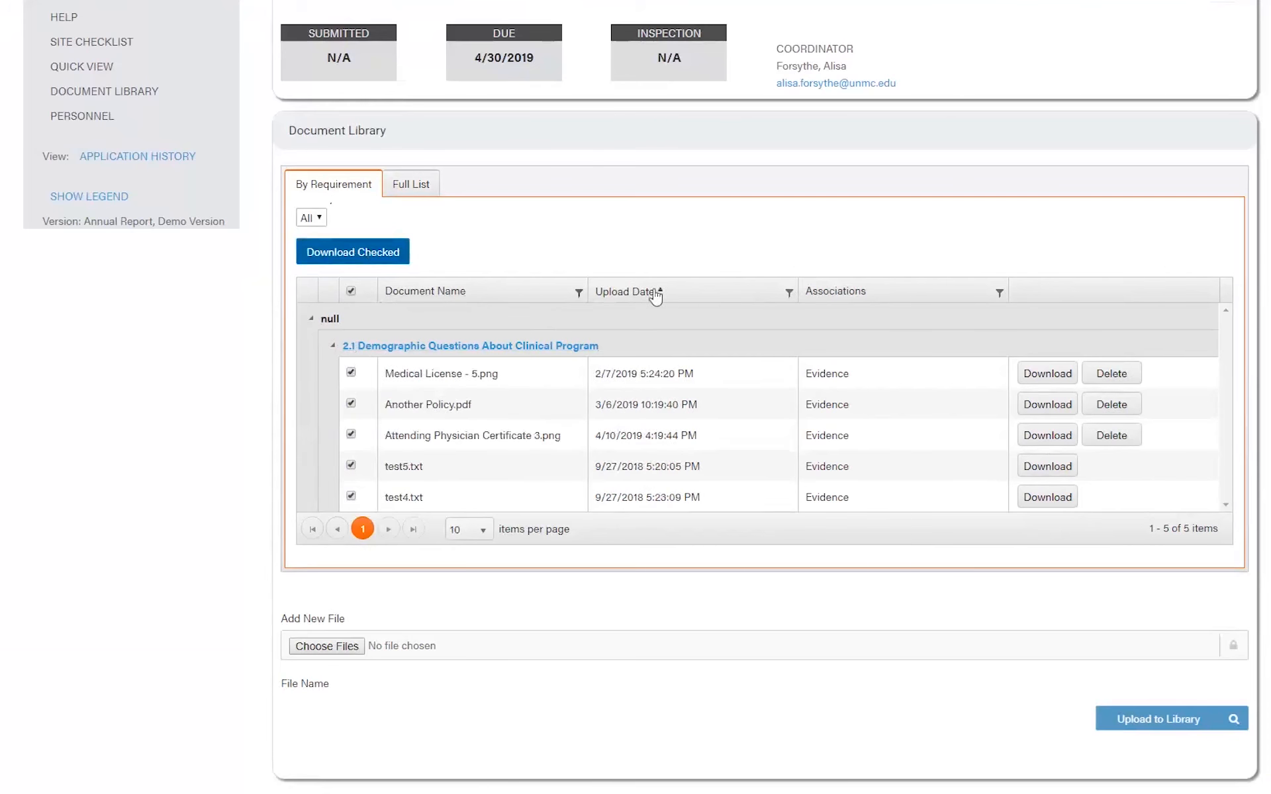
left_click(761, 292)
left_click(845, 292)
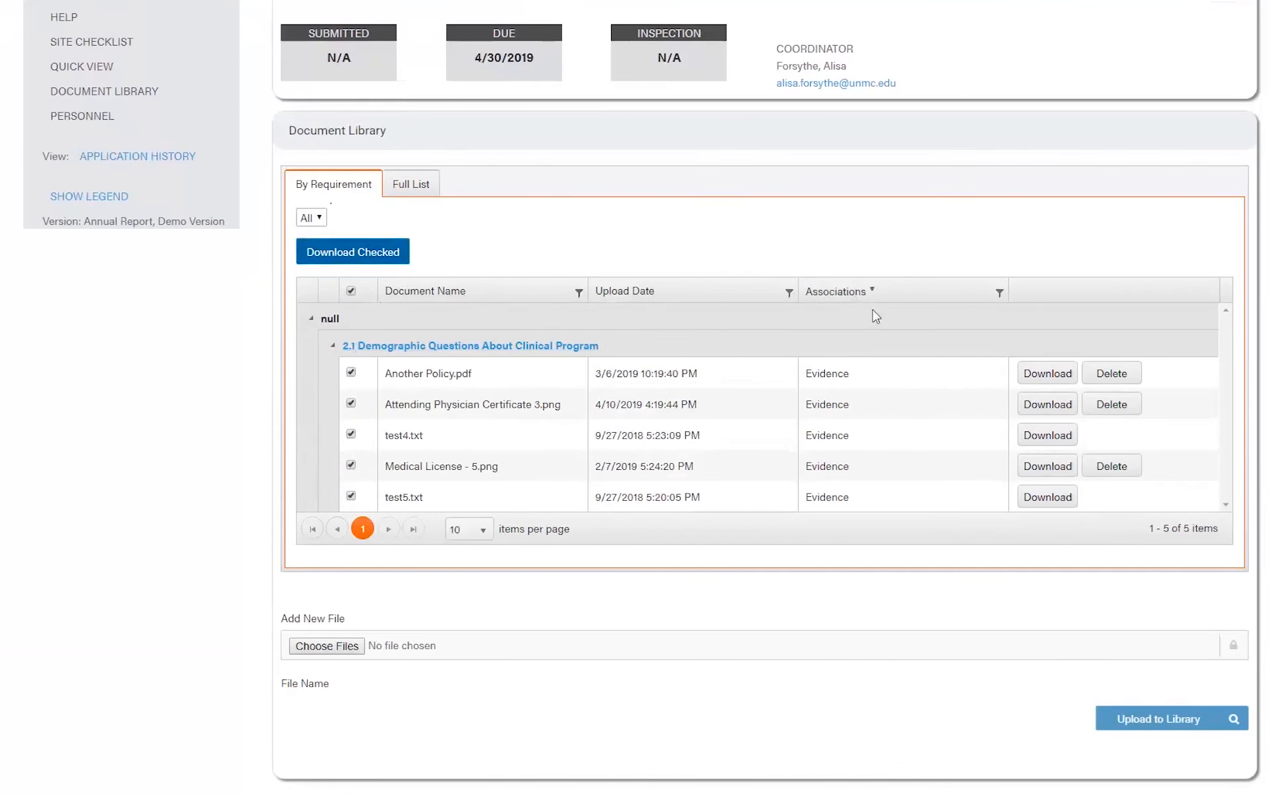
- Filter Document Name to contain 'policy' so only Another Policy.pdf remains
left_click(579, 293)
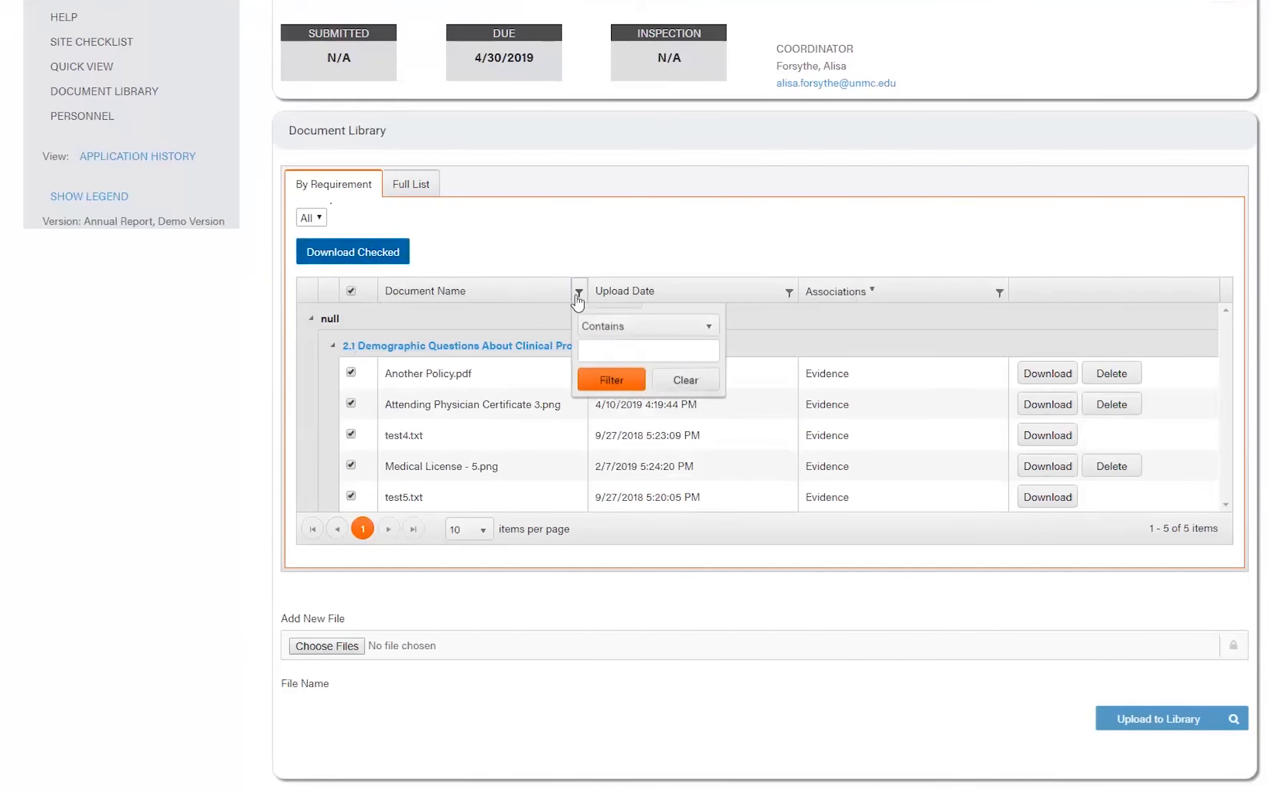
left_click(626, 371)
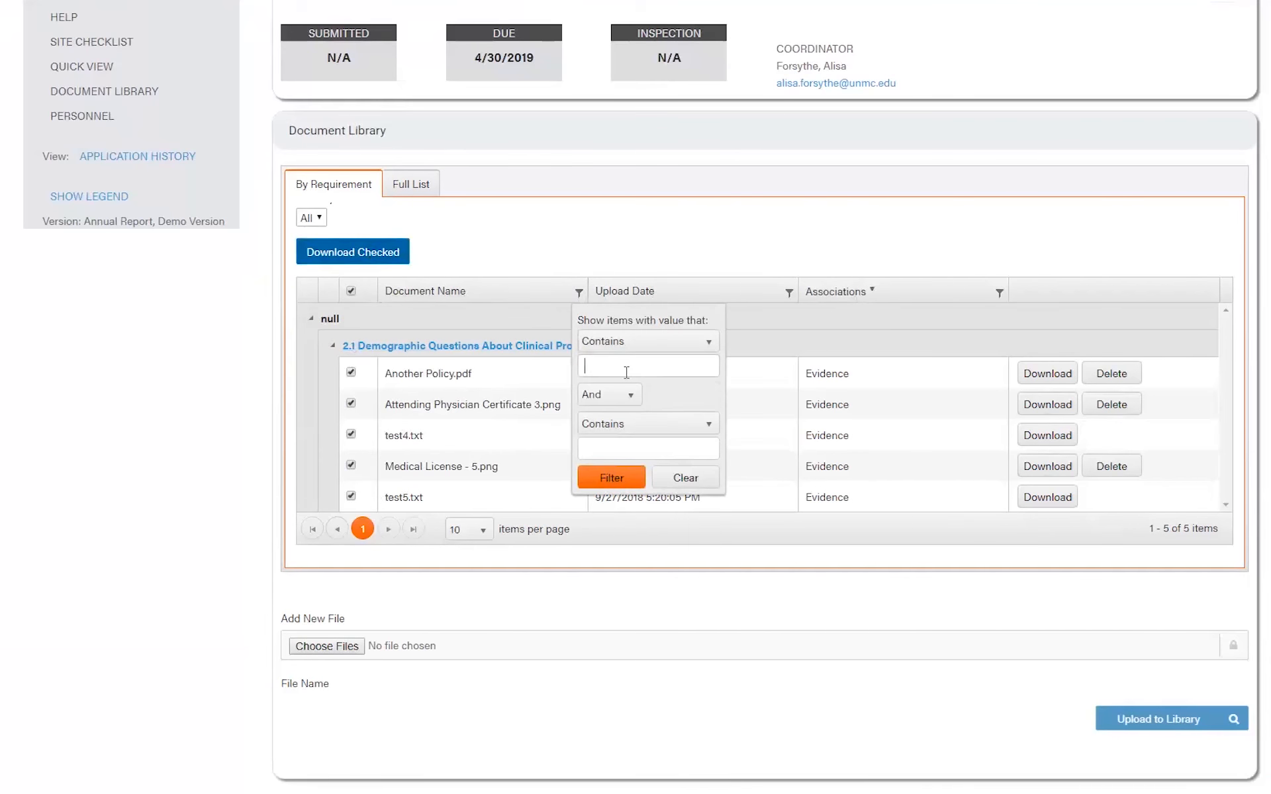
type("policy")
key("Return")
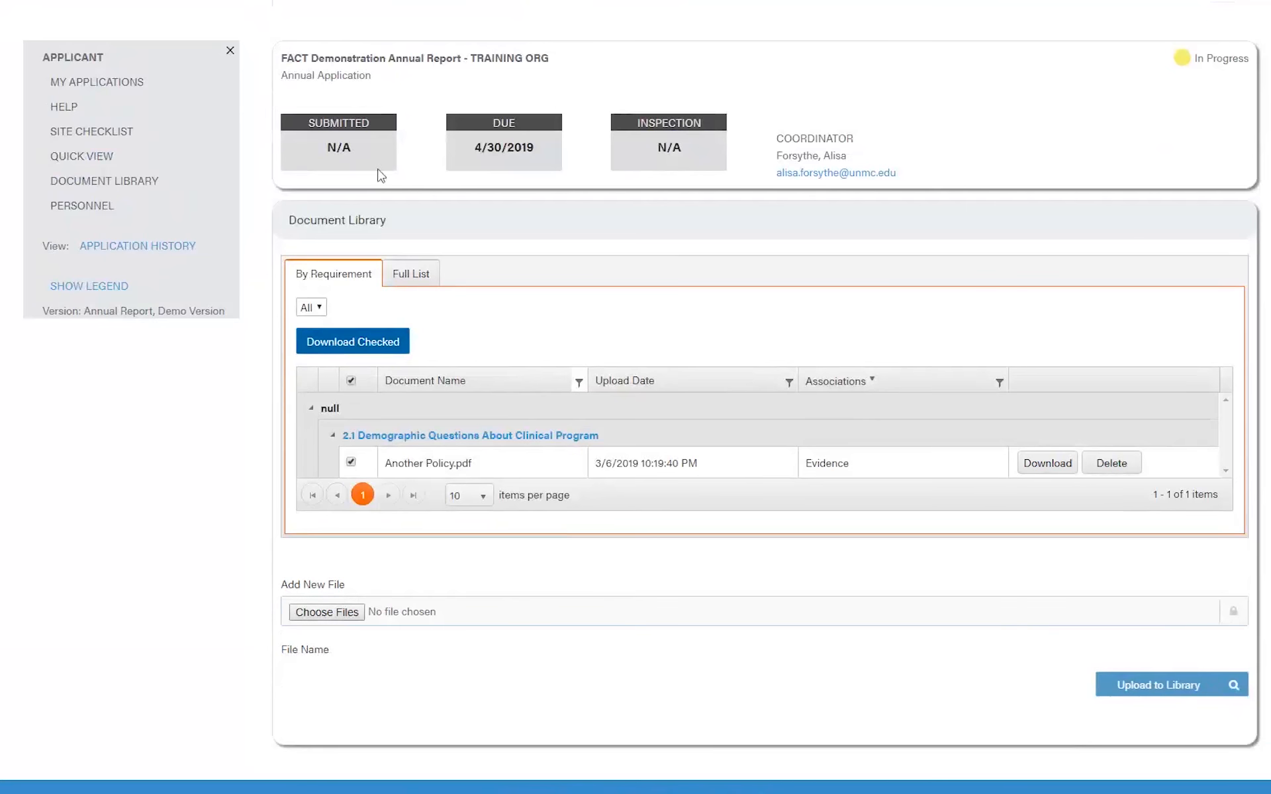
left_click(338, 620)
left_click(672, 371)
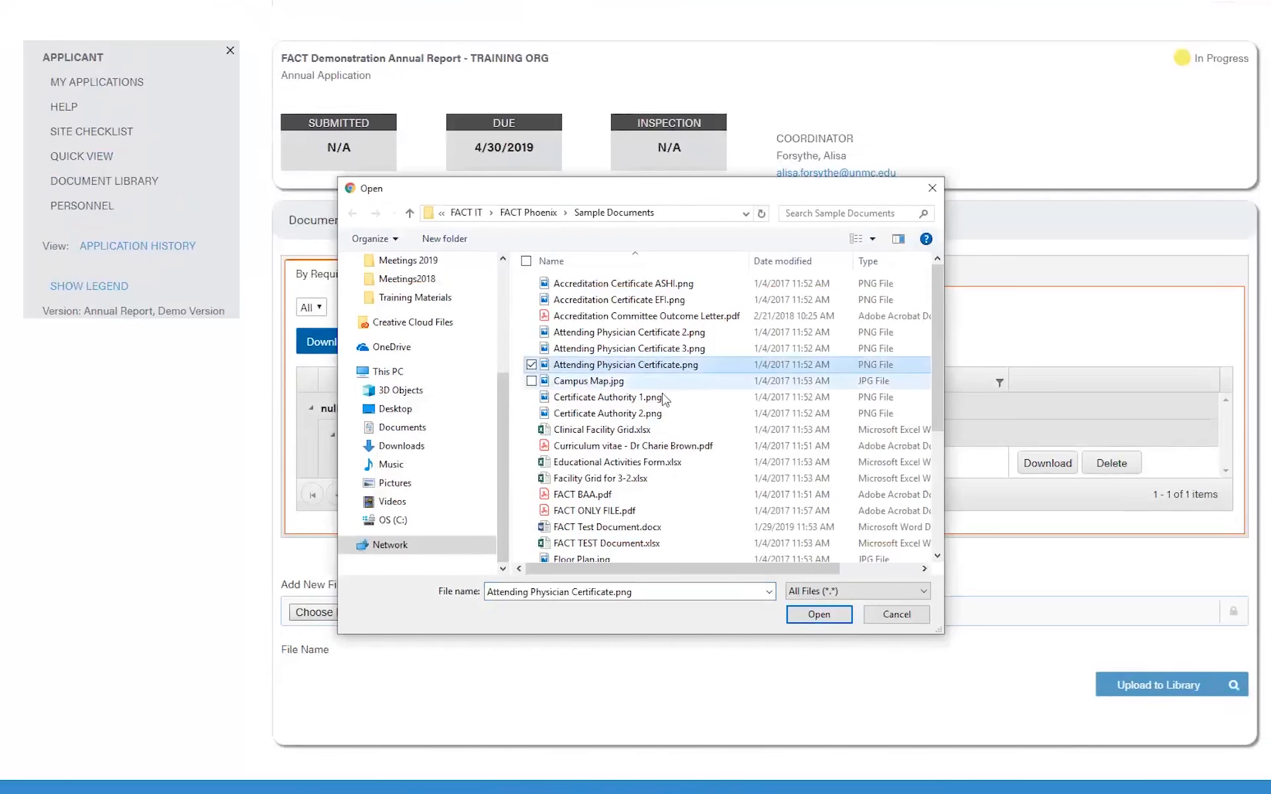
left_click(660, 410, "ctrl")
left_click(655, 398, "ctrl")
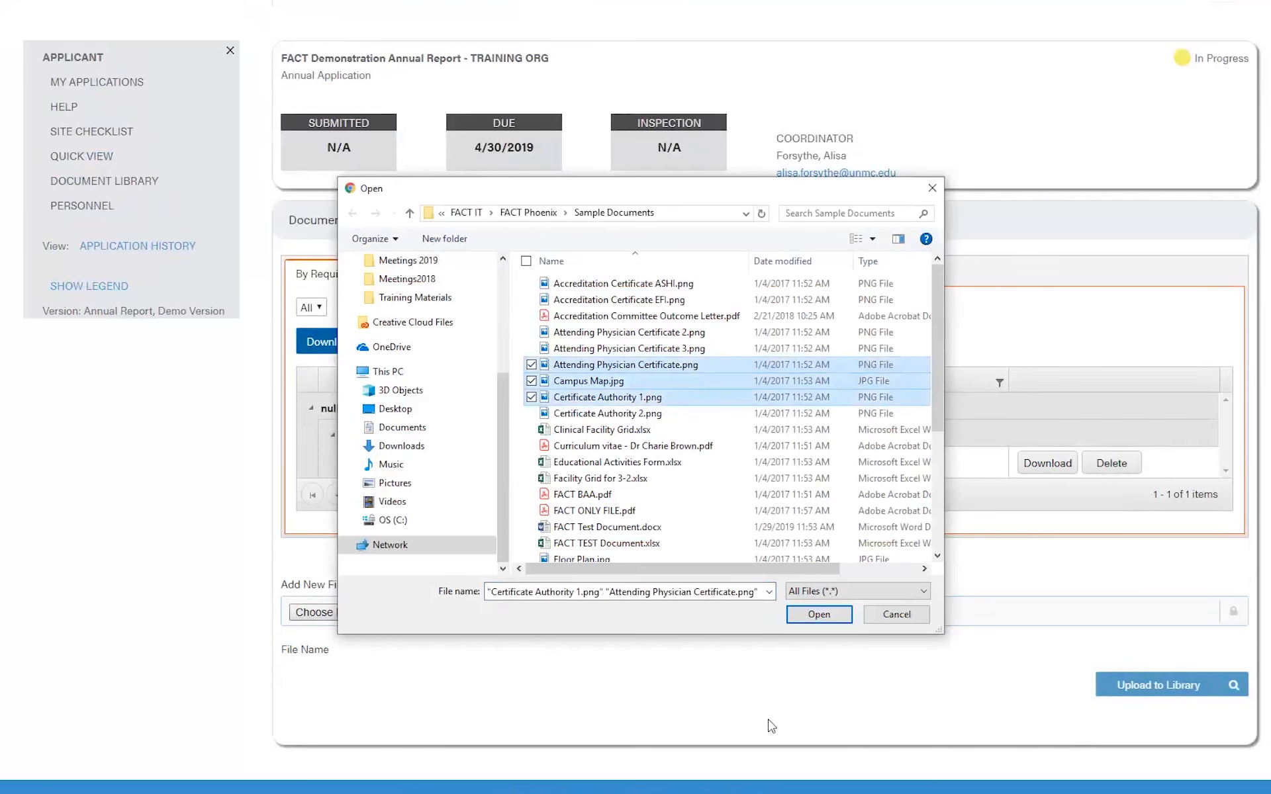
left_click(905, 619)
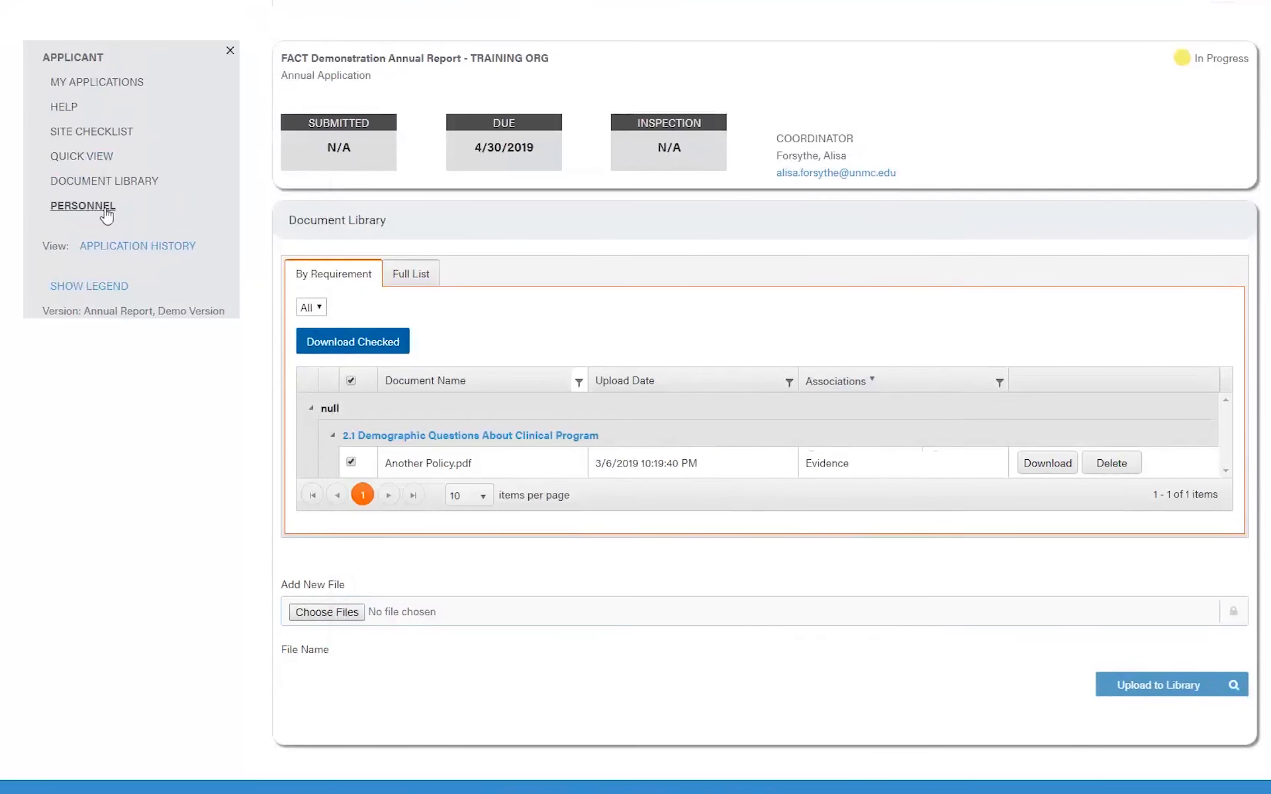
- Go to the Personnel page showing the four users, their roles and job functions
left_click(83, 206)
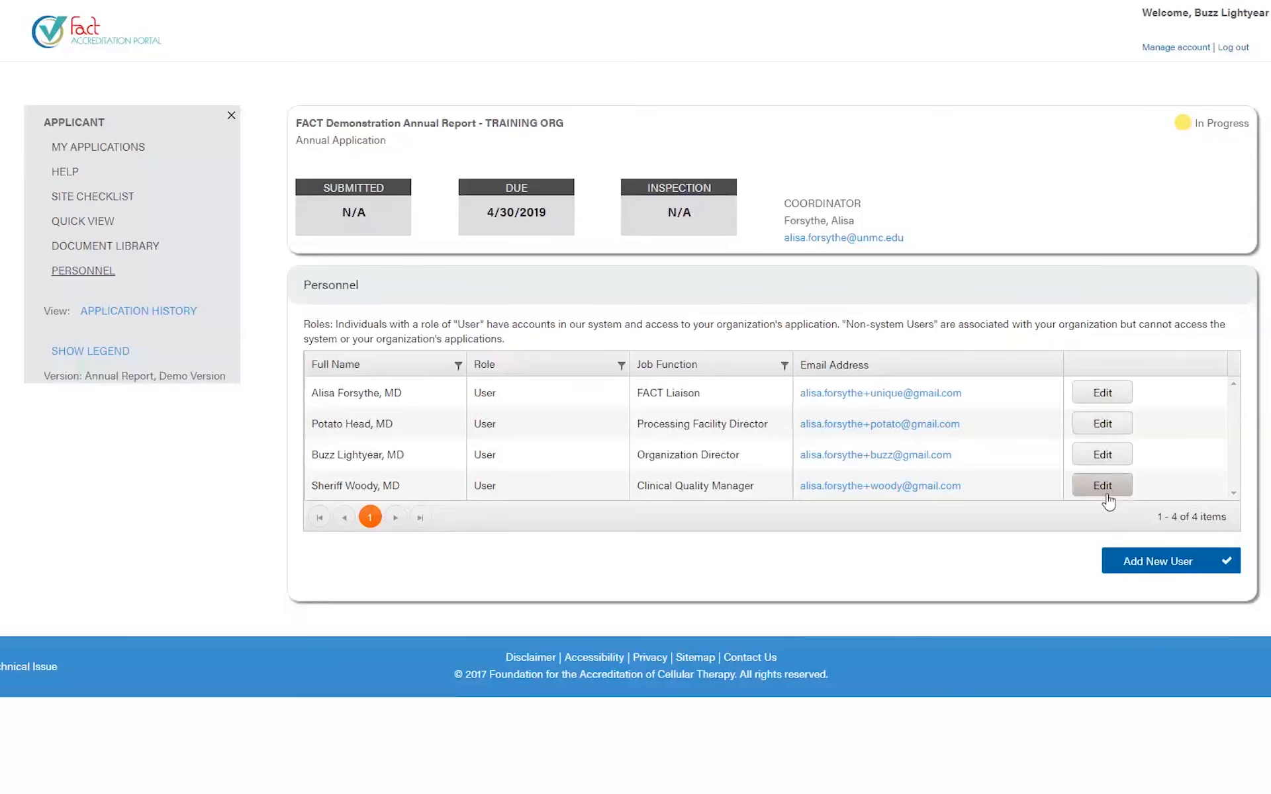
- Start a new user with the User role, enter first and last name, and tick MD
left_click(1142, 566)
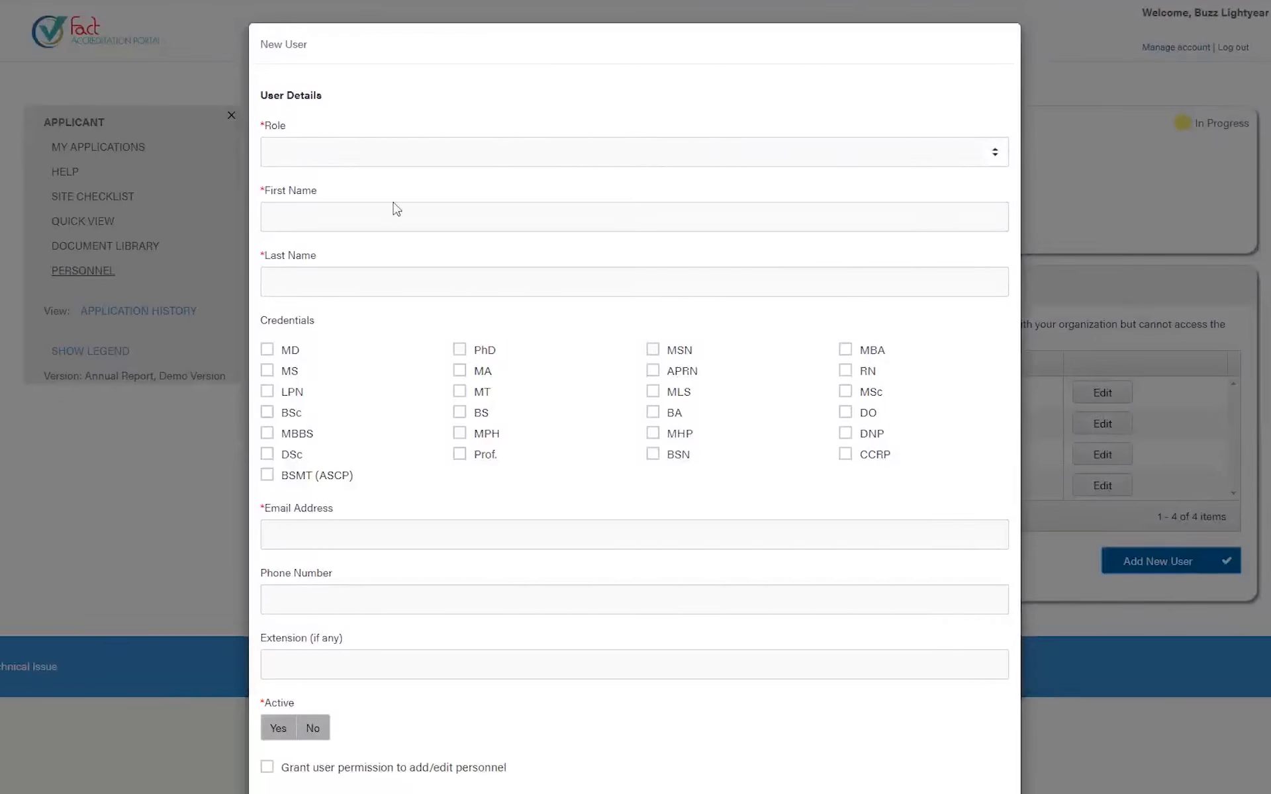
left_click(378, 152)
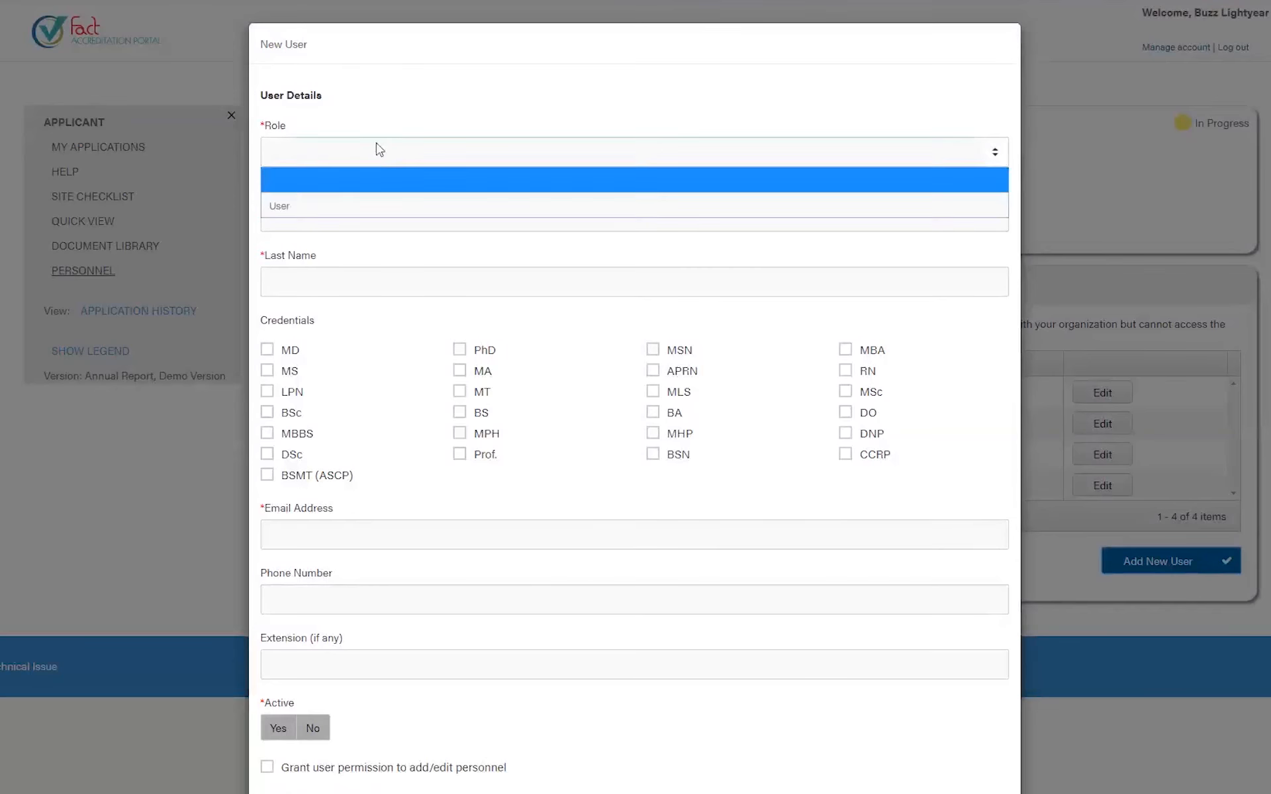
left_click(278, 207)
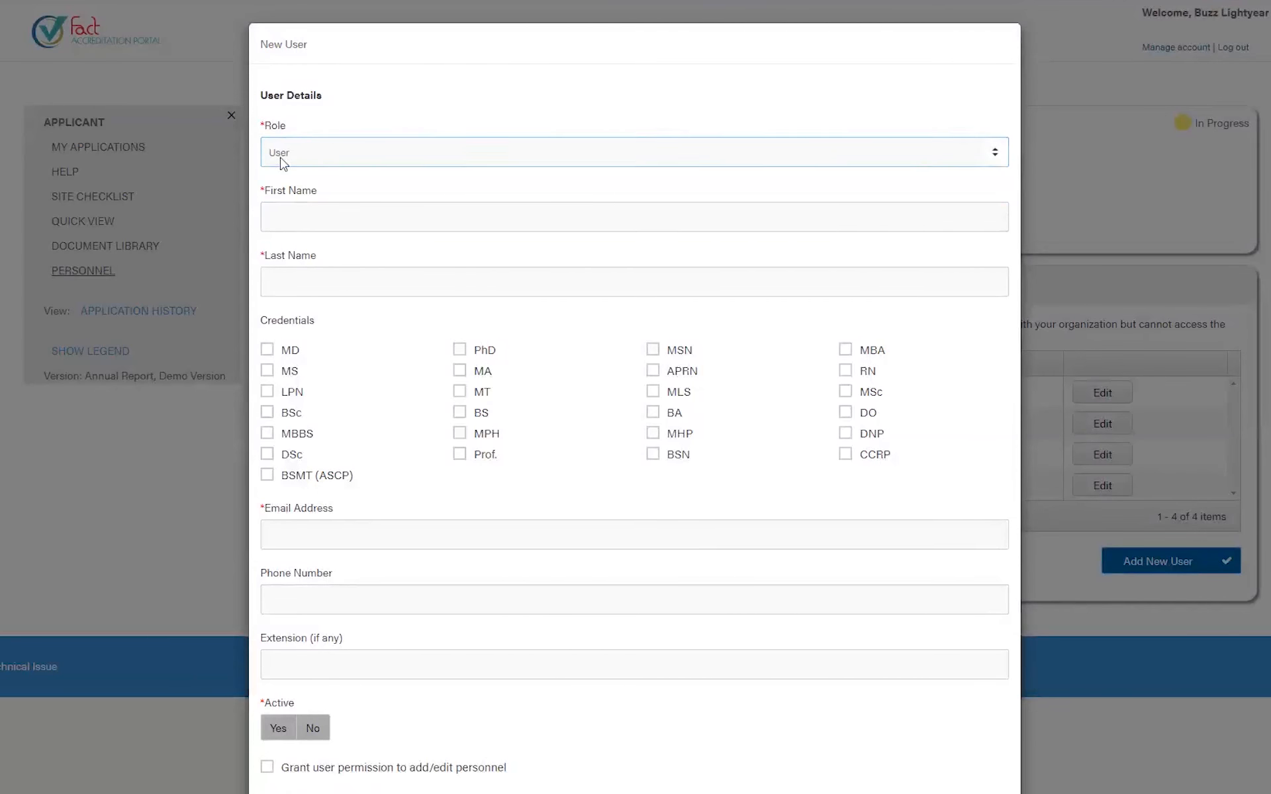
left_click(307, 223)
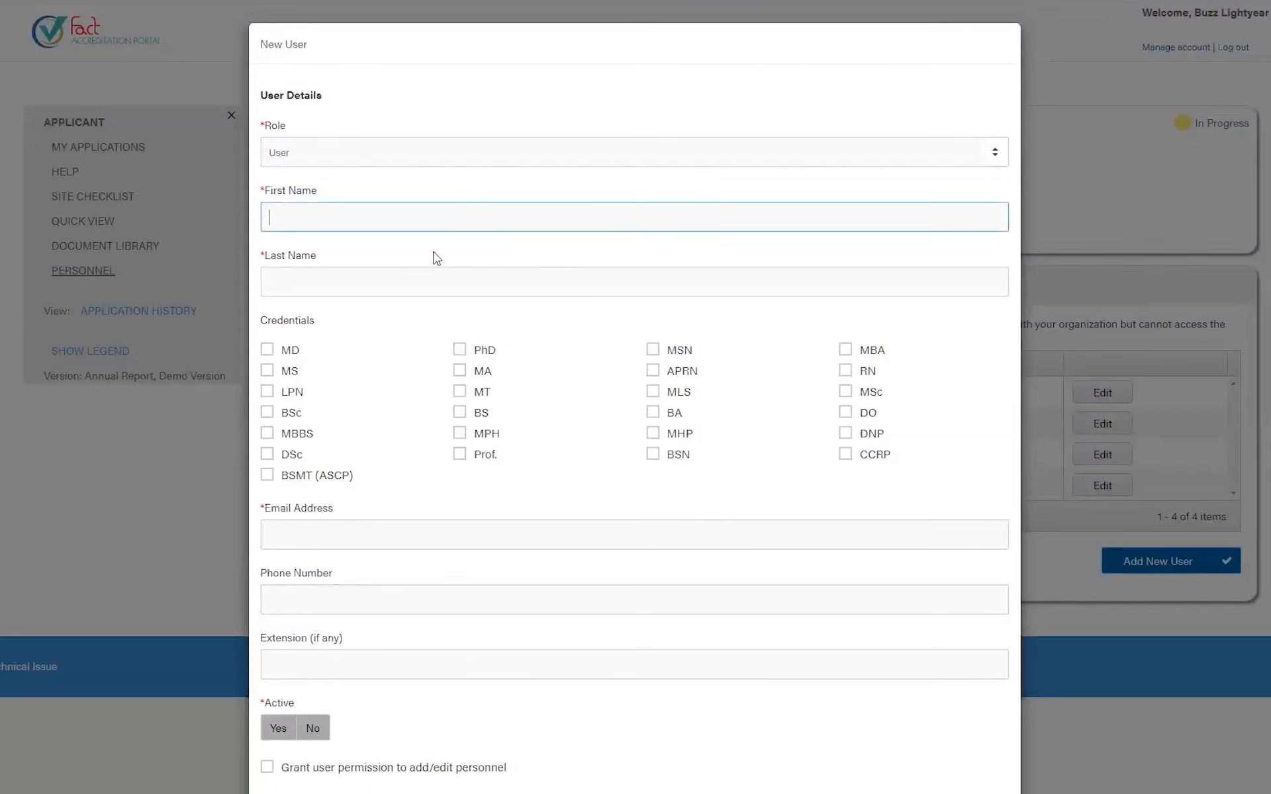
type("Andy")
key("Tab")
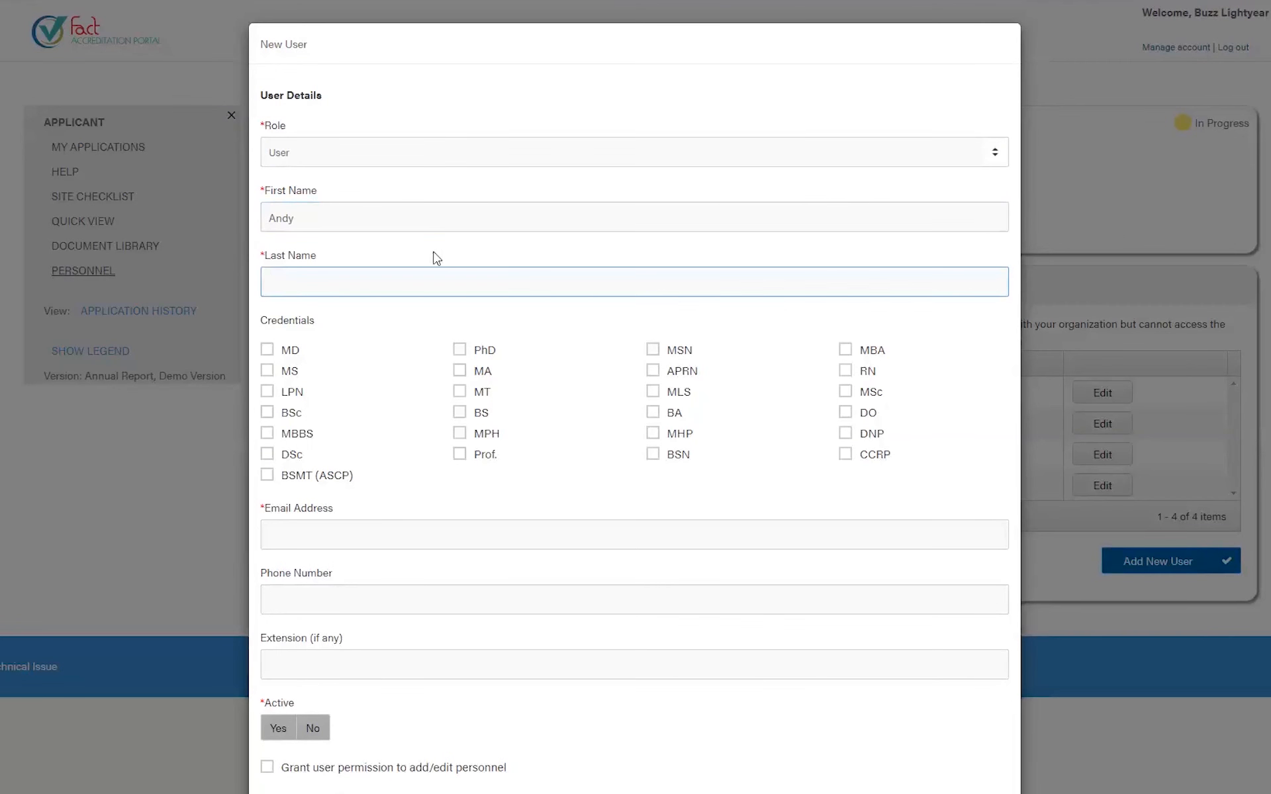
type("Boy")
scroll(431, 326, "down", 1)
left_click(300, 279)
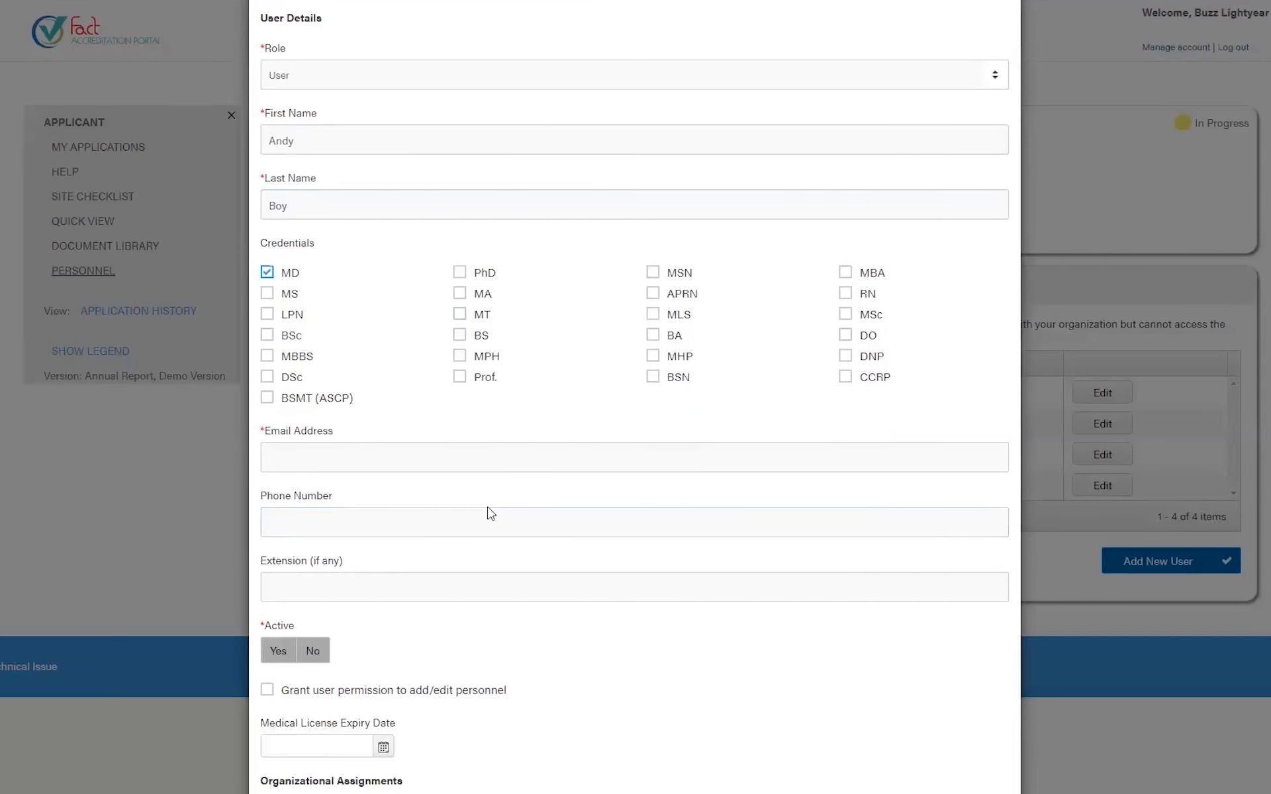
- Enter the new user's e-mail address, set Active to No, and grant add/edit personnel permission
left_click(370, 459)
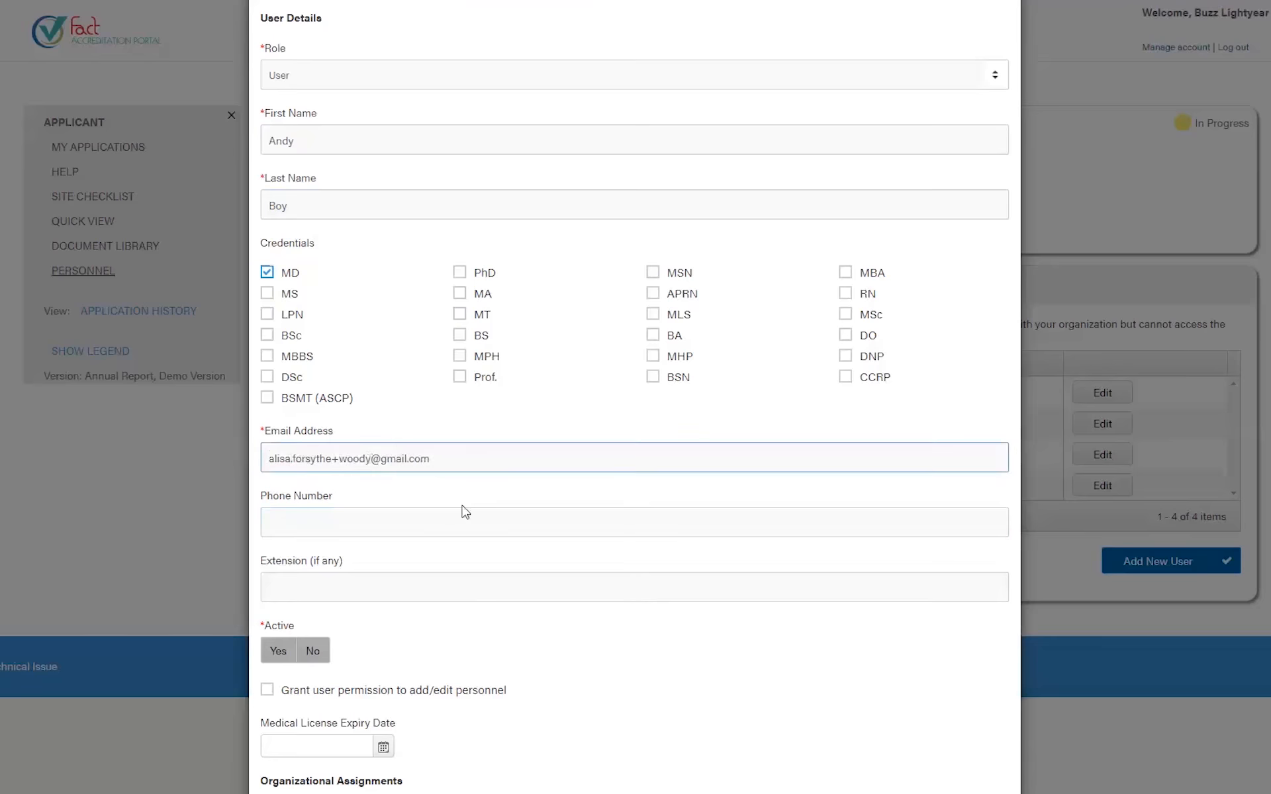
scroll(466, 512, "down", 2)
left_click(278, 498)
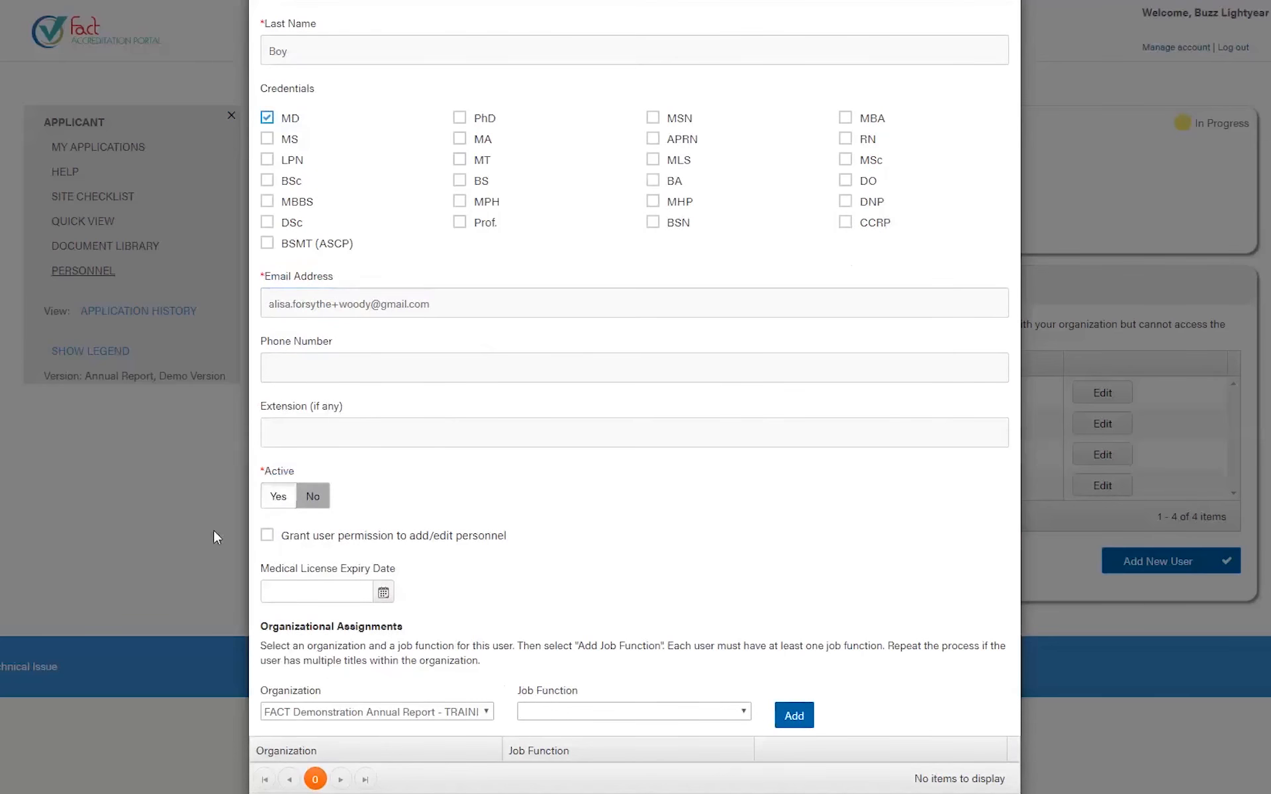
scroll(214, 530, "down", 1)
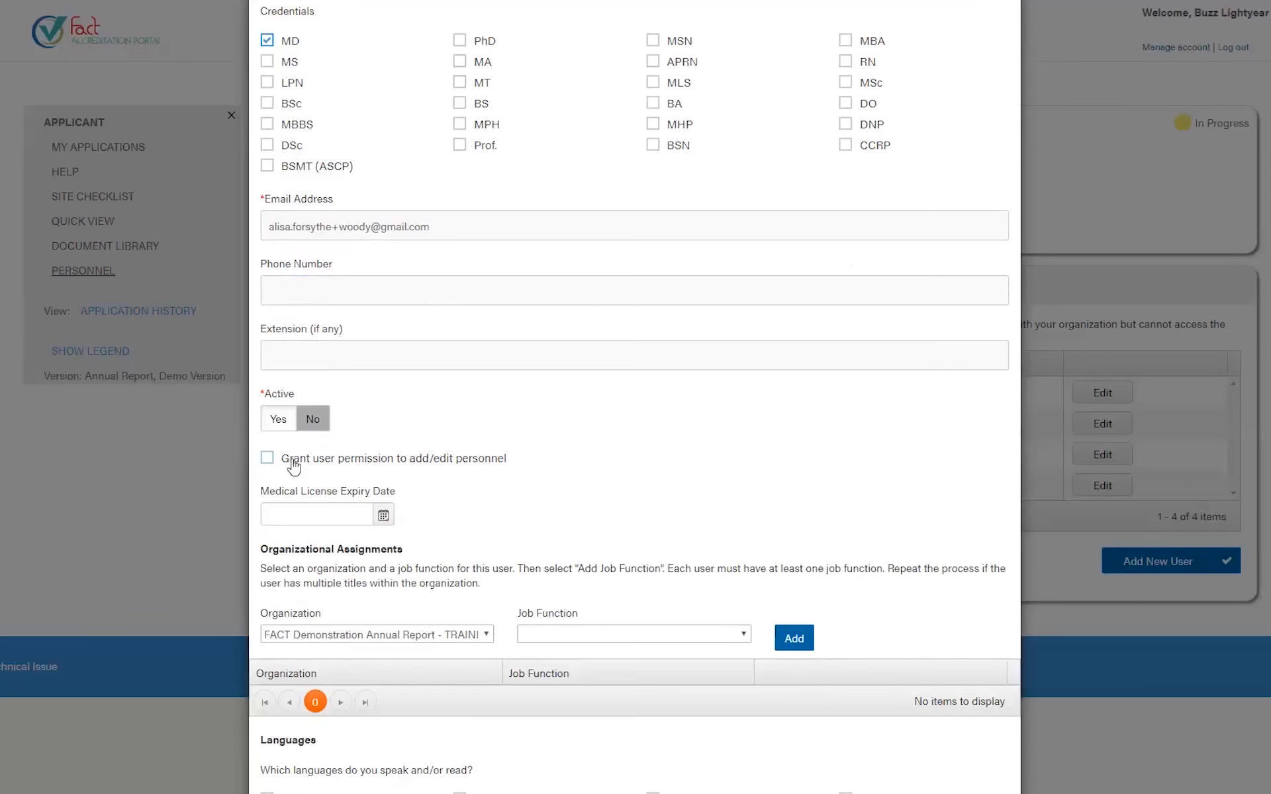
left_click_drag(294, 468, 488, 470)
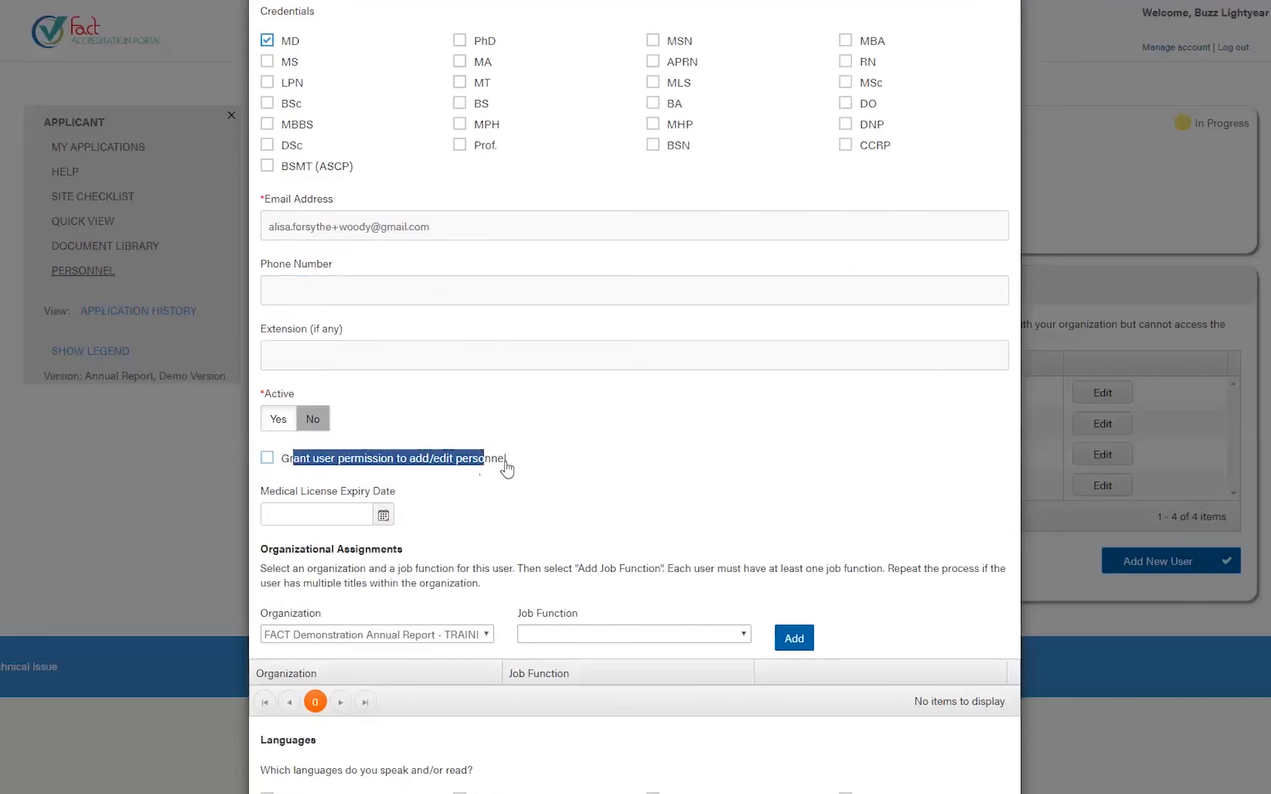
left_click(275, 464)
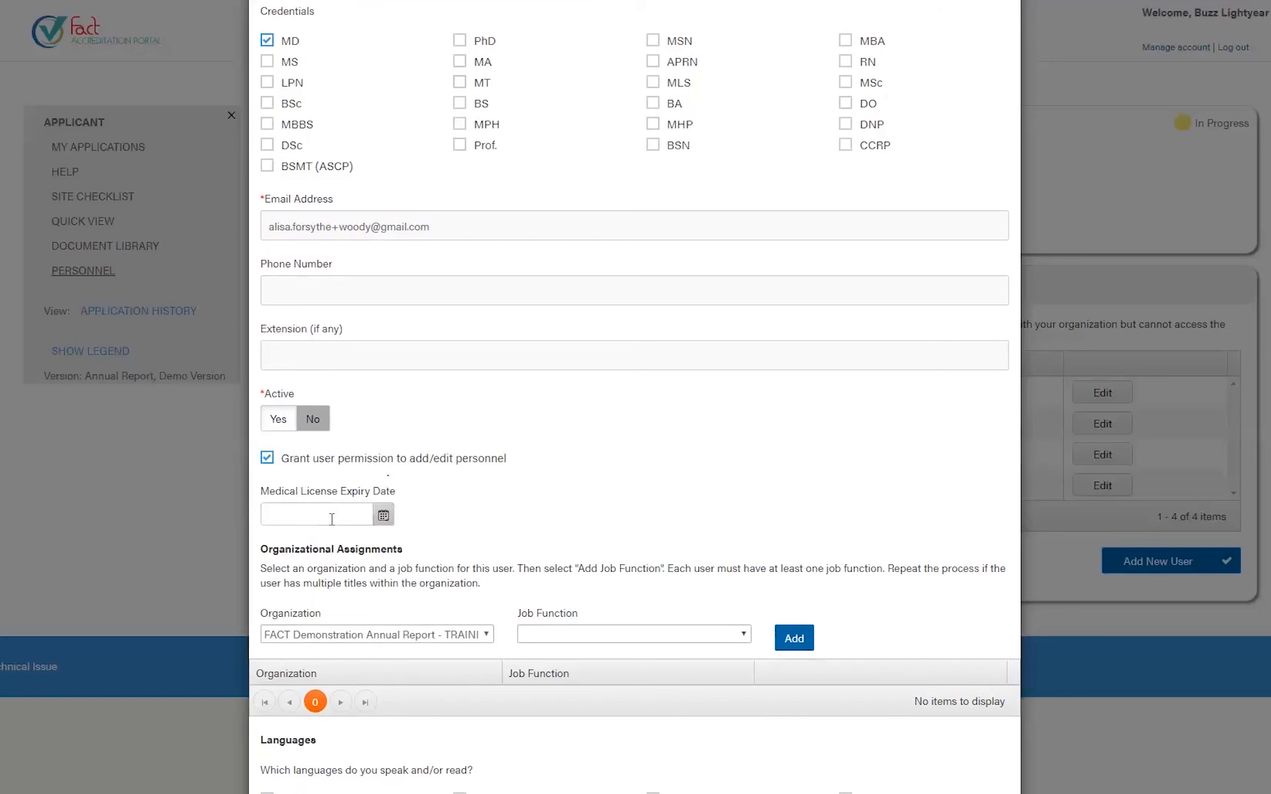
- Untick the personnel-editing permission and add a TRAINING ORG assignment as Processing Facility Director
left_click(266, 458)
scroll(516, 596, "down", 1)
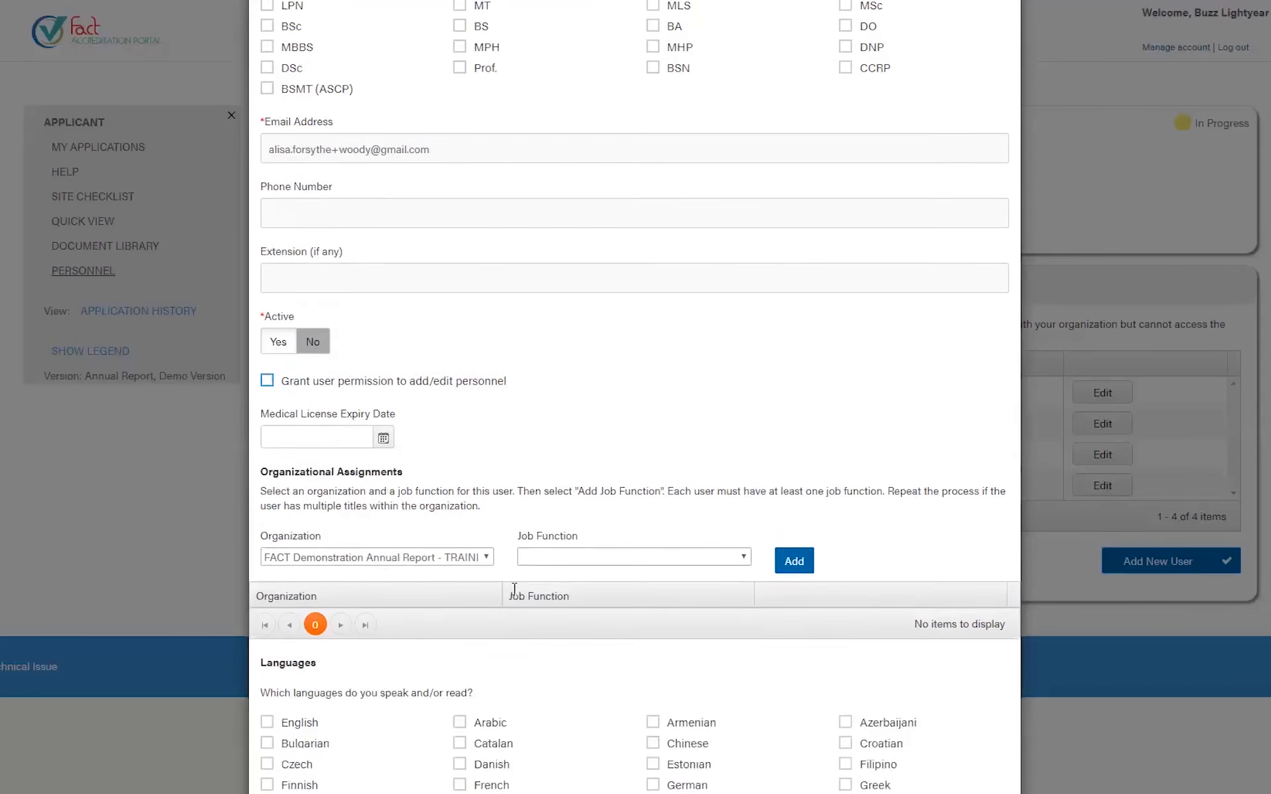
scroll(515, 588, "down", 2)
scroll(332, 543, "down", 1)
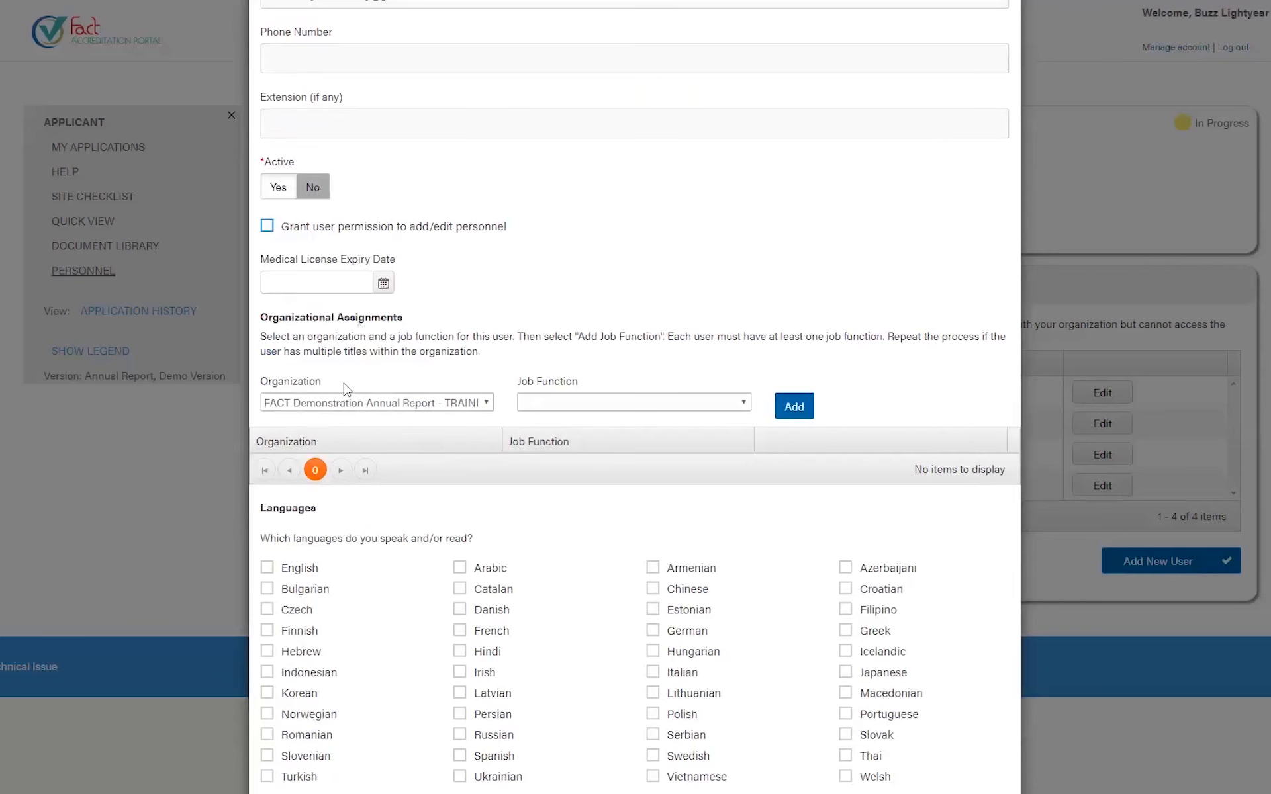
left_click(439, 405)
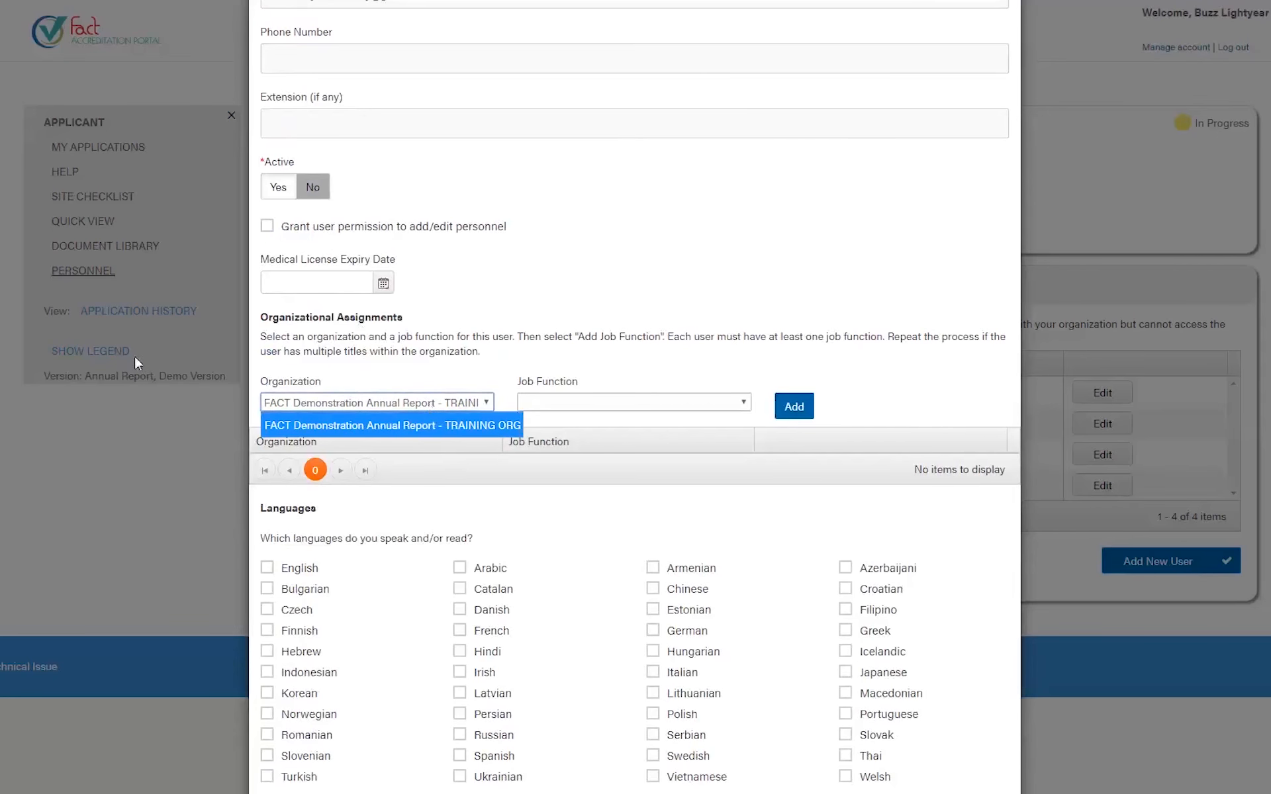
left_click(585, 403)
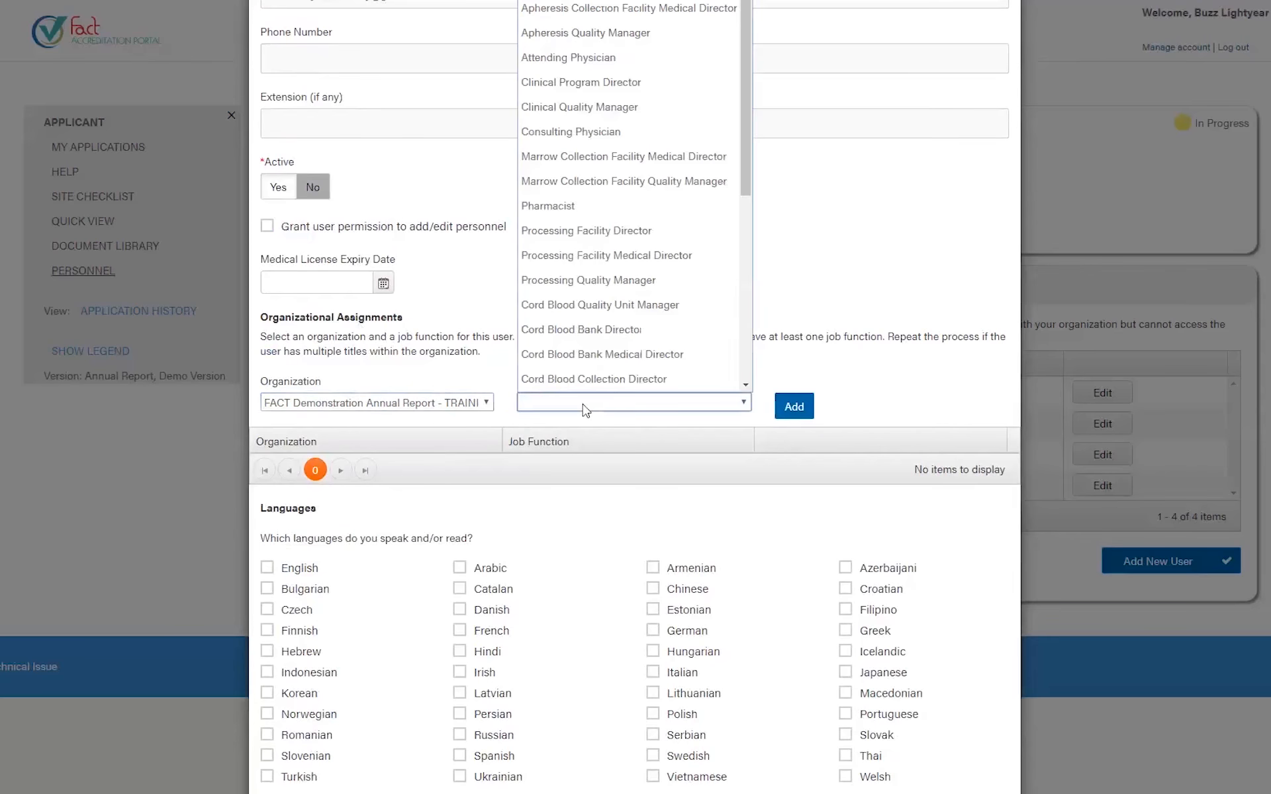
scroll(602, 332, "down", 1)
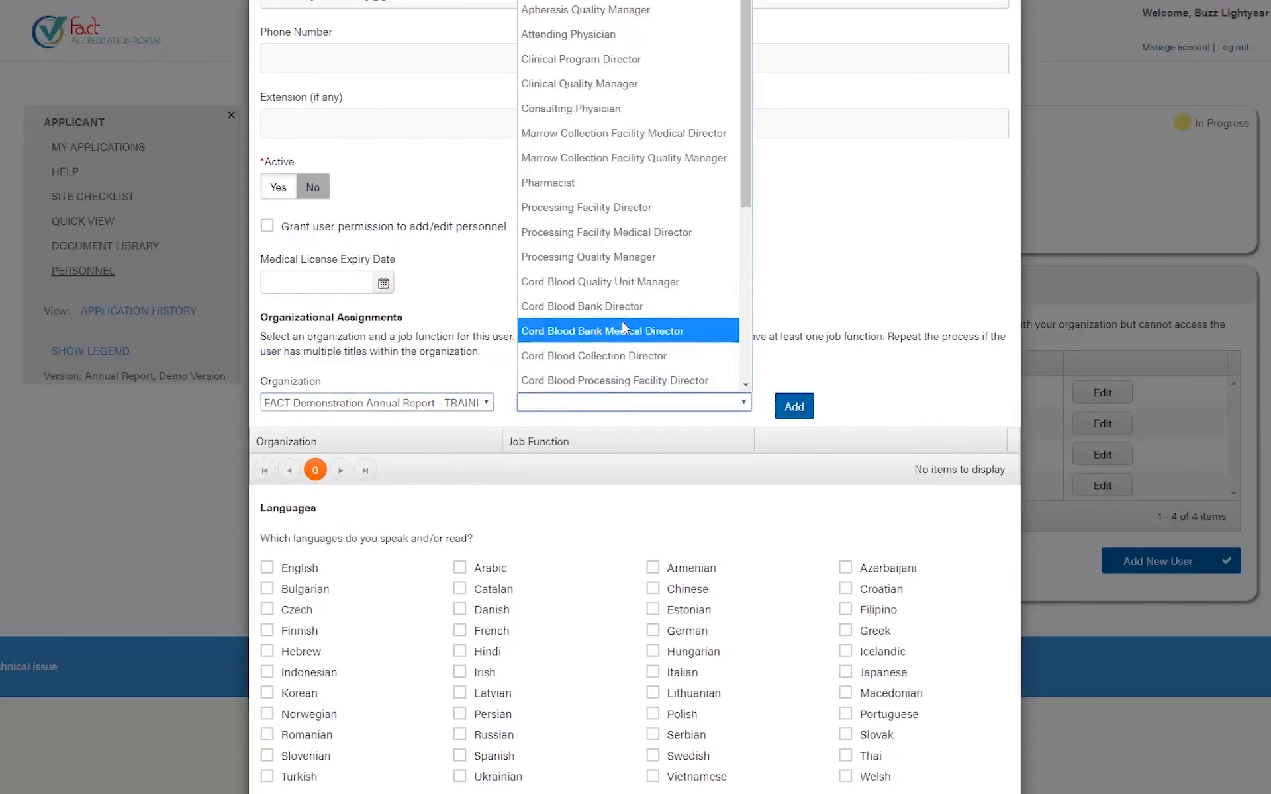
scroll(622, 324, "up", 1)
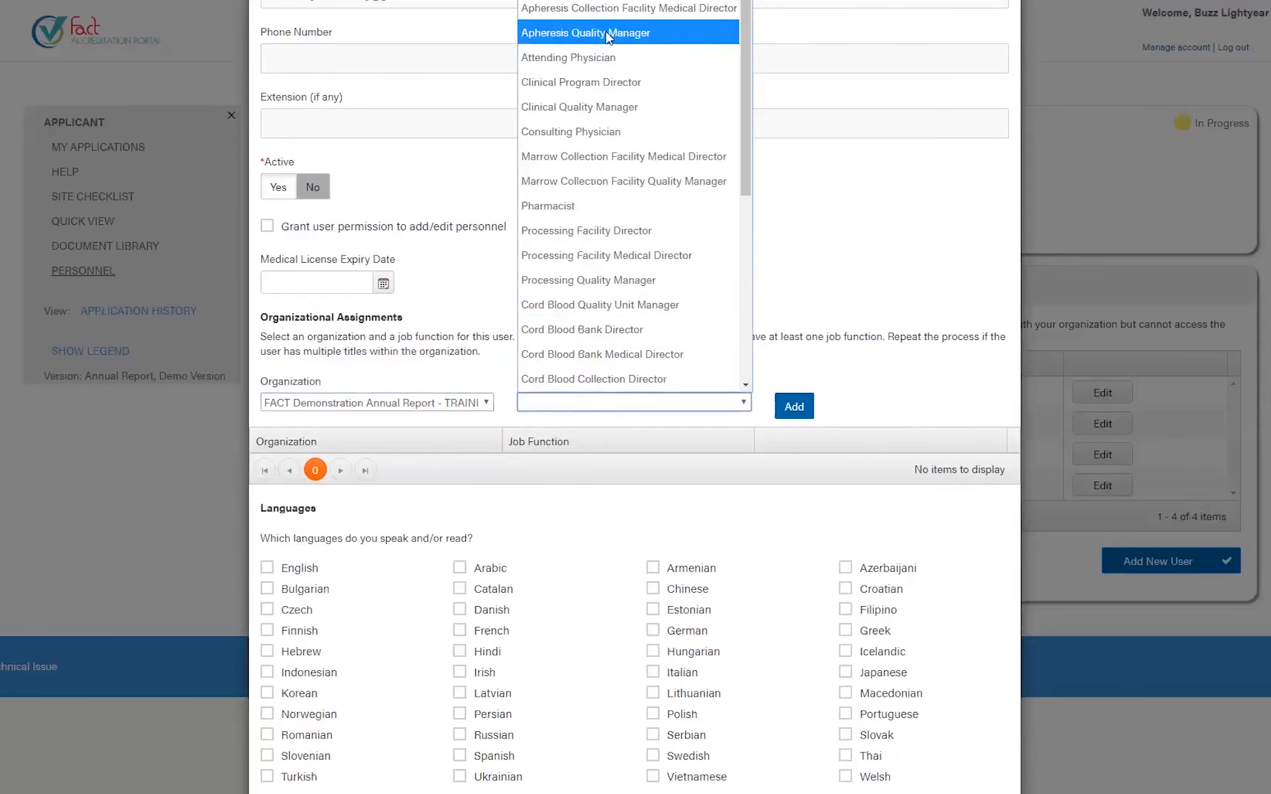
left_click(609, 233)
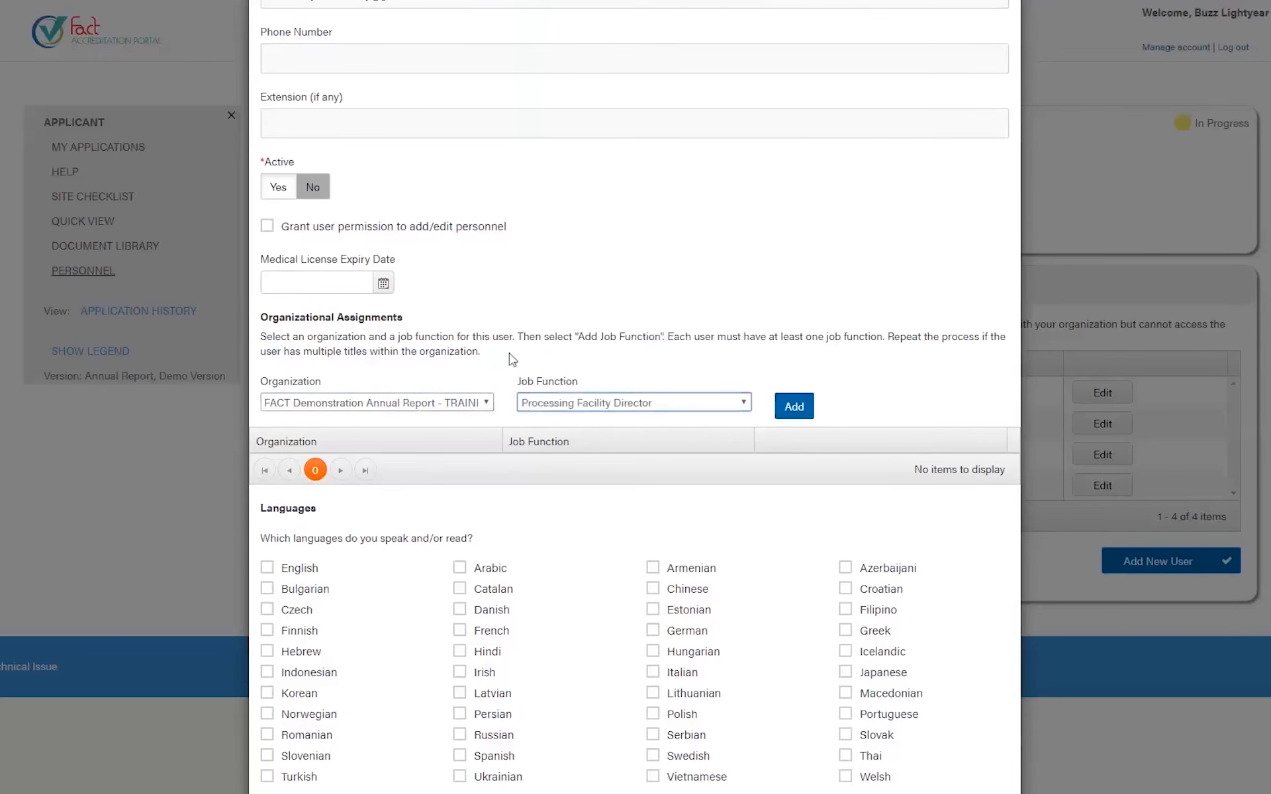
left_click(792, 406)
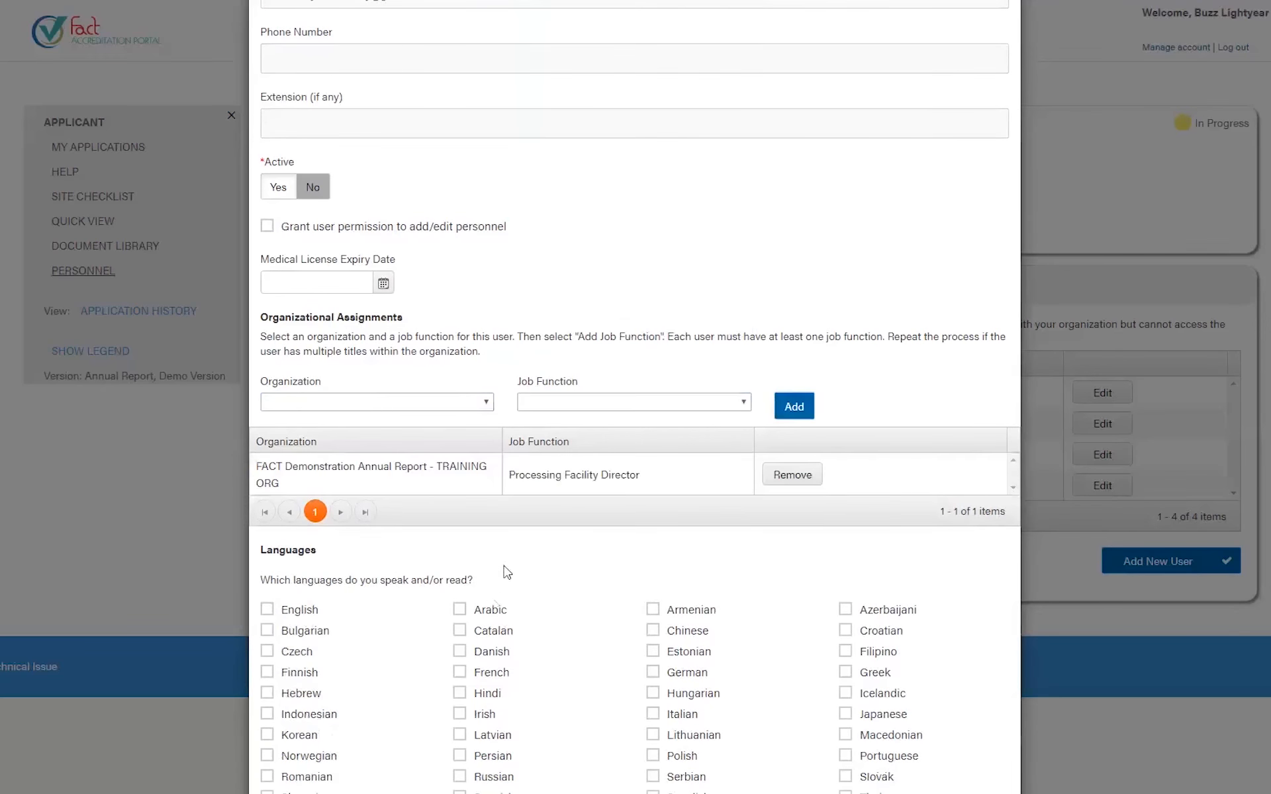
- Add a second TRAINING ORG assignment with the Attending Physician job function
scroll(503, 583, "down", 3)
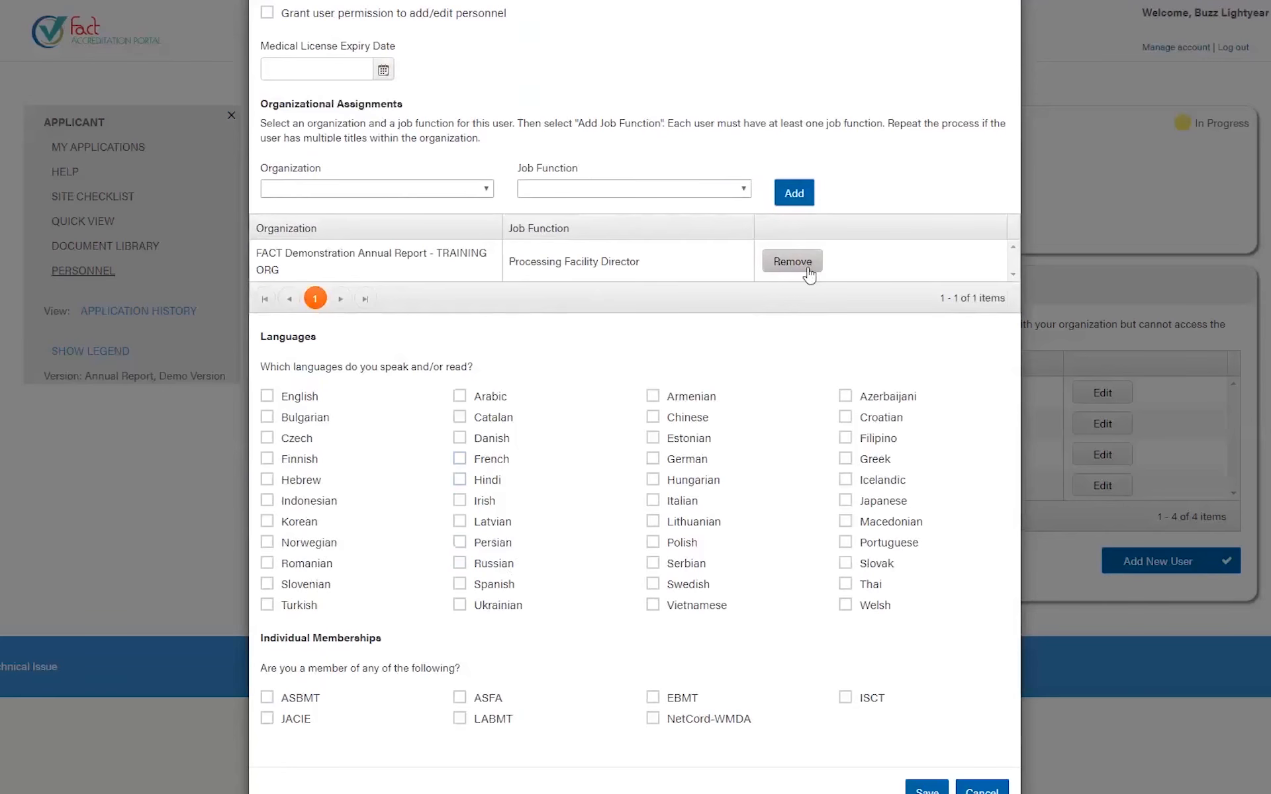
left_click(374, 193)
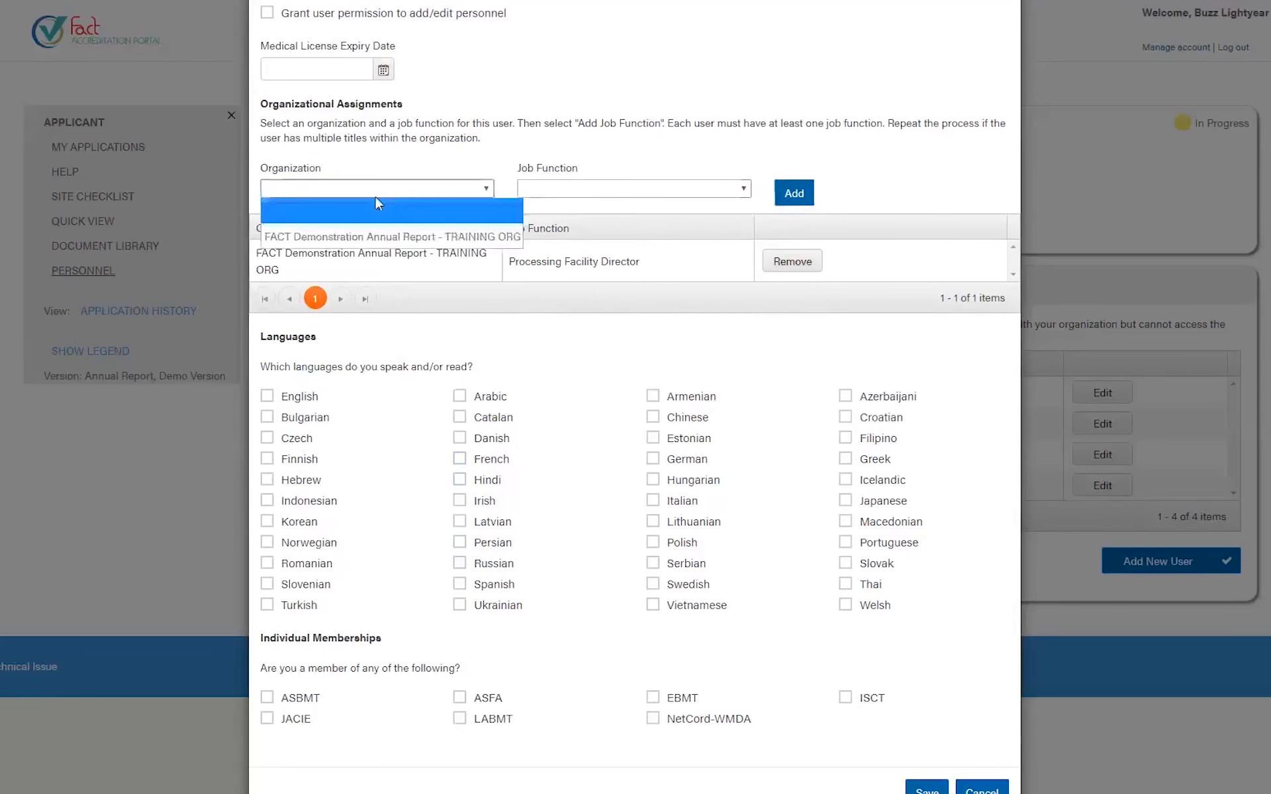
left_click(358, 245)
left_click(568, 191)
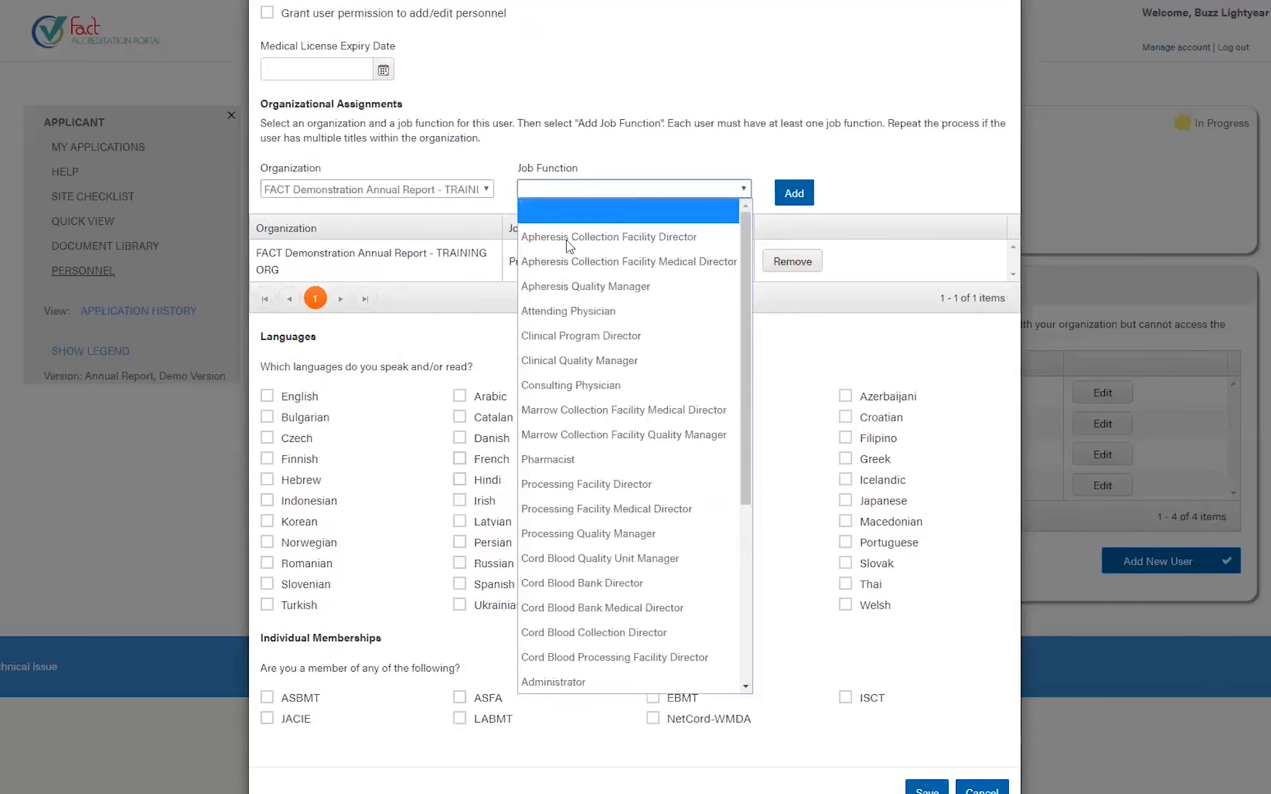
left_click(591, 312)
left_click(793, 193)
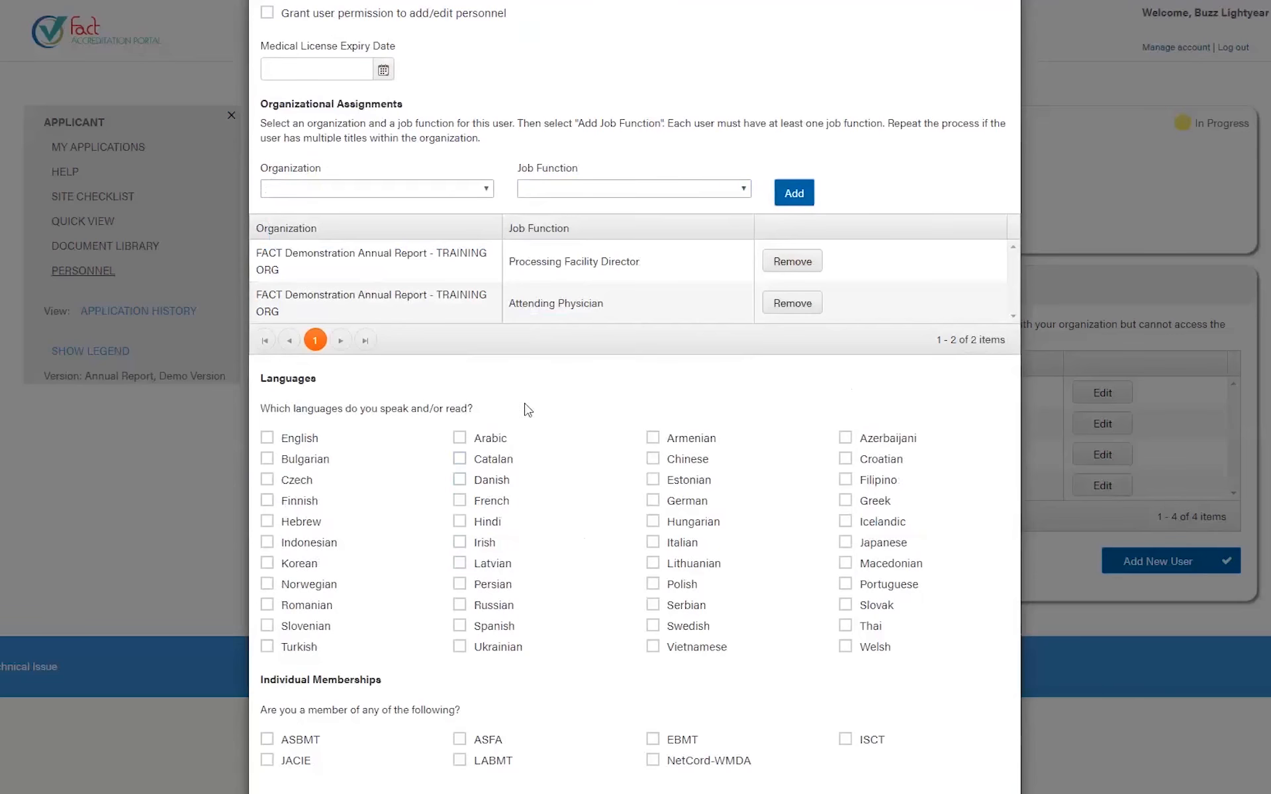
scroll(530, 443, "down", 1)
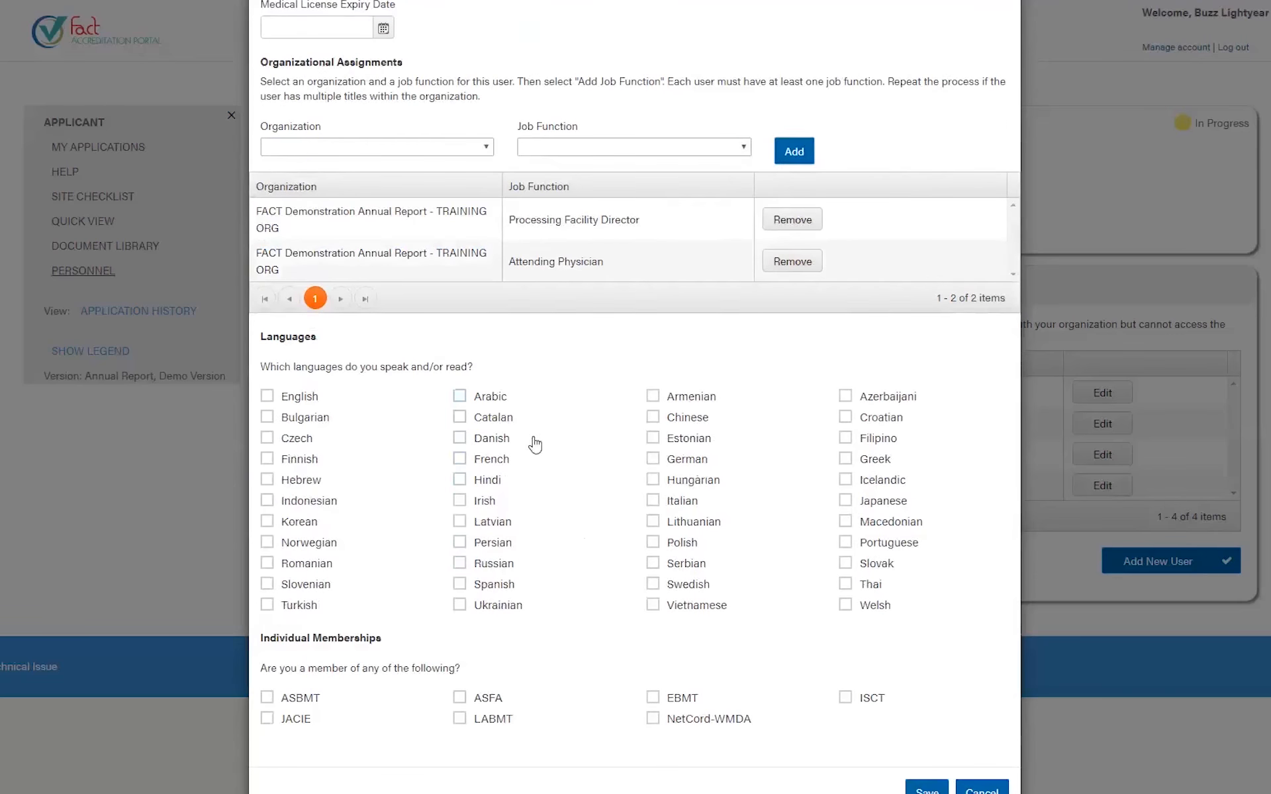
- Tick English as the user's language and try saving the new user
left_click(282, 402)
scroll(627, 406, "up", 5)
left_click_drag(431, 48, 268, 48)
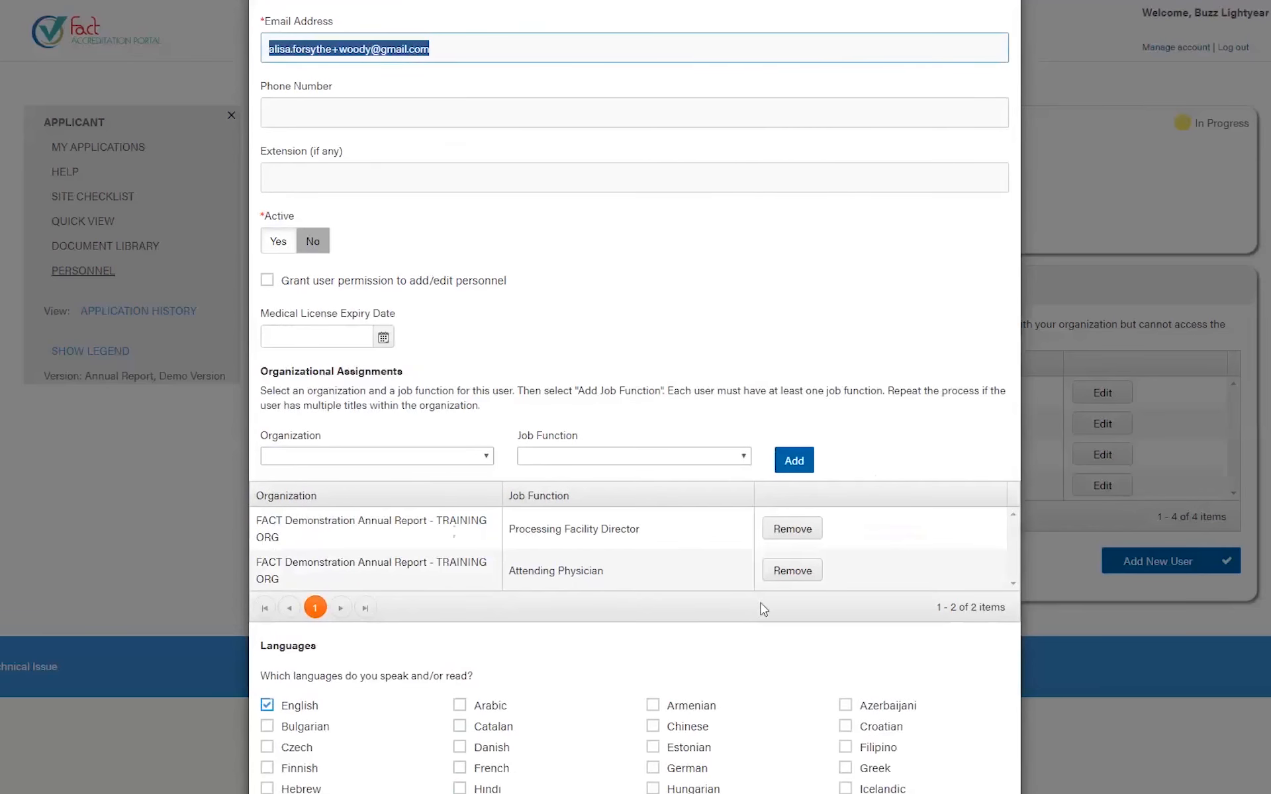
scroll(764, 609, "down", 5)
left_click(927, 789)
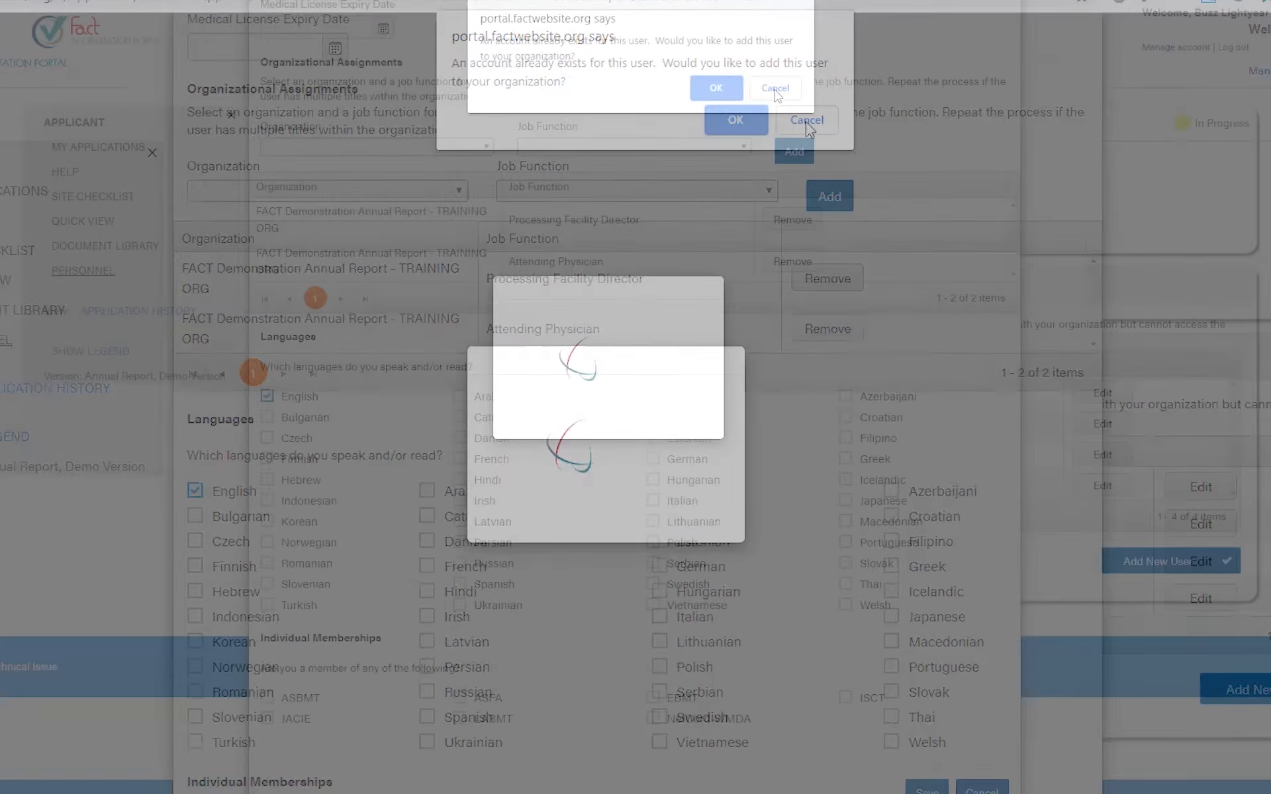
- Dismiss the existing-account alert and change the name part of the e-mail address
left_click(777, 92)
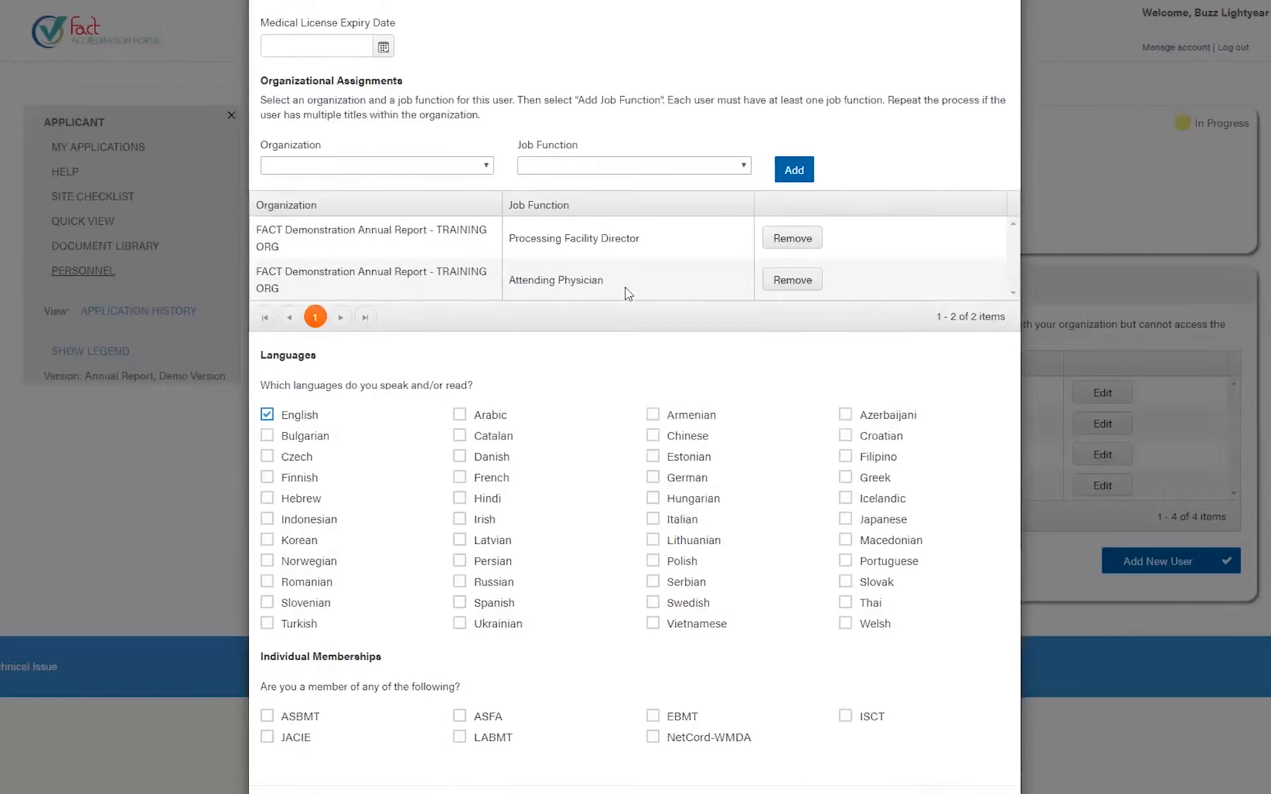
scroll(411, 199, "up", 8)
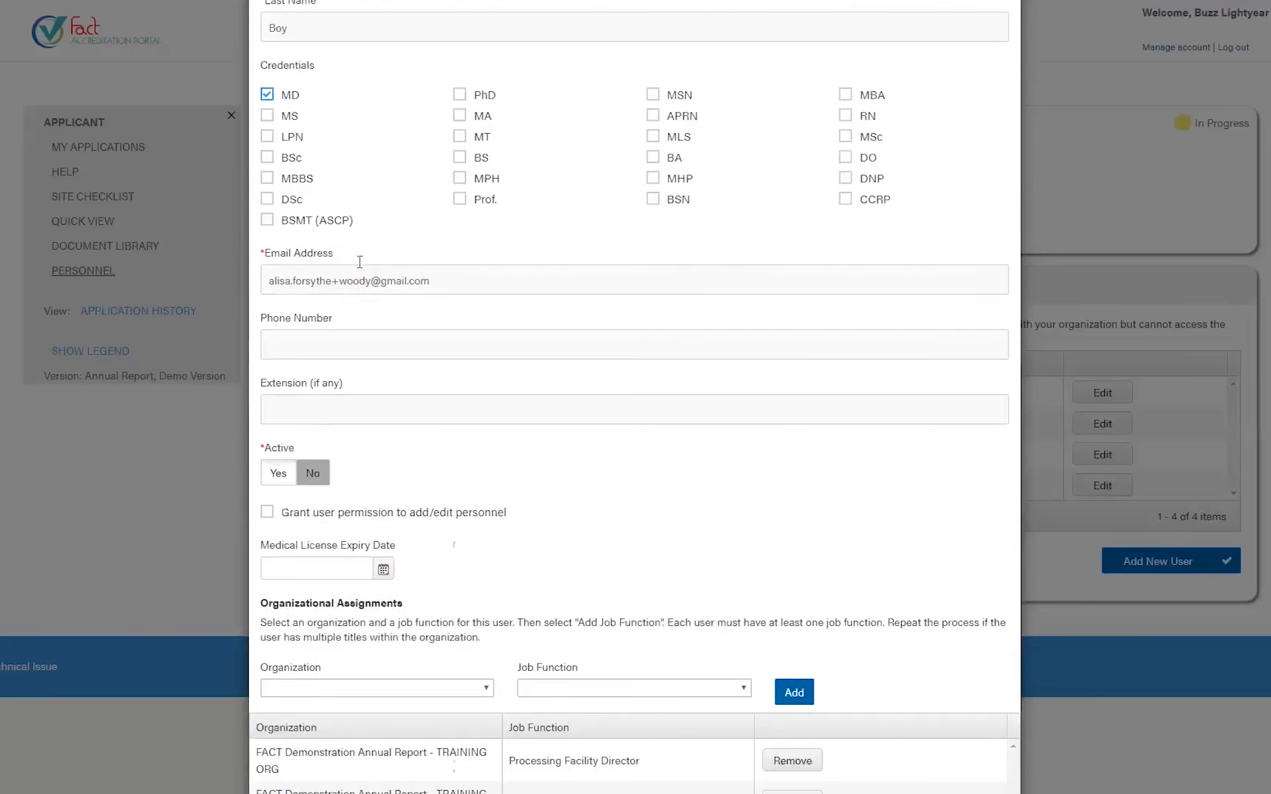
triple_click(355, 280)
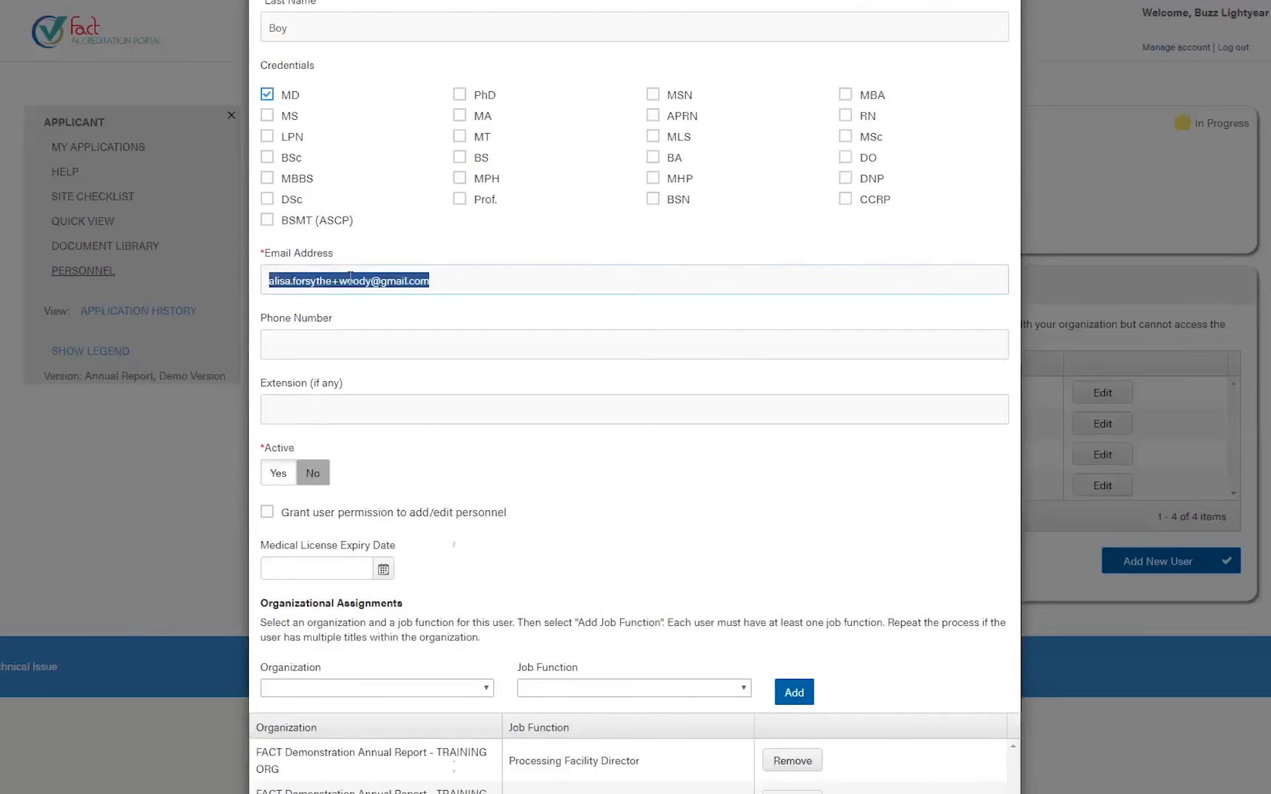
double_click(355, 281)
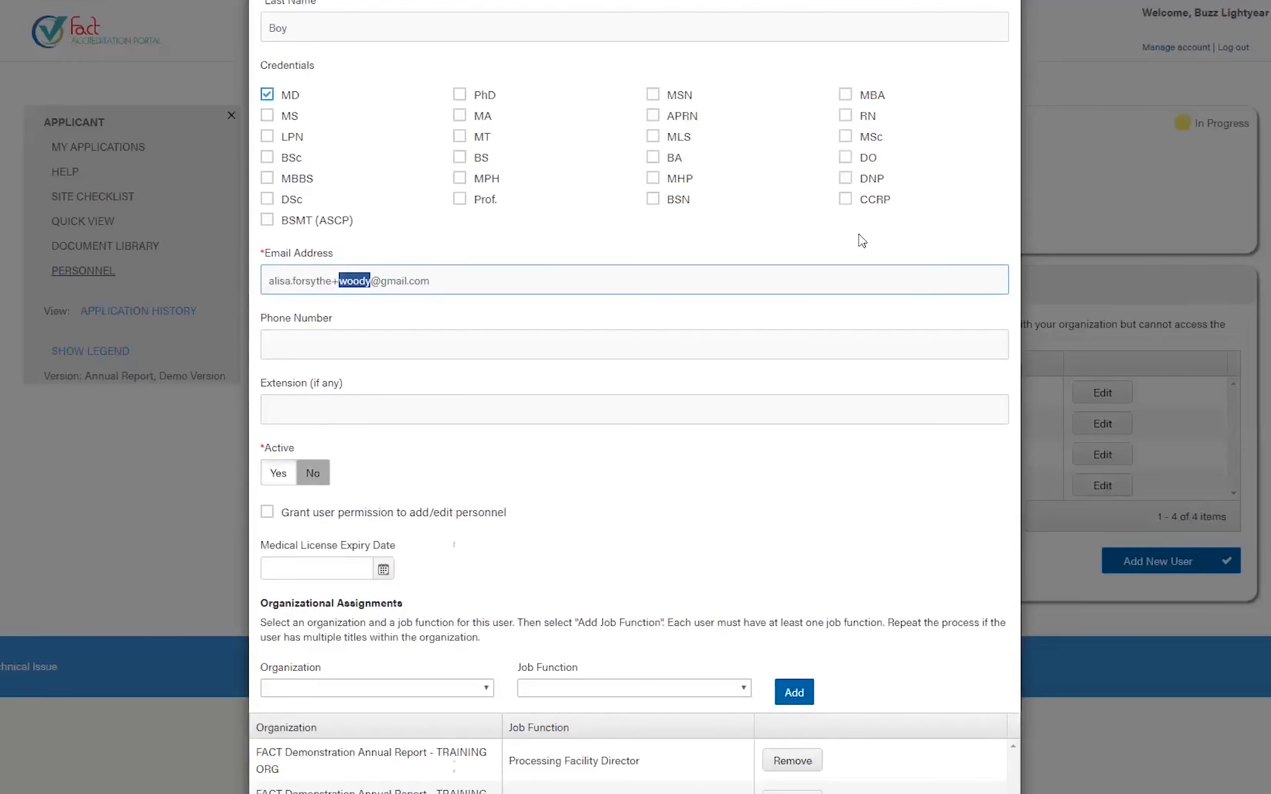
type("andy")
scroll(727, 572, "down", 5)
scroll(728, 572, "down", 3)
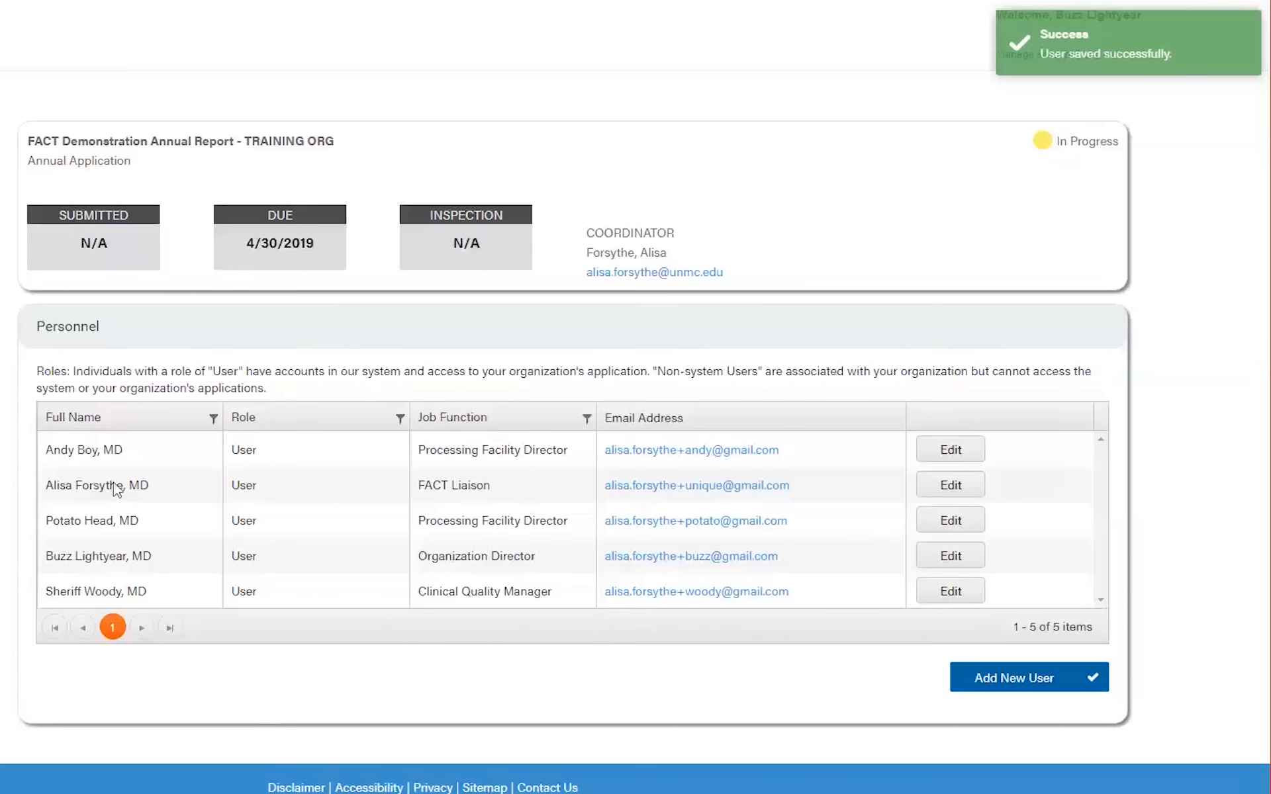
triple_click(82, 450)
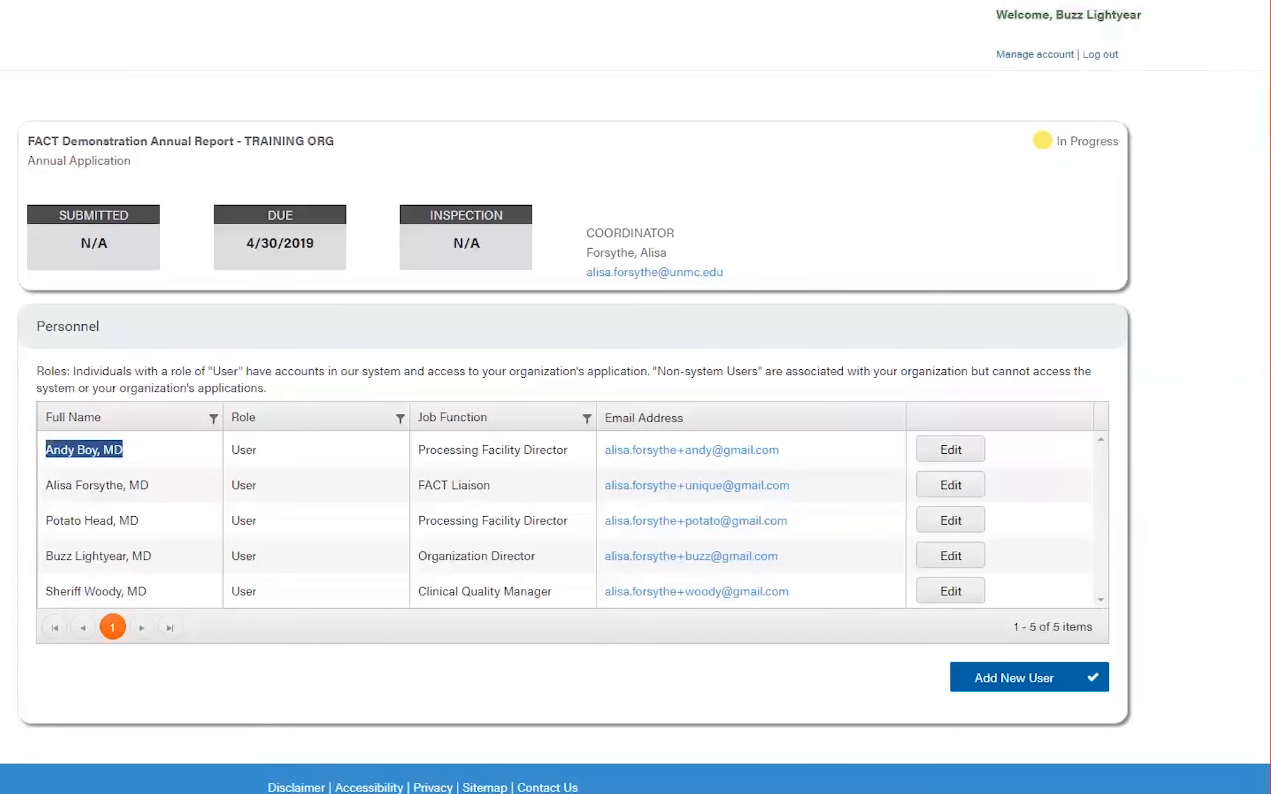
left_click(132, 498)
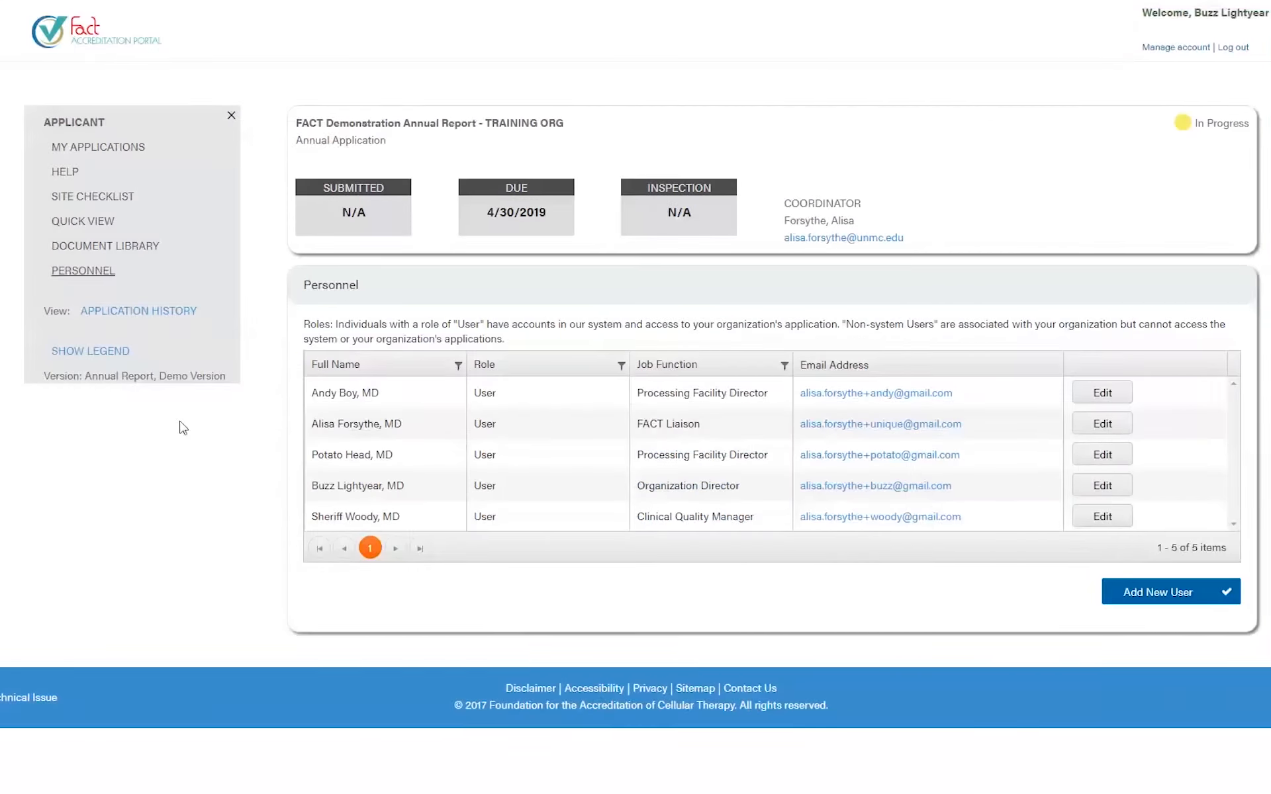
- View the Application History and its status colour legend
left_click(139, 312)
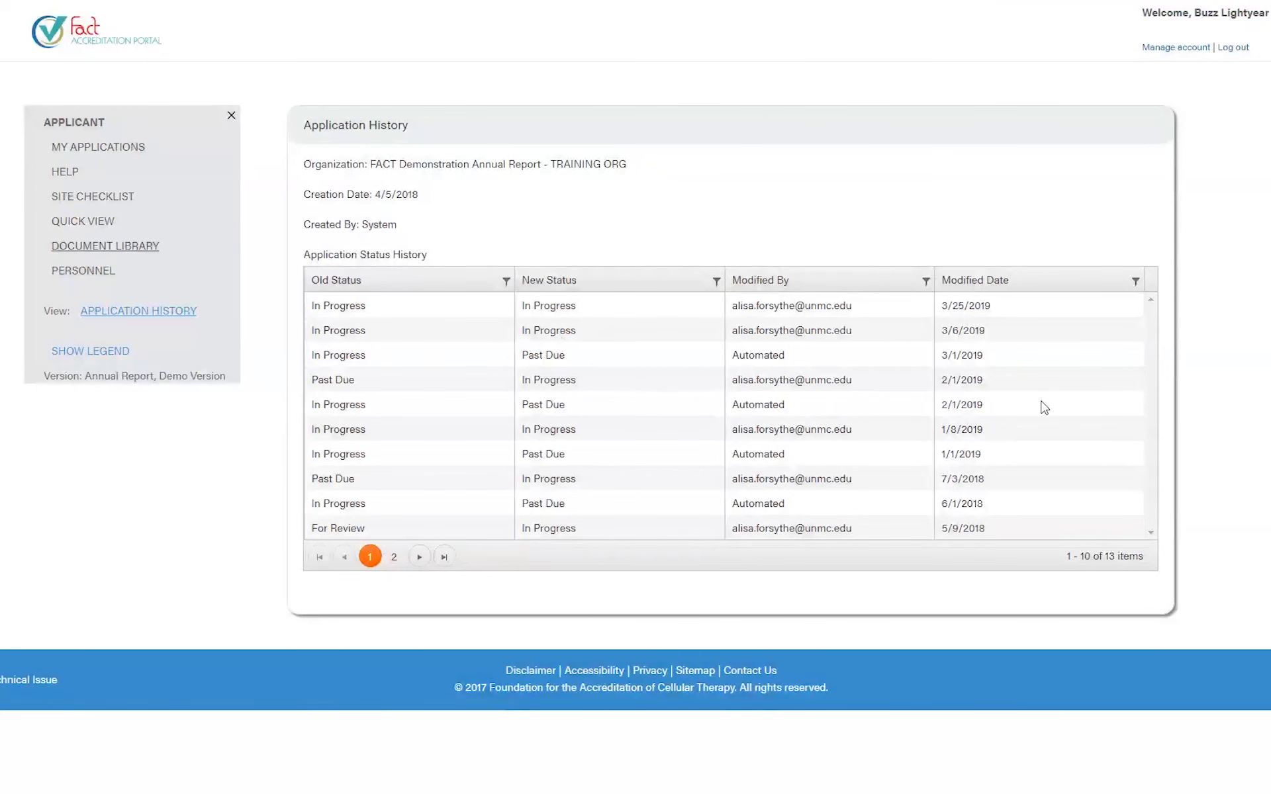
left_click(109, 363)
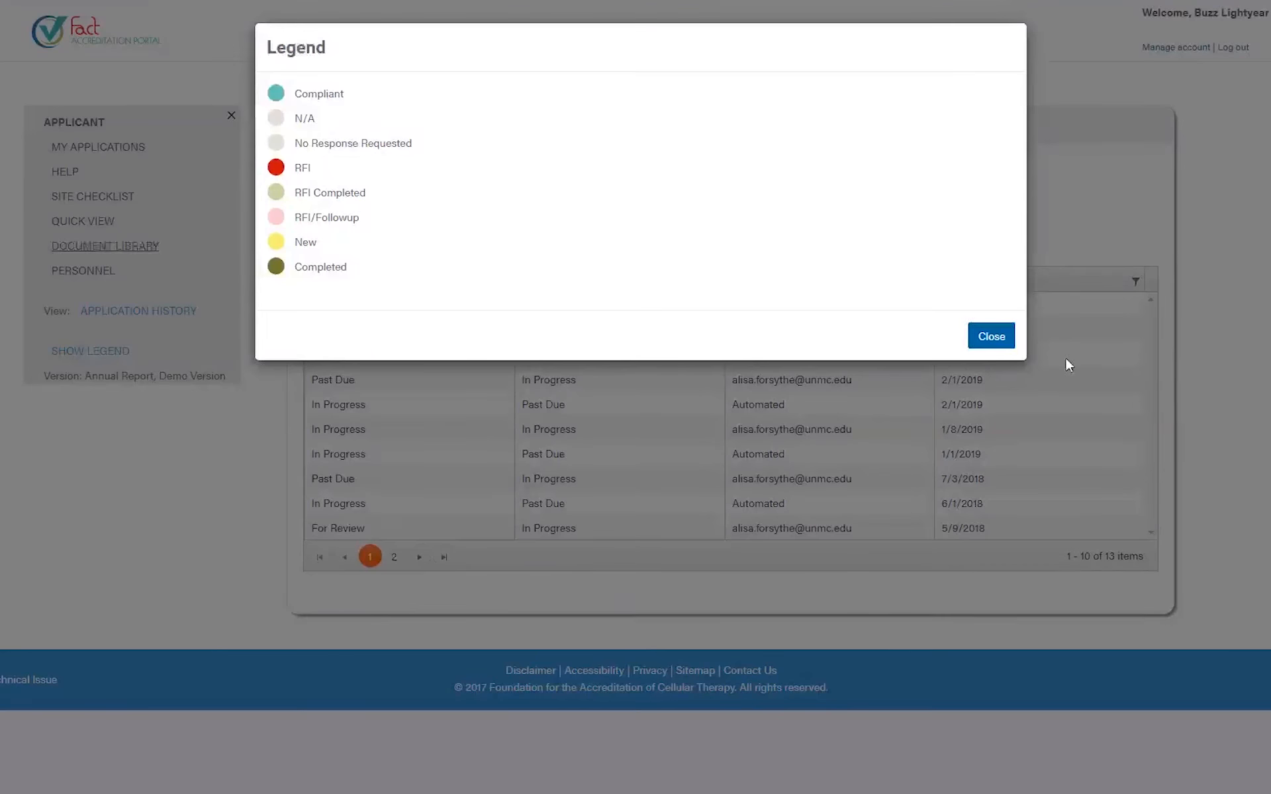
left_click(1003, 338)
- Open the Site Checklist and review its status colour legend
left_click(106, 193)
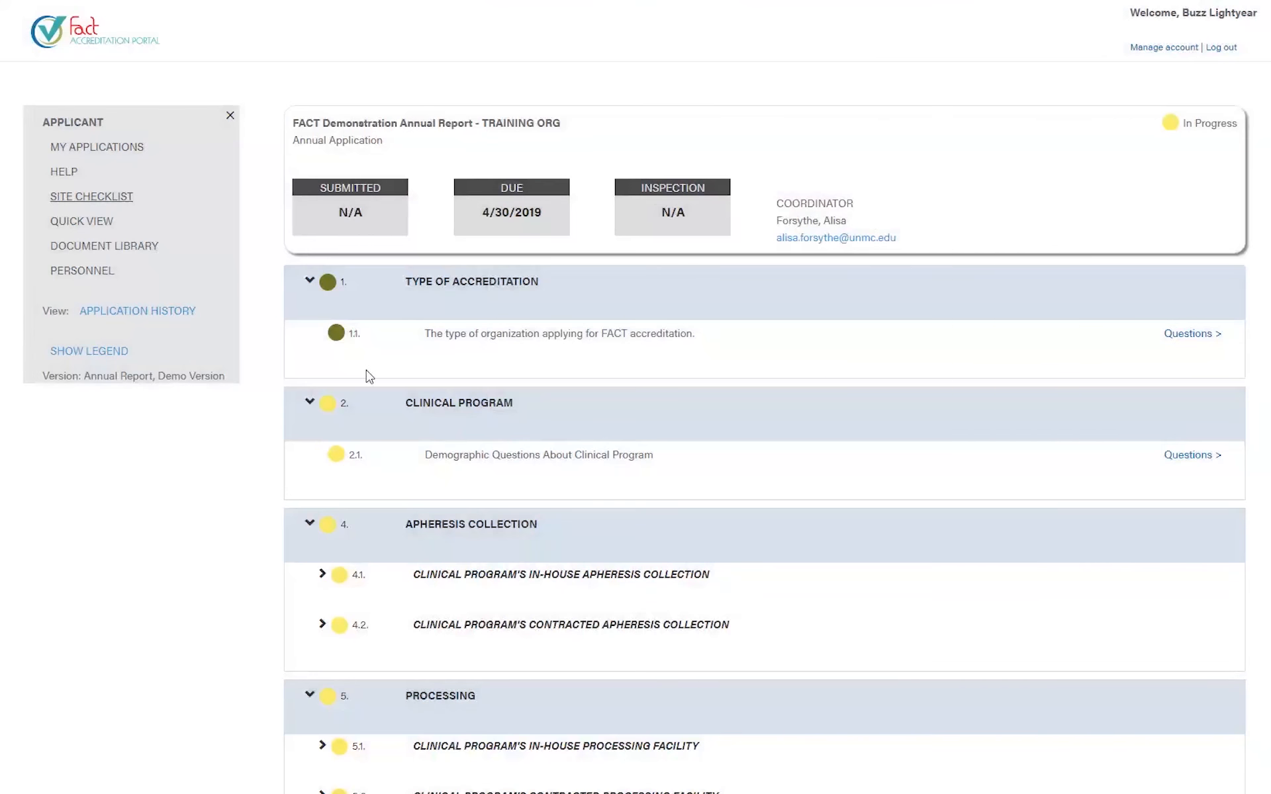
left_click(93, 353)
left_click_drag(291, 101, 366, 306)
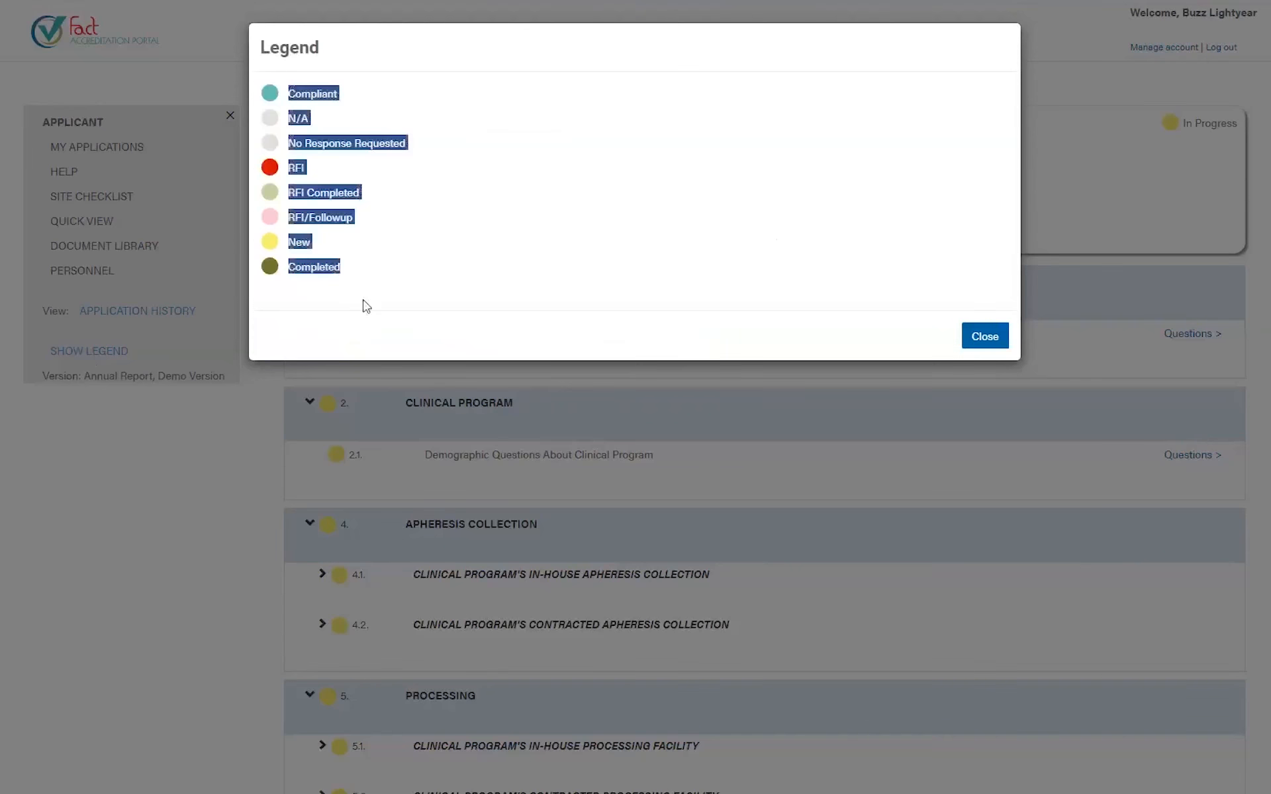
left_click(366, 305)
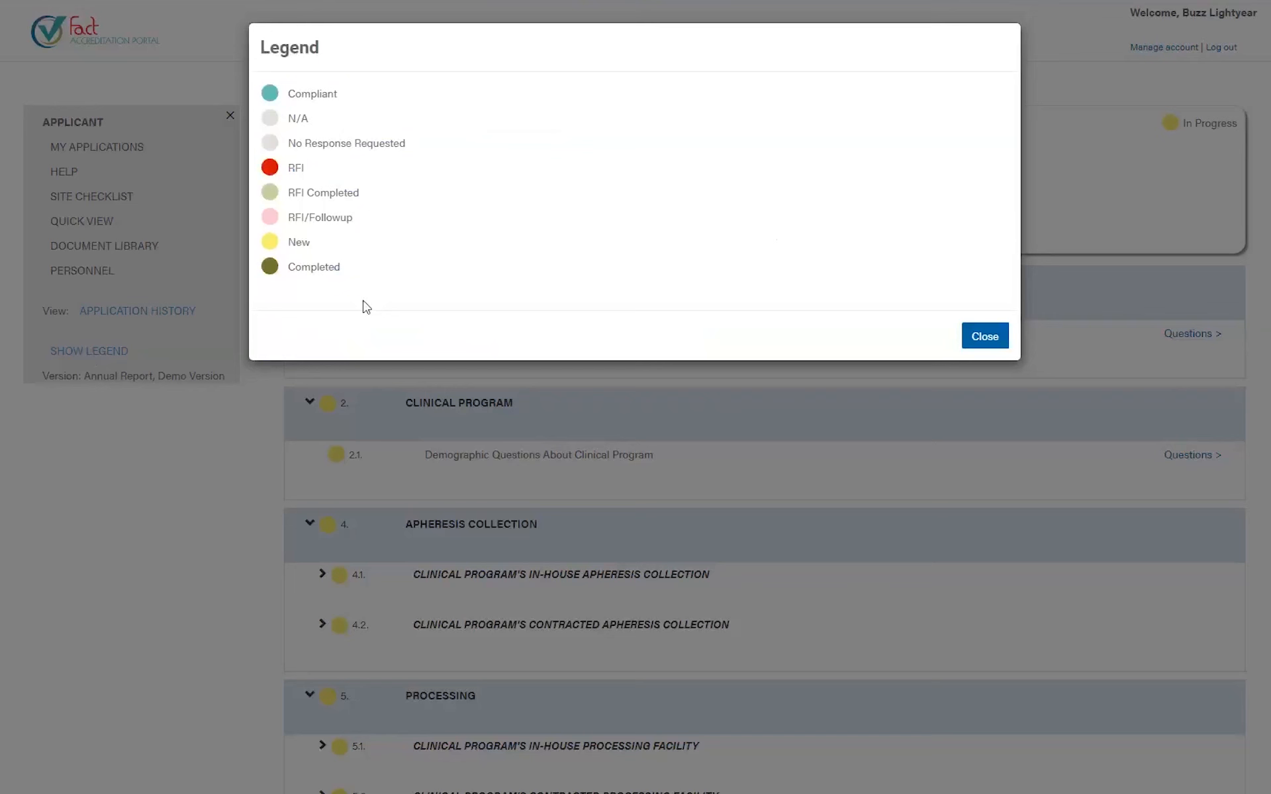
left_click(981, 345)
mouse_move(339, 338)
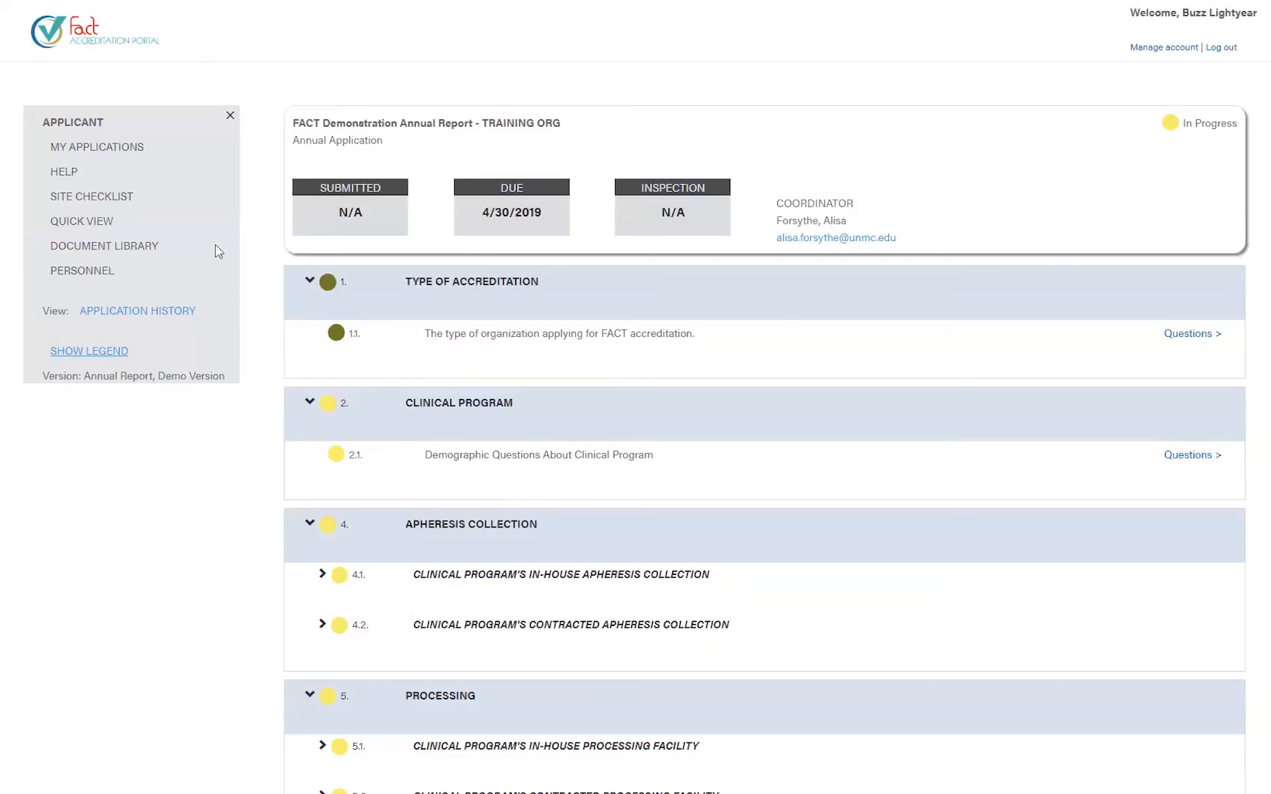
- From My Applications, open the TRAINING ORG 2 application and review its flagged-items notice
left_click(93, 147)
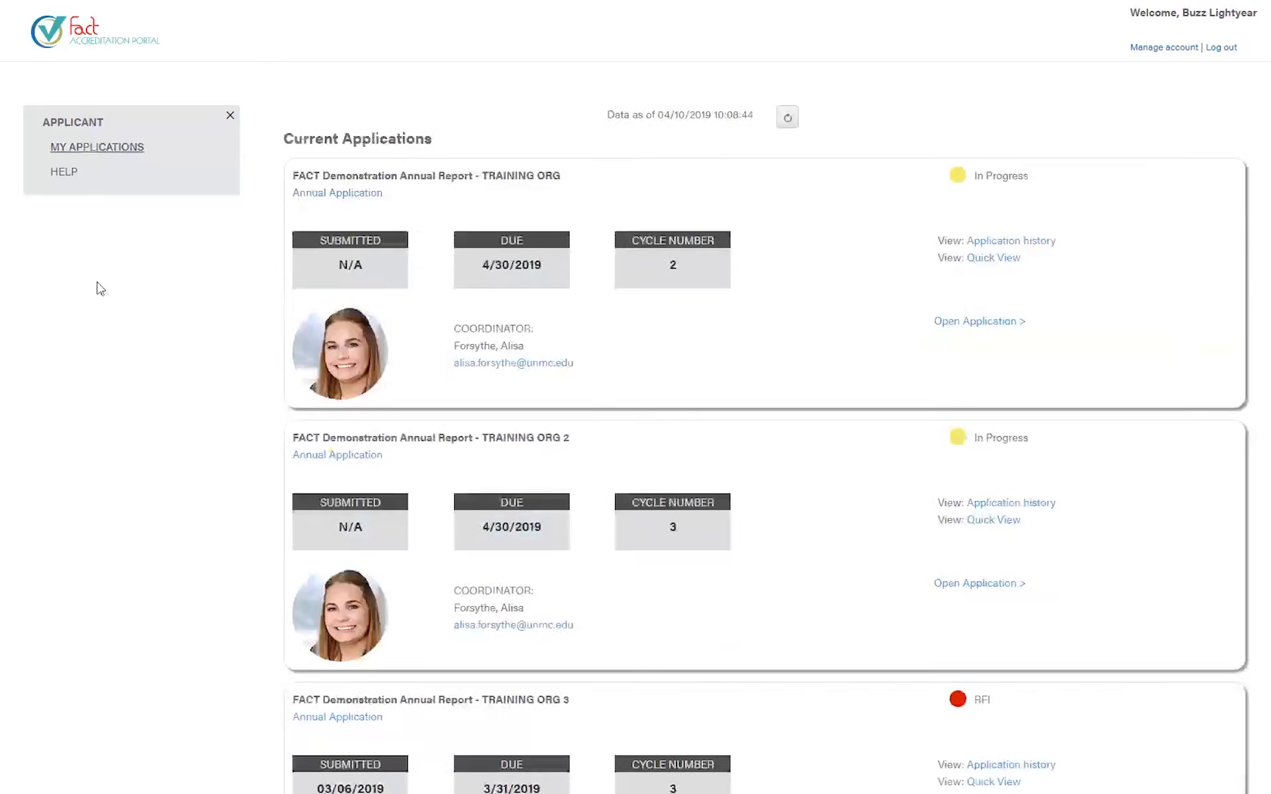
scroll(654, 597, "down", 1)
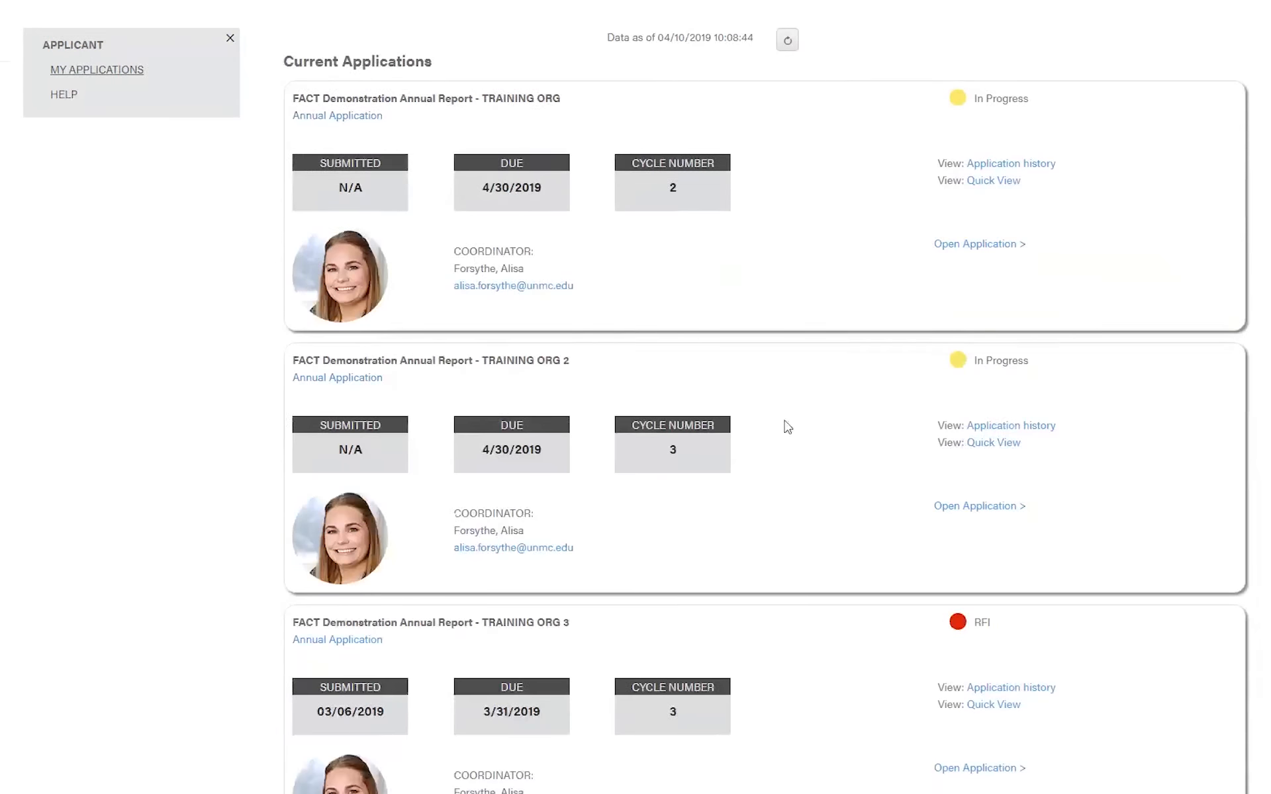
left_click(968, 507)
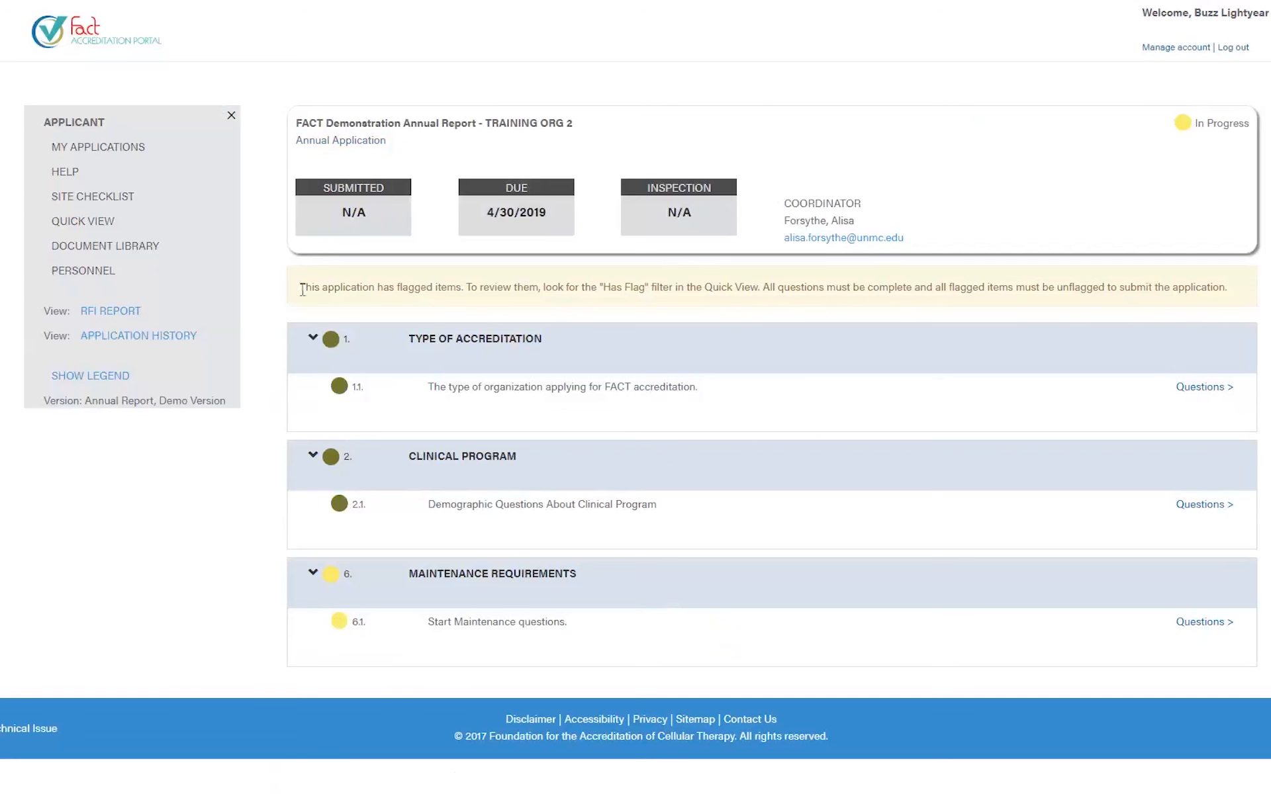
left_click_drag(303, 291, 553, 331)
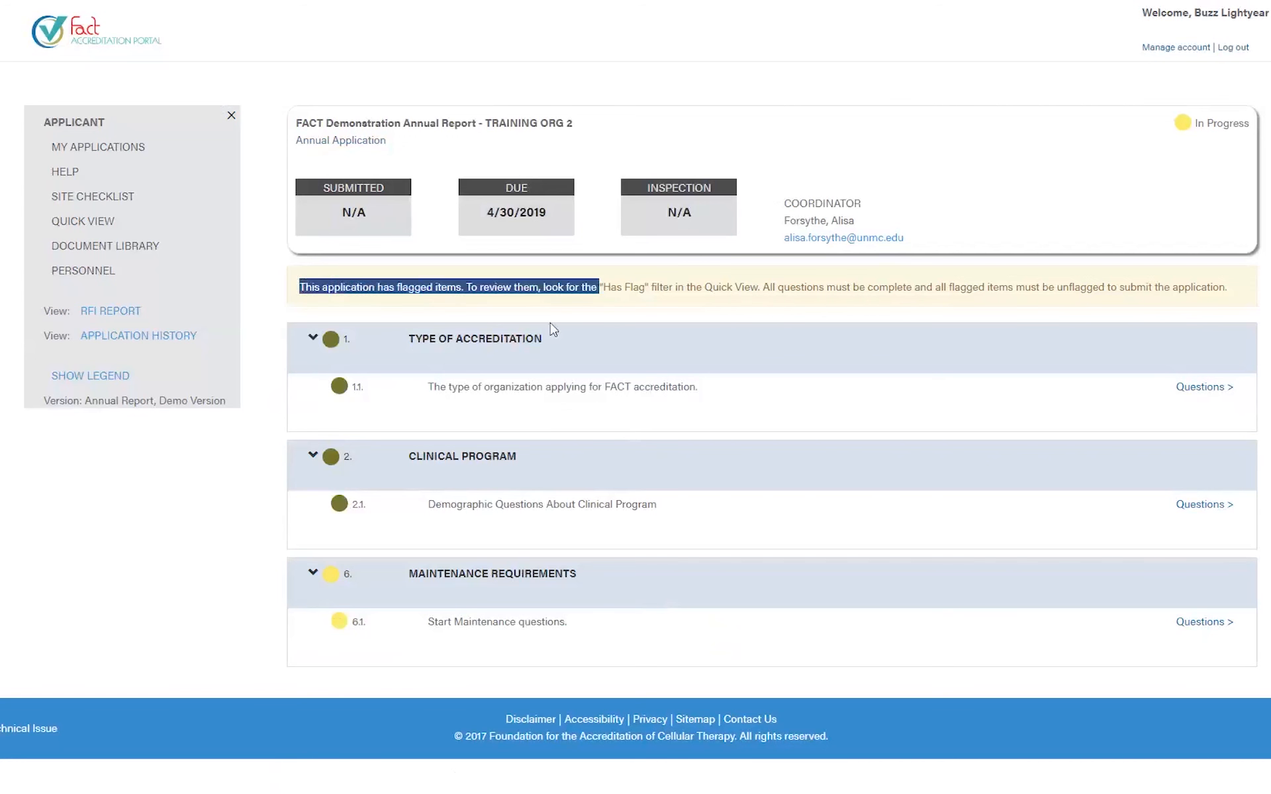
left_click(492, 303)
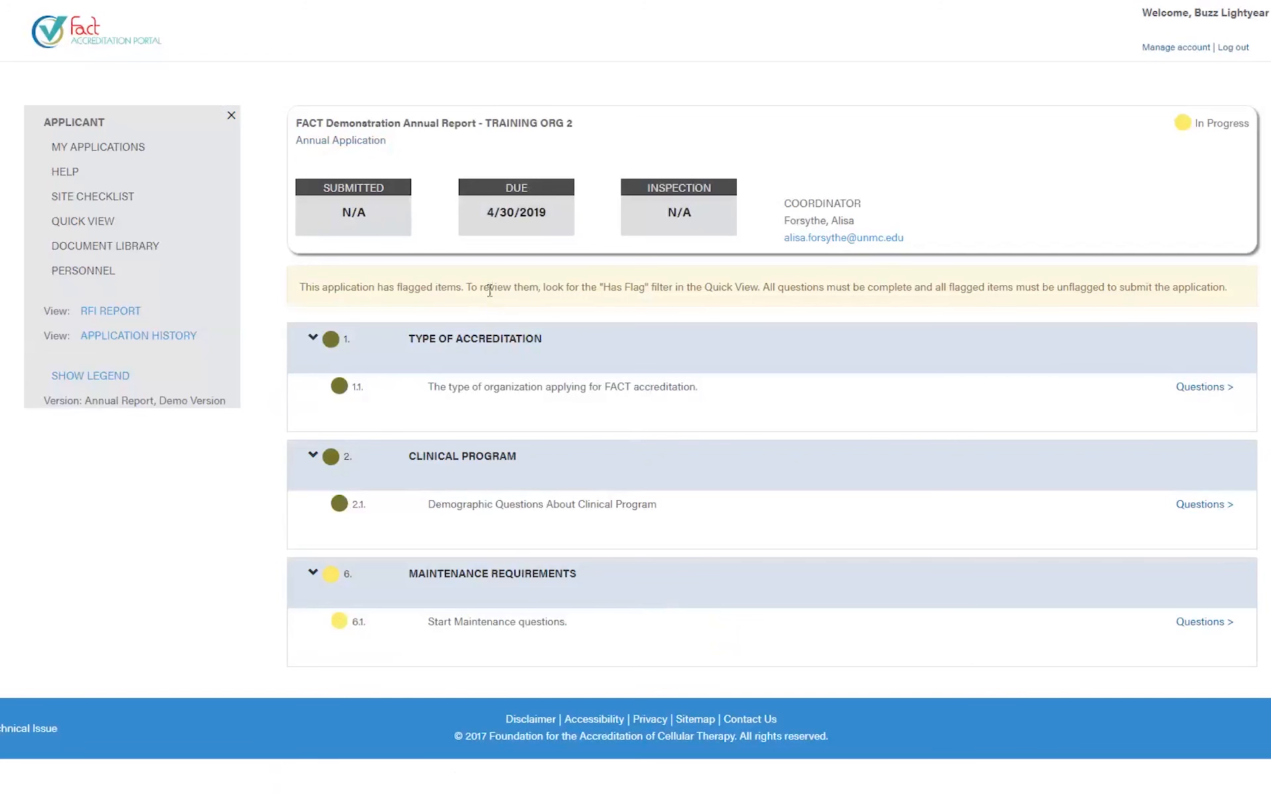
- Answer 6.1 question 2 with 'This is my response.' and save
mouse_move(334, 346)
mouse_move(329, 586)
left_click(1200, 622)
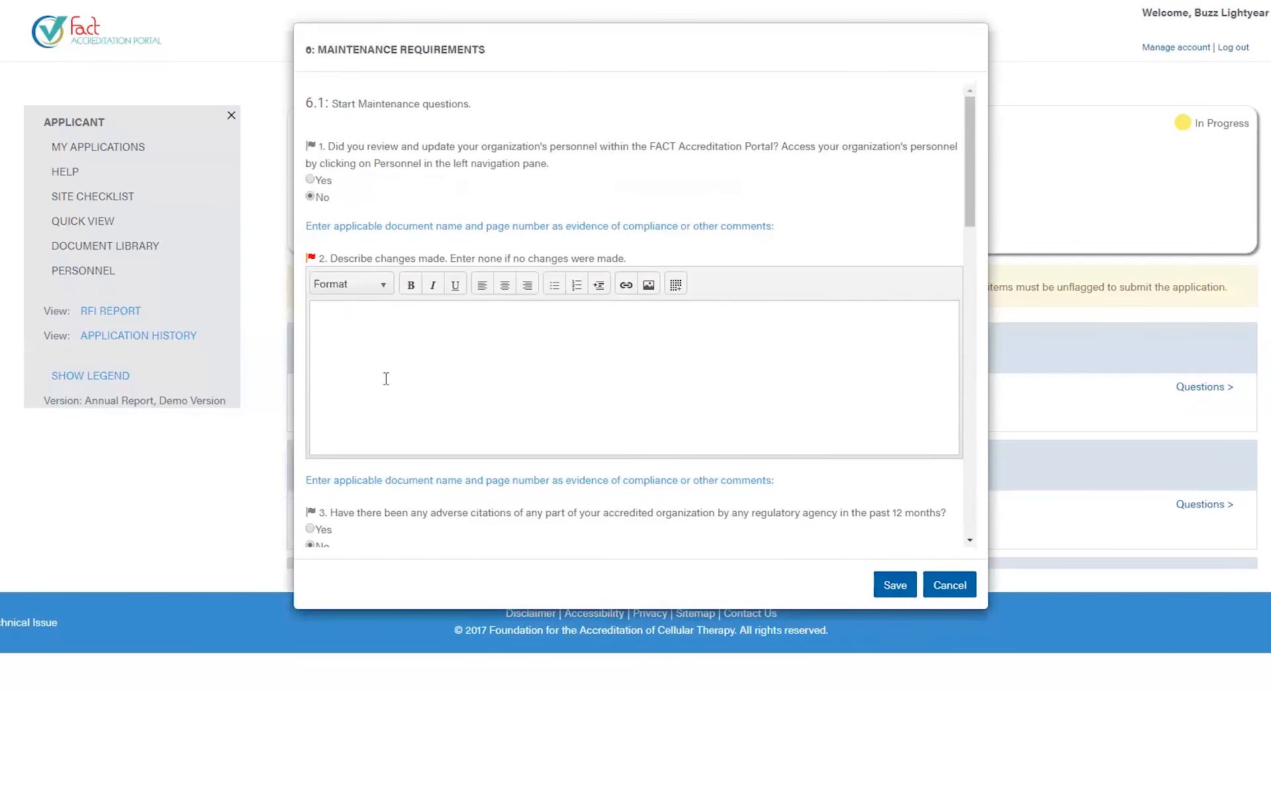
left_click(387, 378)
type("This is my resposne")
key("BackSpace")
key("BackSpace")
key("BackSpace")
type("nse.")
left_click(886, 594)
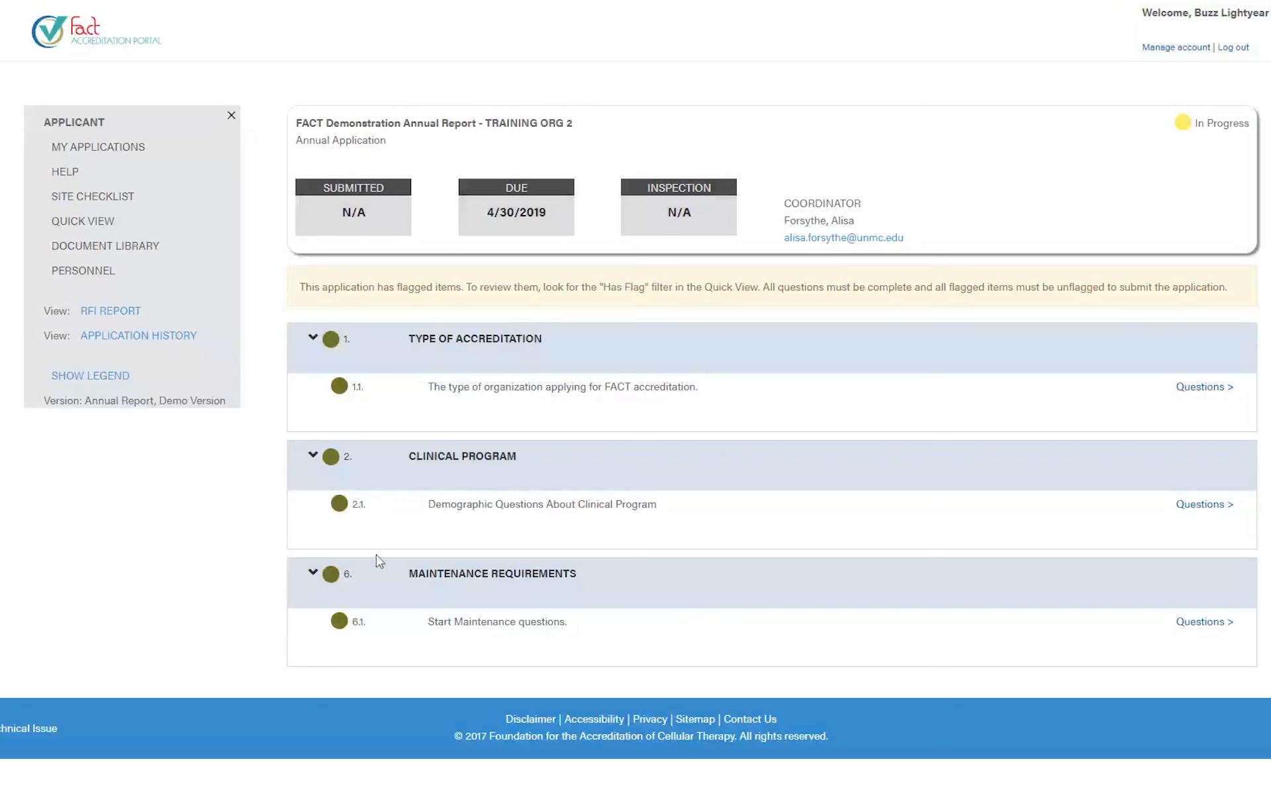
- Show the application's Quick View of requirements 1.1, 2.1 and 6.1
left_click_drag(378, 288, 521, 304)
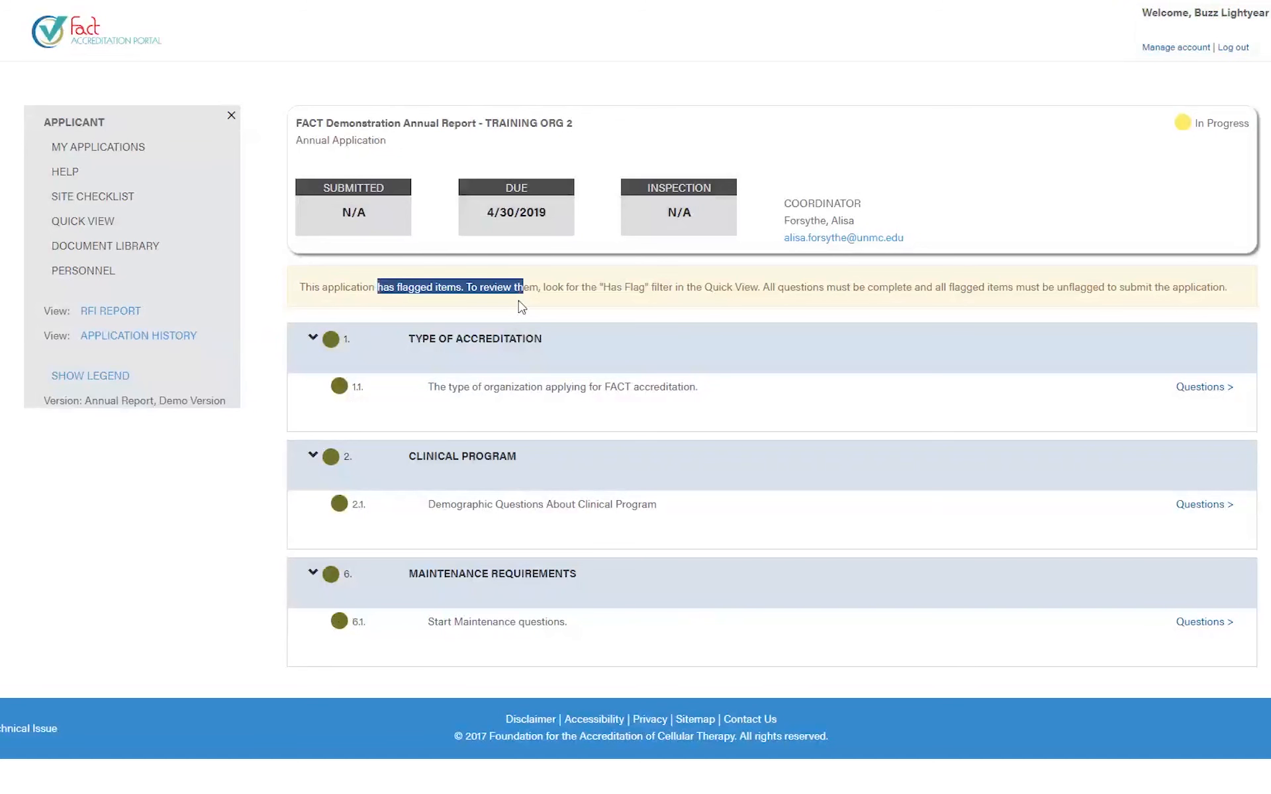
left_click(90, 626)
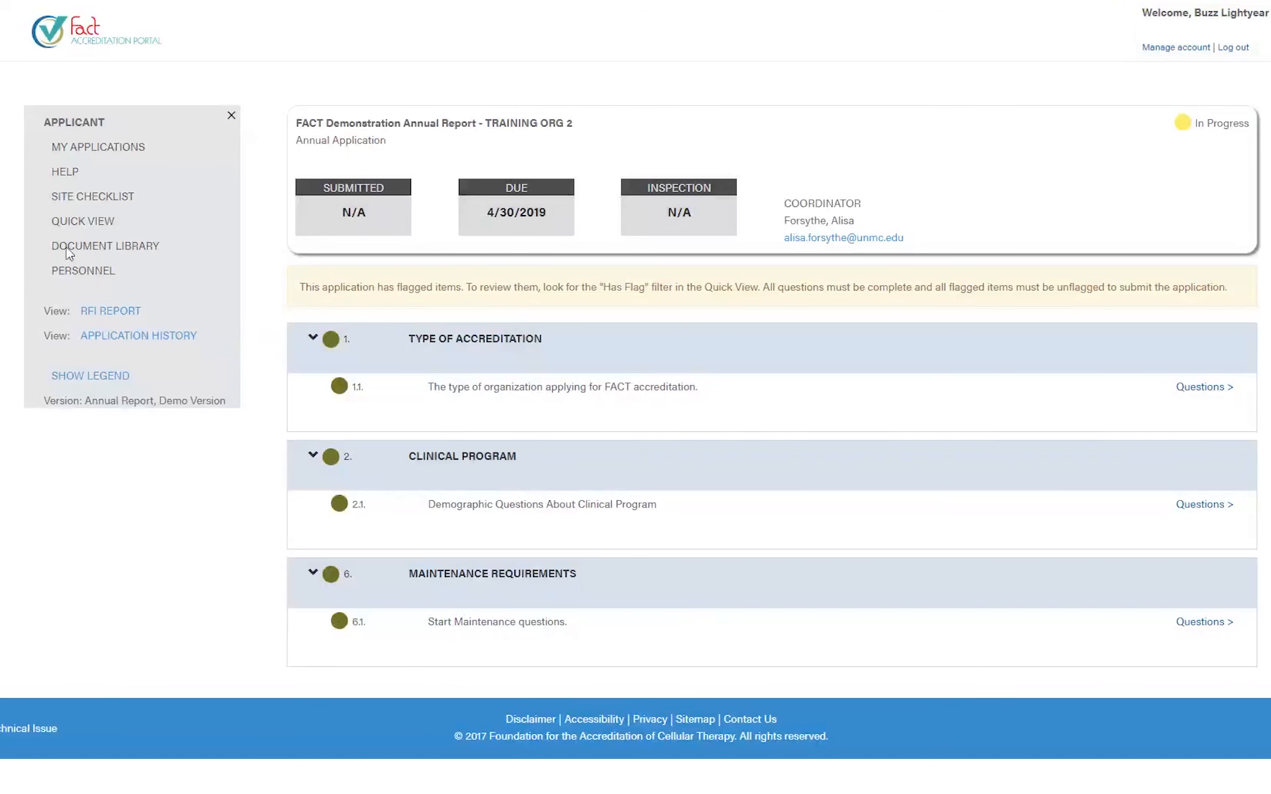
left_click(70, 223)
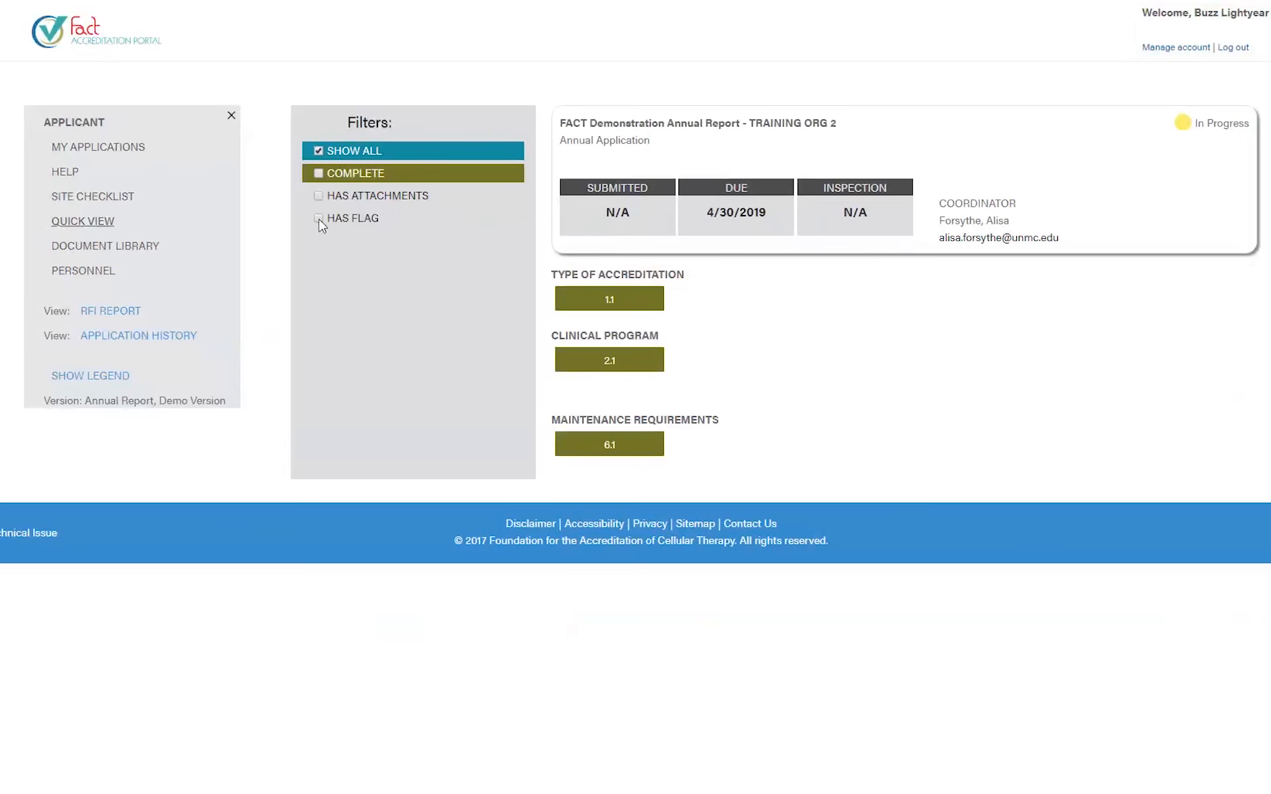
- Filter Quick View to flagged items, save the 6.1 maintenance responses, then show the site checklist
left_click(318, 218)
left_click(609, 301)
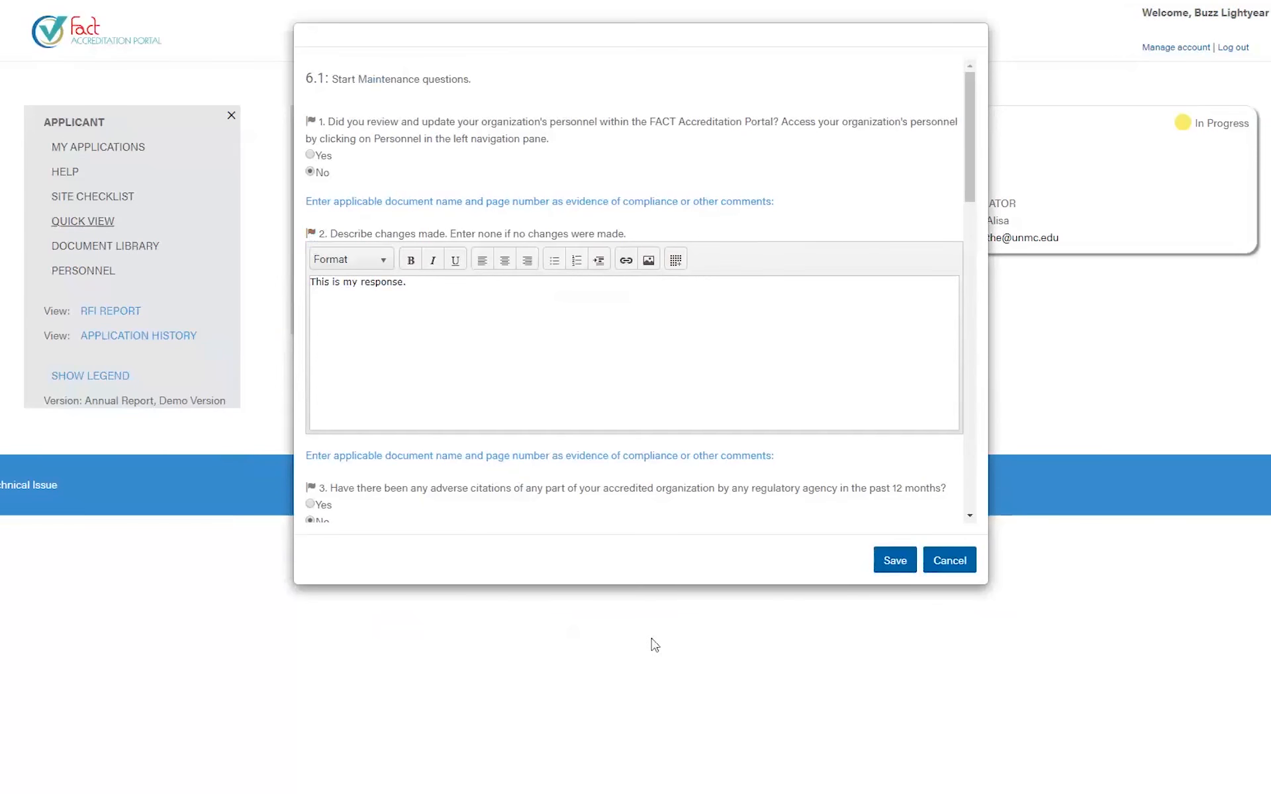
left_click(910, 560)
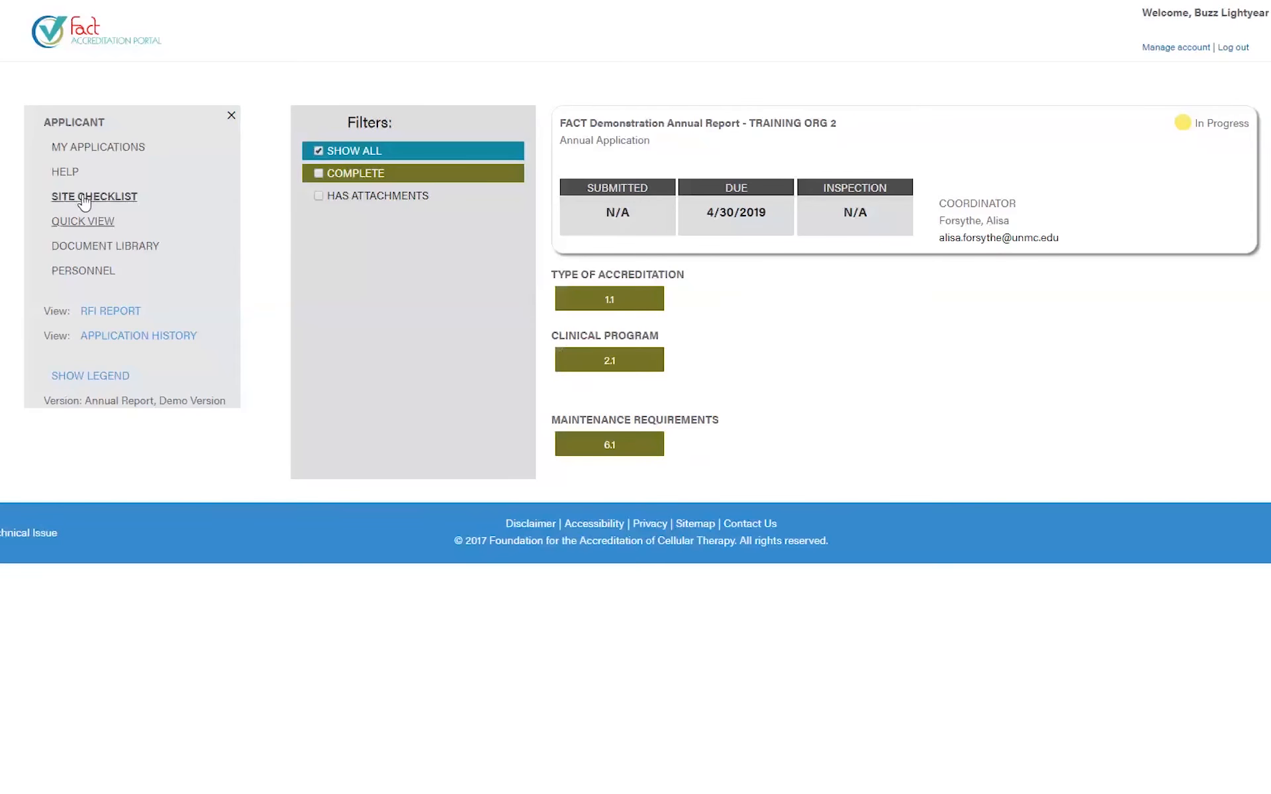
left_click(84, 198)
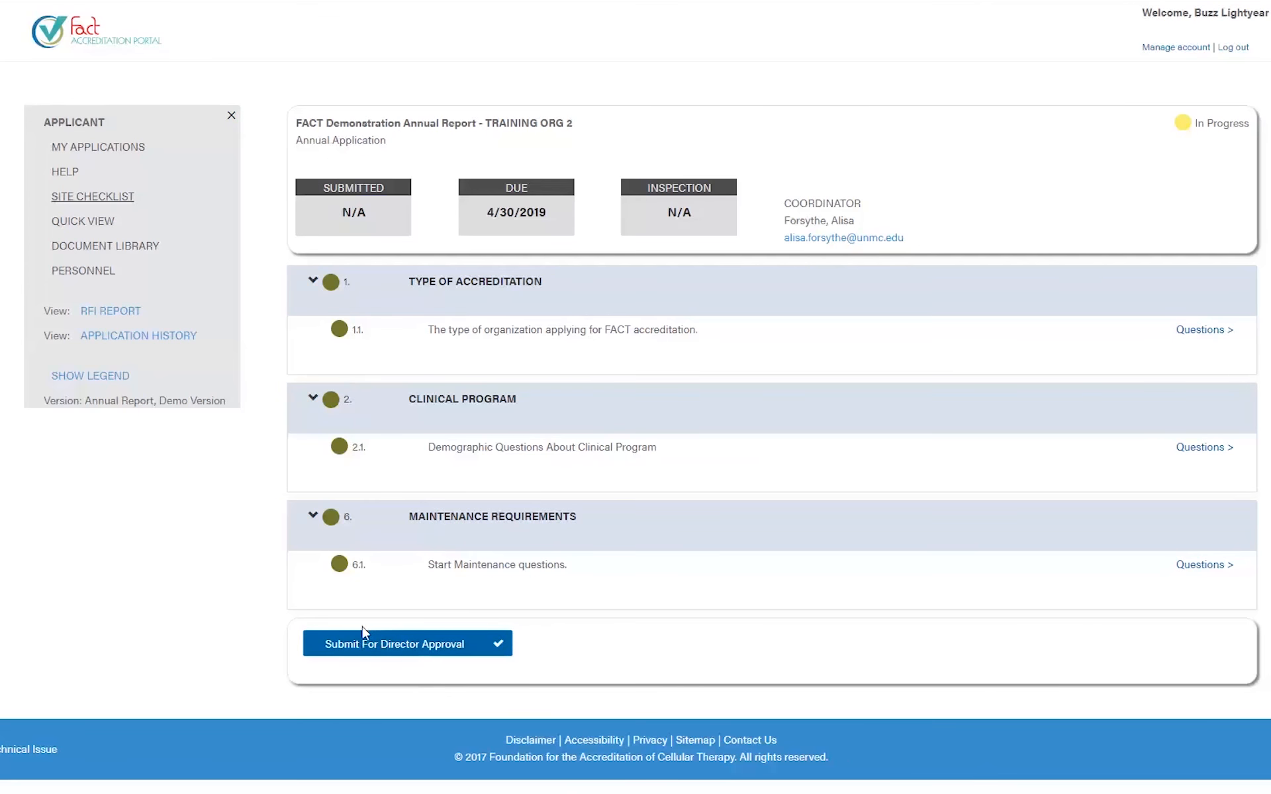
- Submit the Training Org 2 report for director approval
left_click(403, 649)
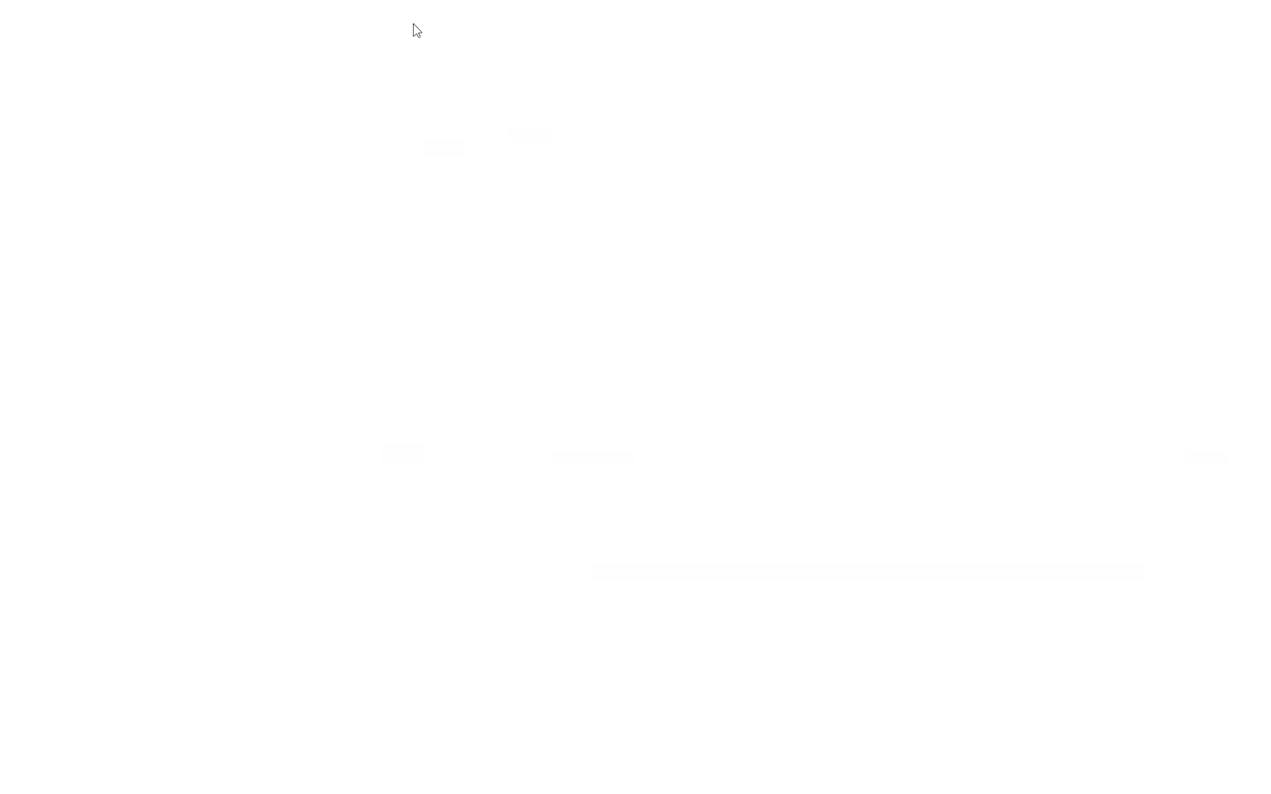
scroll(675, 647, "down", 3)
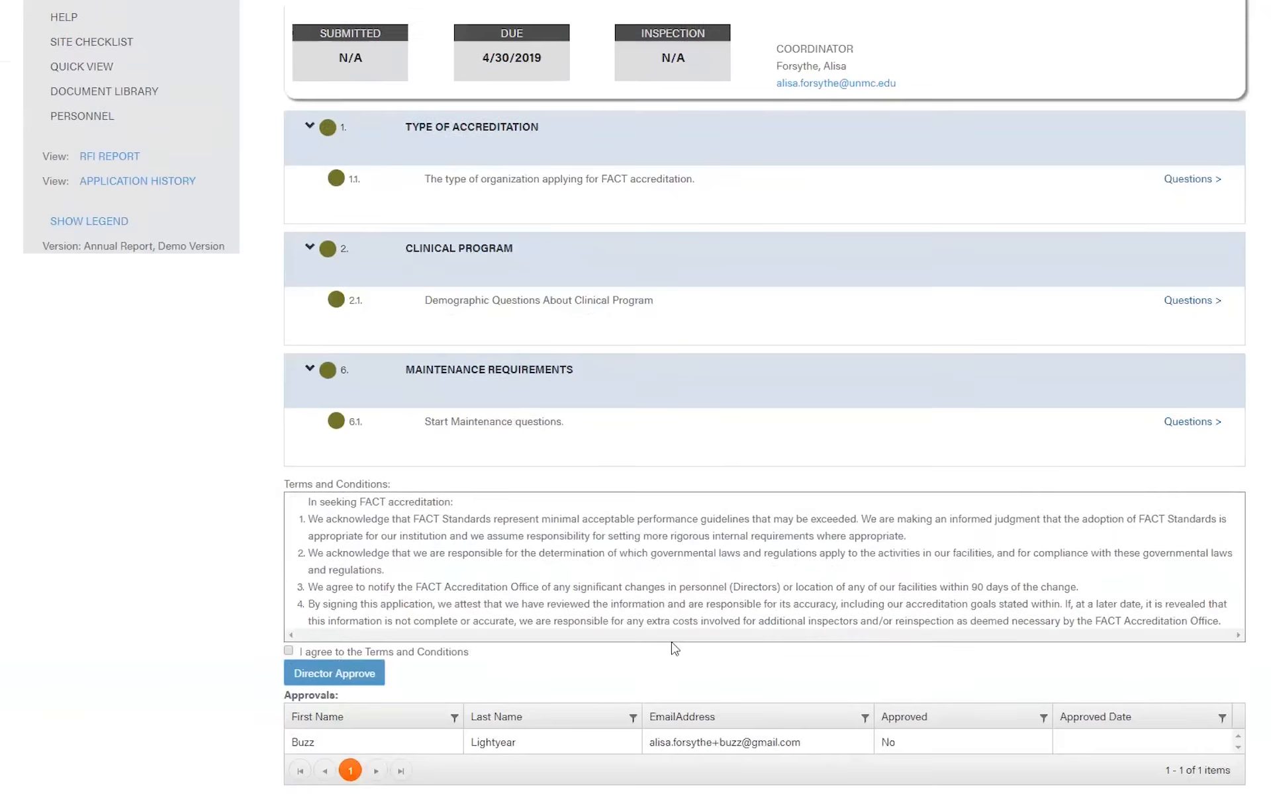
left_click_drag(469, 713, 798, 718)
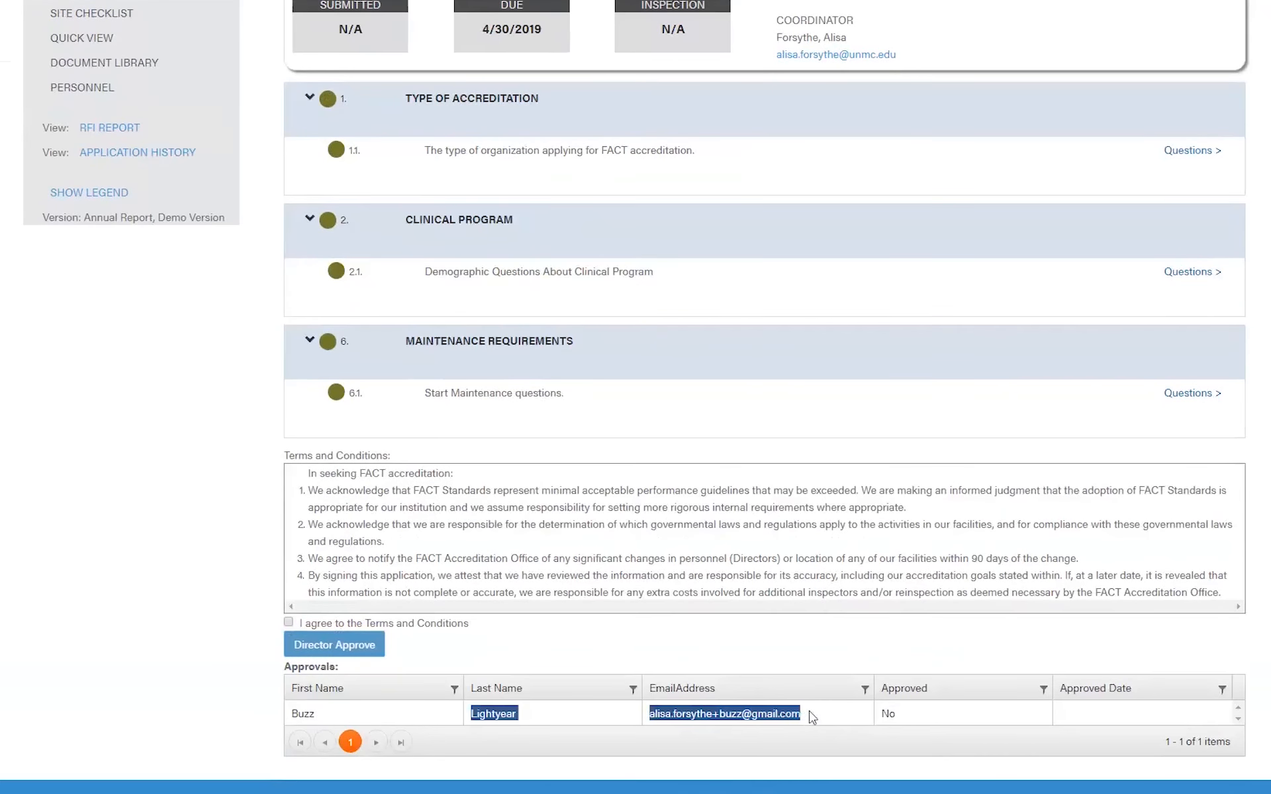
left_click(808, 717)
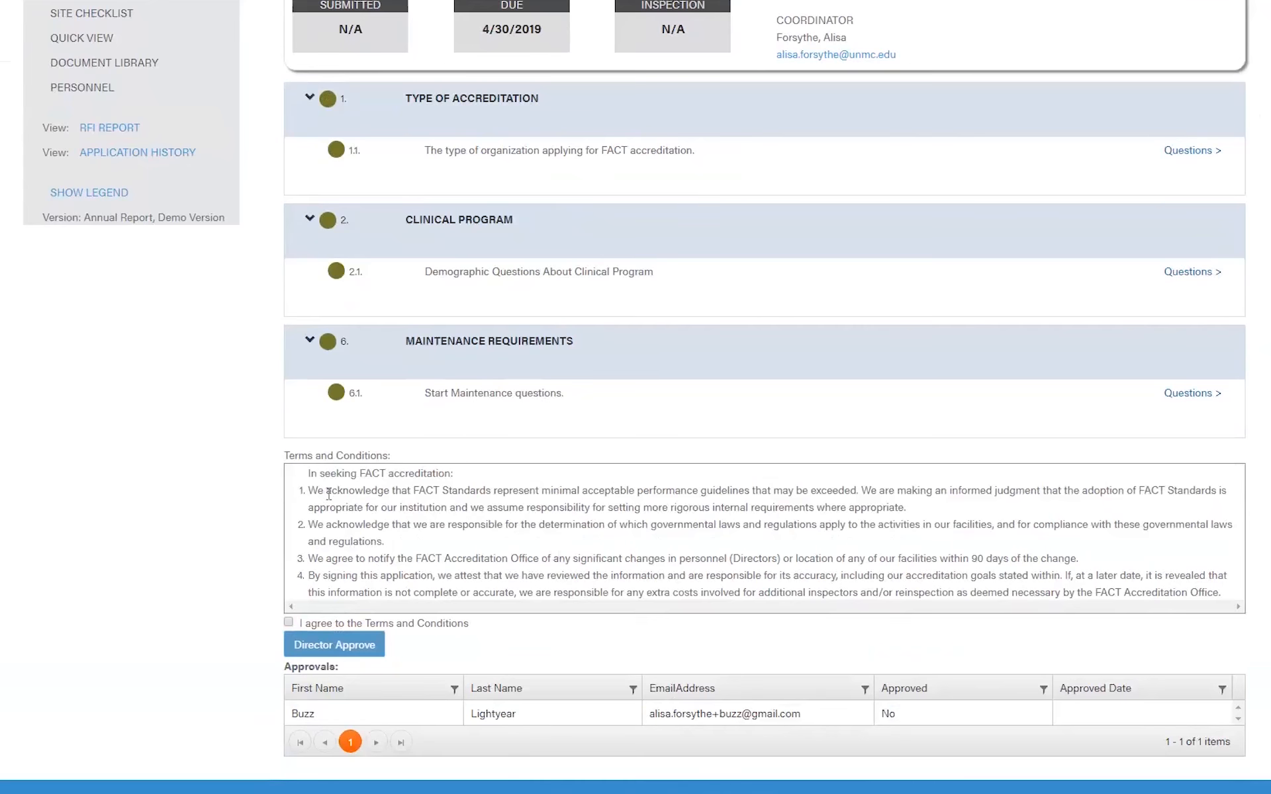
- Agree to the Terms and Conditions and bring up the review-ready notification email
left_click_drag(309, 473, 409, 574)
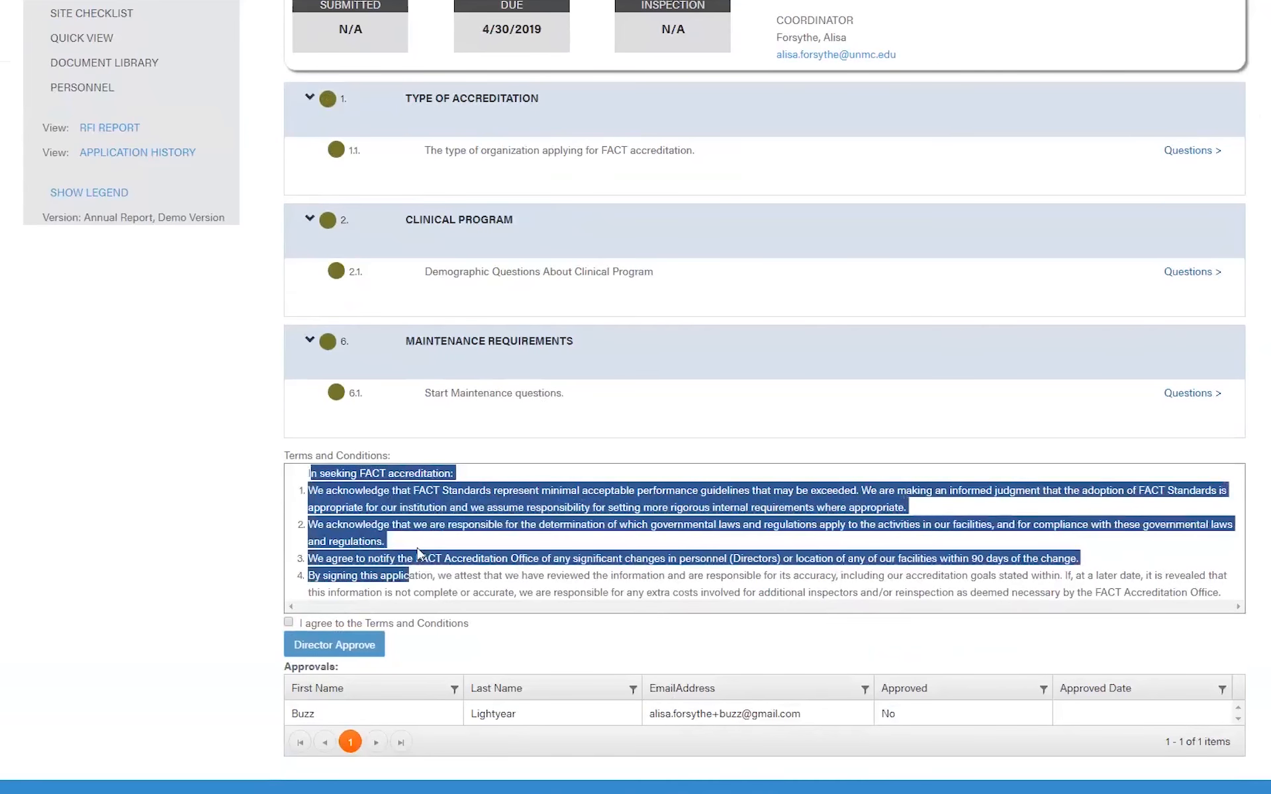
left_click(306, 620)
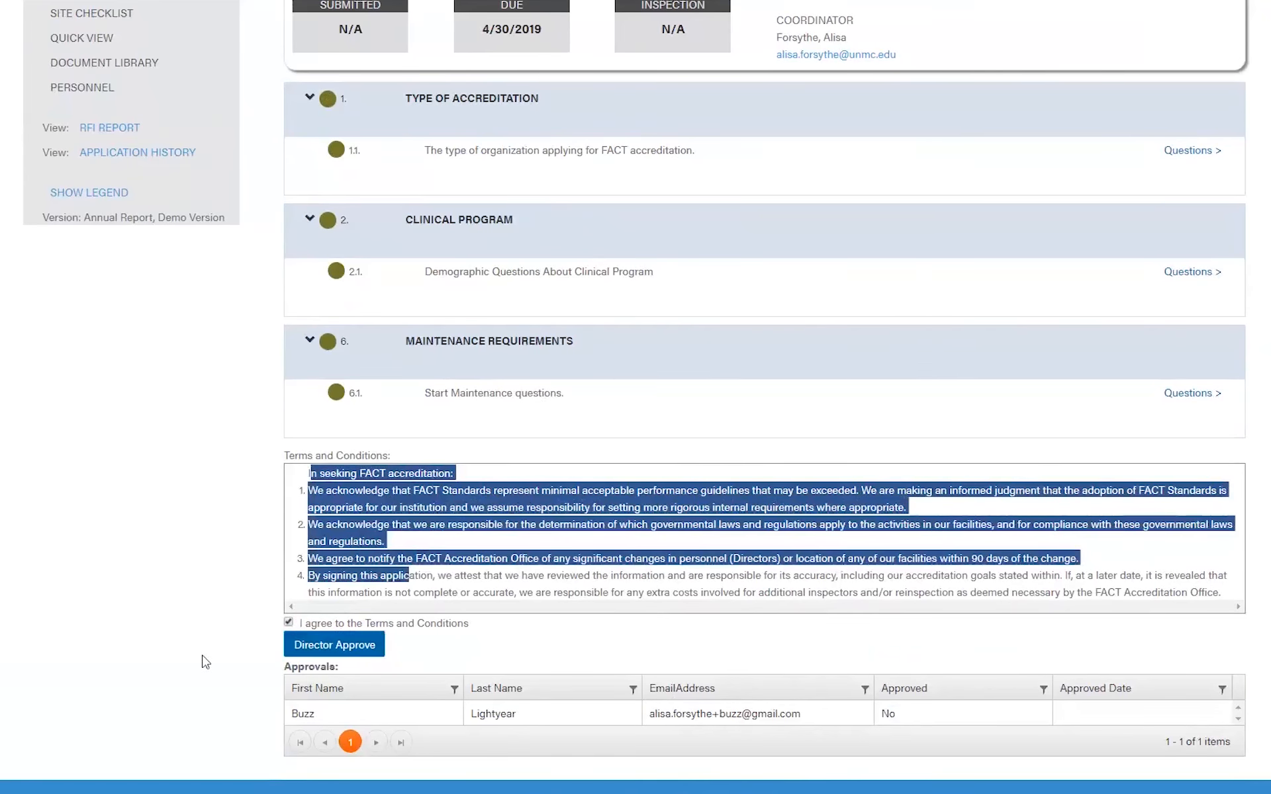
left_click(494, 574)
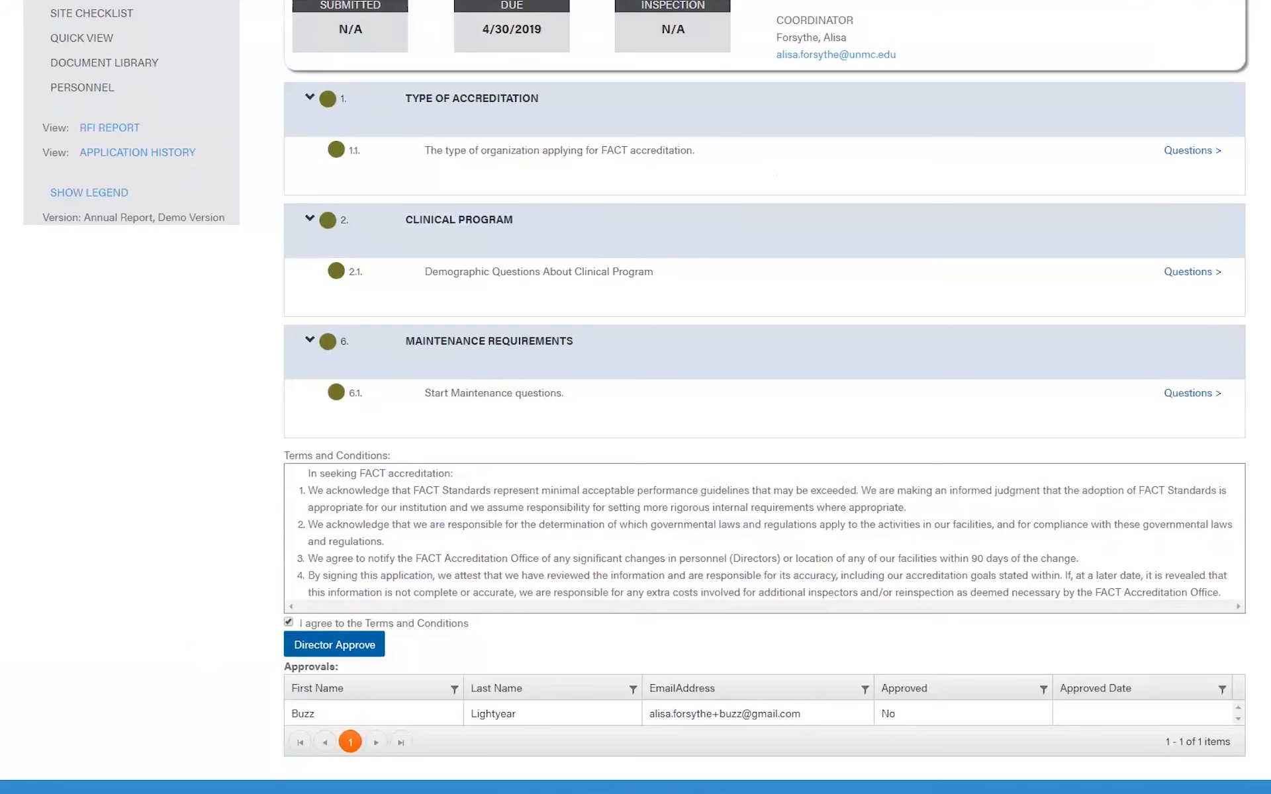
key("alt+Tab")
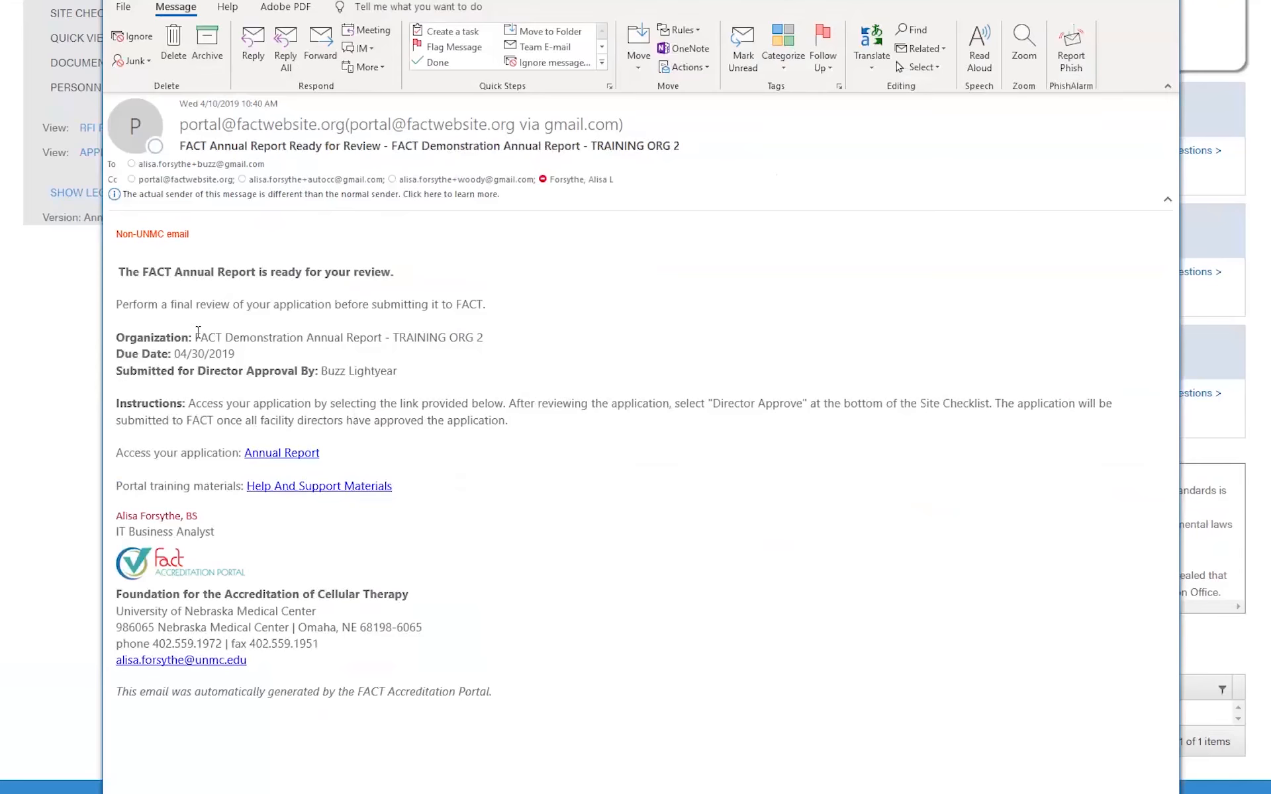
- Check the 'FACT Annual Report Ready for Review' email's organization, due date and recipients, then close it
left_click_drag(197, 341, 470, 346)
left_click(293, 256)
mouse_move(266, 166)
mouse_move(438, 180)
key("alt+F4")
scroll(576, 263, "up", 3)
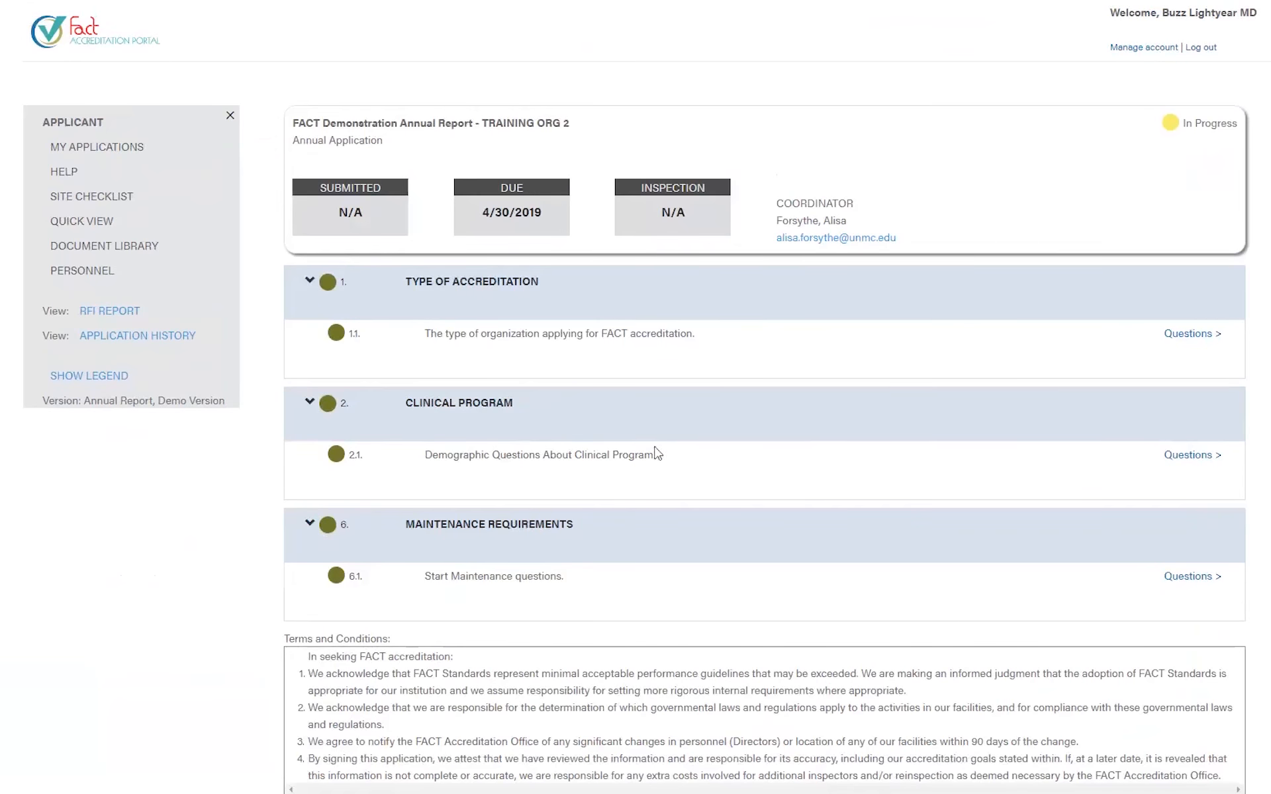
- Open the Type of Accreditation 1.1 questions and close them without changes
scroll(645, 463, "down", 1)
scroll(646, 475, "down", 2)
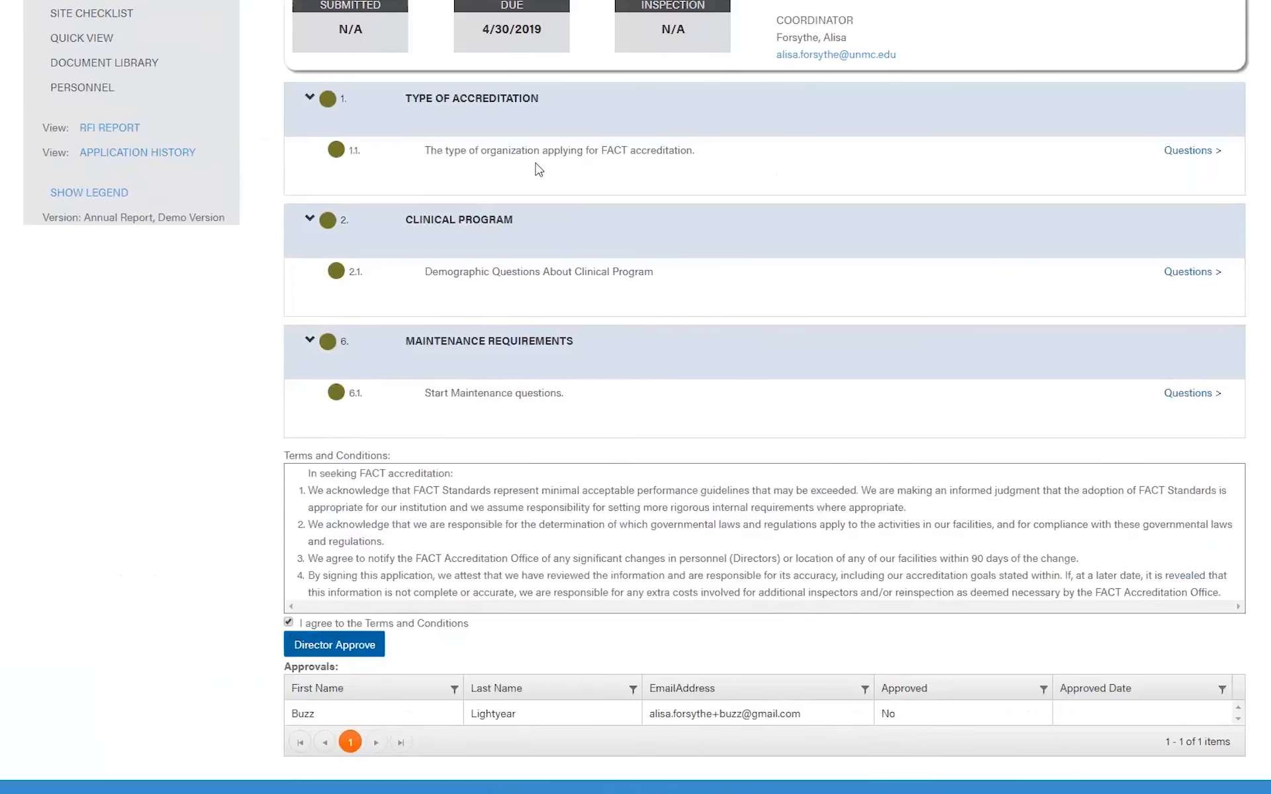
left_click(1189, 152)
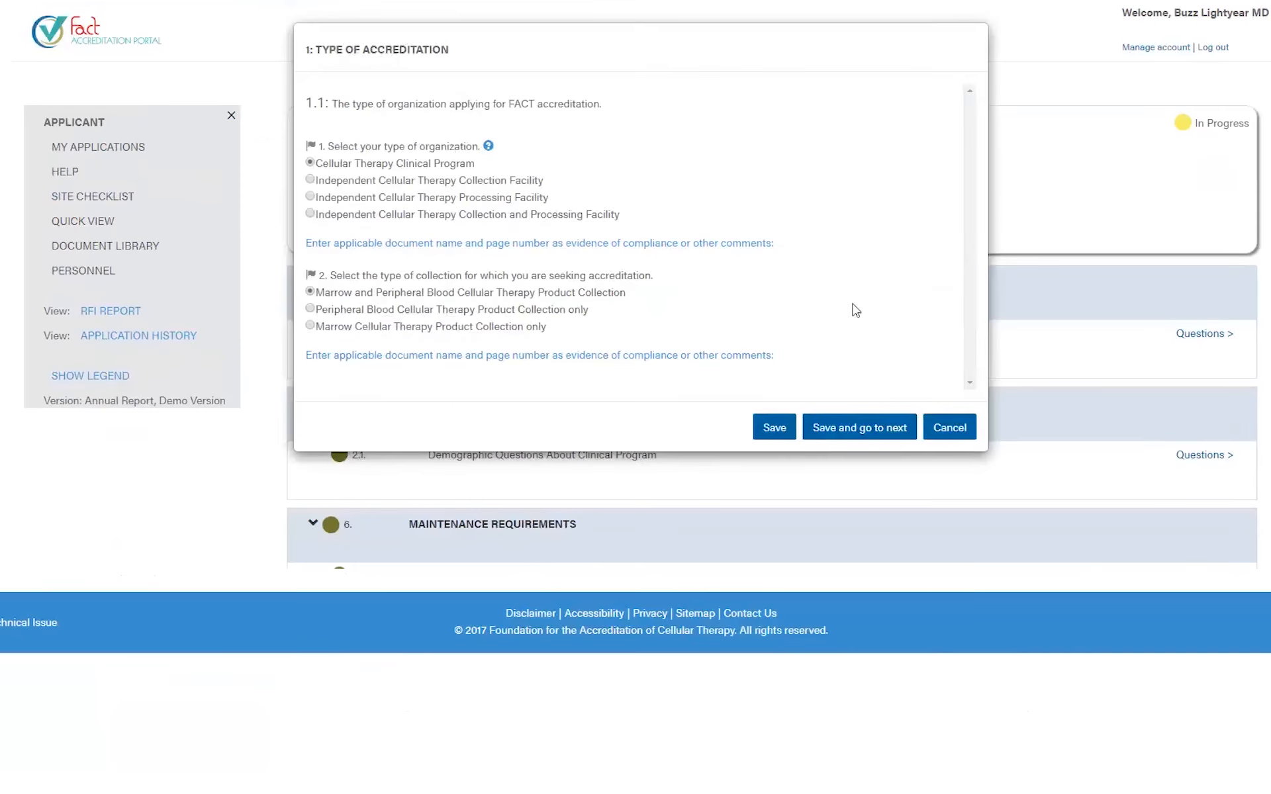
left_click(947, 346)
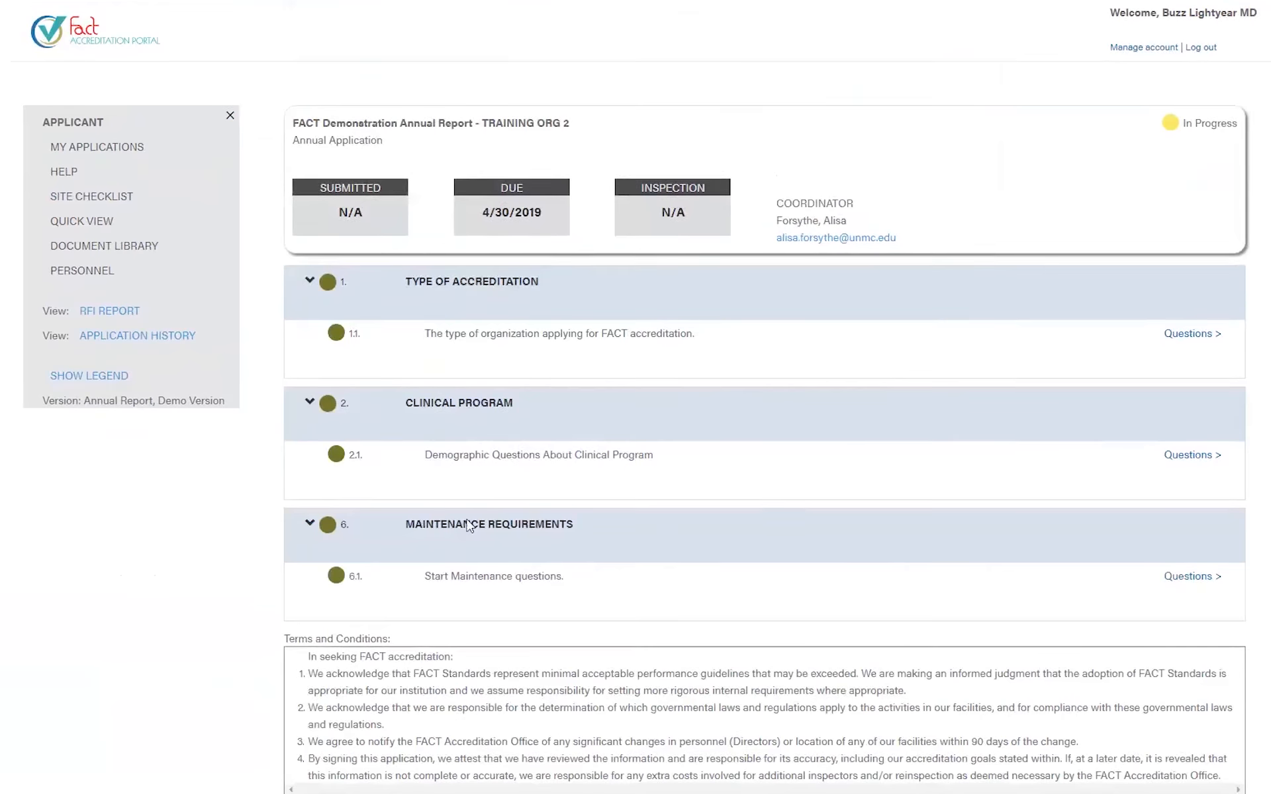
- Director-approve Training Org 2, confirm the 04/10/2019 submitted date, and go to My Applications
scroll(392, 395, "down", 3)
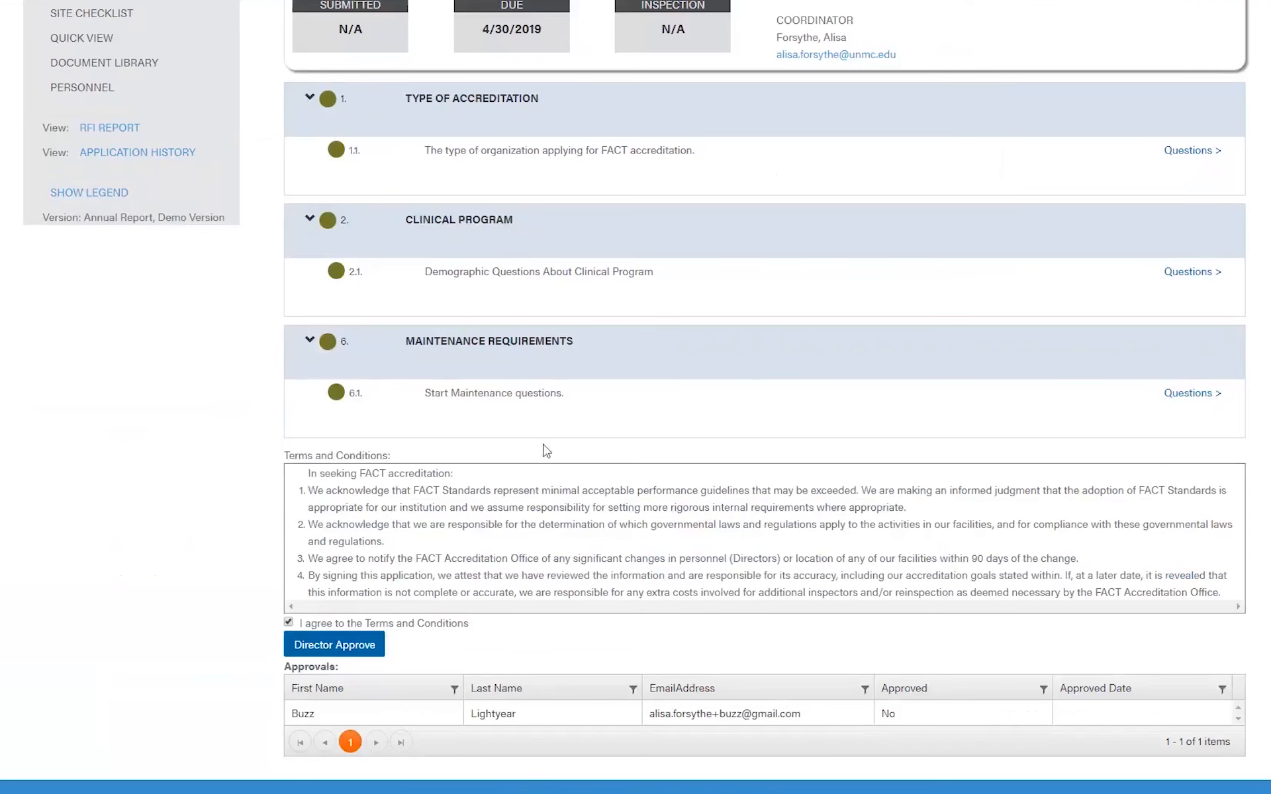
left_click(331, 646)
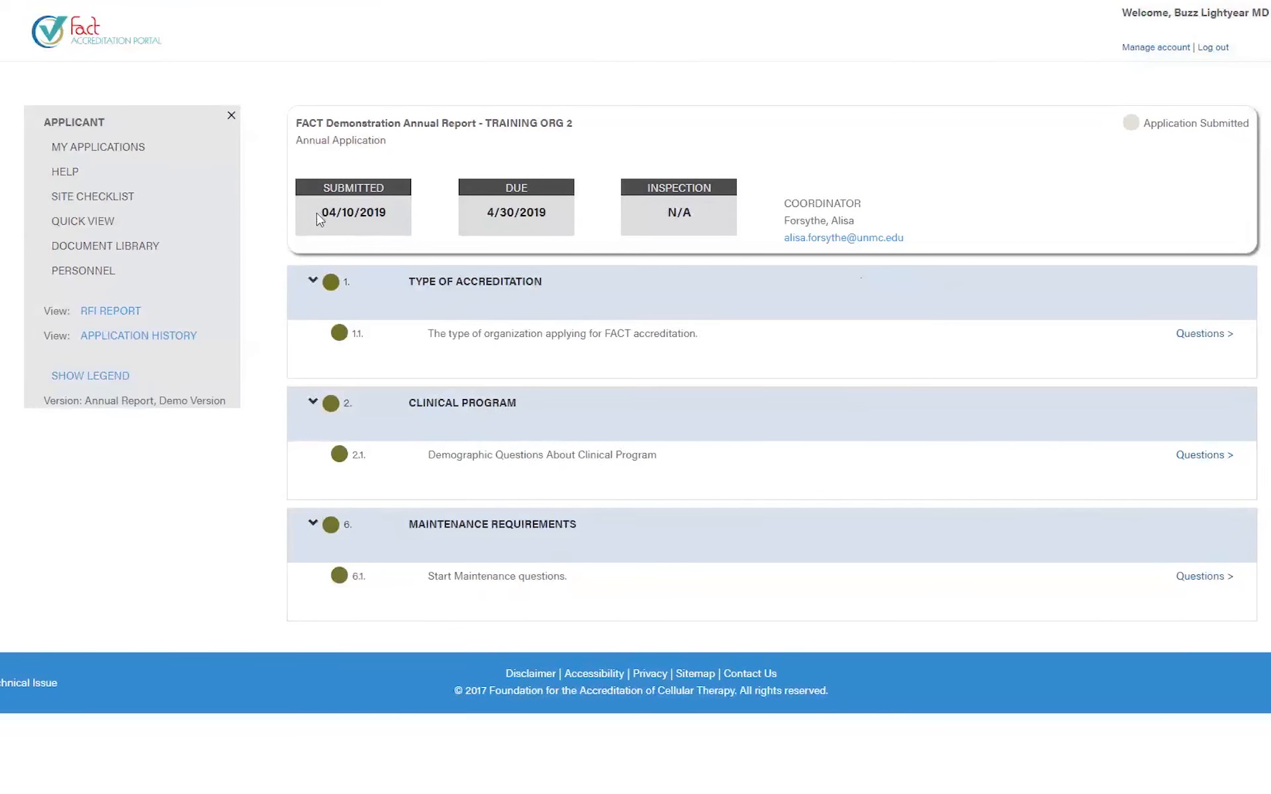
left_click_drag(317, 213, 378, 221)
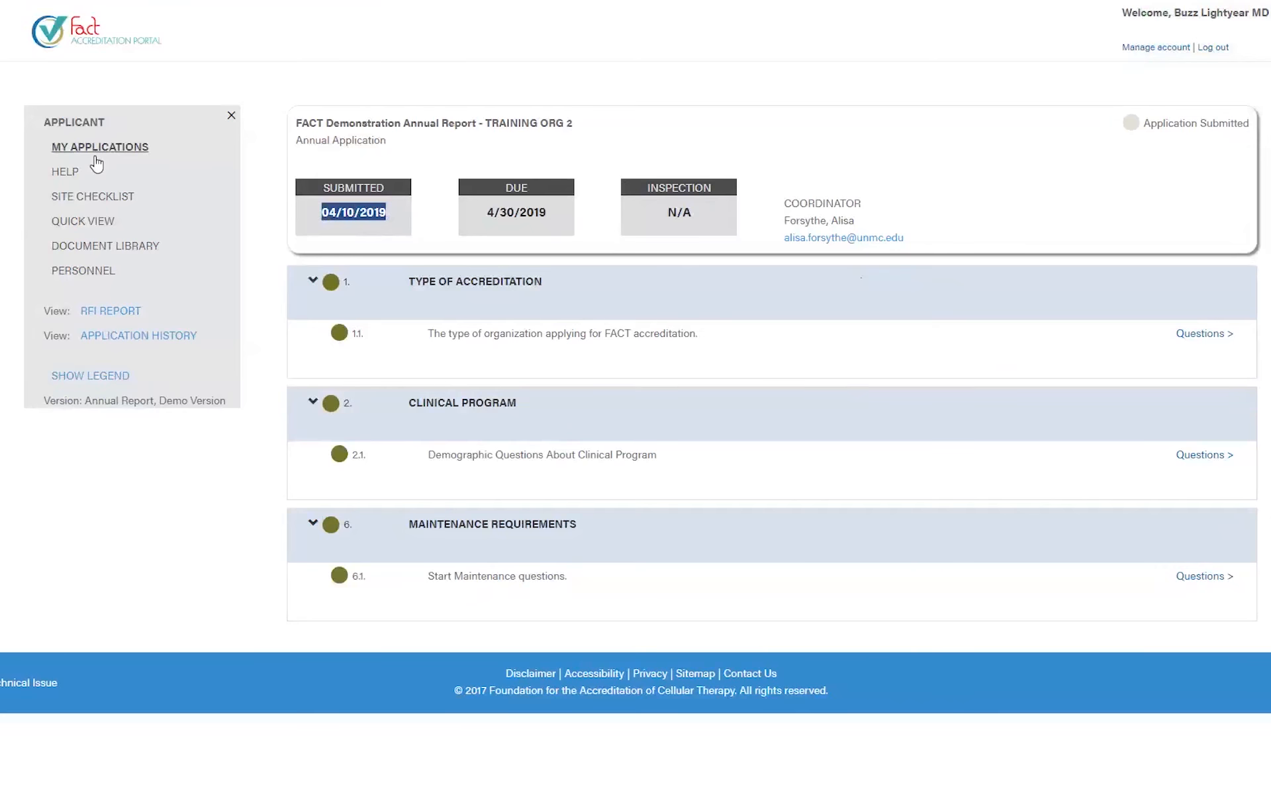
left_click(97, 150)
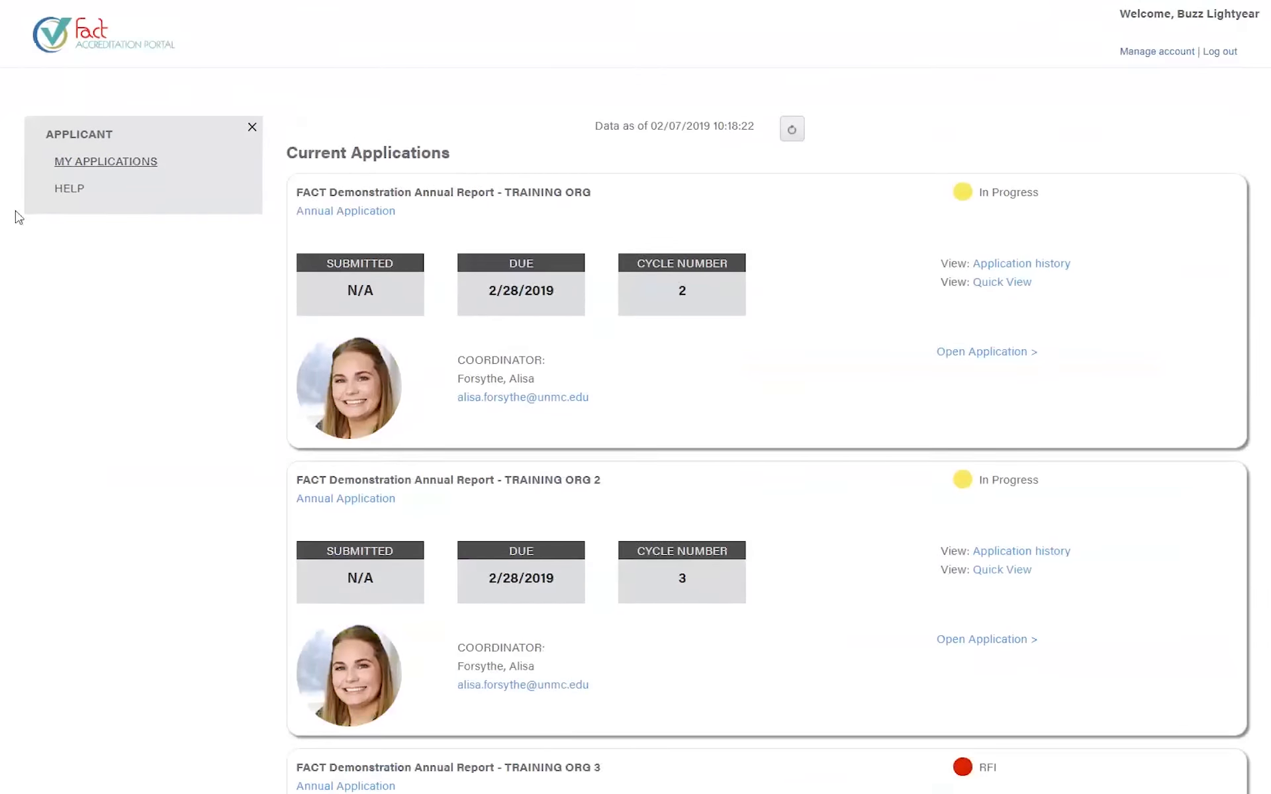
- Refresh the list and confirm Training Org 2 shows Application Submitted on 02/07/2019
scroll(689, 445, "down", 1)
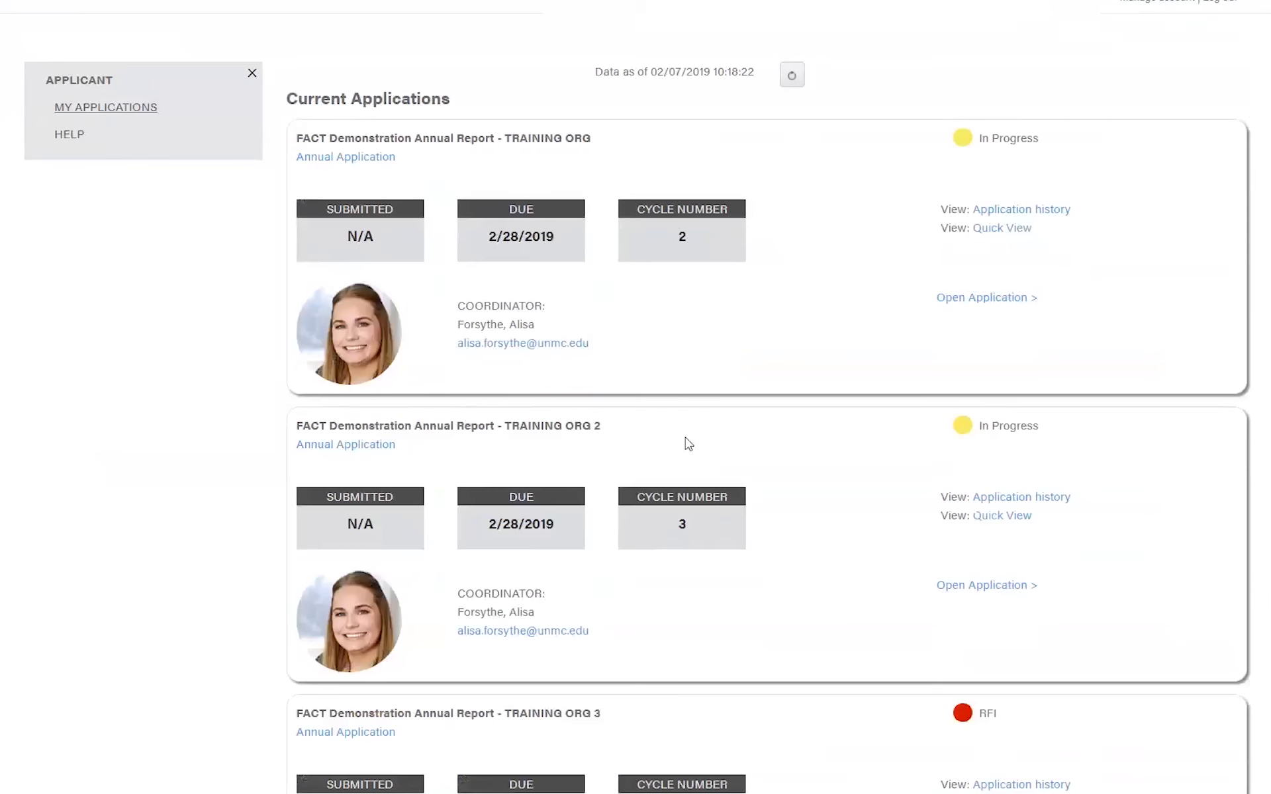
scroll(689, 444, "down", 5)
scroll(685, 440, "up", 4)
left_click_drag(1041, 401, 980, 398)
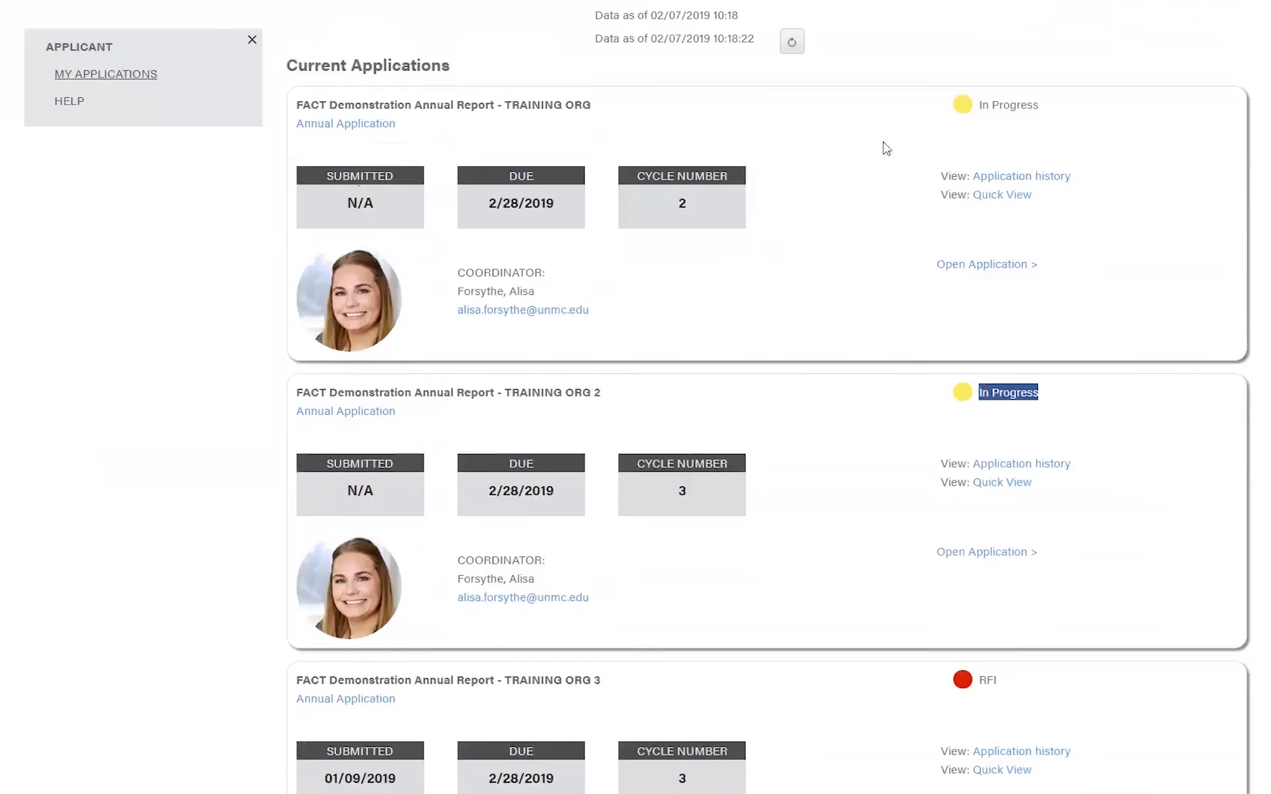
left_click(802, 50)
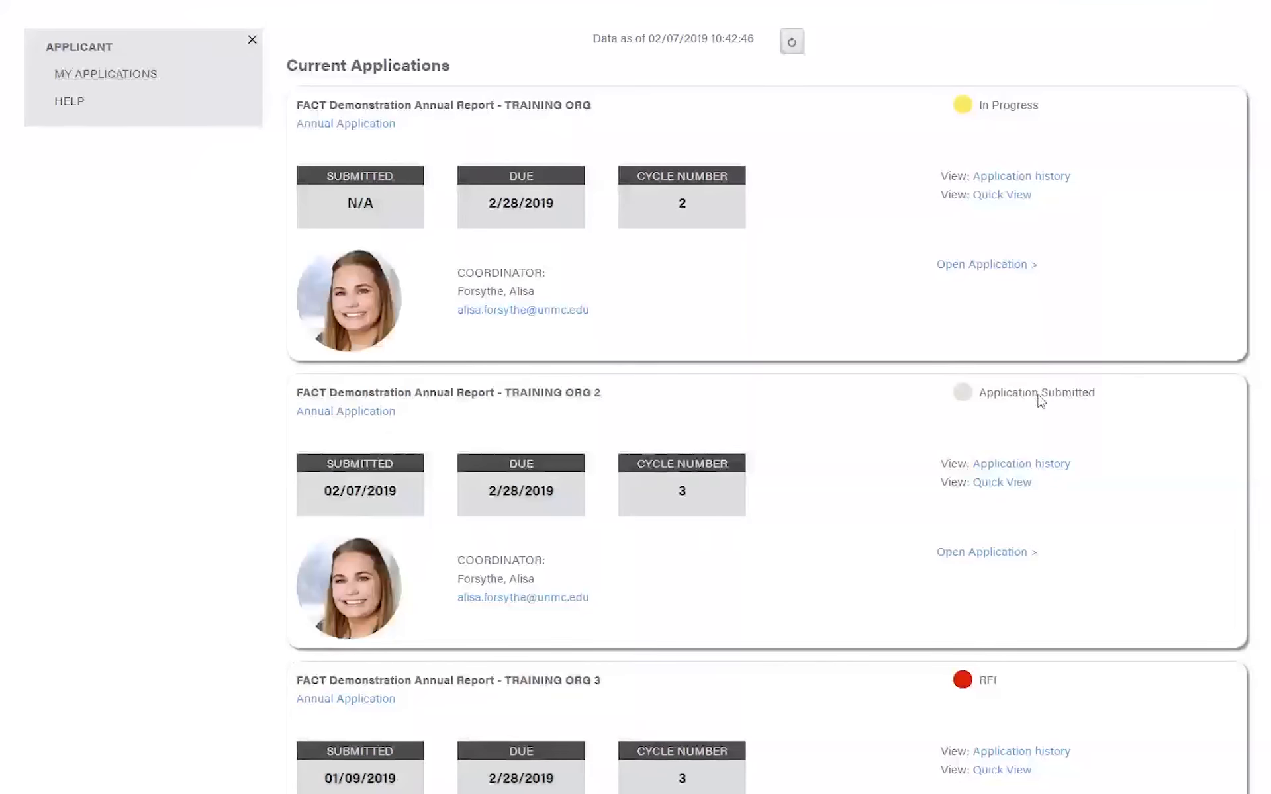
triple_click(1041, 401)
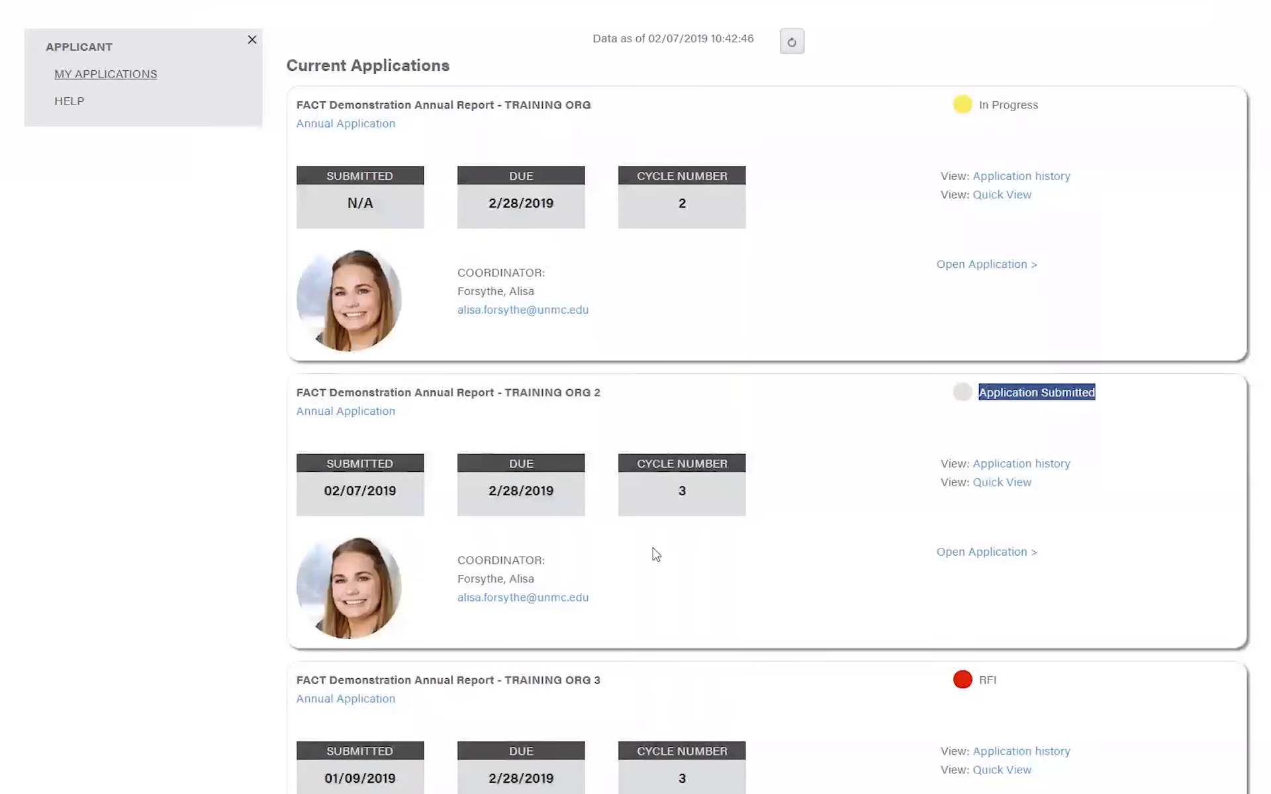
left_click_drag(391, 490, 295, 502)
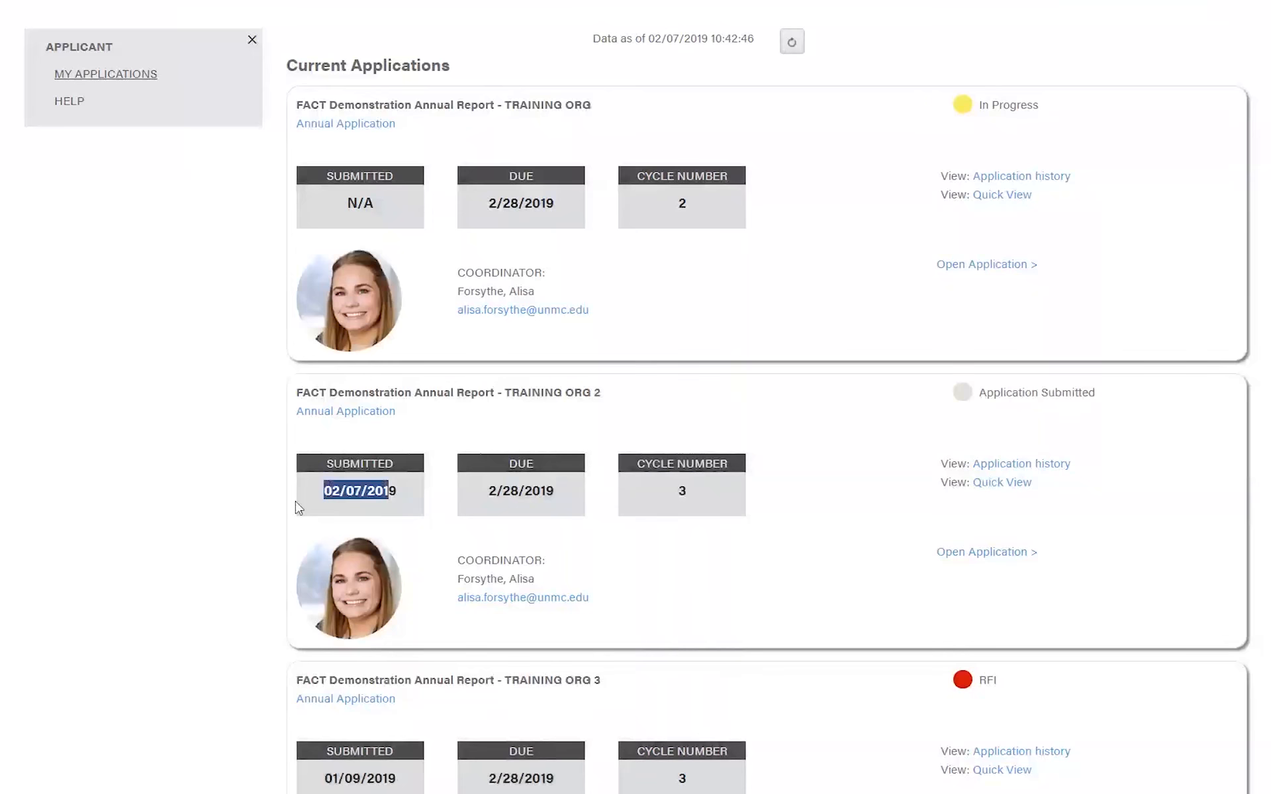
left_click(227, 528)
- Open the Training Org 3 application, which has RFI status
scroll(227, 527, "down", 1)
scroll(345, 485, "down", 3)
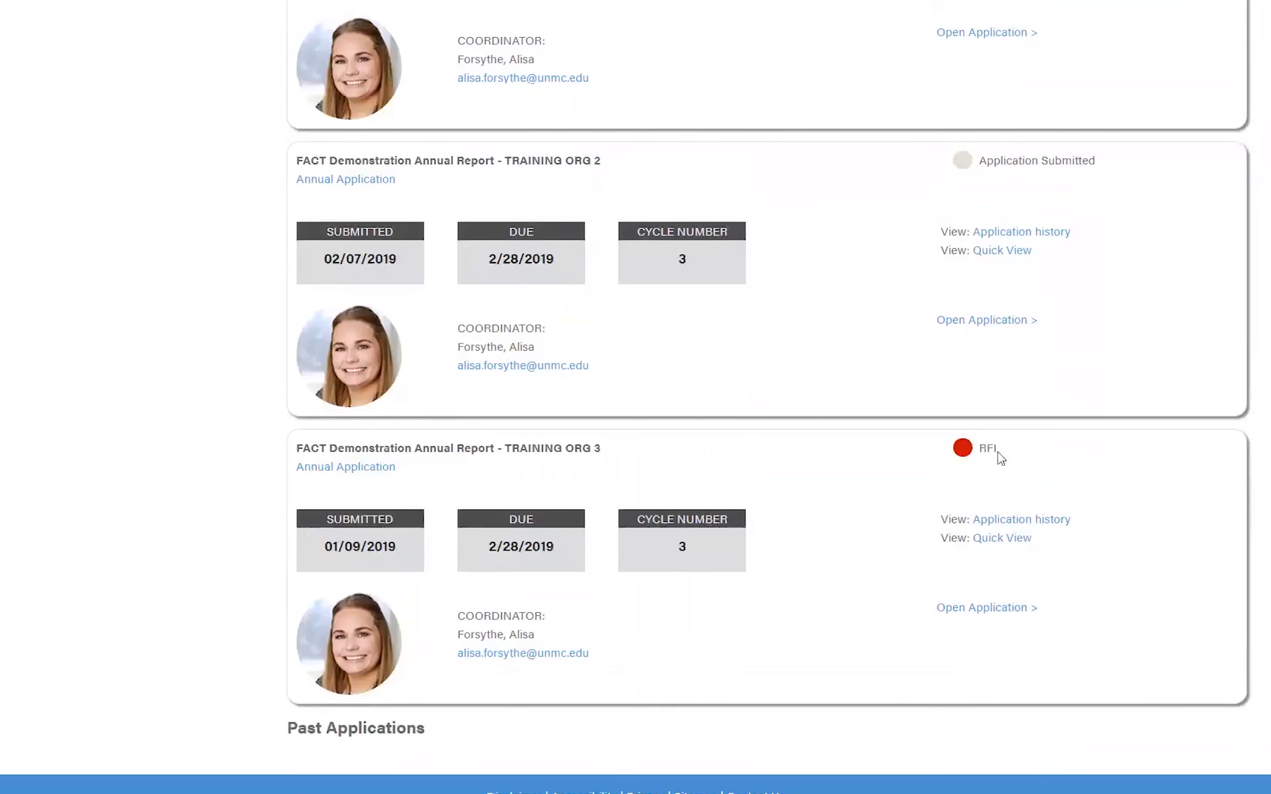
left_click(974, 615)
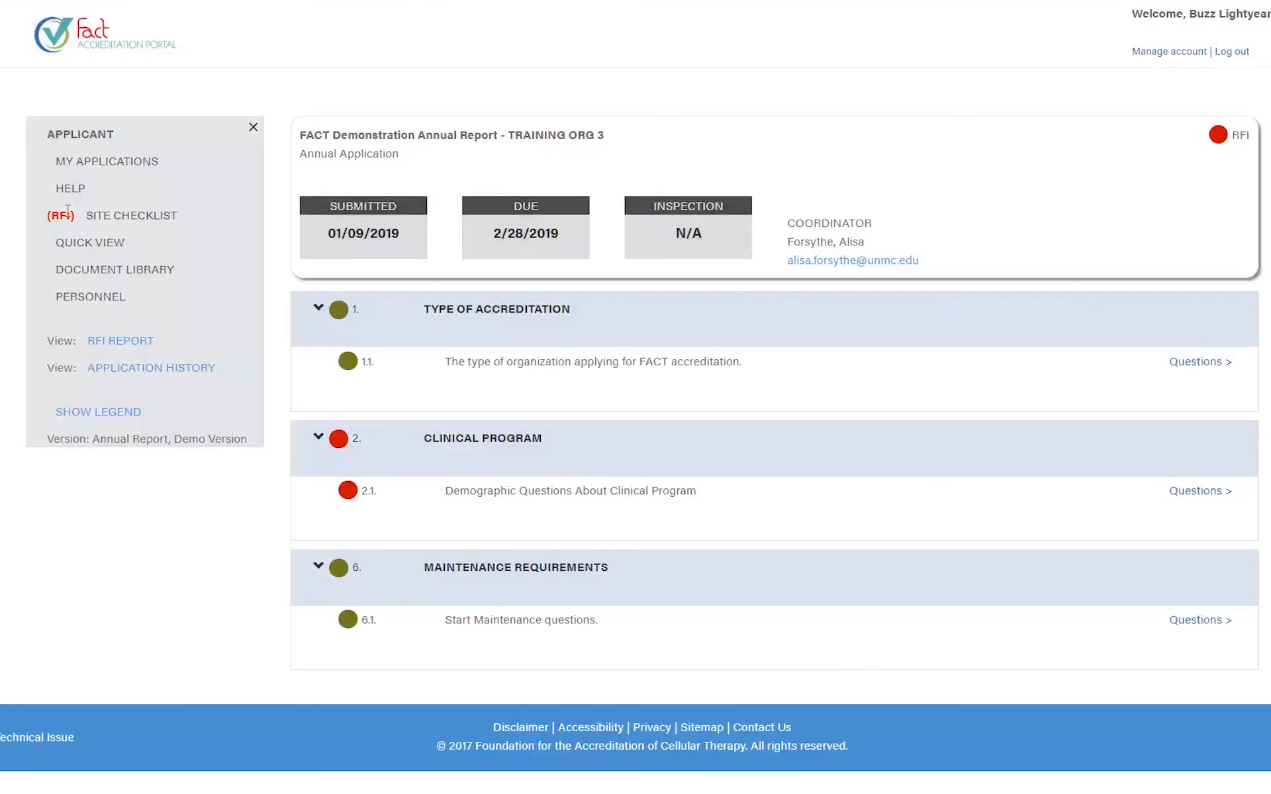
- Point out the RFI Site Checklist flag, then collapse and re-expand the Clinical Program section
left_click_drag(187, 221, 30, 228)
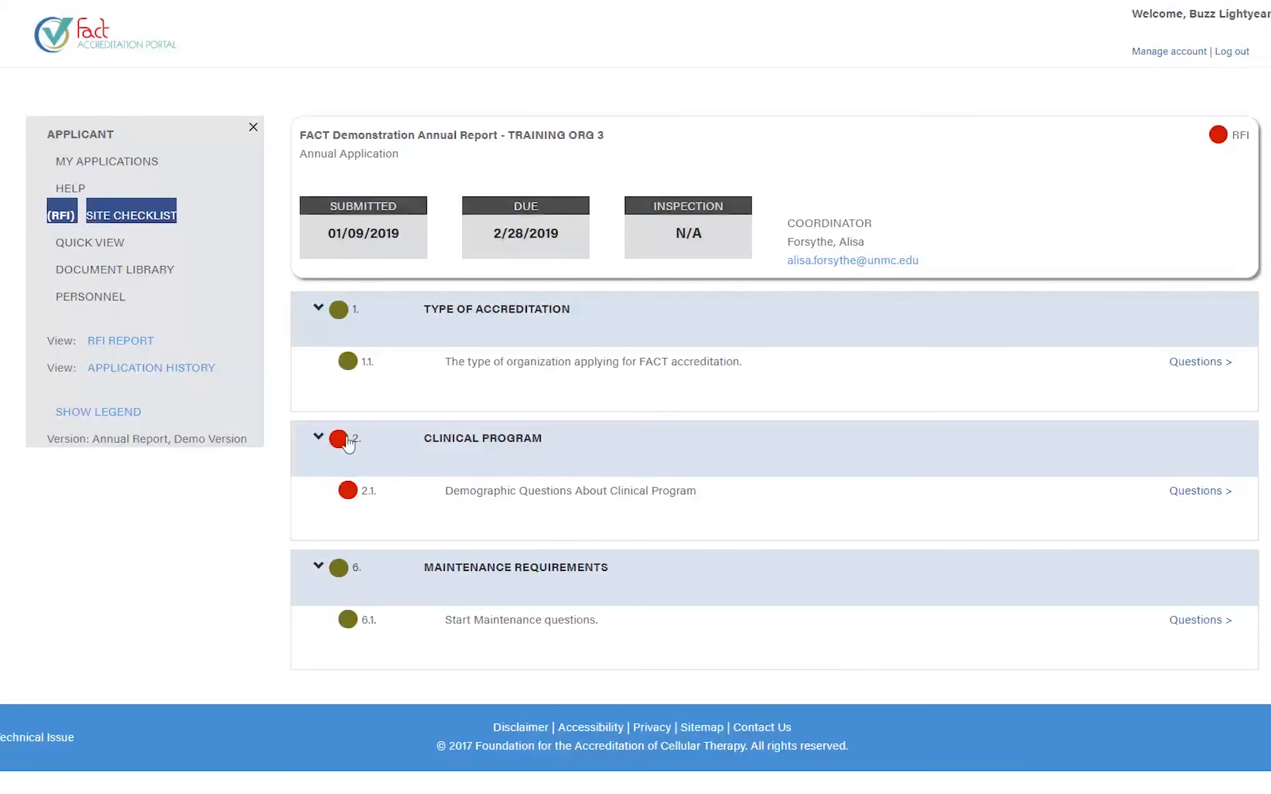
mouse_move(337, 449)
left_click(546, 452)
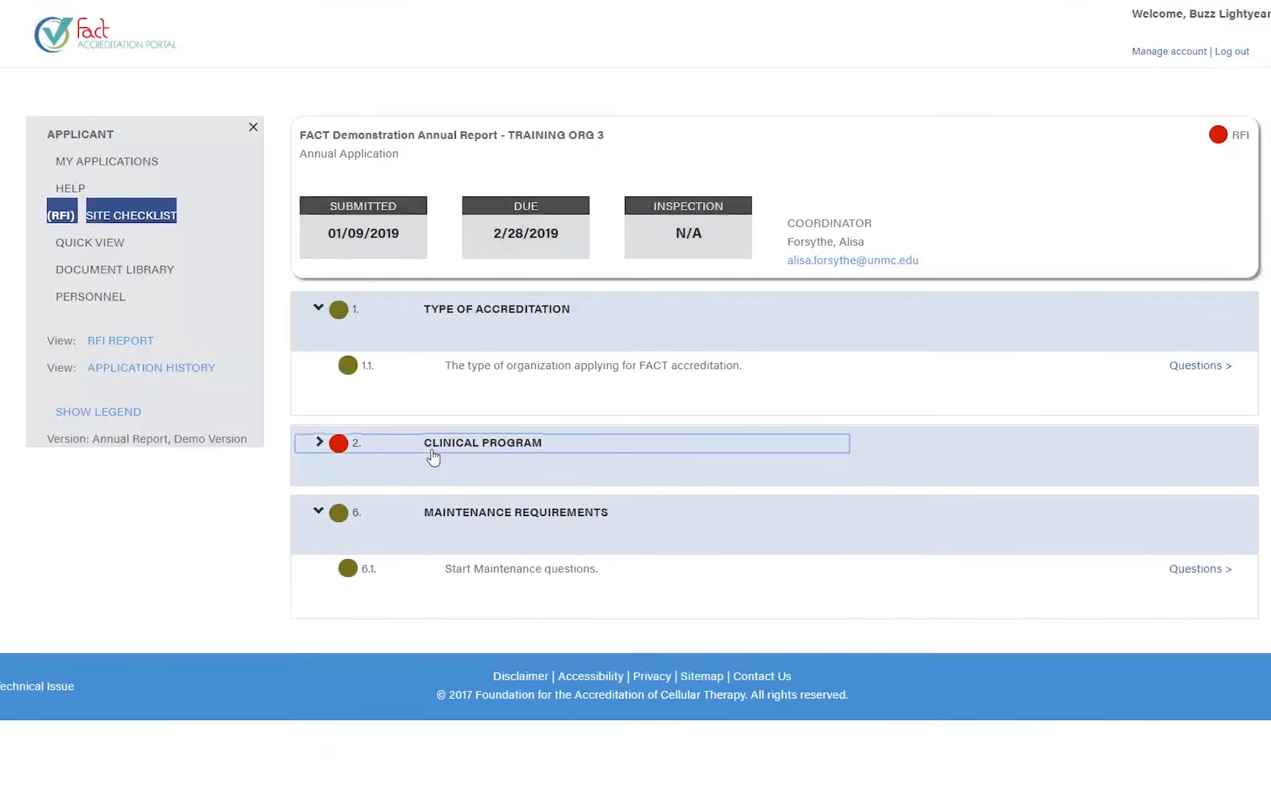
left_click(434, 455)
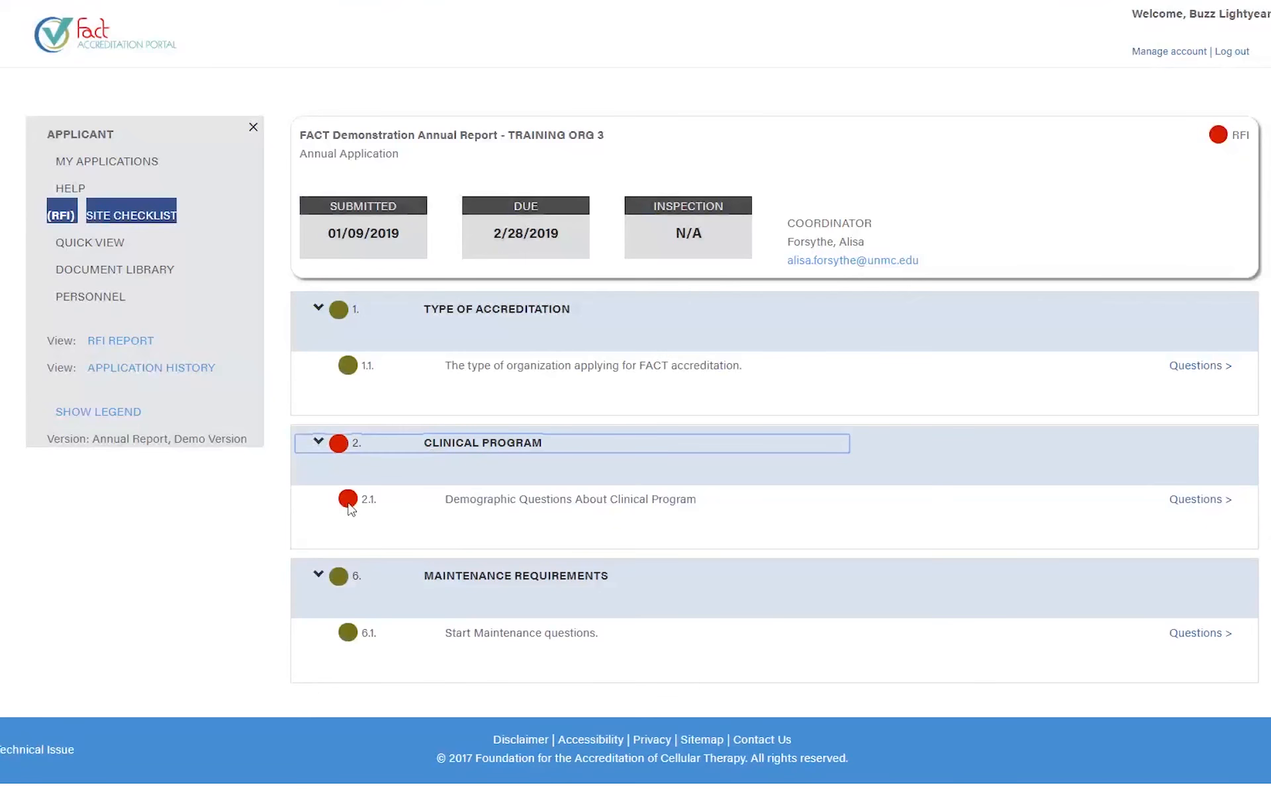
- Open the Clinical Program 2.1 questions and scroll down through them
left_click(1187, 501)
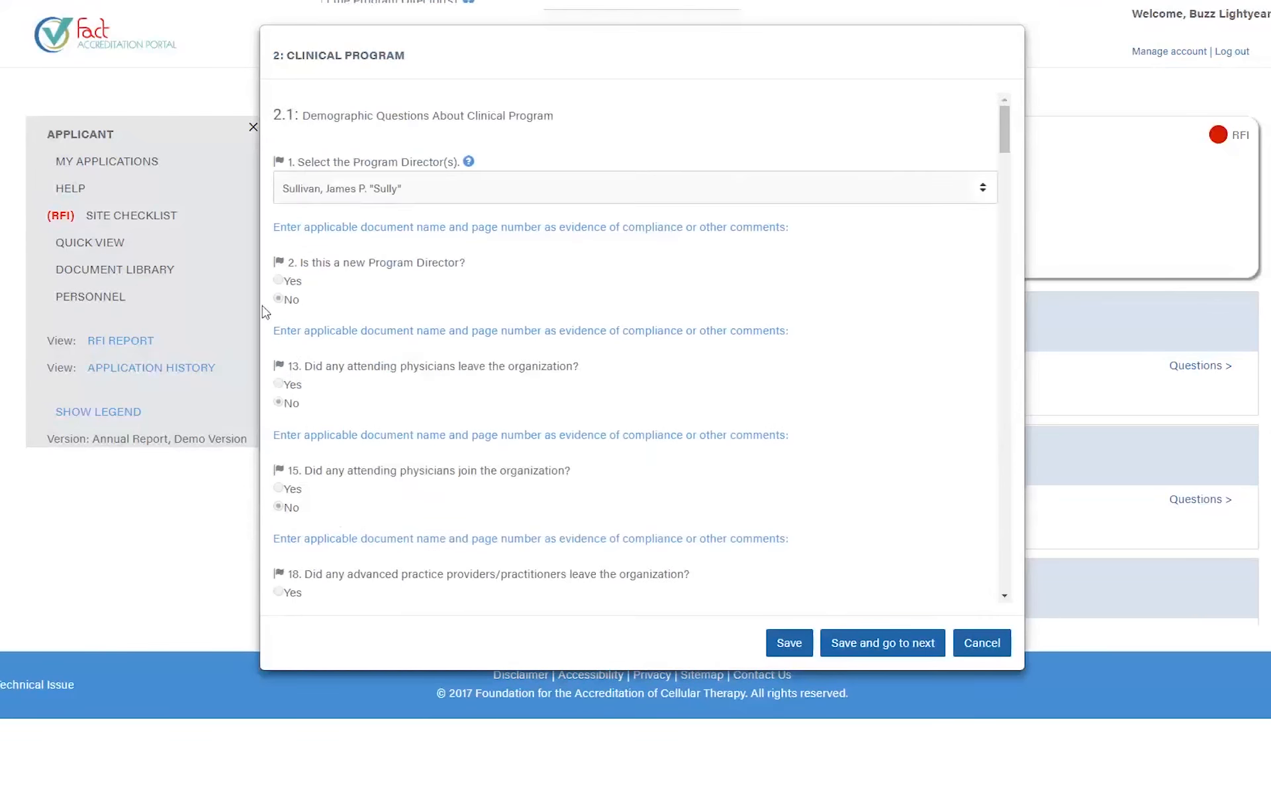
scroll(574, 364, "down", 2)
scroll(574, 365, "down", 10)
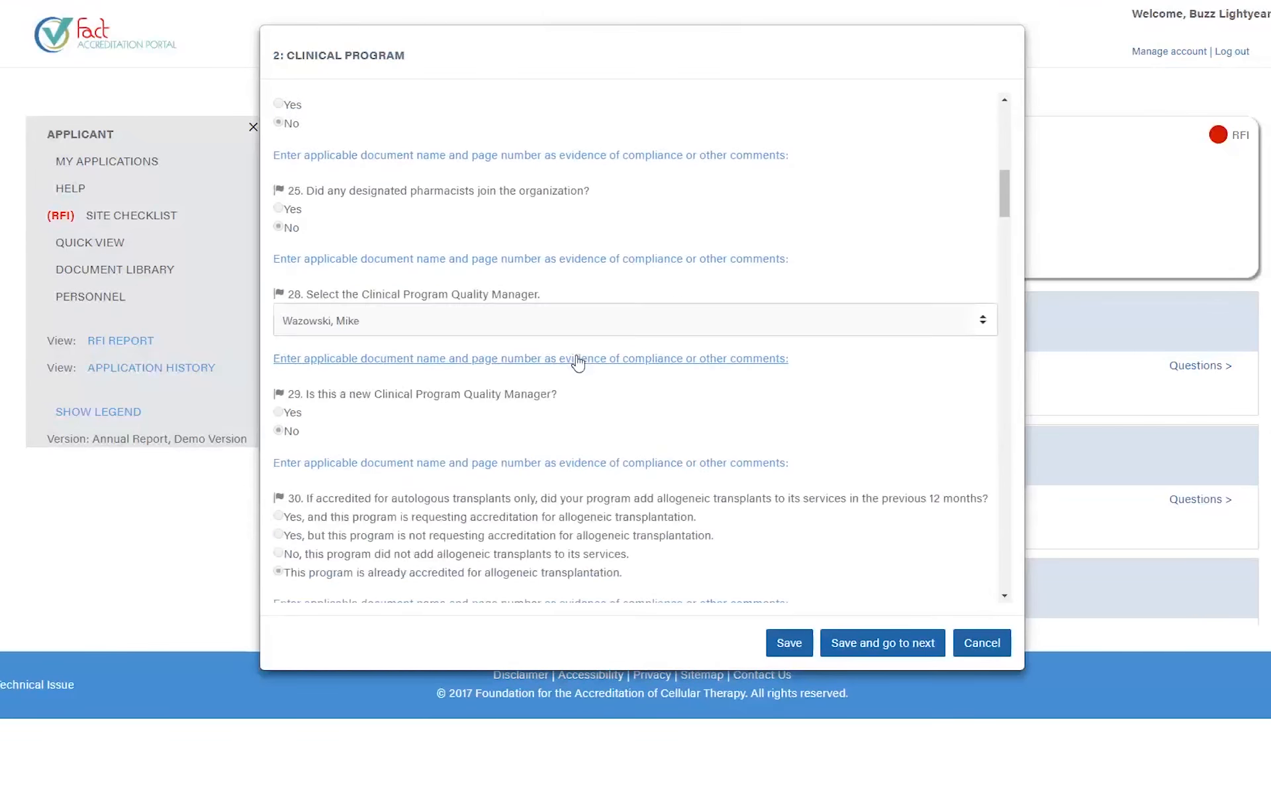
scroll(578, 364, "down", 10)
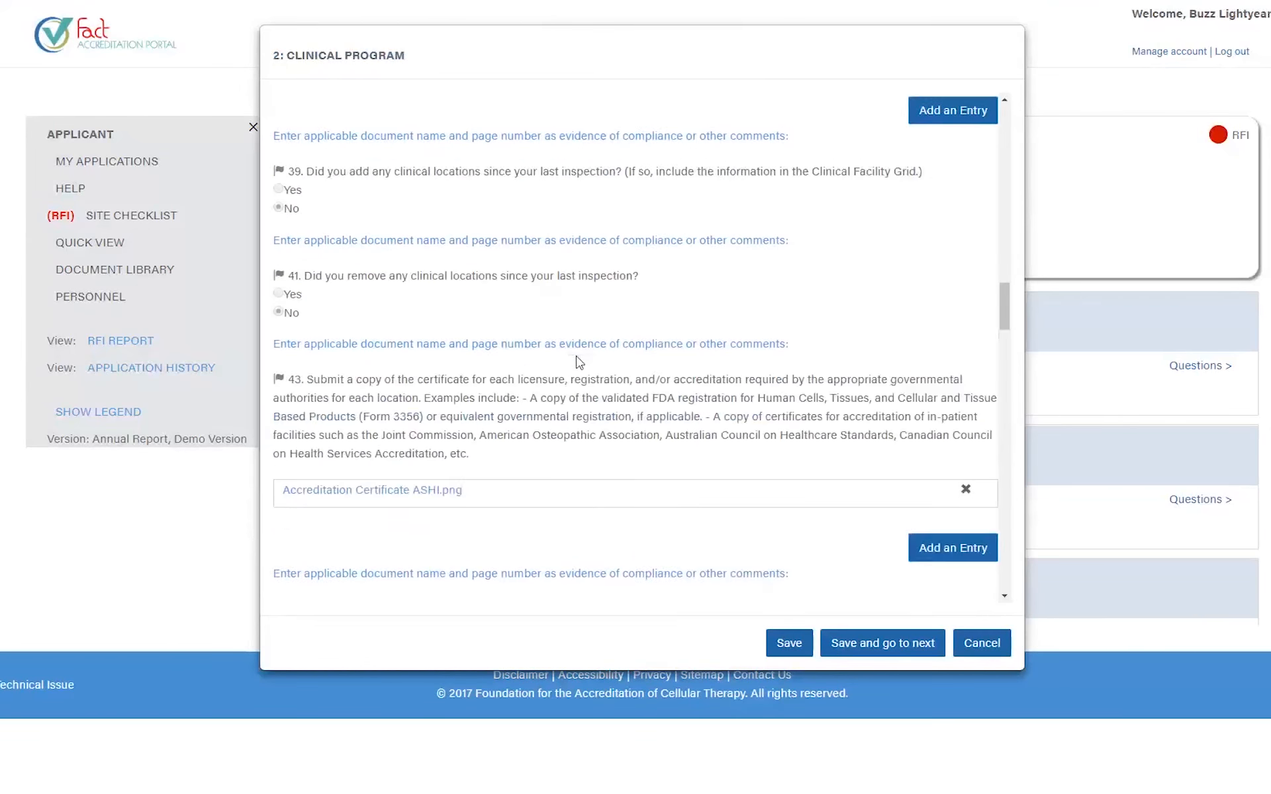
scroll(577, 358, "down", 10)
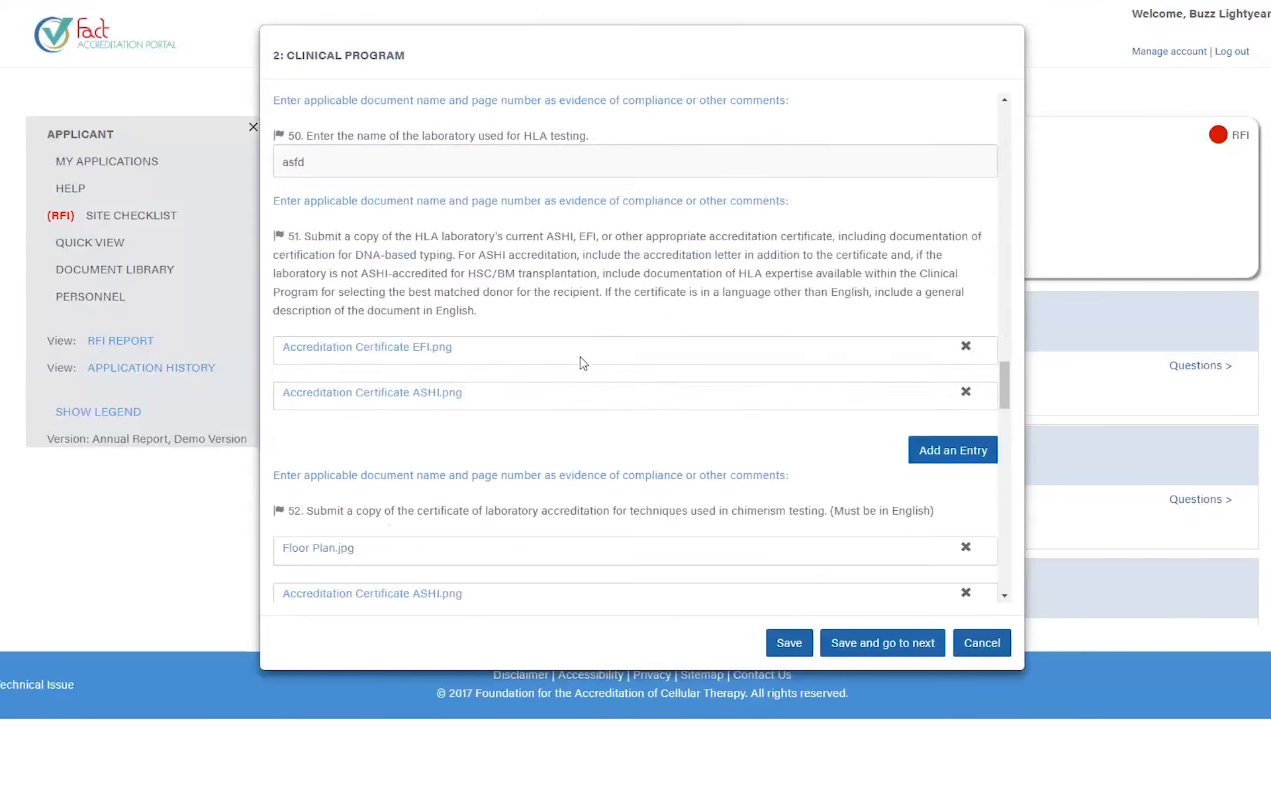
scroll(584, 363, "down", 5)
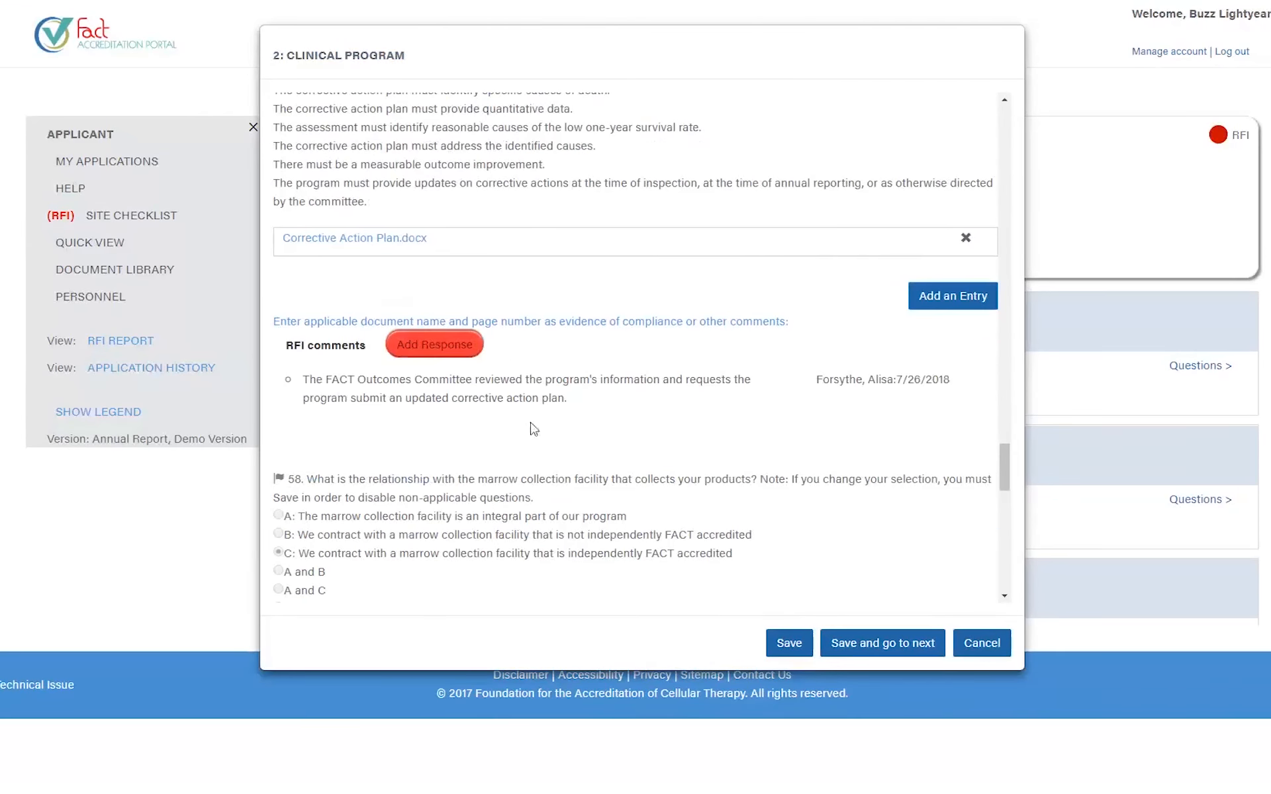
scroll(533, 427, "up", 2)
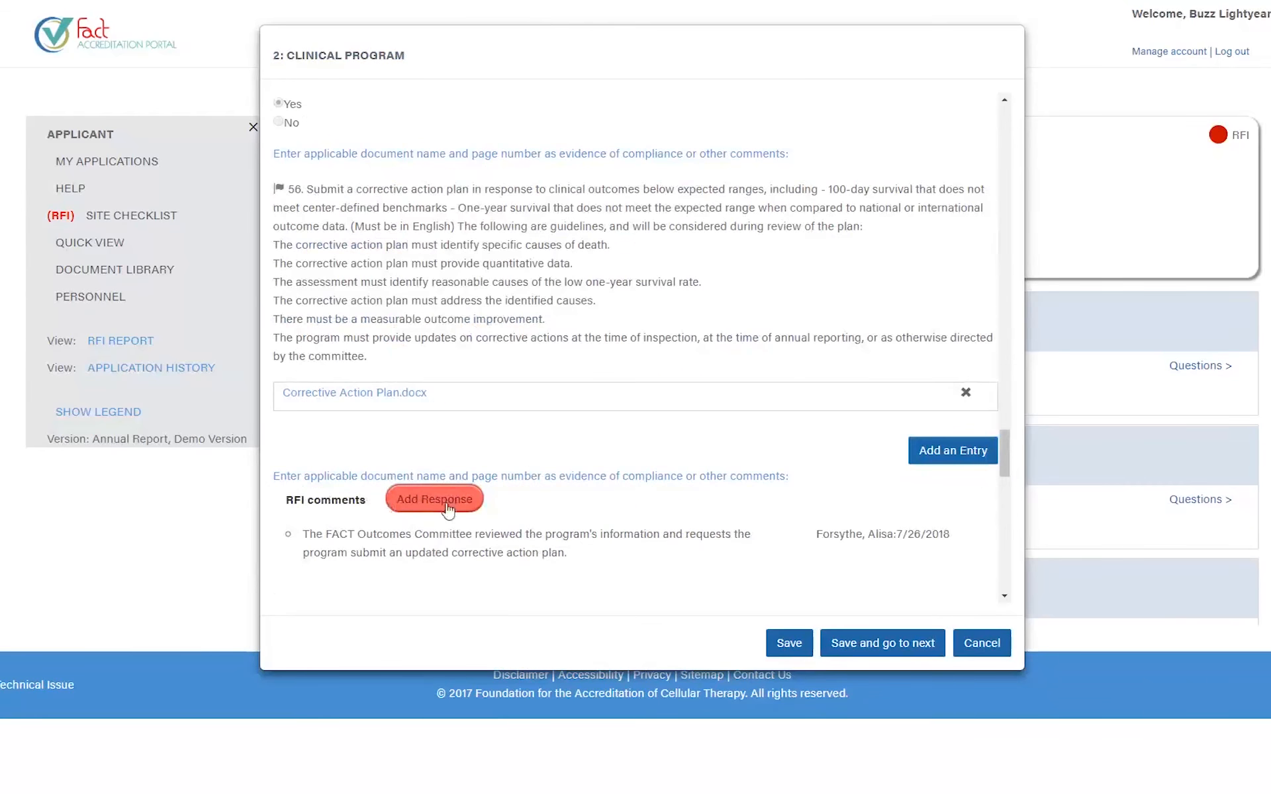
- Read the corrective action plan question and the RFI comment requesting an updated plan
left_click_drag(289, 192, 323, 193)
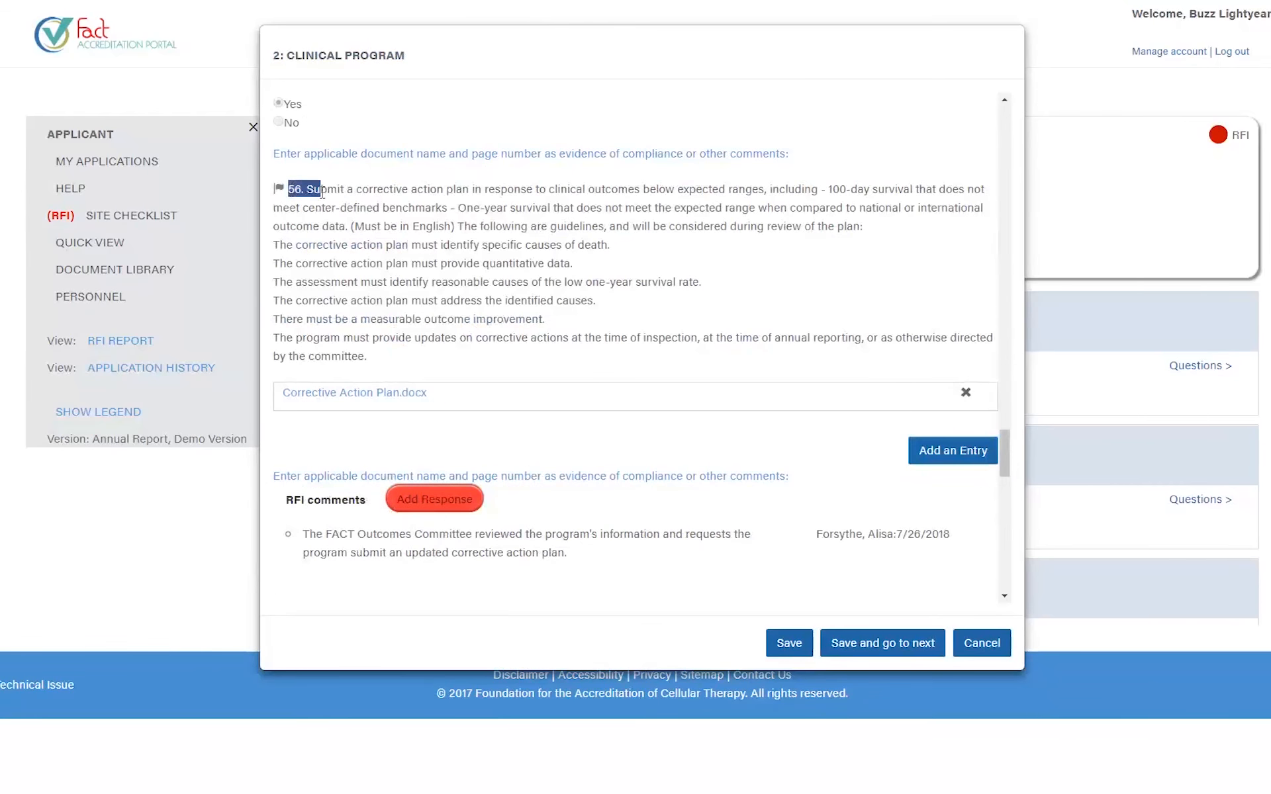
left_click_drag(346, 193, 598, 283)
scroll(555, 354, "down", 1)
scroll(554, 354, "down", 1)
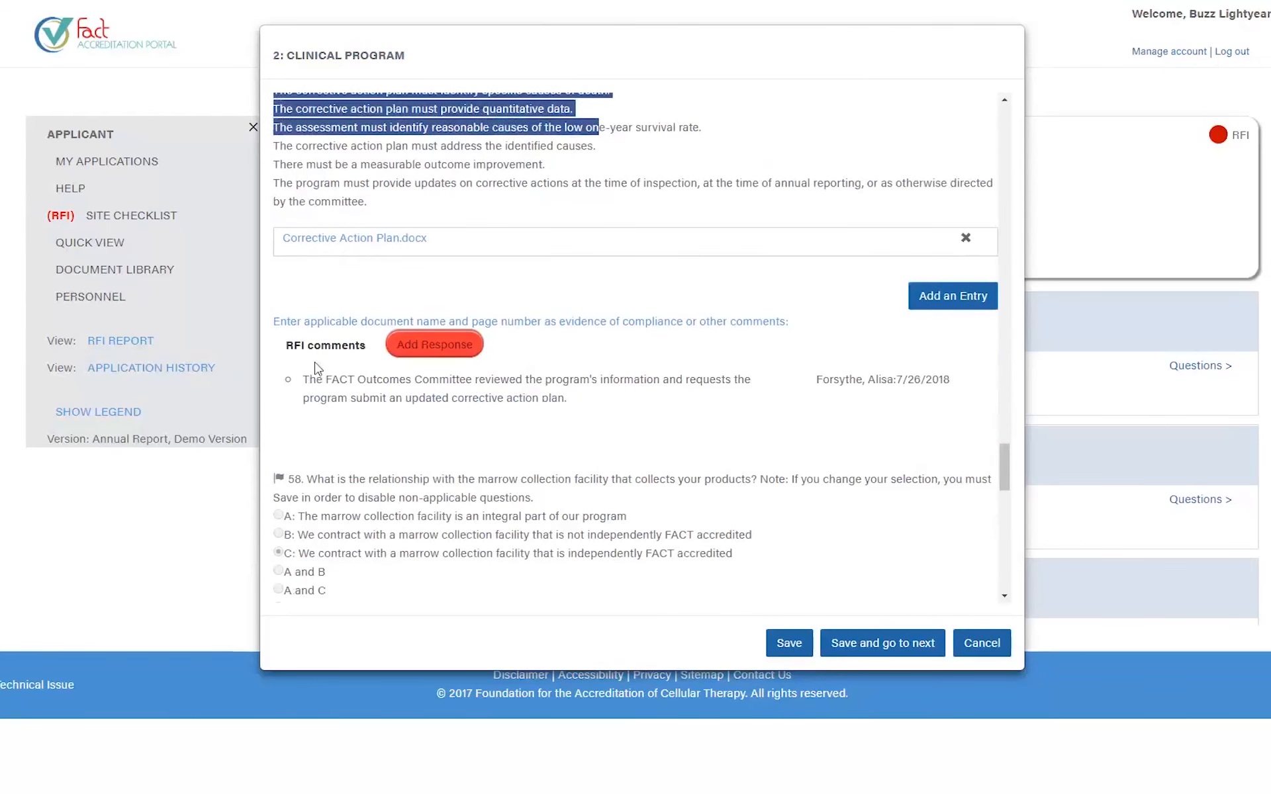
left_click_drag(309, 380, 596, 396)
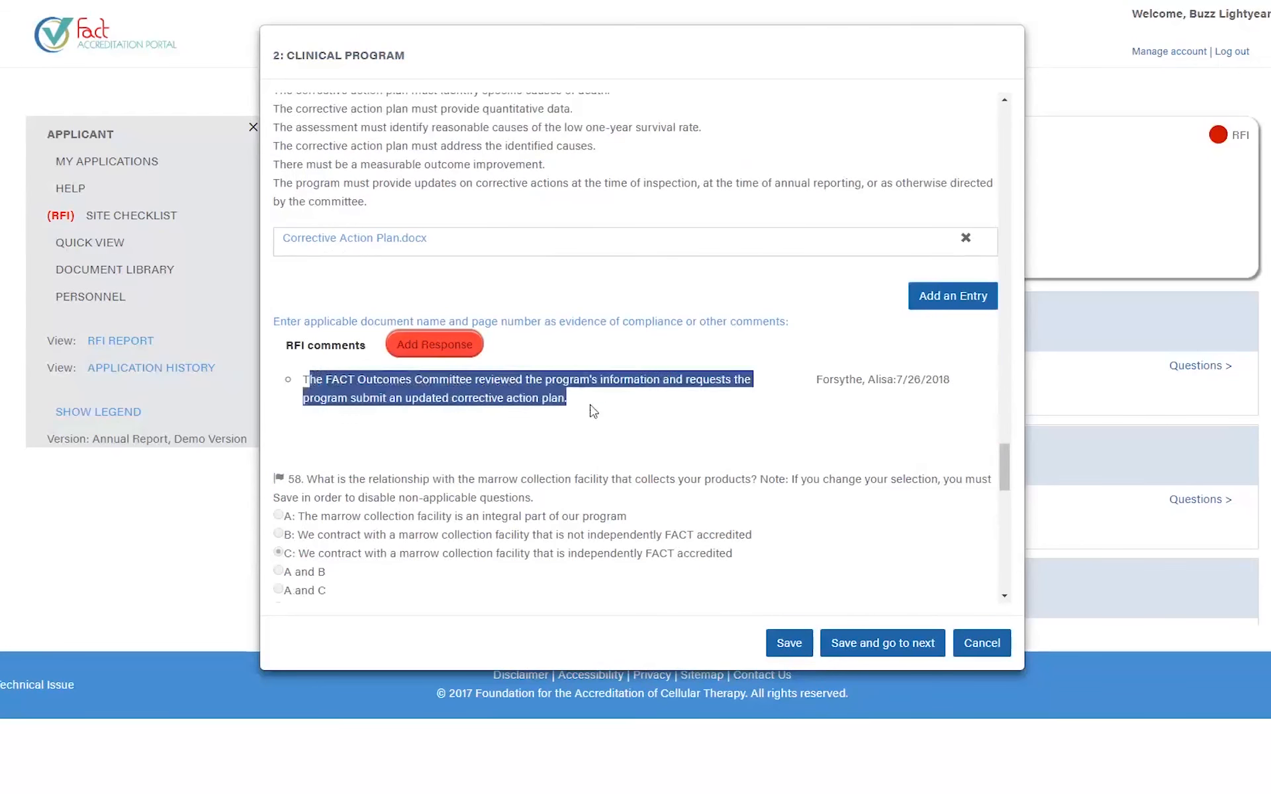
left_click(591, 399)
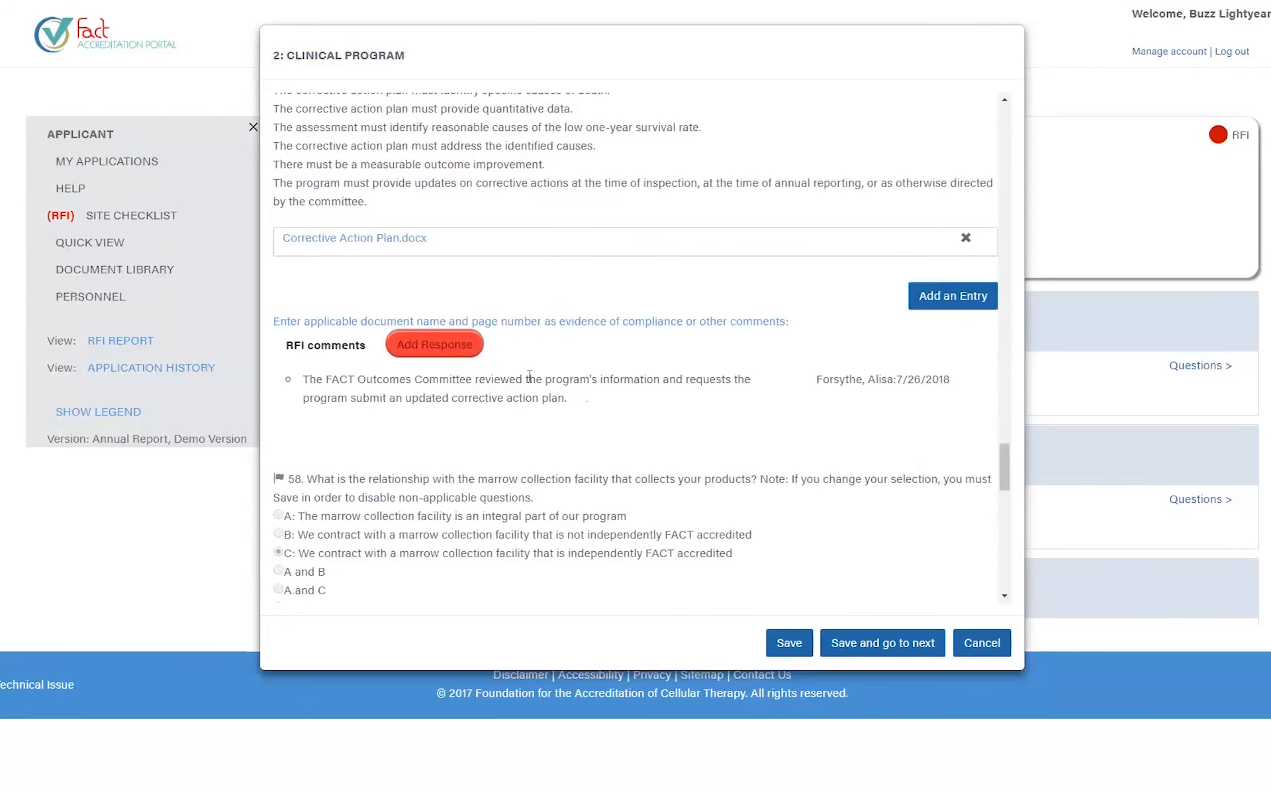
- Start an RFI response and review the corrective action plan guidelines
left_click(407, 356)
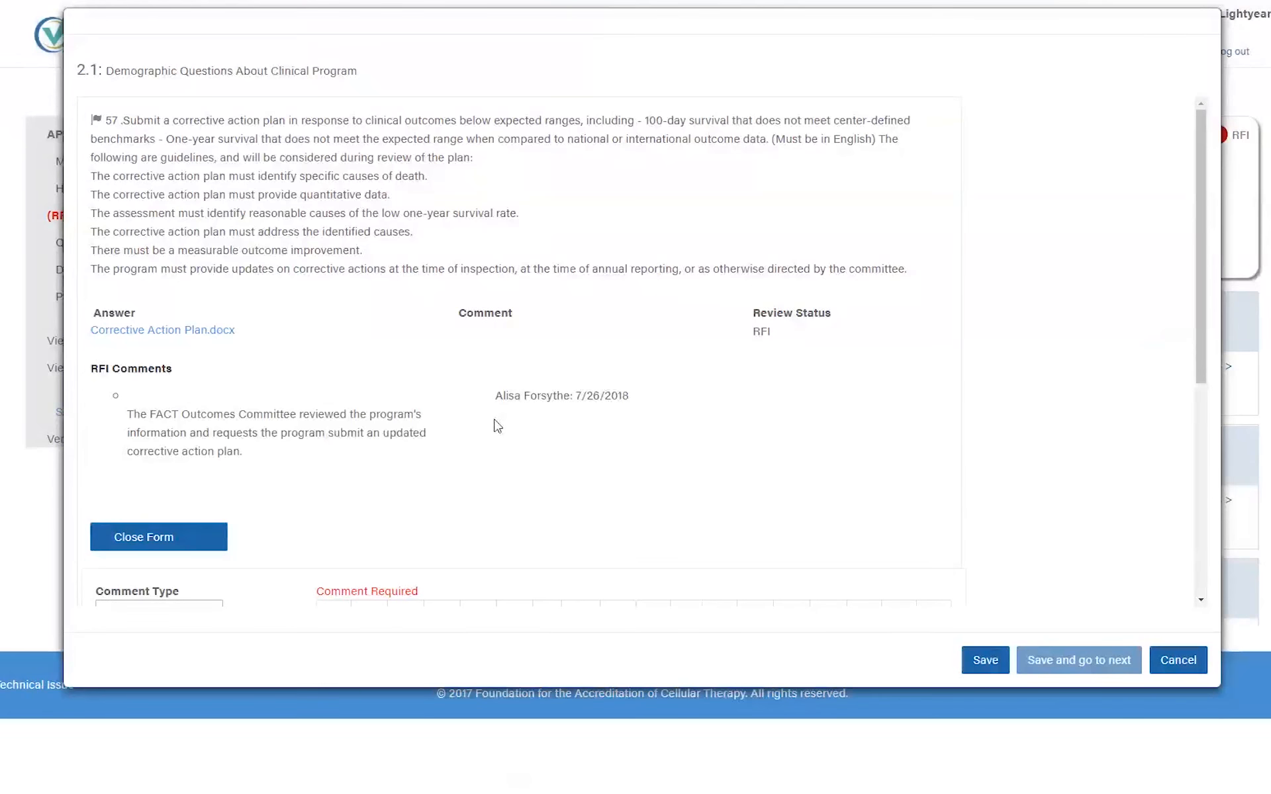
left_click_drag(233, 156, 267, 250)
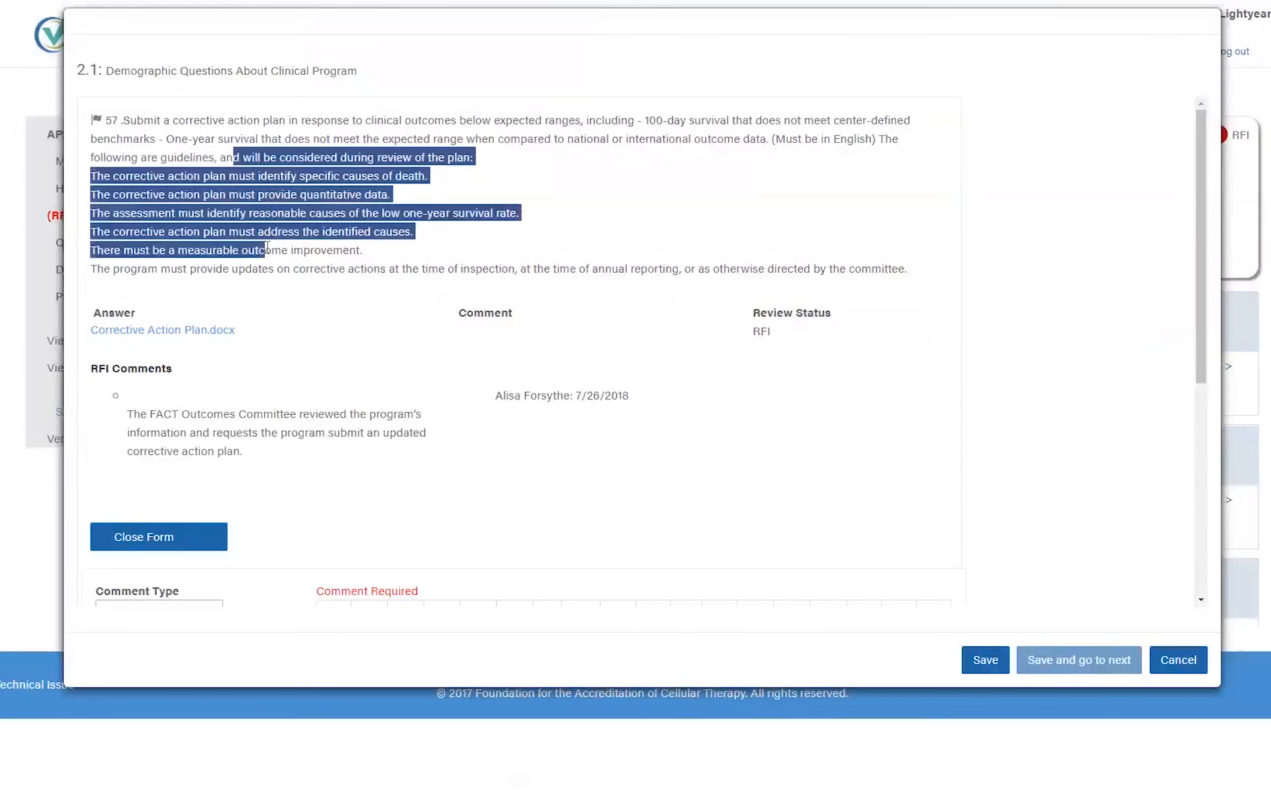
scroll(267, 250, "down", 3)
left_click_drag(121, 136, 233, 219)
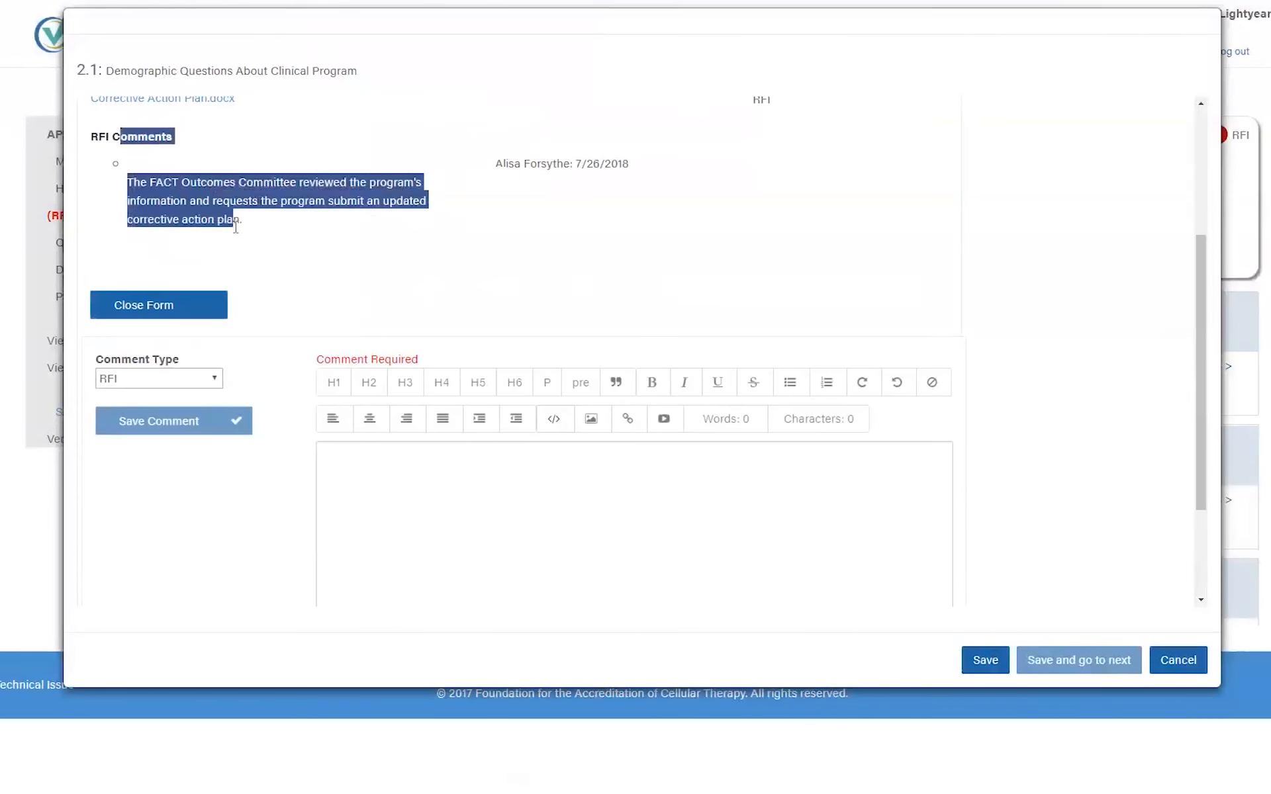
- Enter 'This is my comment' as the response text, then open the Document Library
left_click(440, 491)
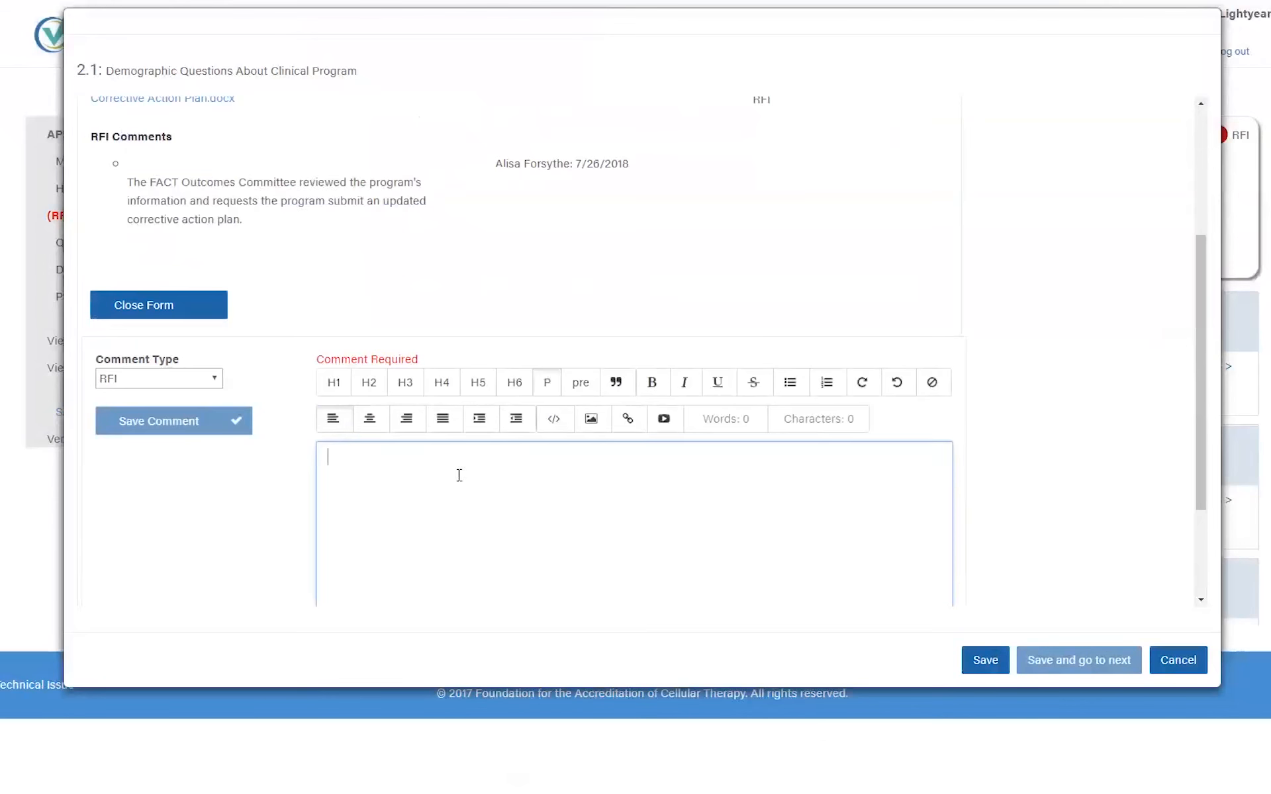
scroll(459, 475, "down", 2)
type("This is my comment")
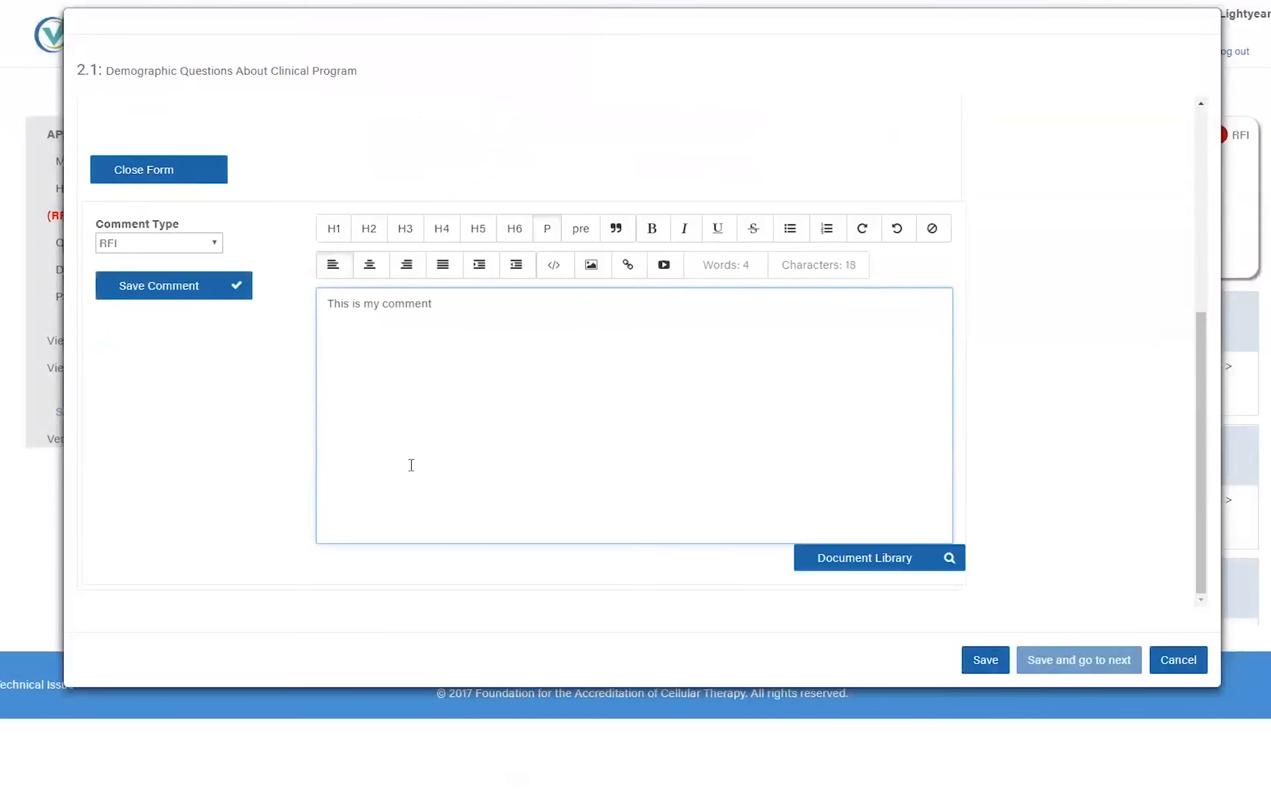
left_click(160, 538)
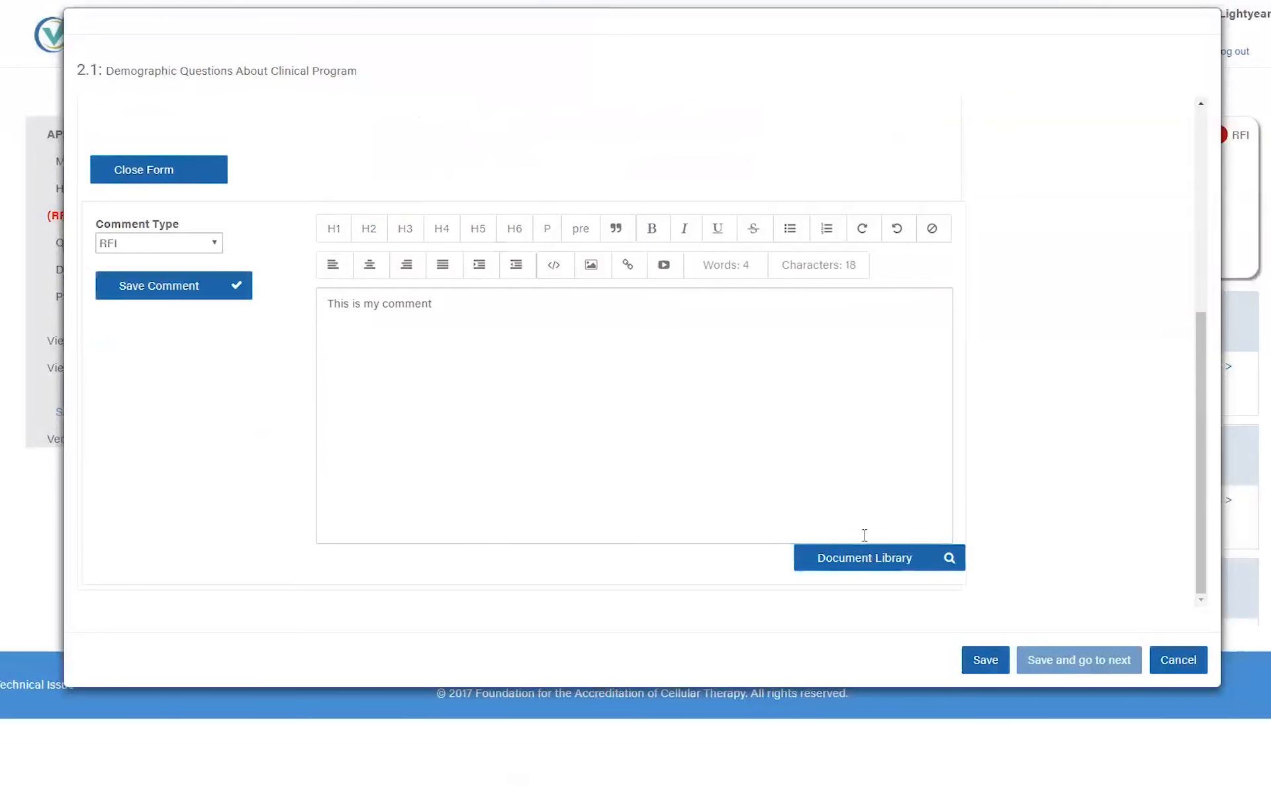
left_click(853, 565)
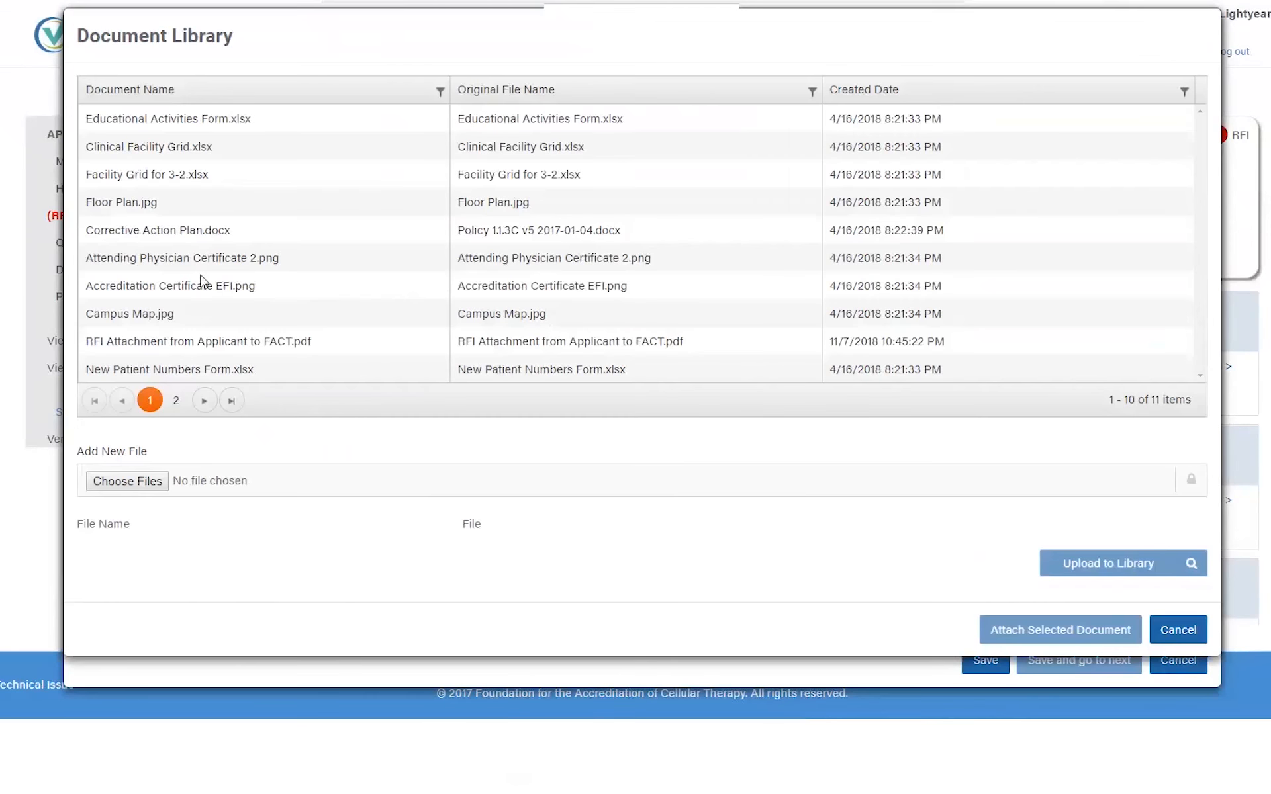
- Filter the library by name 'corrective' and attach Corrective Action Plan.docx to the response
left_click(442, 91)
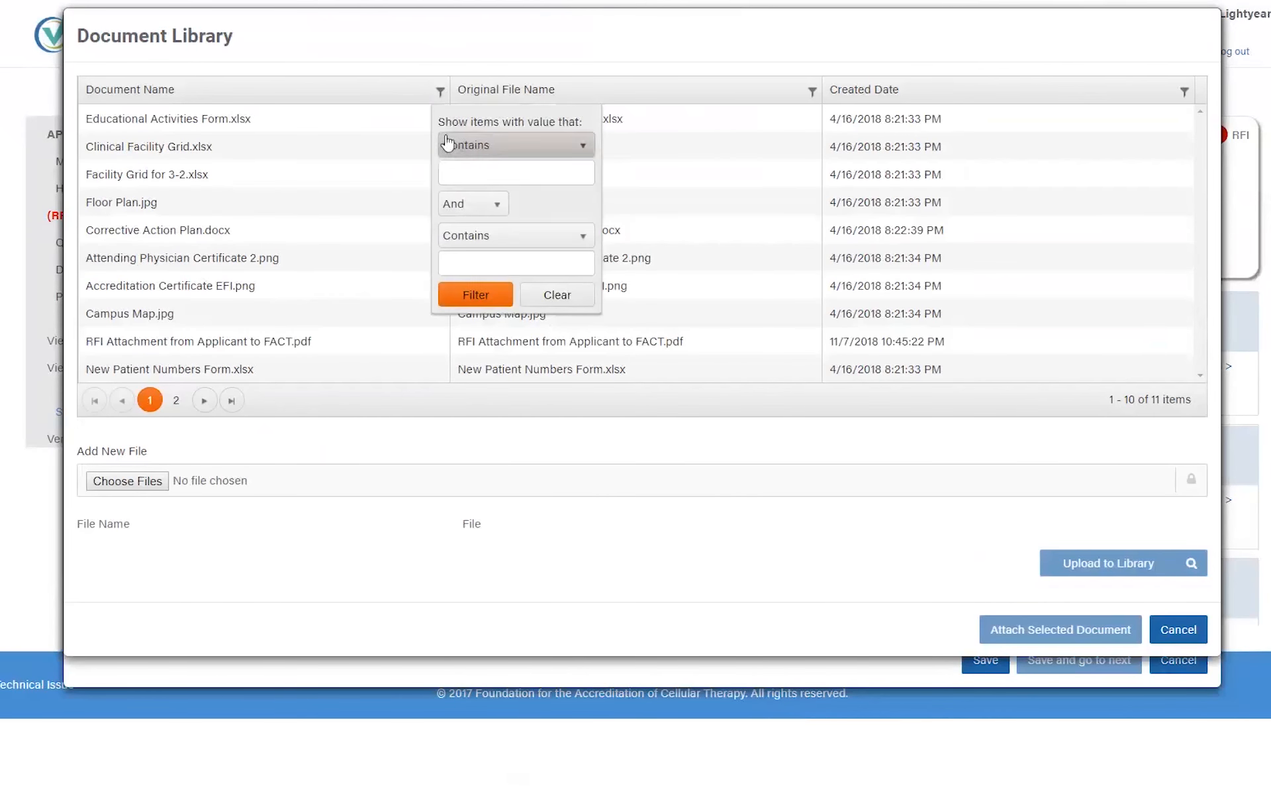
left_click(493, 164)
type("corrective")
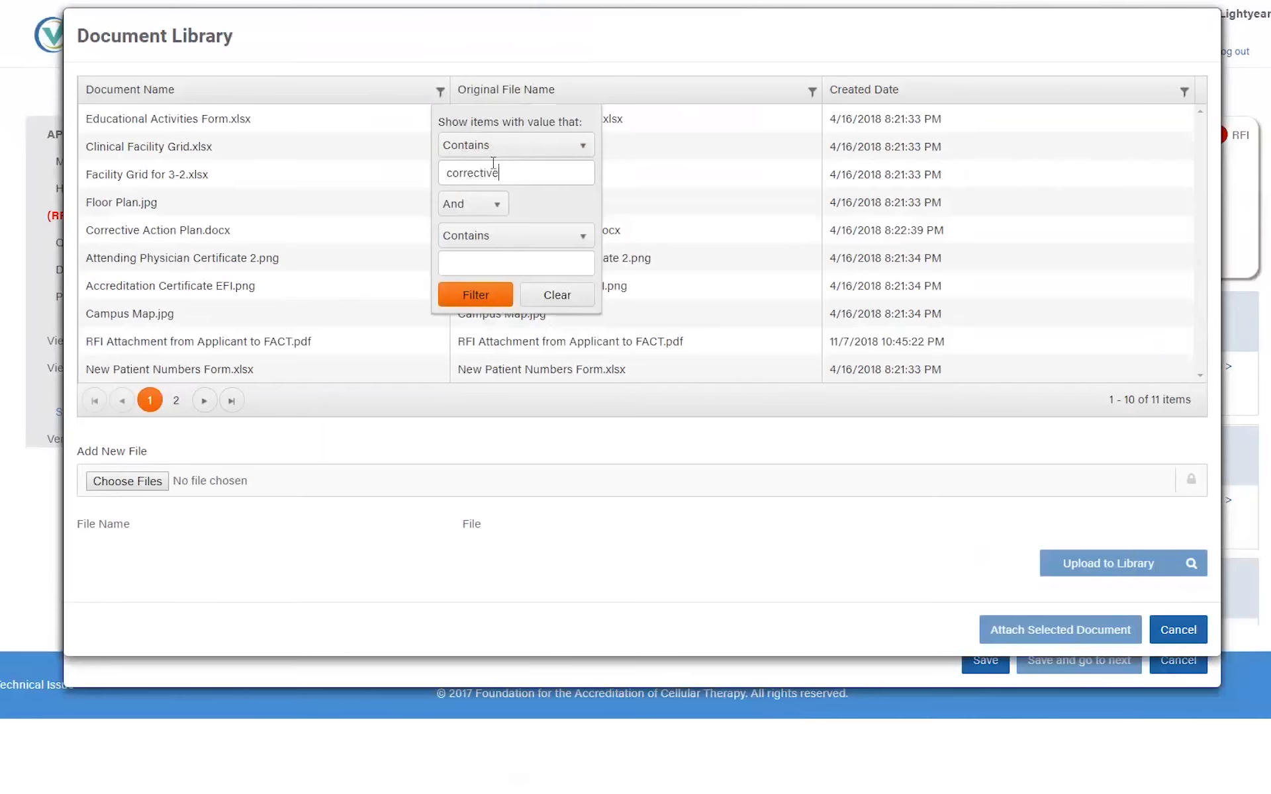
key("Return")
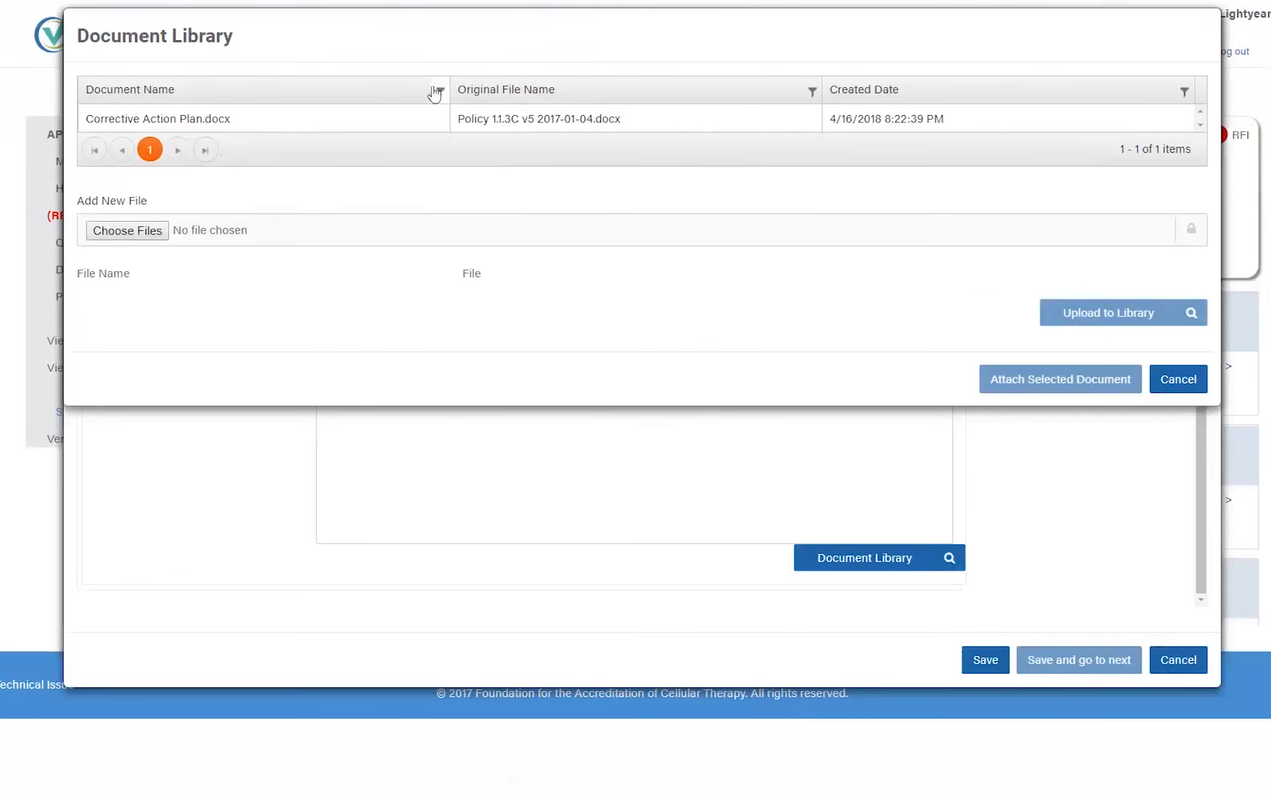
left_click(256, 127)
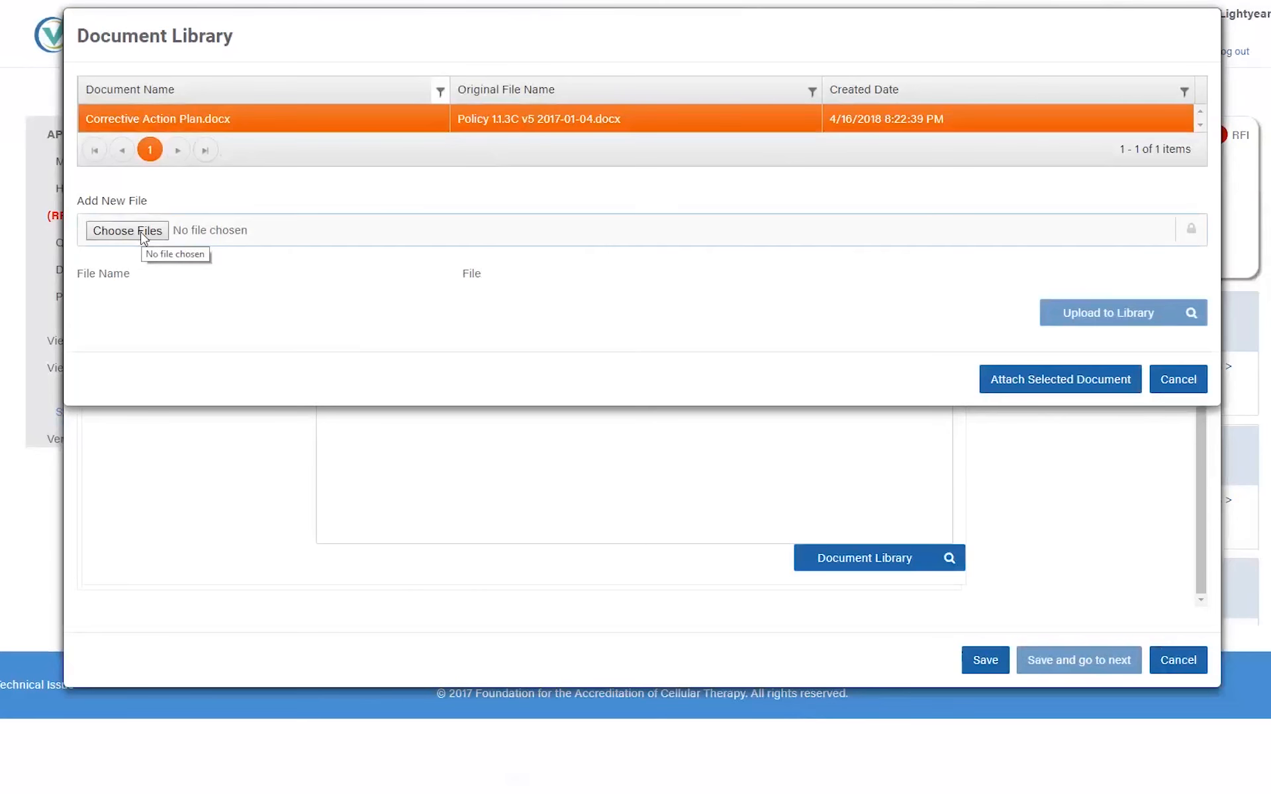
left_click(1072, 389)
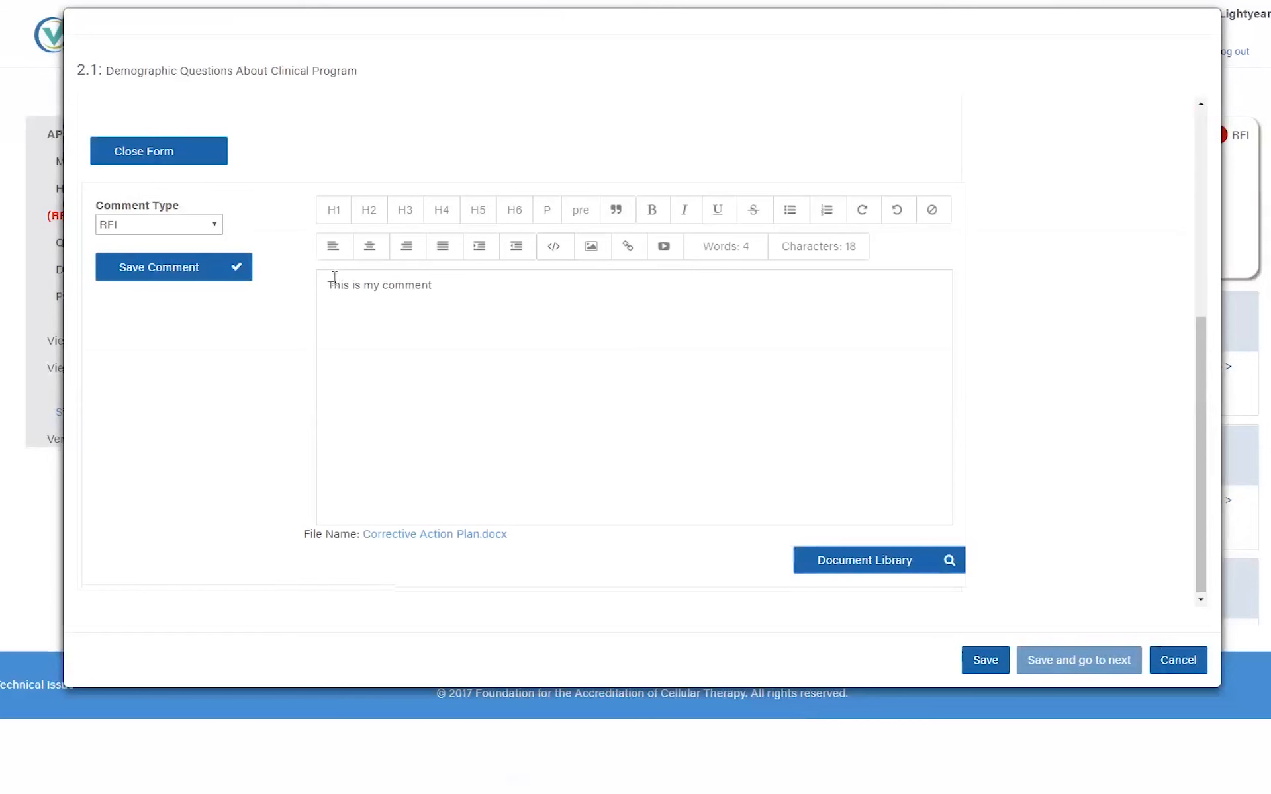
- Save the 'This is my comment' response with its attachment, then save the question form
left_click(153, 268)
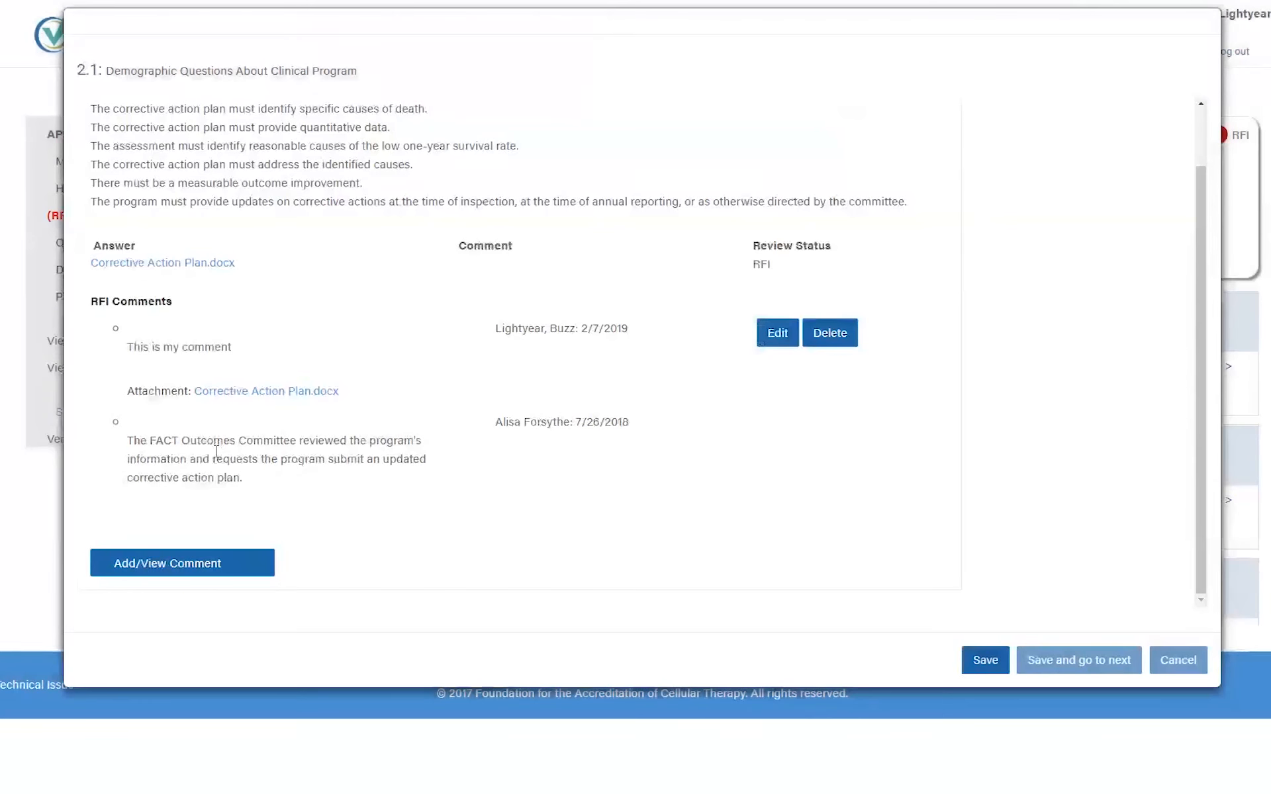
left_click_drag(250, 477, 116, 437)
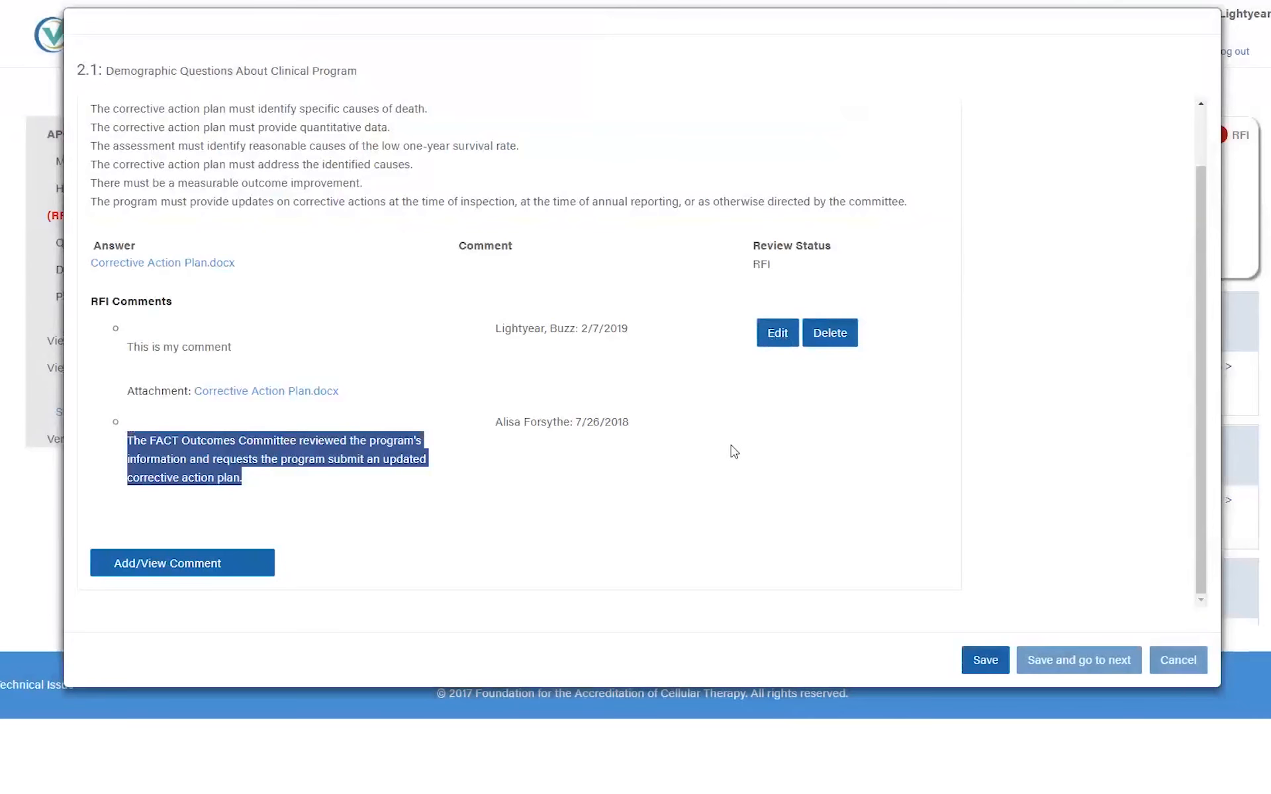
left_click(984, 663)
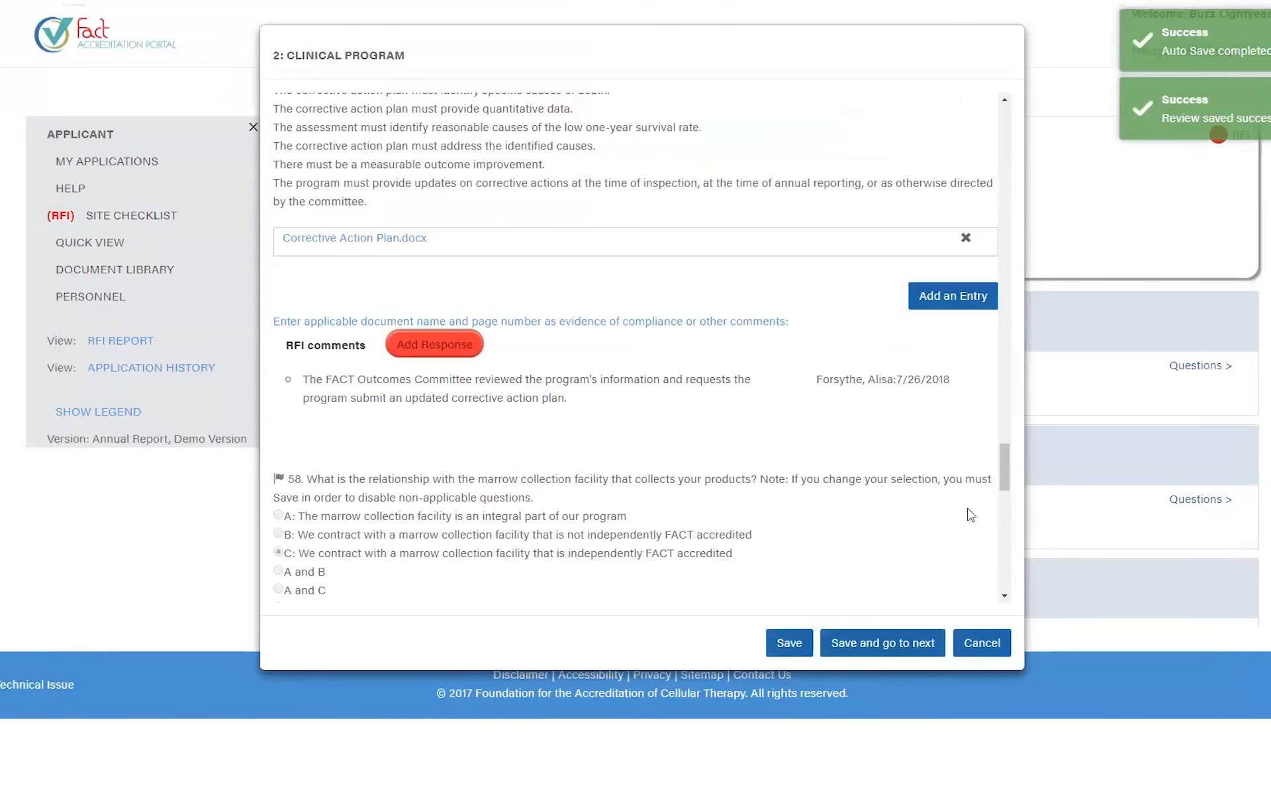
- Save the Clinical Program answers and check question 57 shows 'This is my comment' with Corrective Action Plan.docx attached
left_click(791, 651)
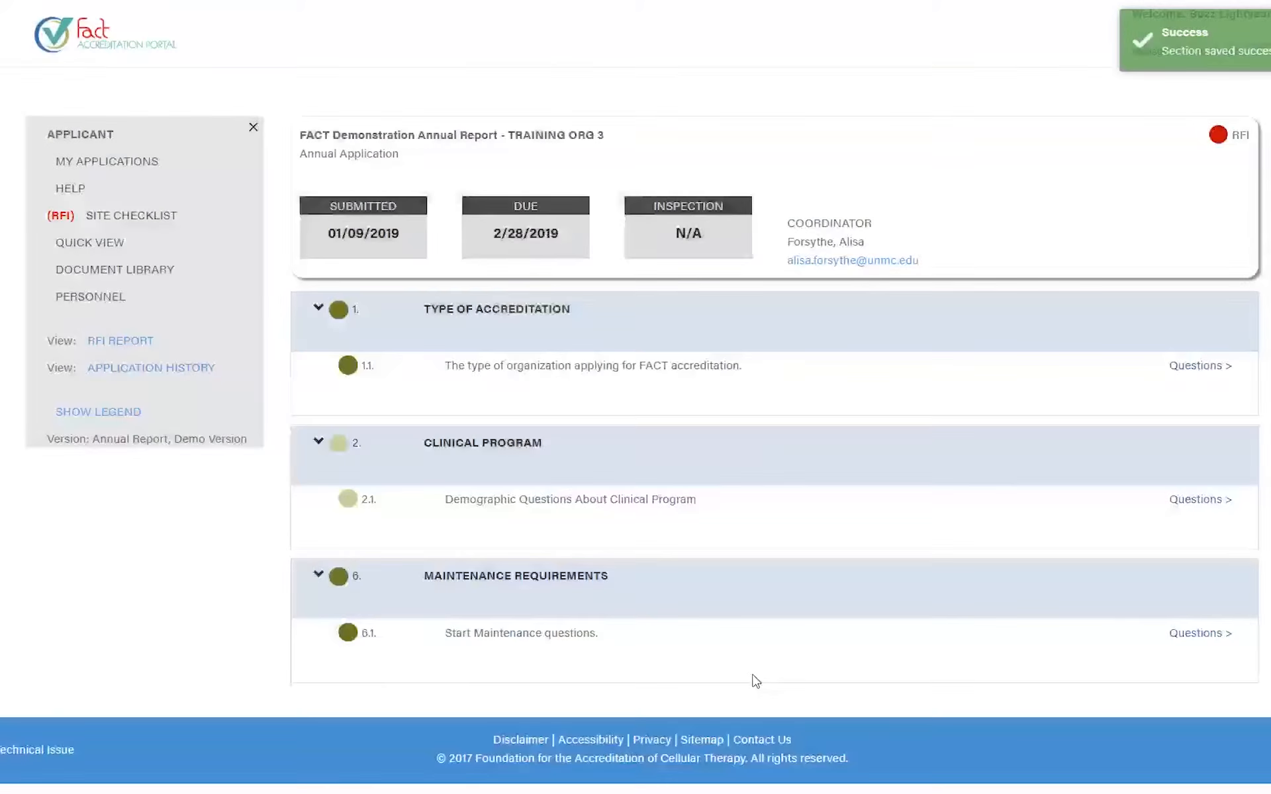
mouse_move(337, 448)
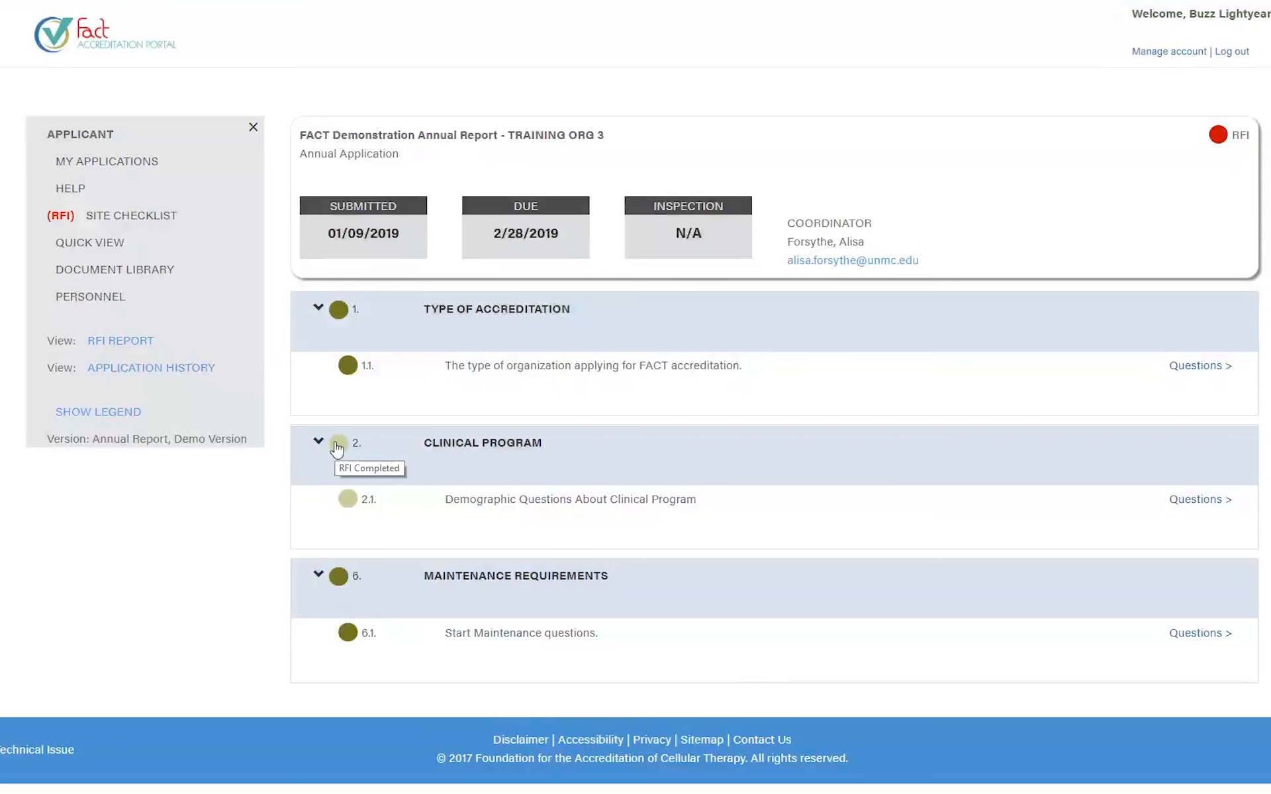
left_click(1197, 504)
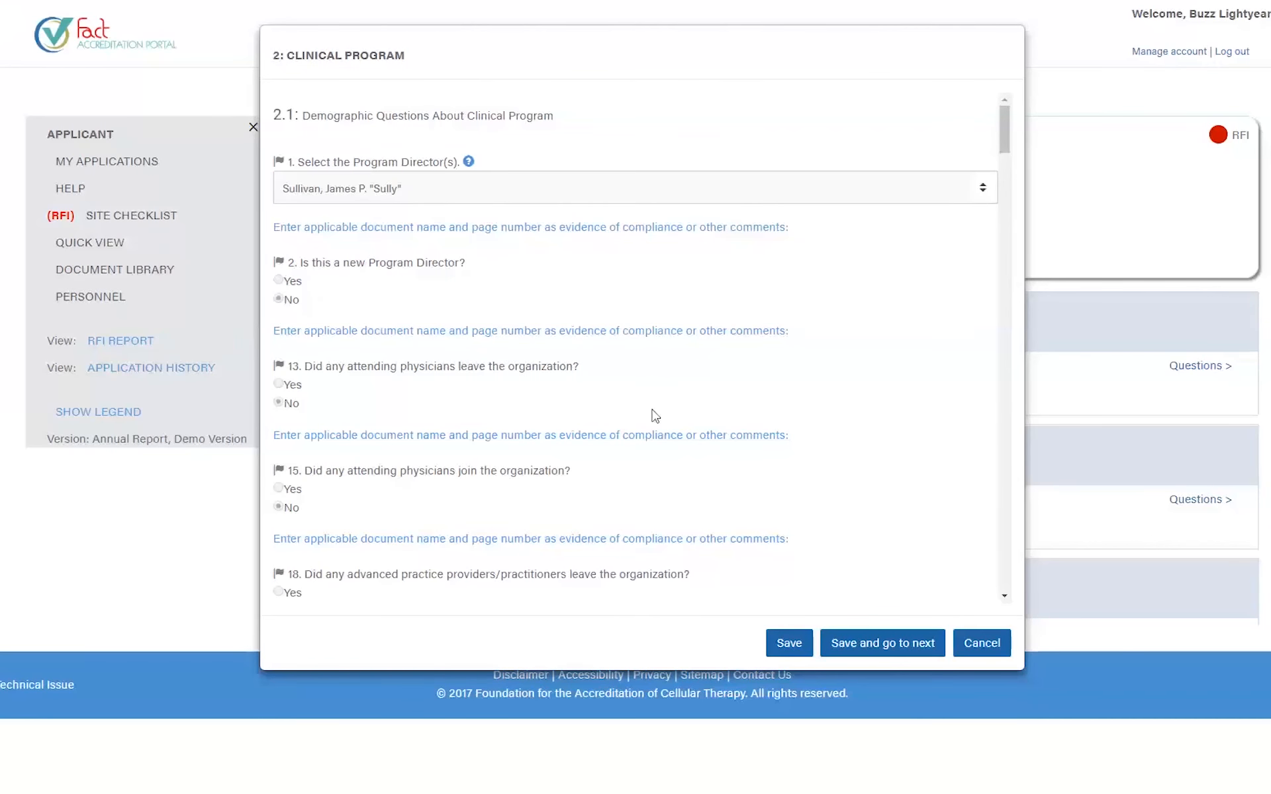
scroll(653, 418, "down", 15)
scroll(653, 419, "down", 10)
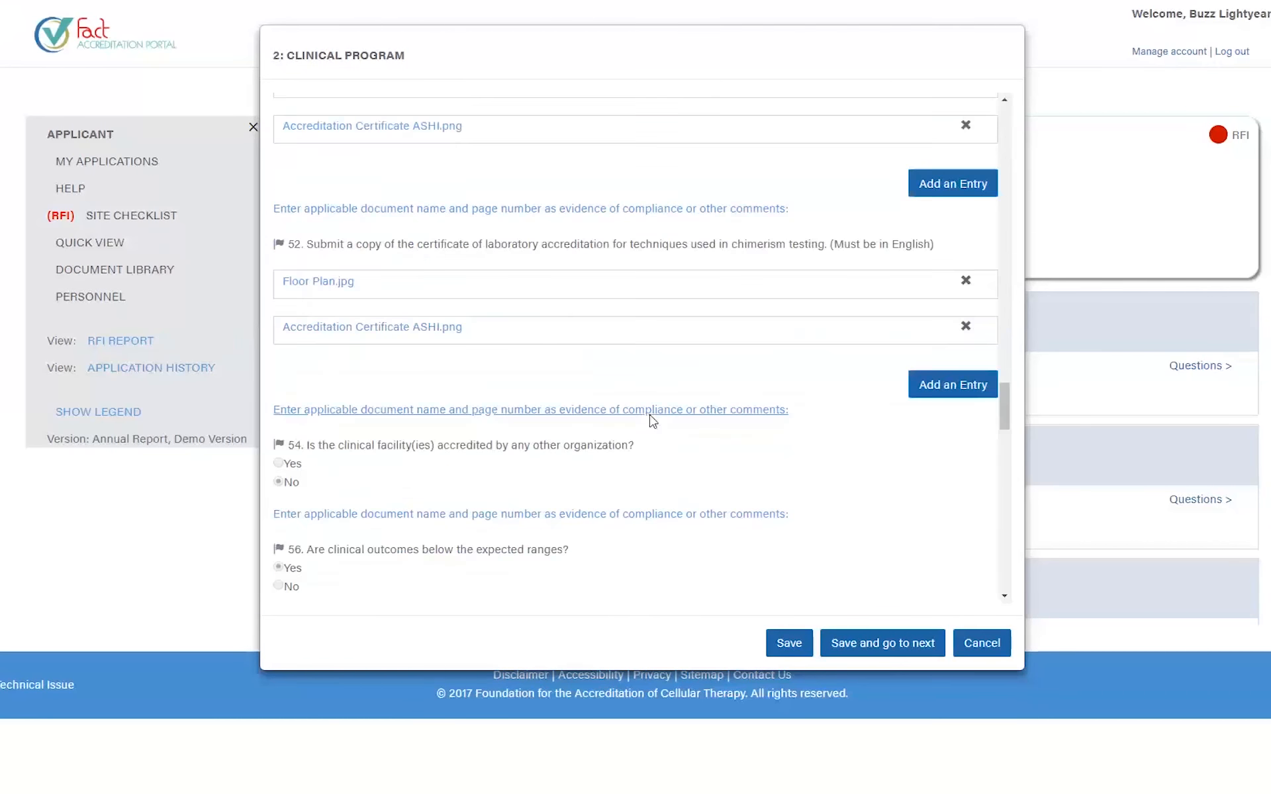
scroll(649, 370, "up", 2)
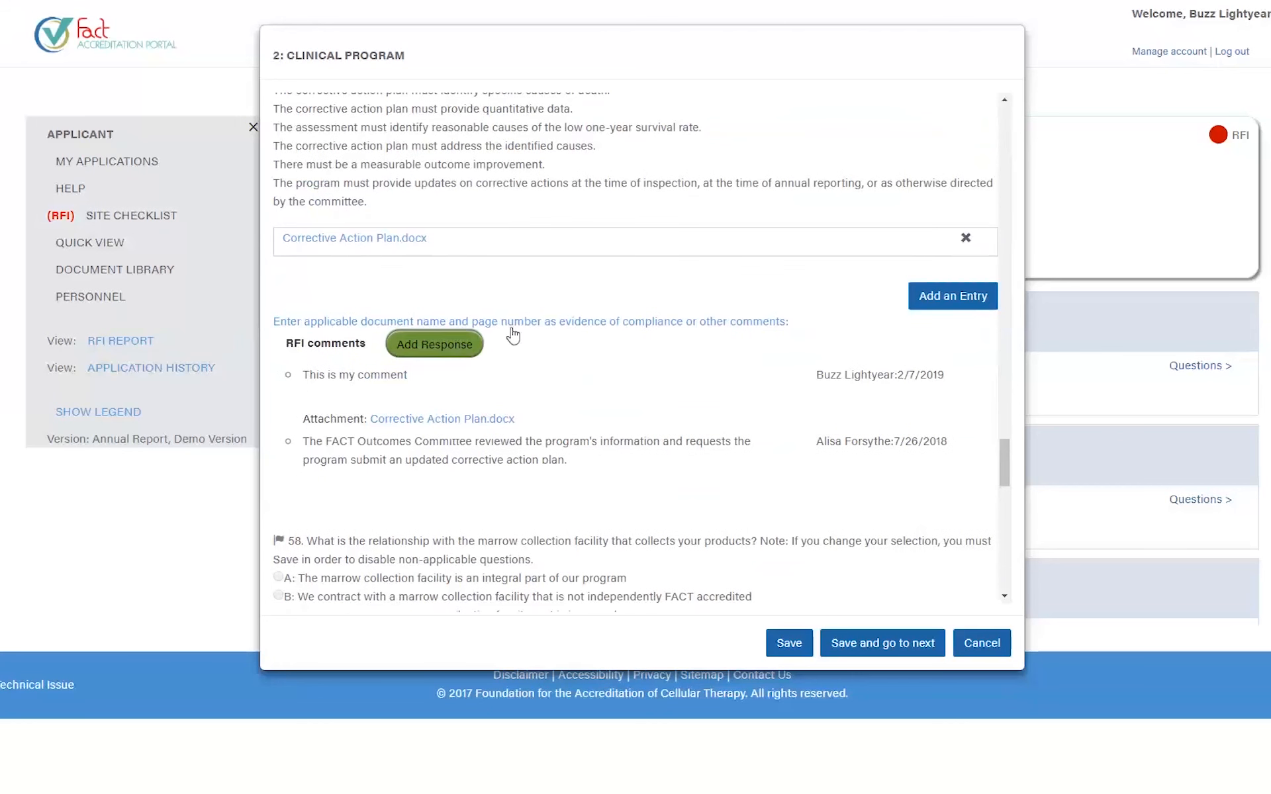
- Close the Clinical Program questions and resubmit the Training Org 3 application
left_click(993, 644)
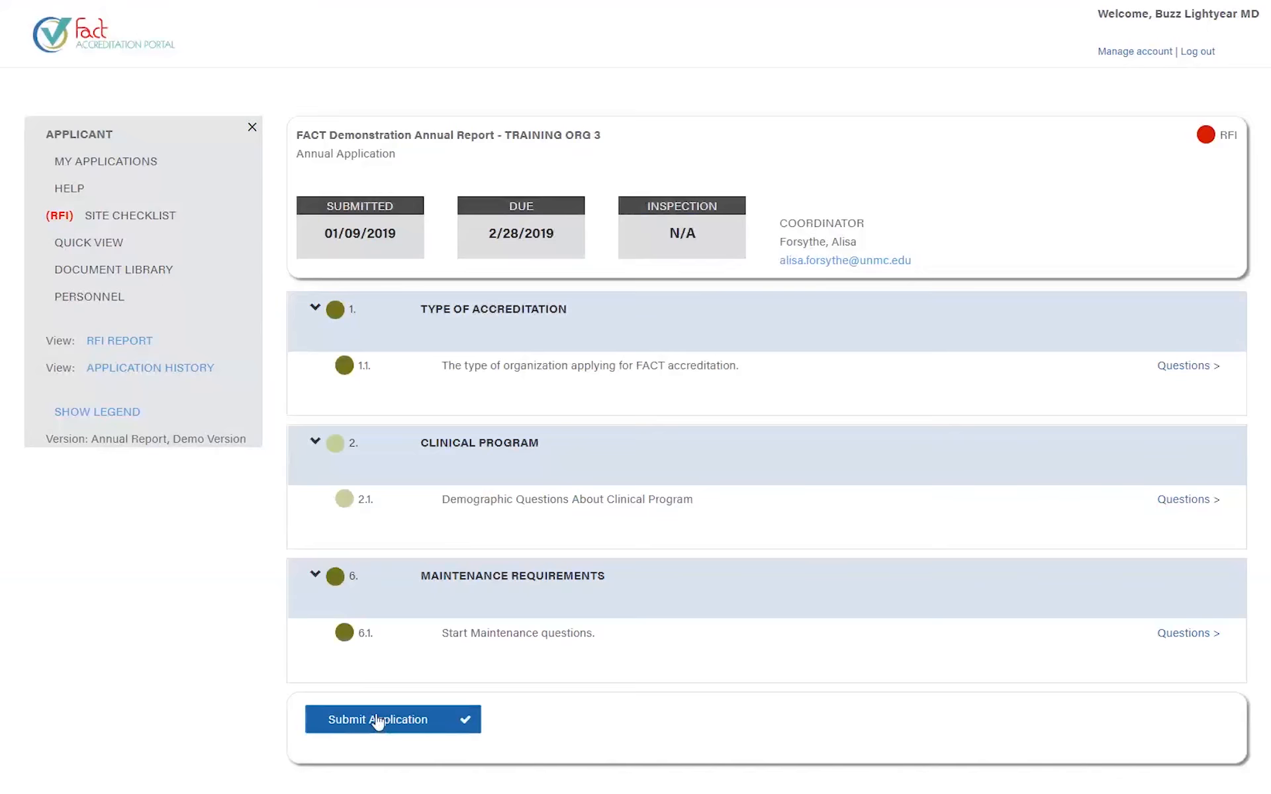
left_click(376, 720)
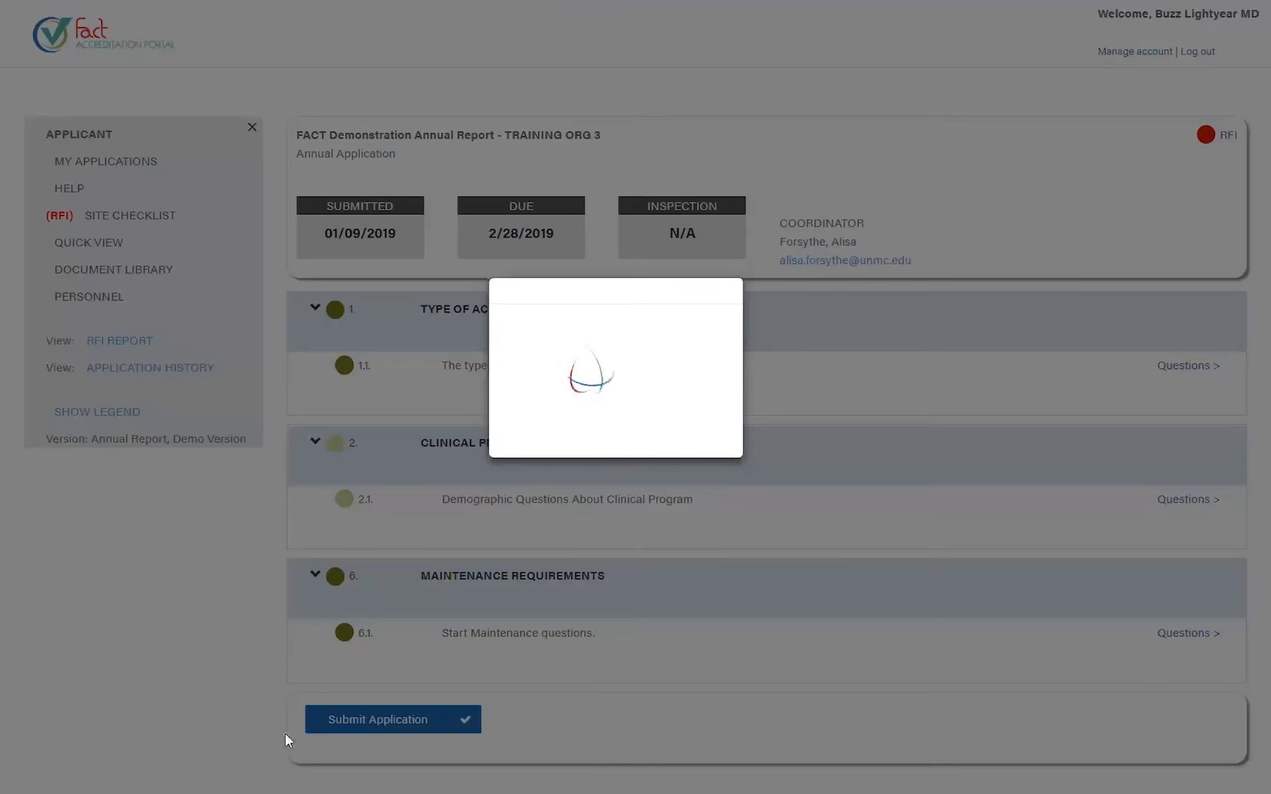